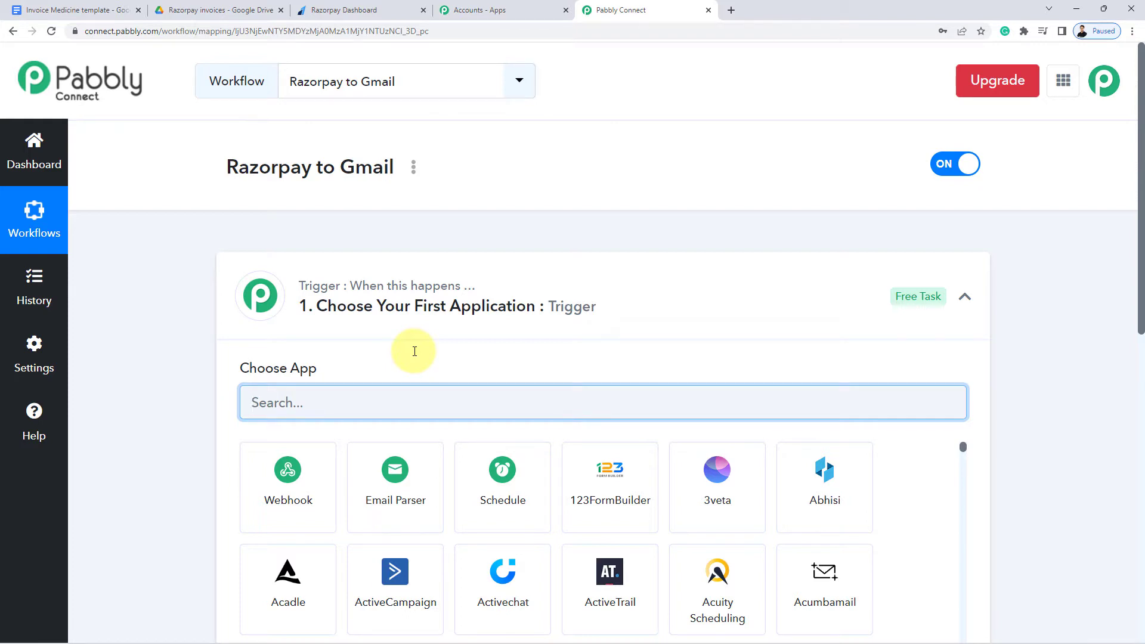
# Set the workflow trigger app to Razorpay with the Payment Captured event
pyautogui.click(391, 307)
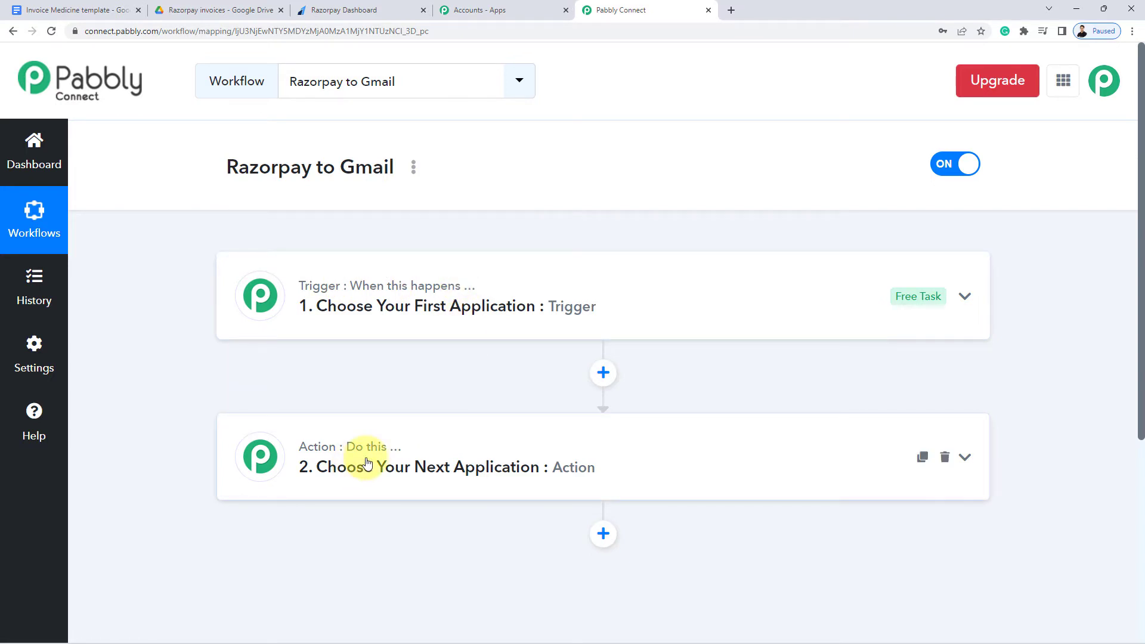
pyautogui.doubleClick(281, 168)
pyautogui.click(183, 178)
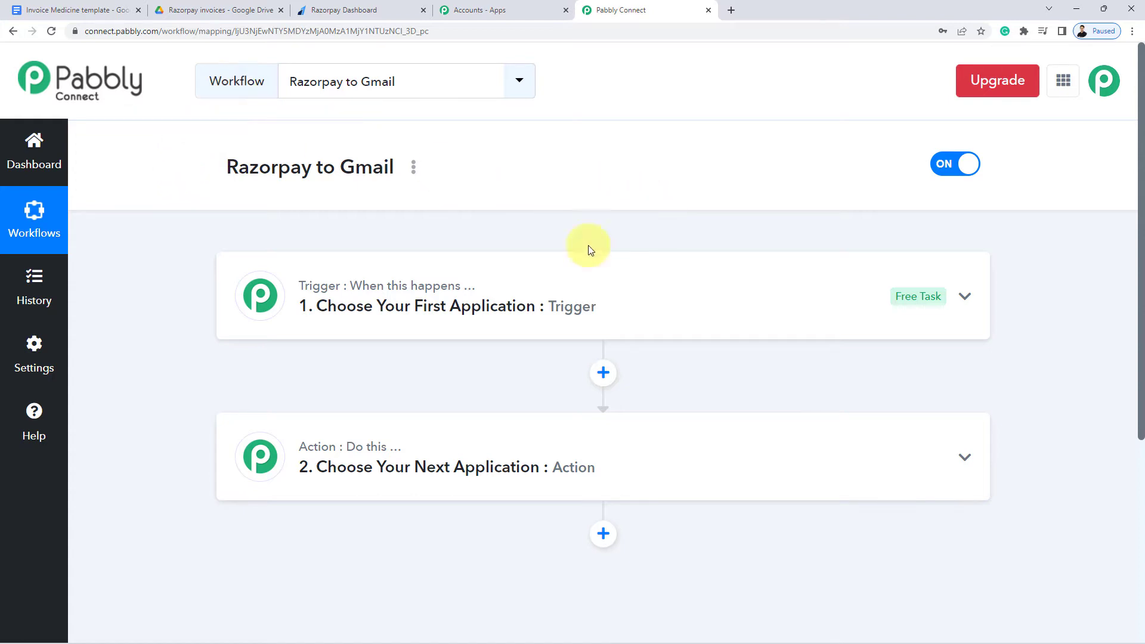
pyautogui.click(425, 305)
pyautogui.click(299, 399)
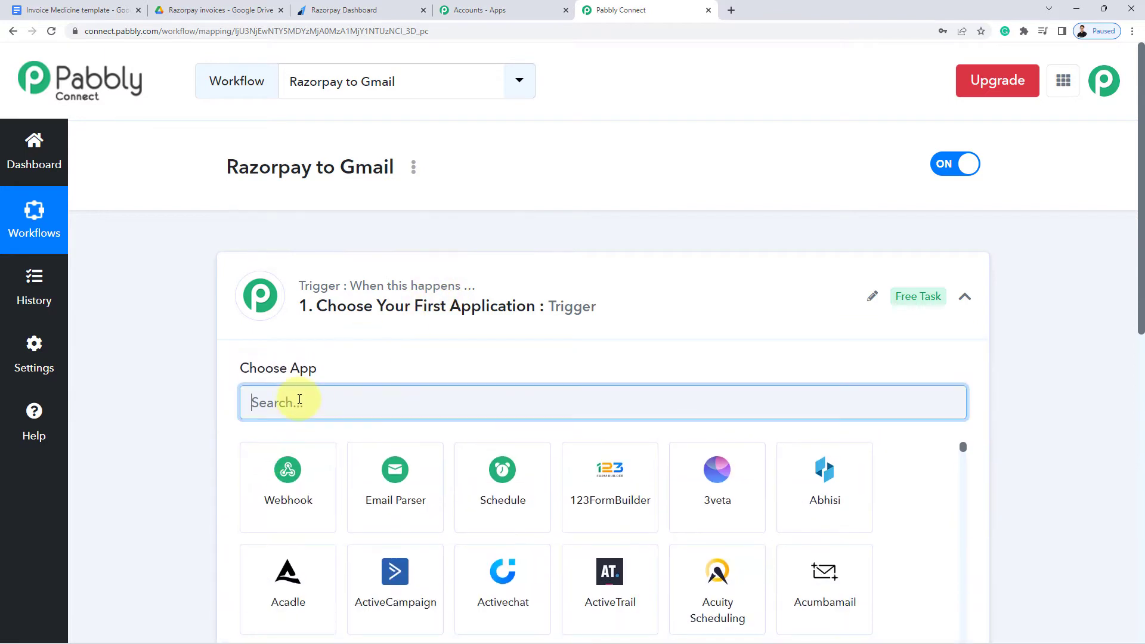
pyautogui.write('Razor')
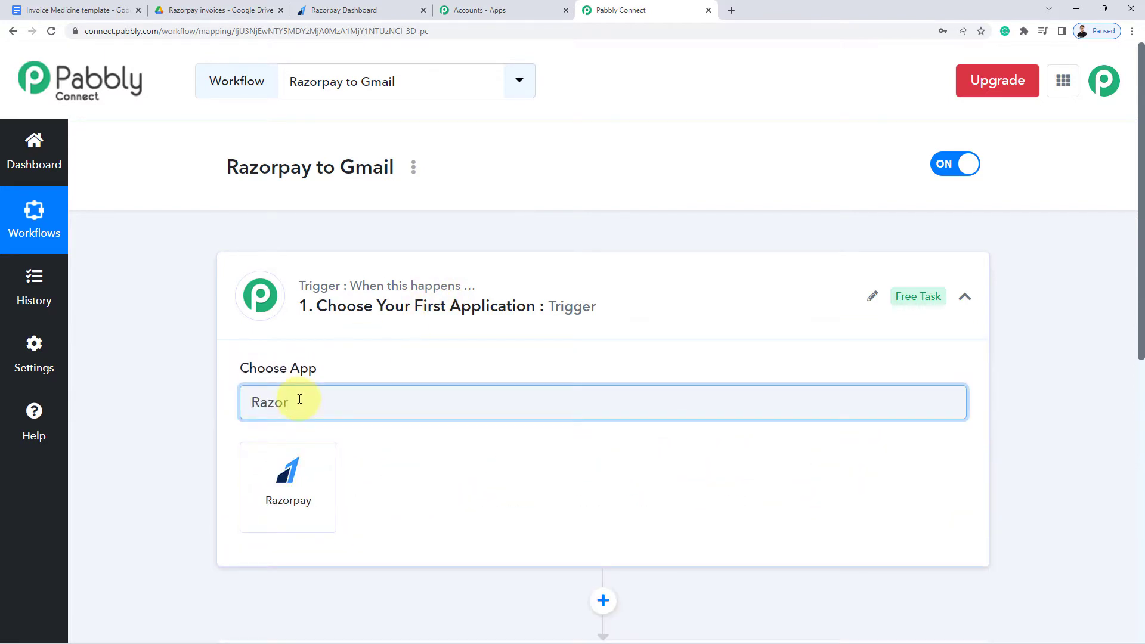
pyautogui.click(287, 484)
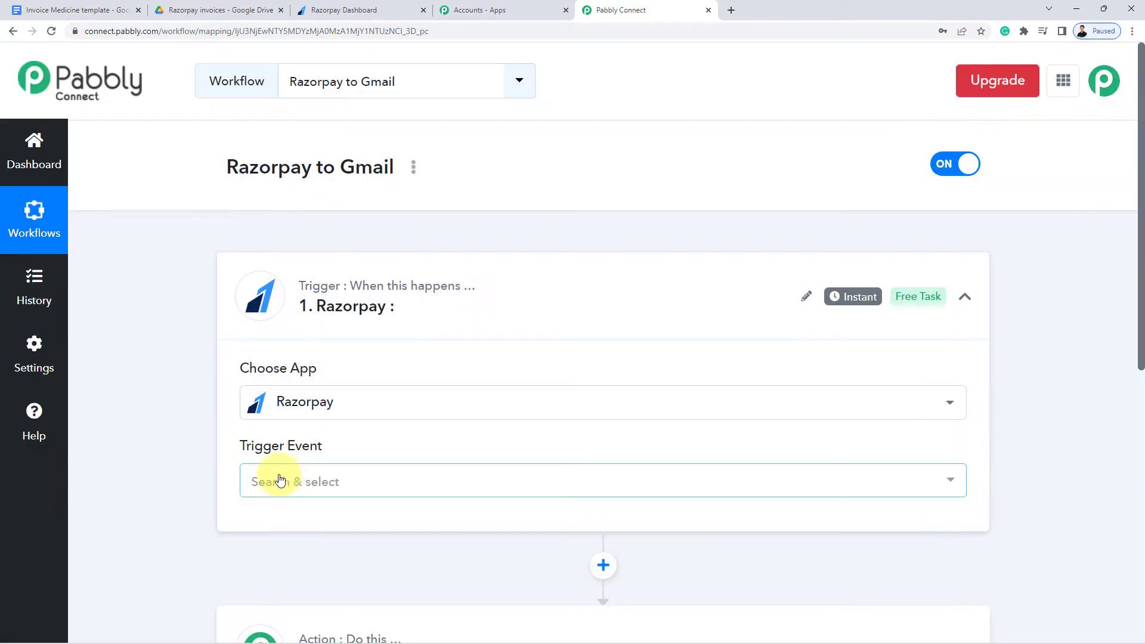
pyautogui.click(279, 479)
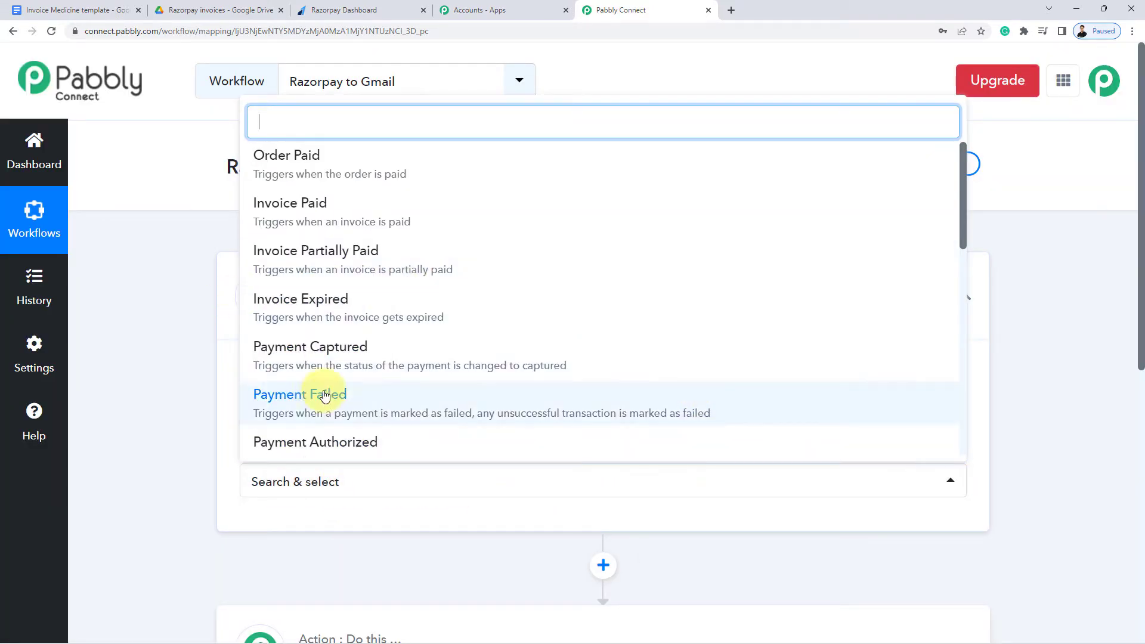
pyautogui.scroll(-1, 318, 403)
pyautogui.click(365, 291)
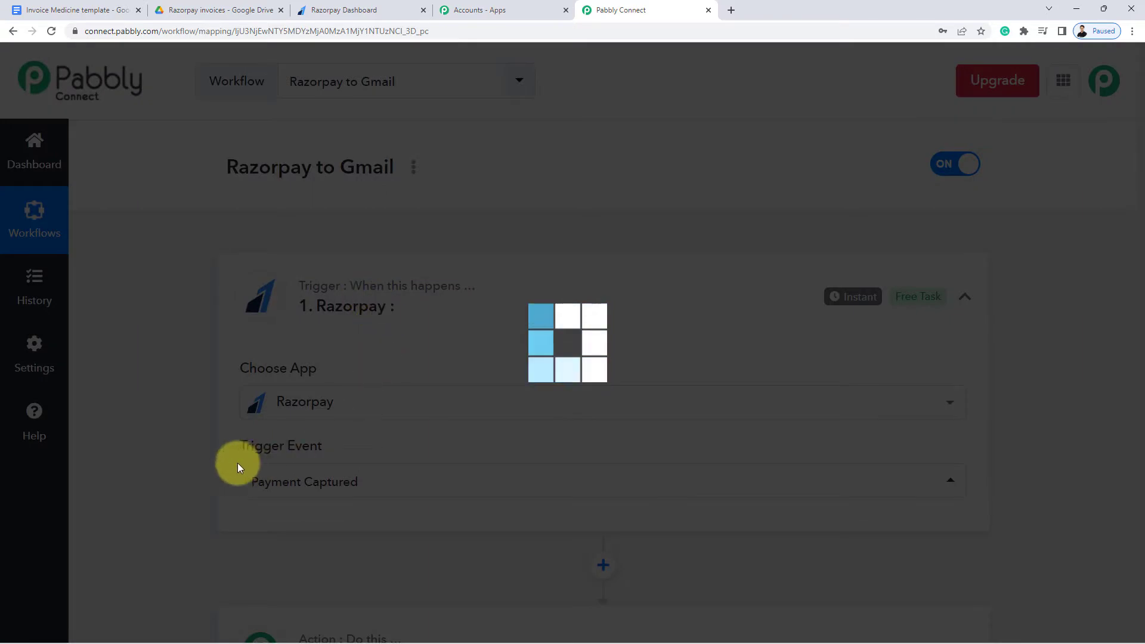
# Copy the trigger's webhook URL and go to the Razorpay dashboard
pyautogui.scroll(-3, 159, 421)
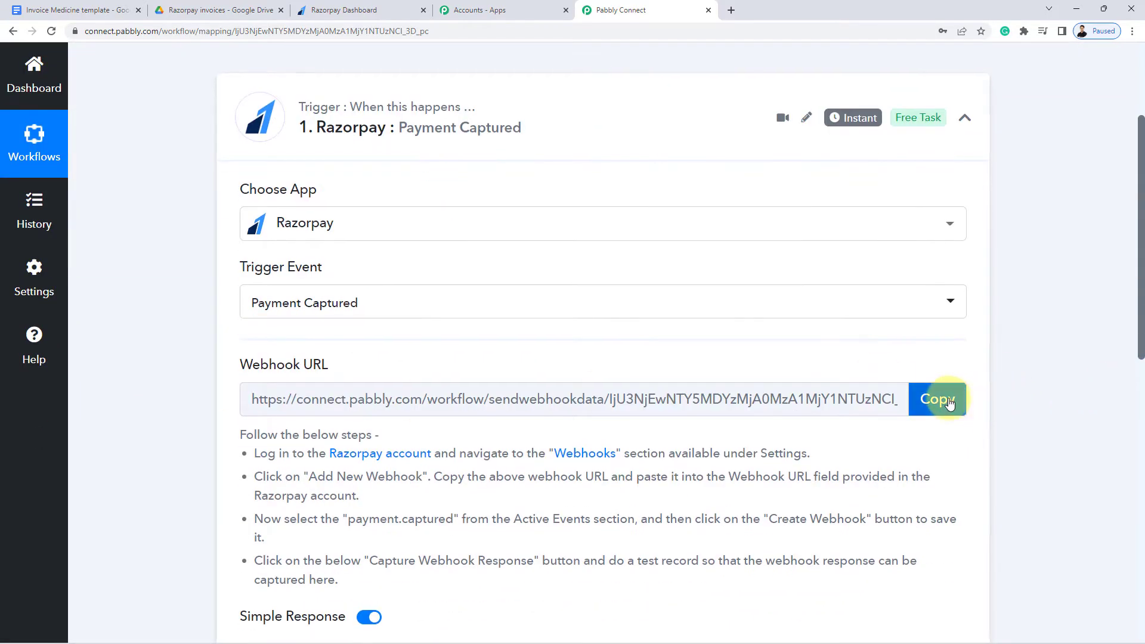
pyautogui.click(949, 404)
pyautogui.moveTo(294, 371)
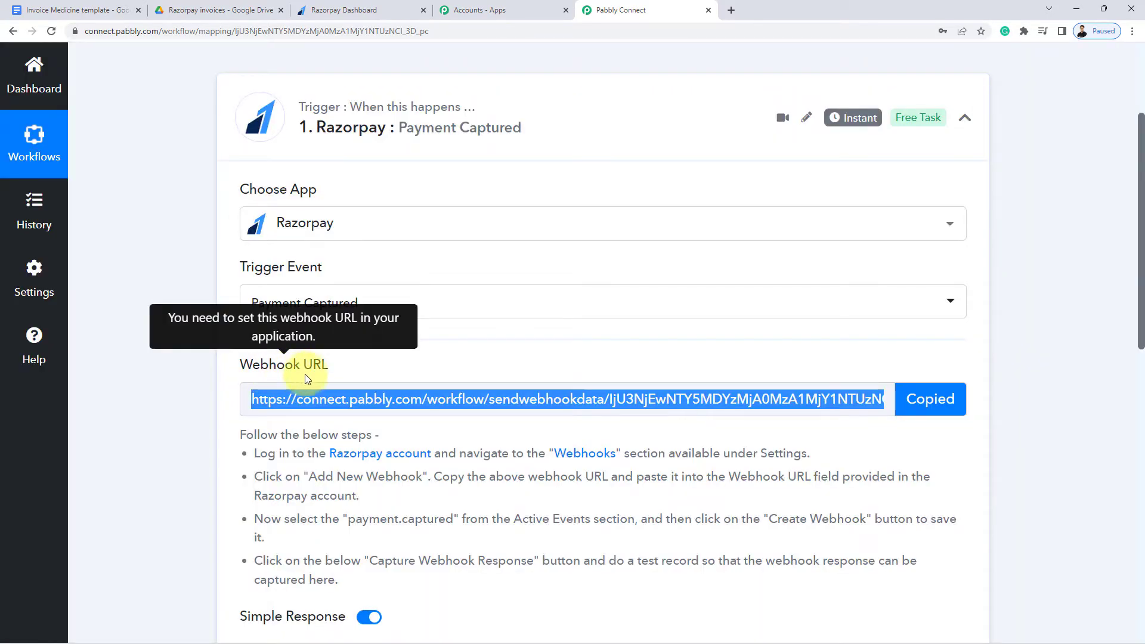
pyautogui.scroll(-3, 668, 465)
pyautogui.moveTo(345, 399); pyautogui.dragTo(238, 256)
pyautogui.click(212, 238)
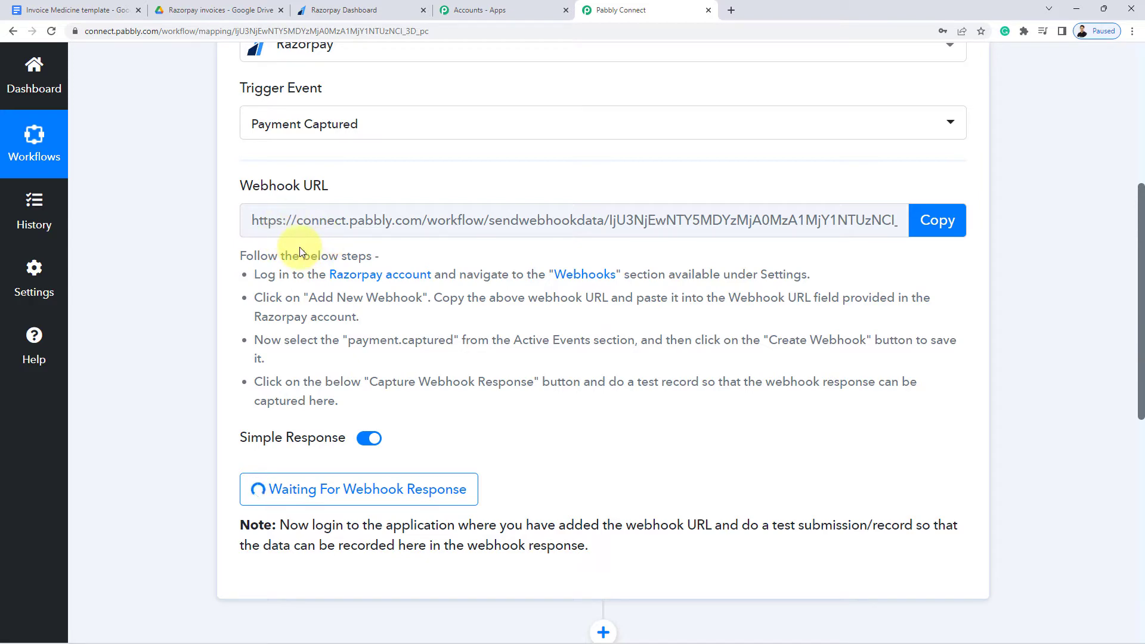
pyautogui.click(358, 10)
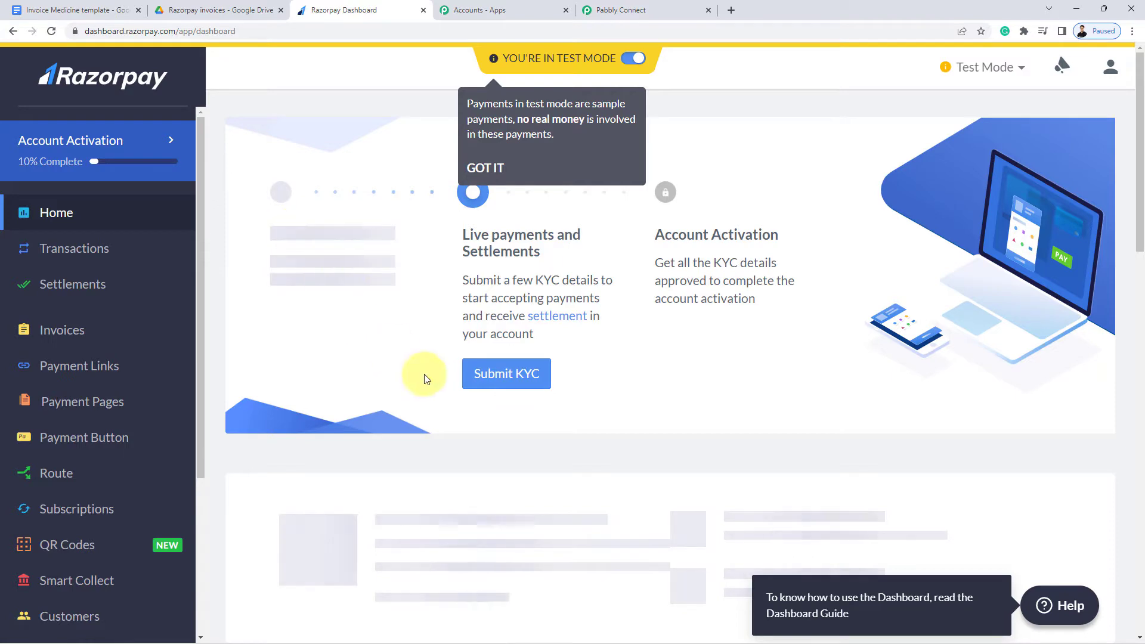
# Start a new webhook under Razorpay Settings > Webhooks and paste the Pabbly webhook URL
pyautogui.scroll(-4, 52, 409)
pyautogui.scroll(-2, 55, 580)
pyautogui.click(55, 578)
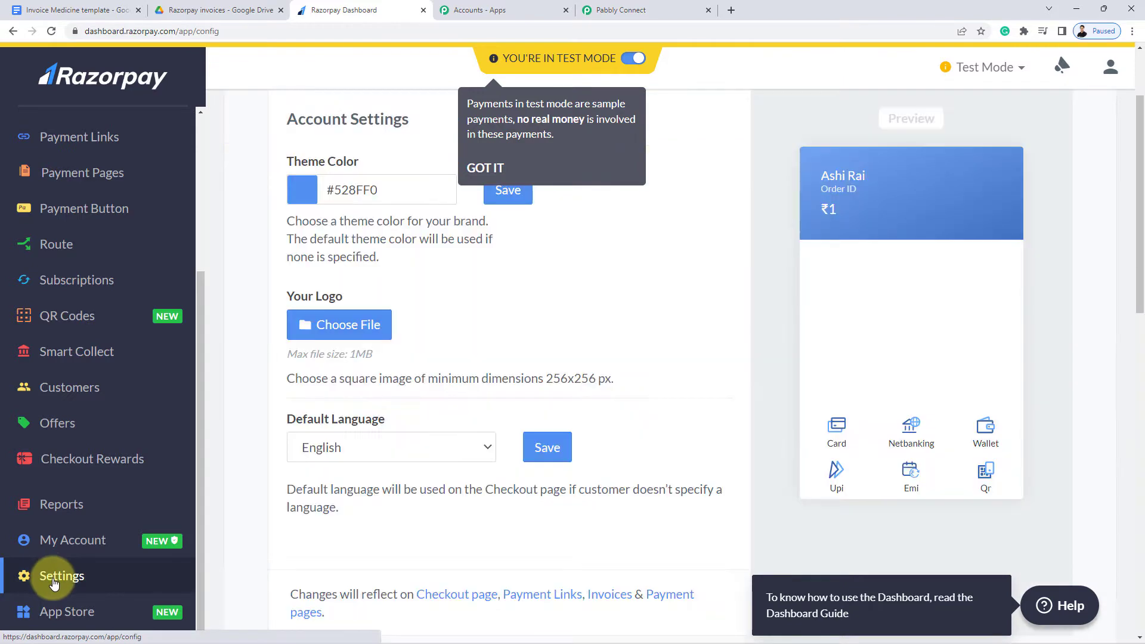
pyautogui.scroll(2, 322, 441)
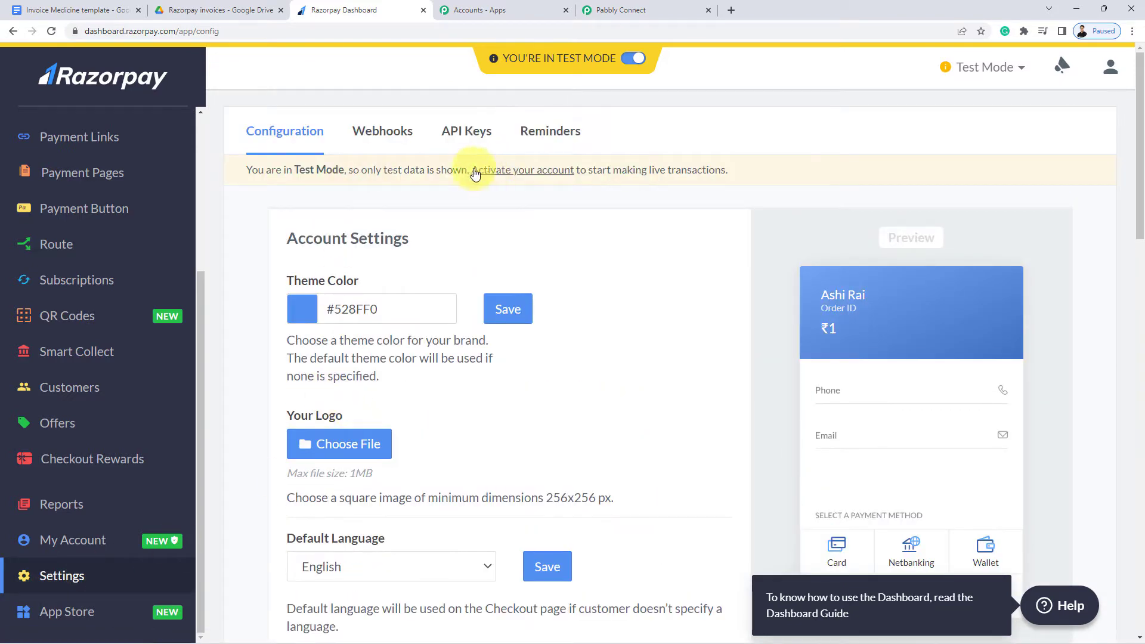
pyautogui.click(380, 141)
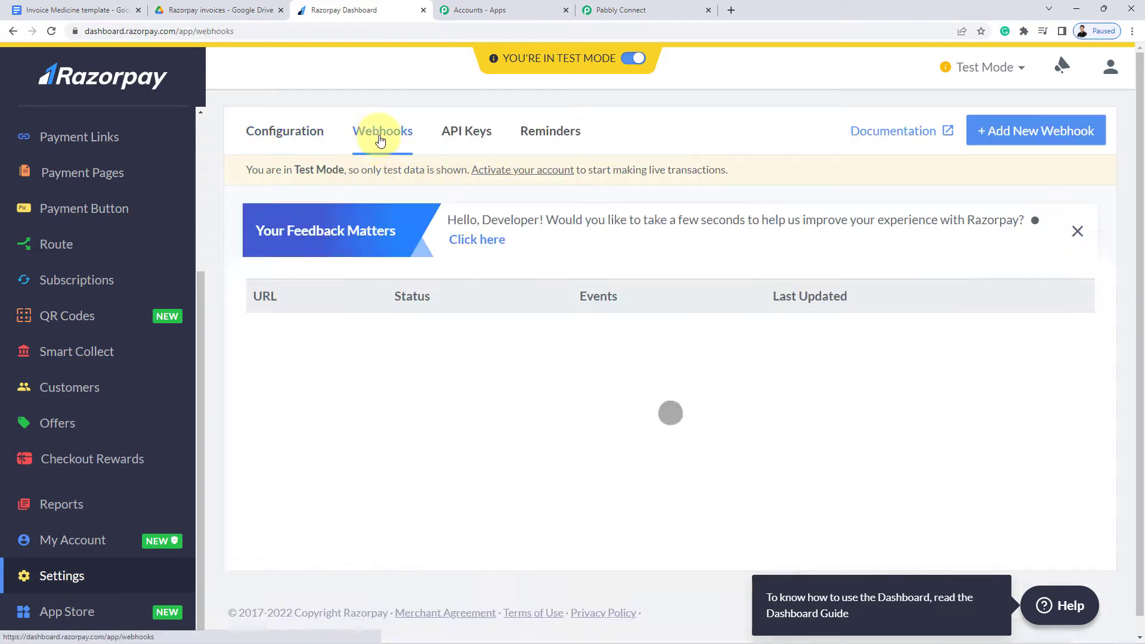
pyautogui.click(1035, 132)
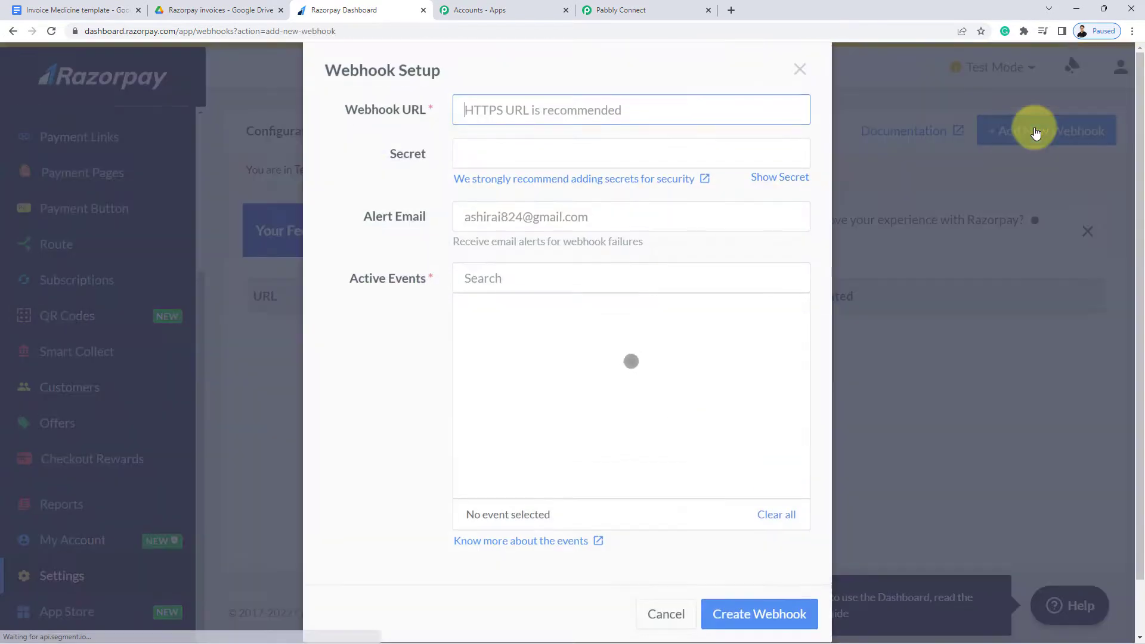
pyautogui.click(524, 114)
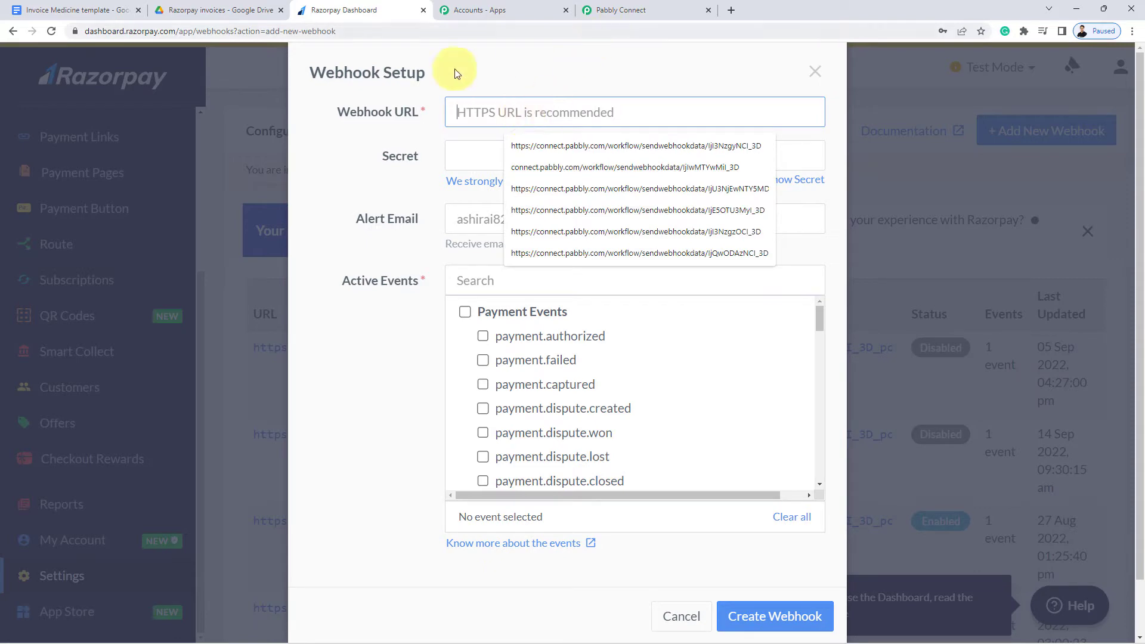
pyautogui.click(617, 7)
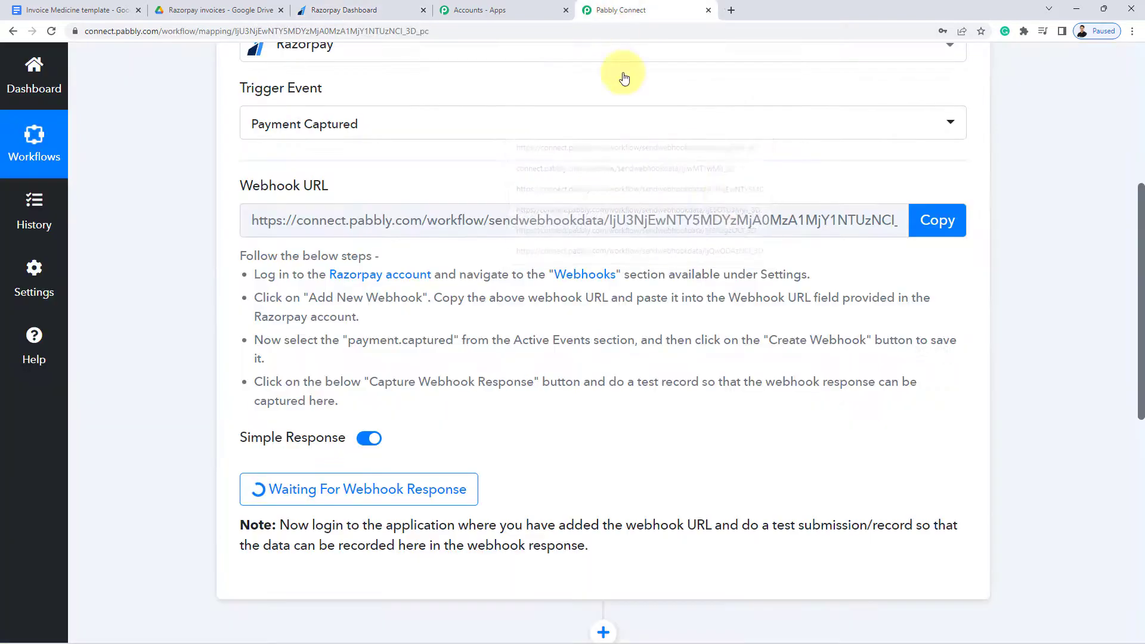
pyautogui.click(933, 222)
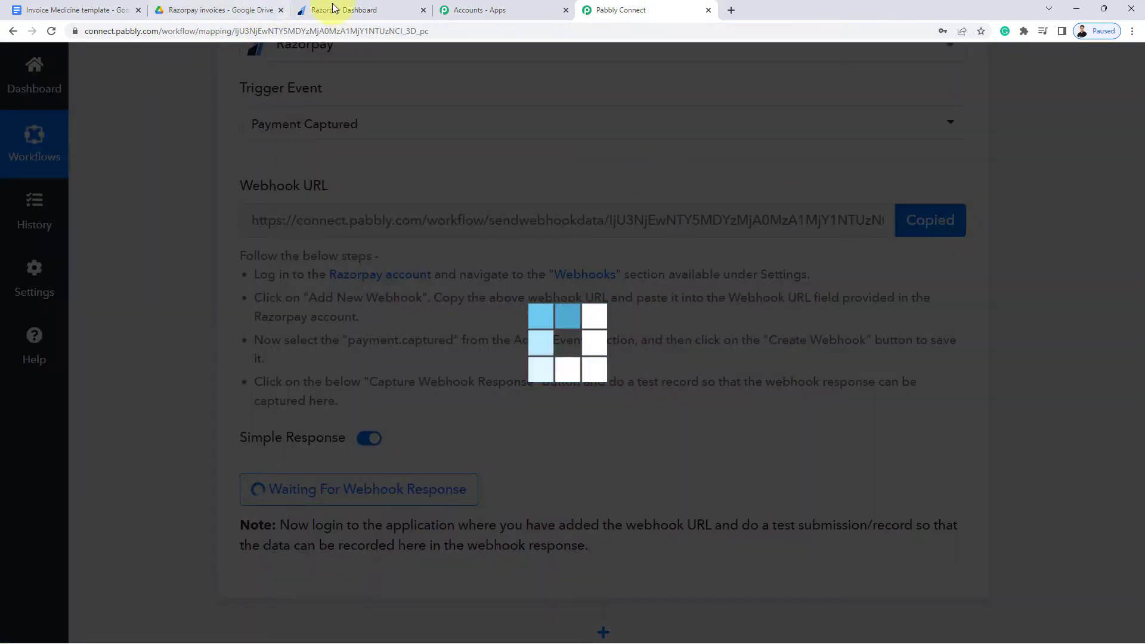
pyautogui.click(334, 10)
pyautogui.hotkey('ctrl', 'v')
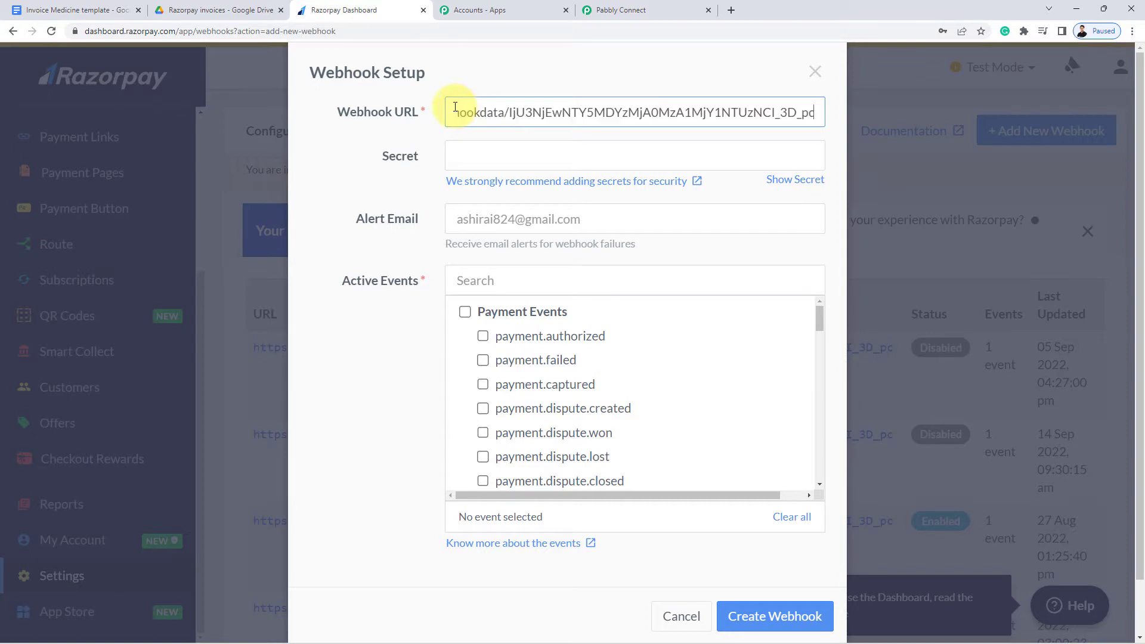
# Subscribe the webhook to payment.captured, create it, and return to Pabbly Connect
pyautogui.scroll(-1, 381, 231)
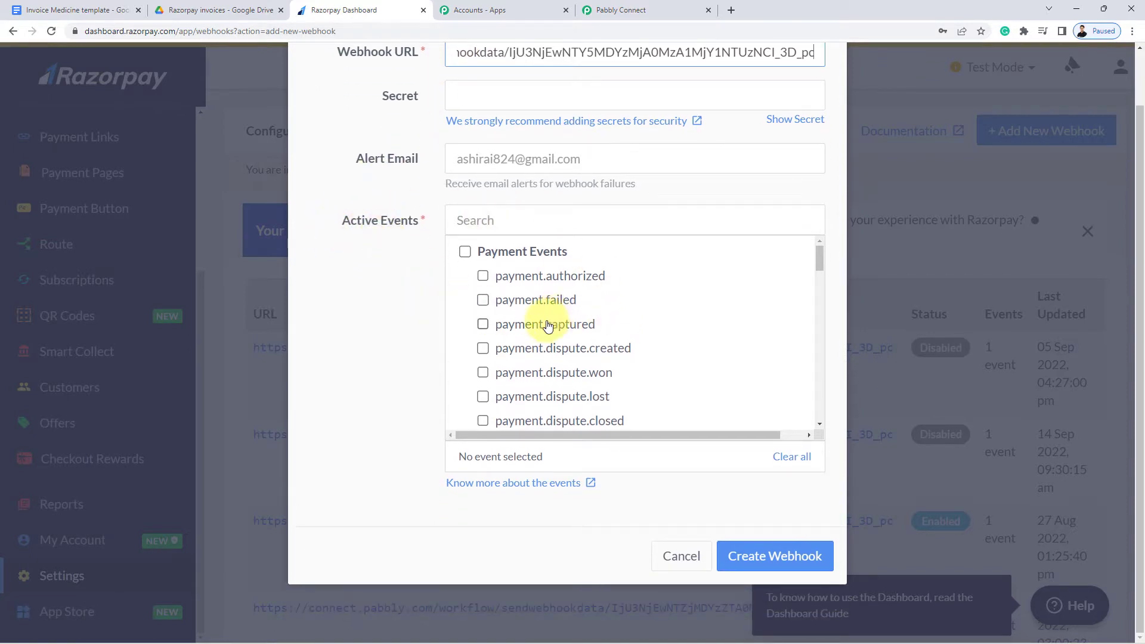
pyautogui.click(531, 330)
pyautogui.click(787, 563)
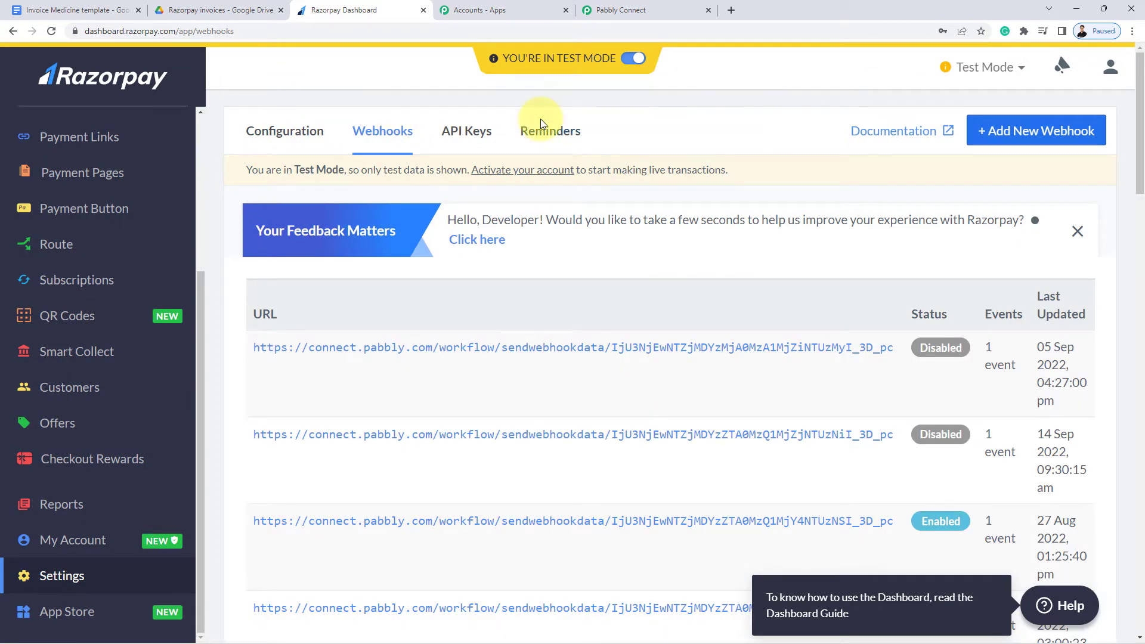
pyautogui.click(596, 10)
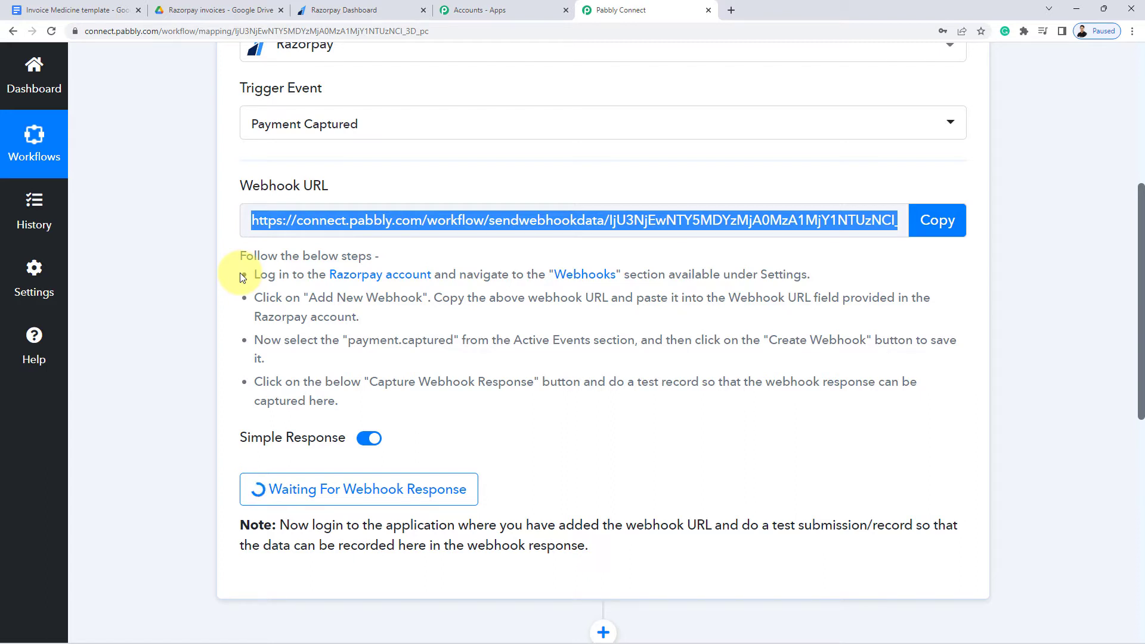
# Copy the Online PHP Course for Beginners page URL from Payment Pages and load it in a new tab
pyautogui.scroll(-3, 357, 432)
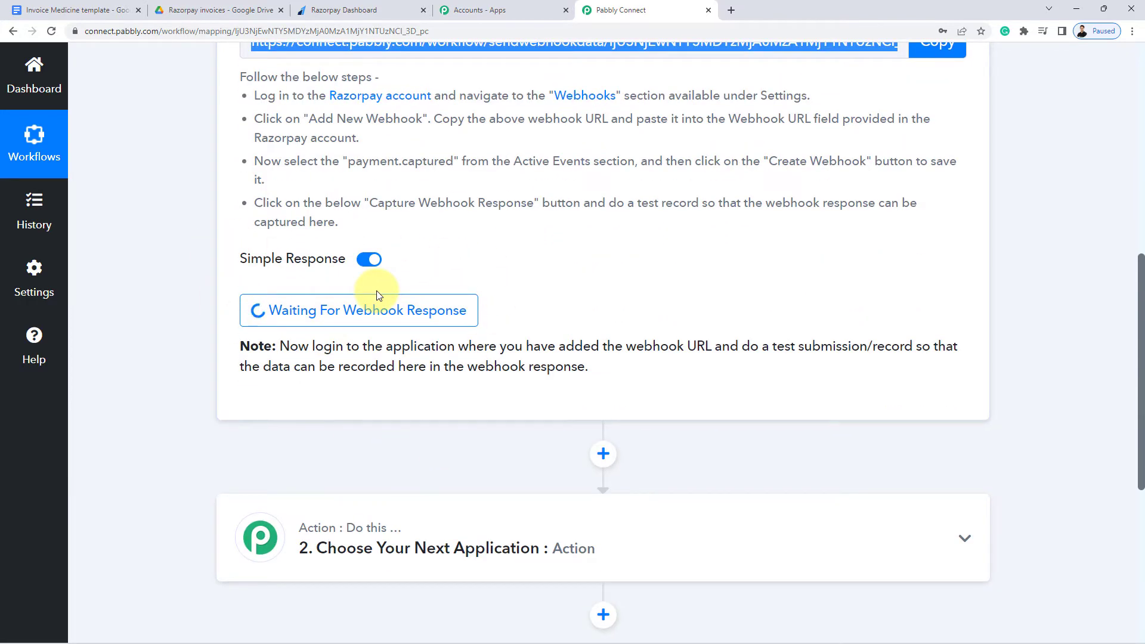
pyautogui.click(336, 10)
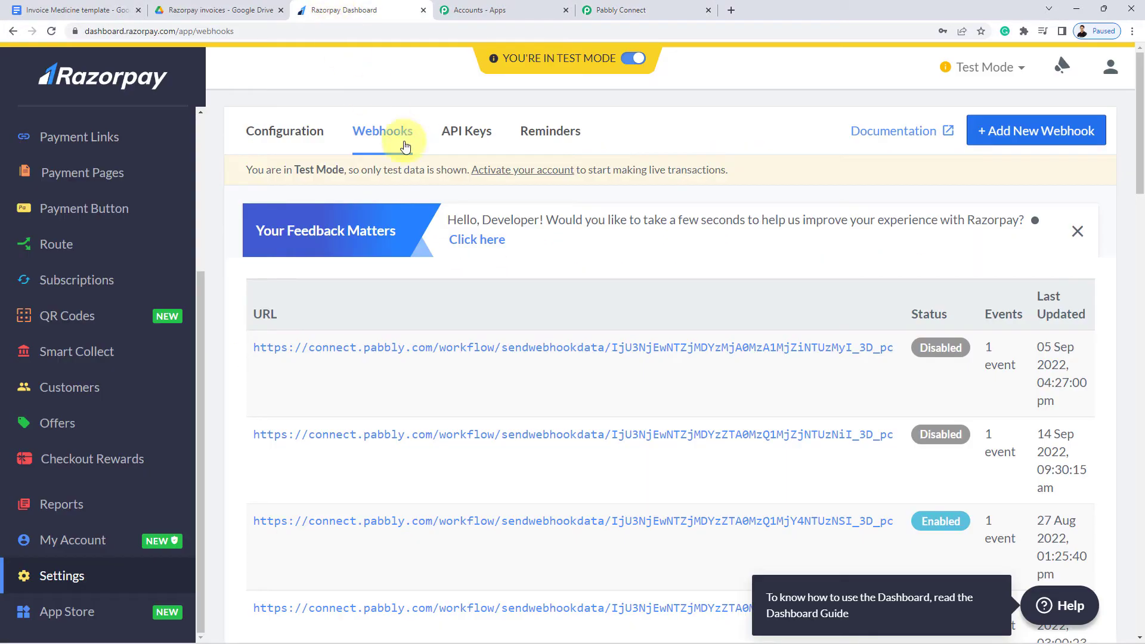
pyautogui.click(100, 173)
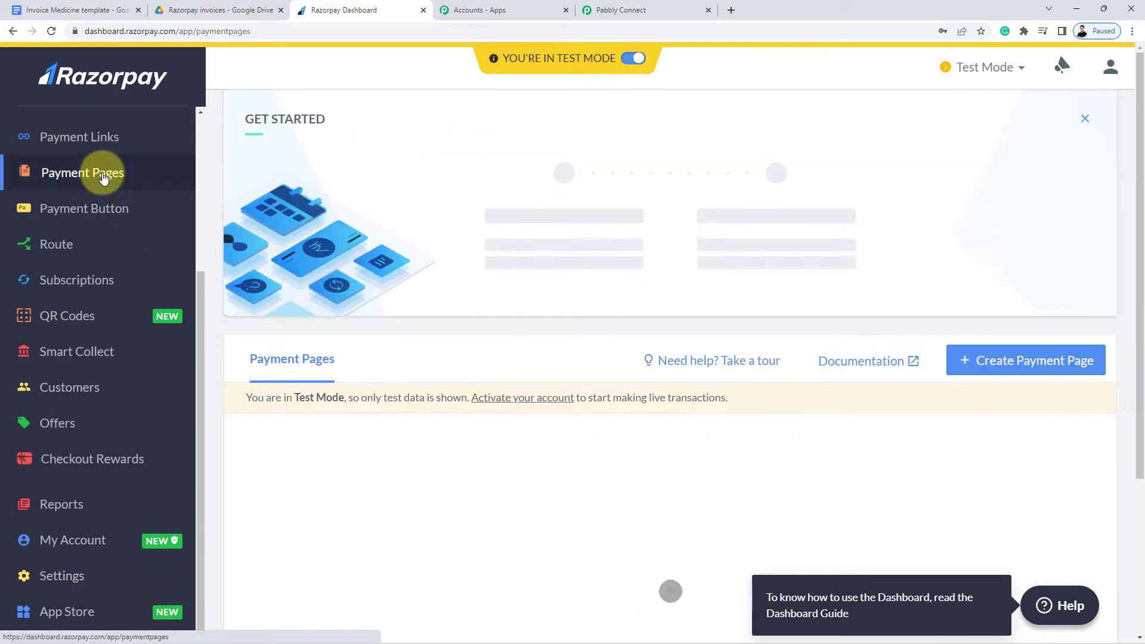
pyautogui.scroll(-4, 751, 376)
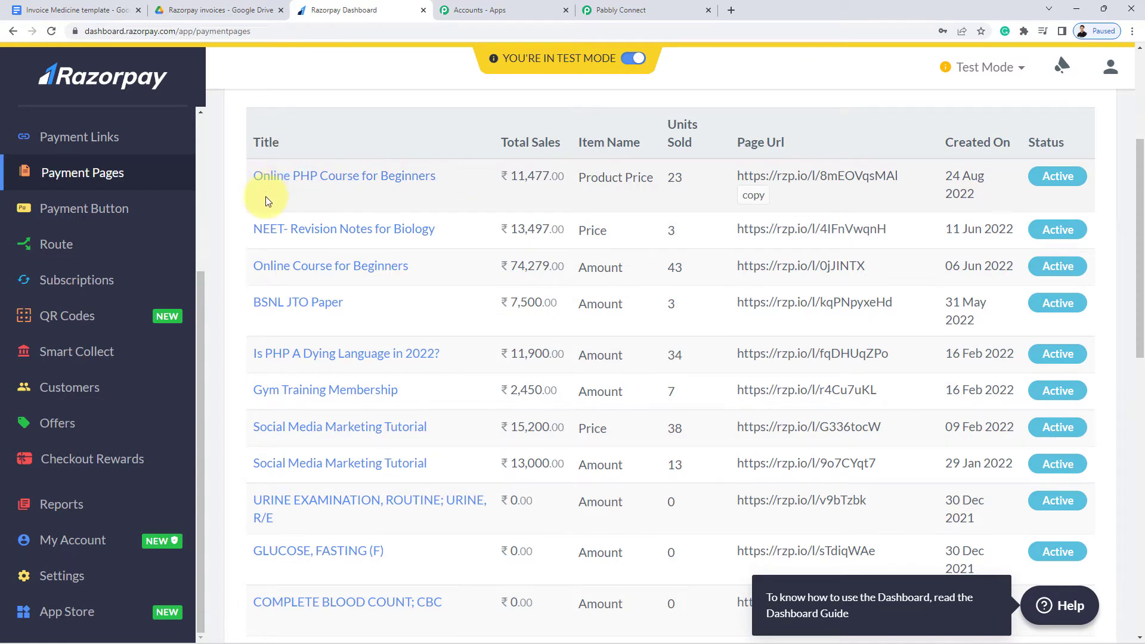
pyautogui.click(753, 204)
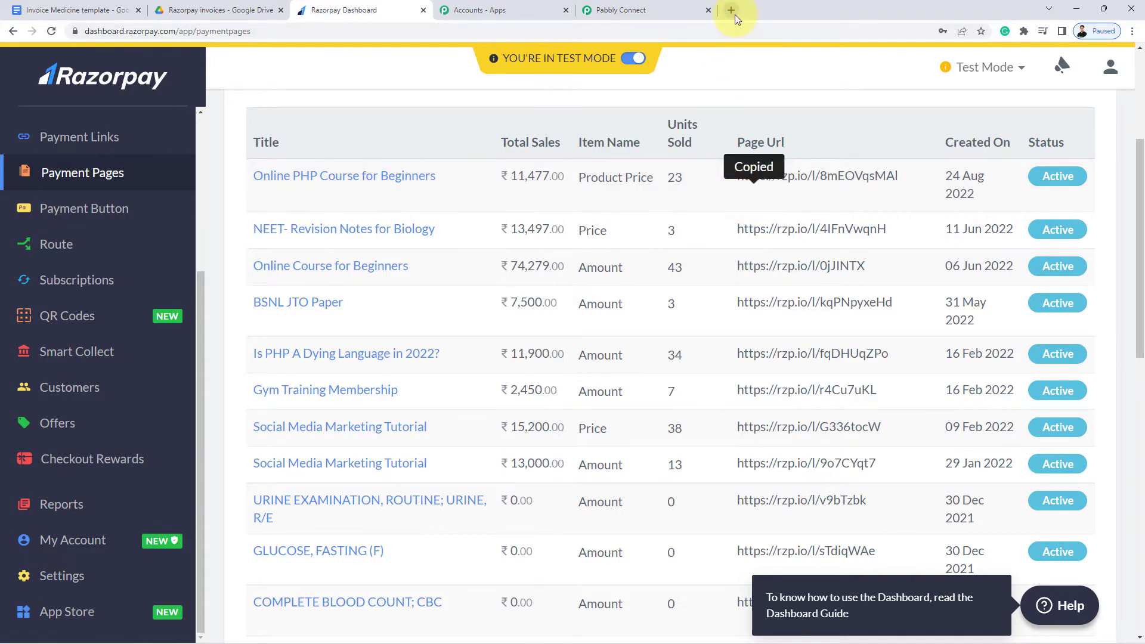
pyautogui.click(731, 11)
pyautogui.hotkey('ctrl', 'v')
pyautogui.press('Return')
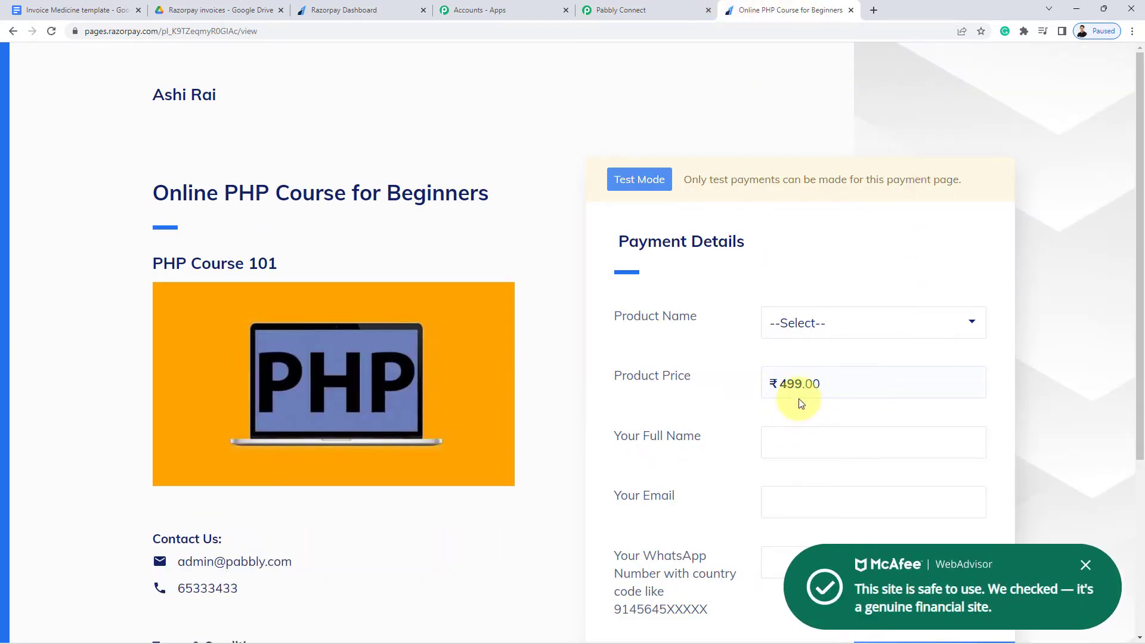
# Choose Online PHP Course for Beginners as the product and enter the buyer's full name
pyautogui.click(813, 329)
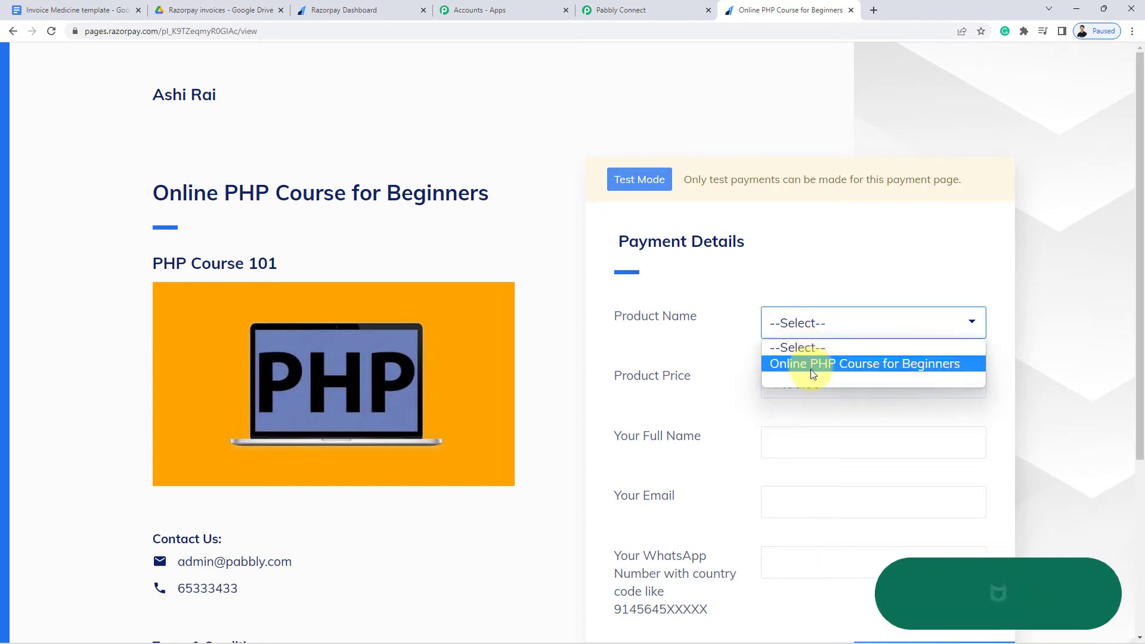
pyautogui.click(814, 365)
pyautogui.scroll(-2, 822, 387)
pyautogui.click(812, 328)
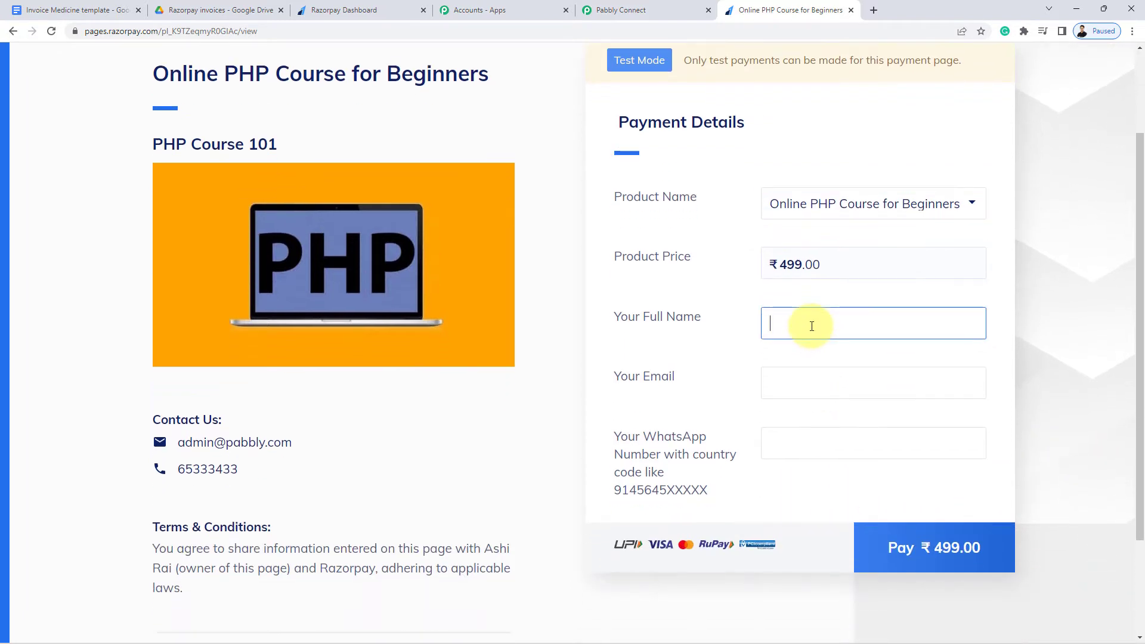
pyautogui.write('Dummy Namre')
pyautogui.hotkey('ctrl', 'a')
pyautogui.write('Demo Nam')
# Enter the buyer's e-mail and WhatsApp number, then proceed to the ₹499.00 checkout
pyautogui.click(807, 382)
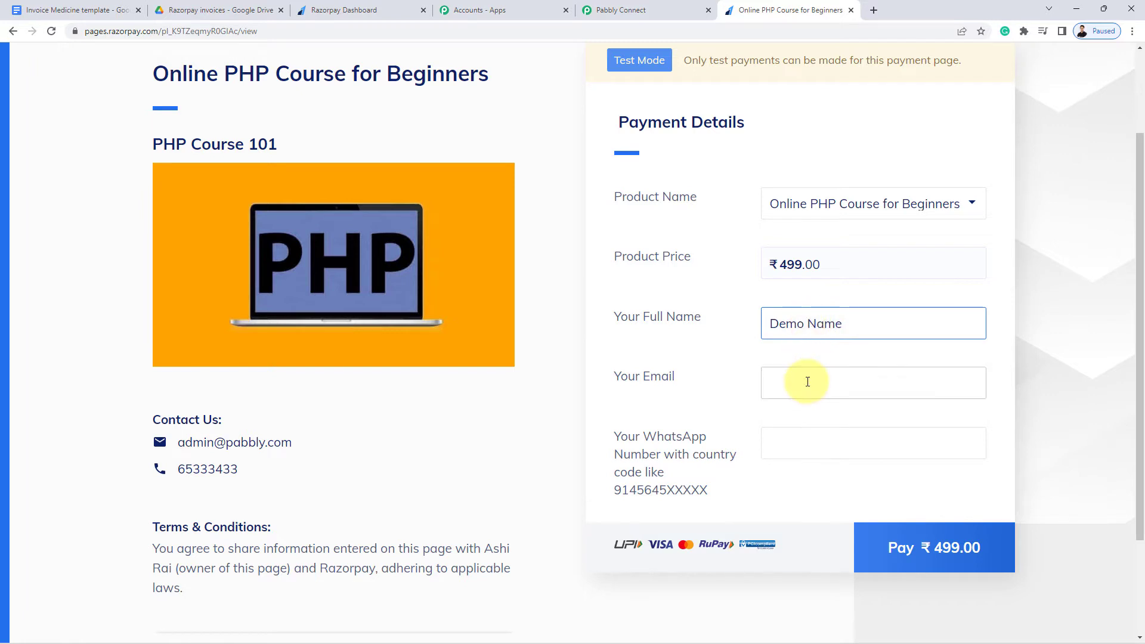
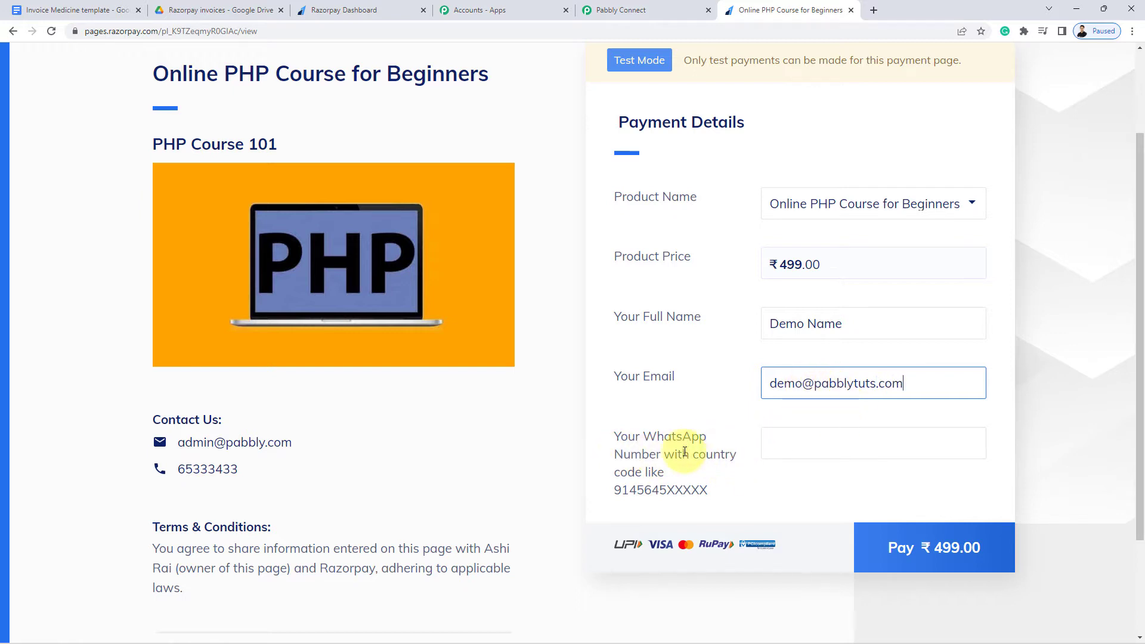
pyautogui.click(823, 441)
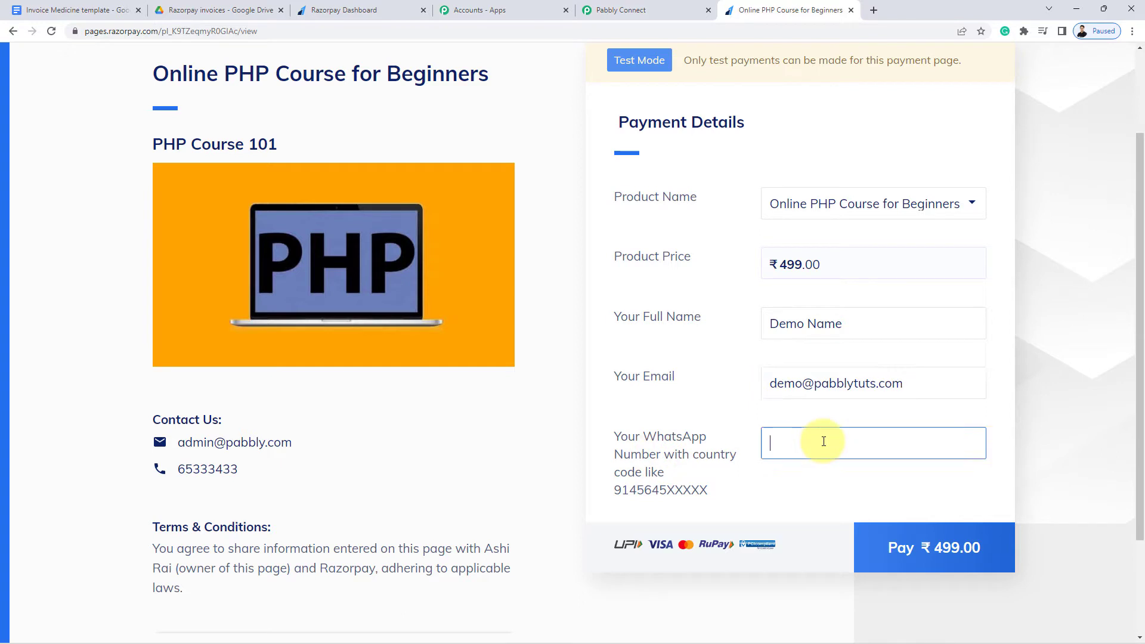
pyautogui.write('9000000000')
pyautogui.click(929, 549)
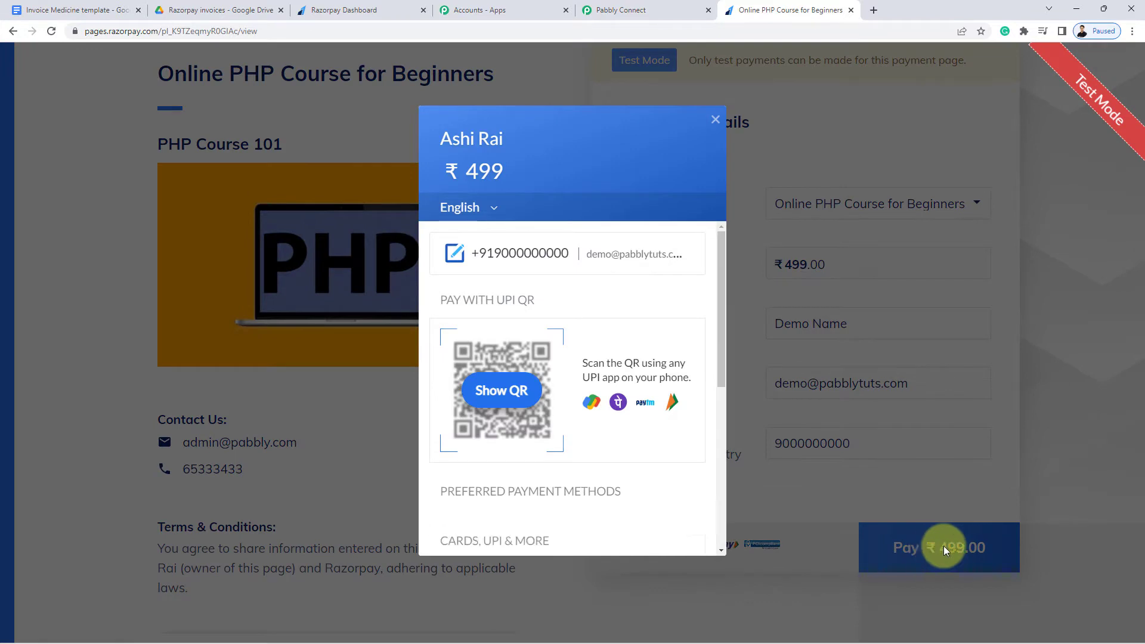
# Pay ₹499 by card, entering a new test card's number, expiry, holder name and CVV
pyautogui.scroll(-3, 555, 381)
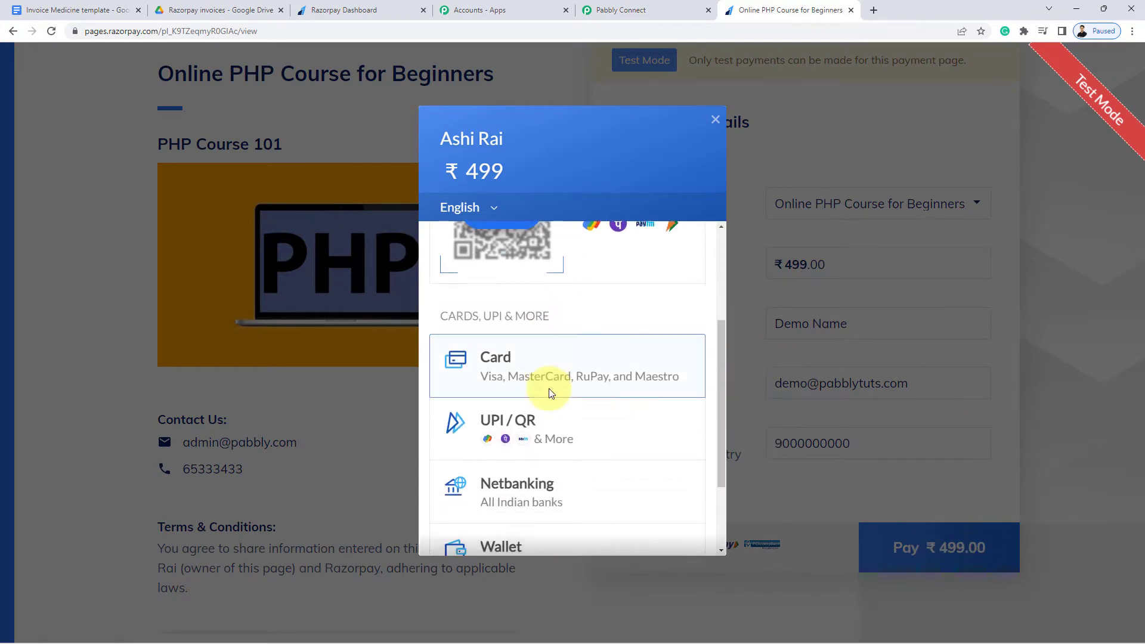
pyautogui.click(605, 375)
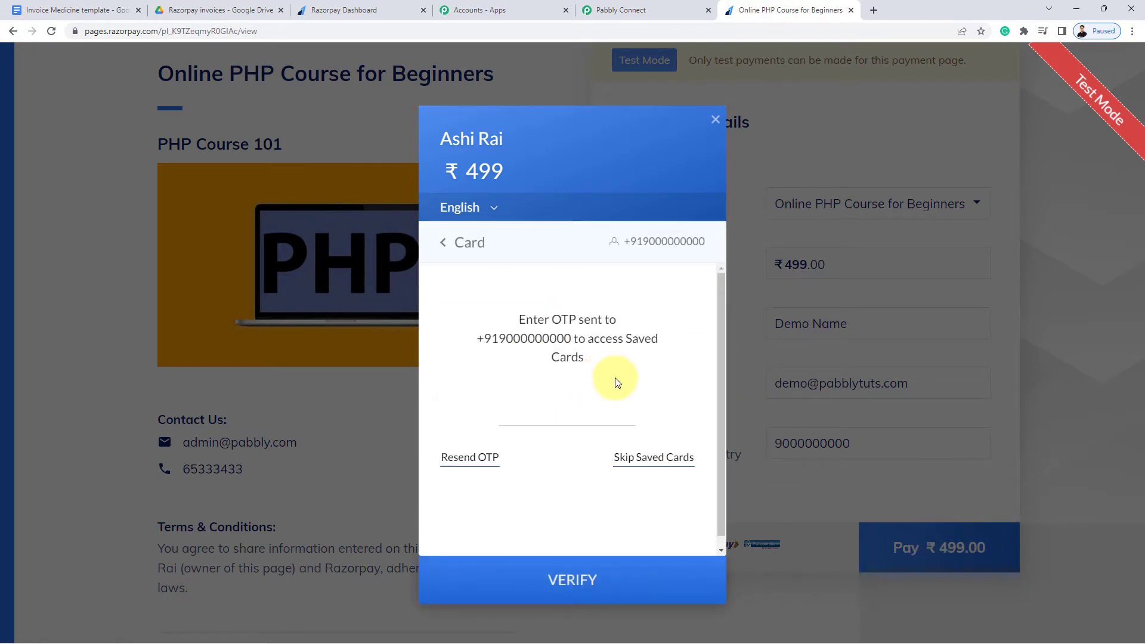
pyautogui.click(652, 457)
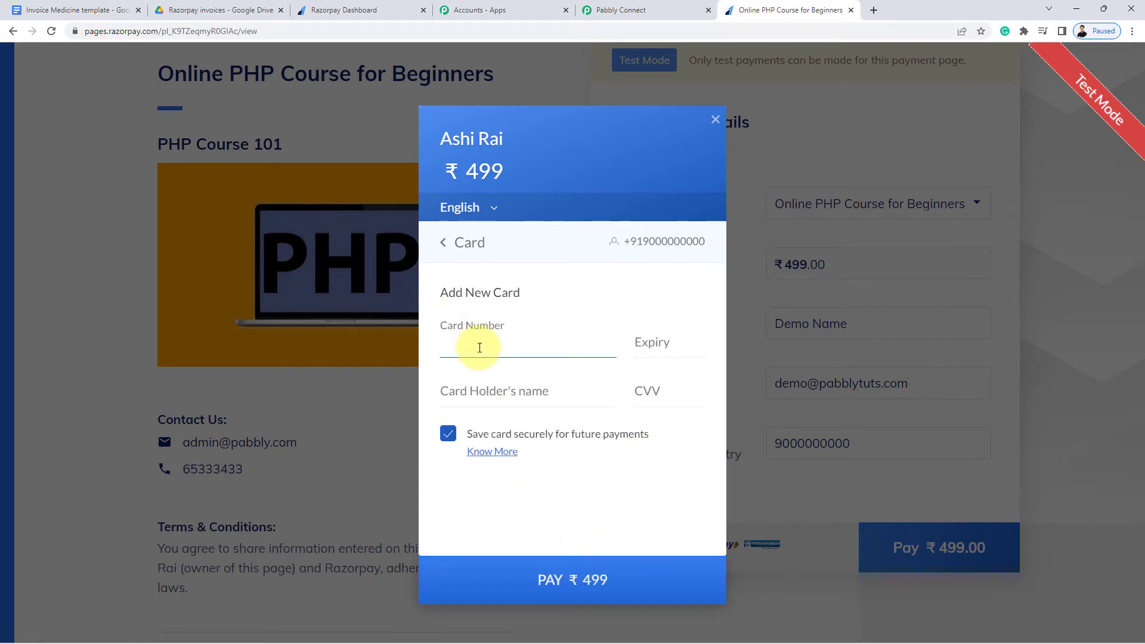
pyautogui.write('4111 1111 1111 1111')
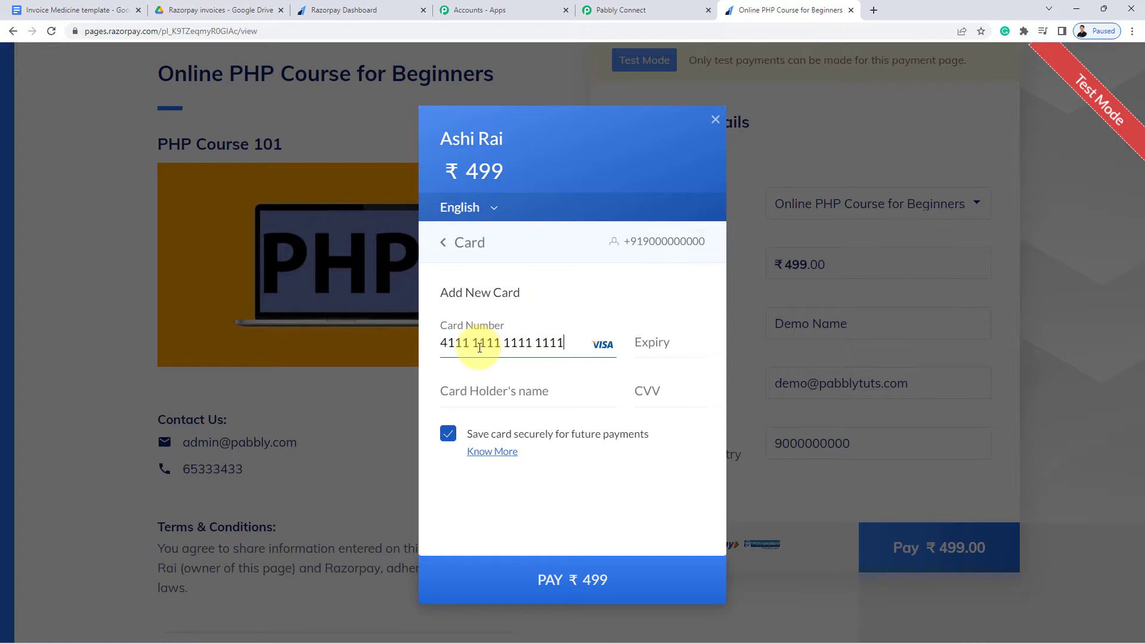
pyautogui.click(670, 340)
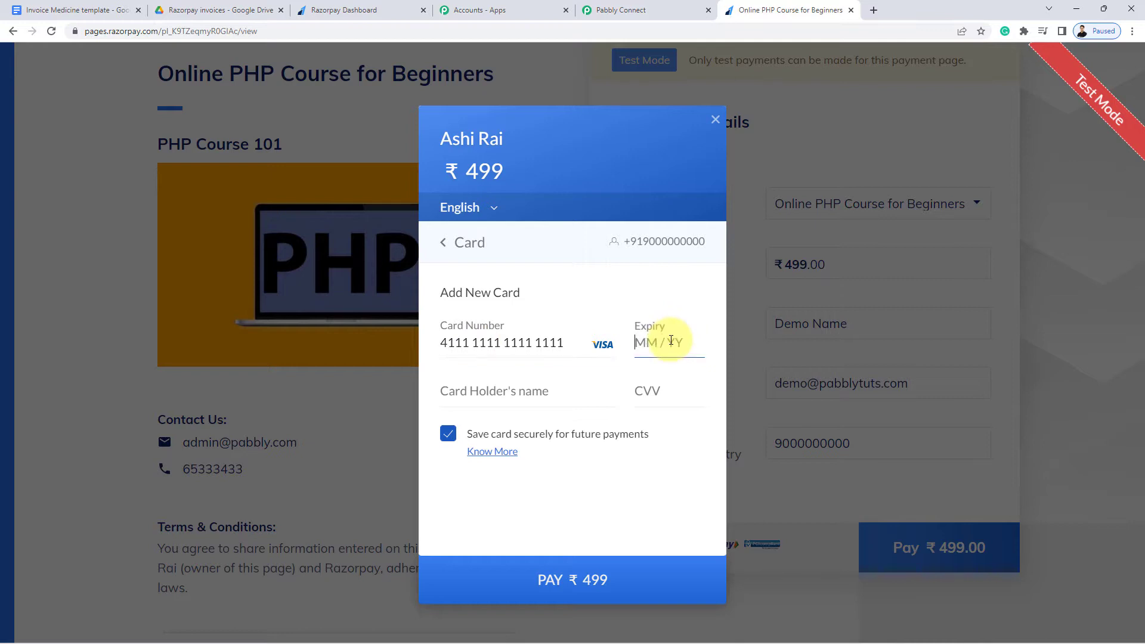
pyautogui.write('026')
pyautogui.write('6')
pyautogui.write('Demo Name')
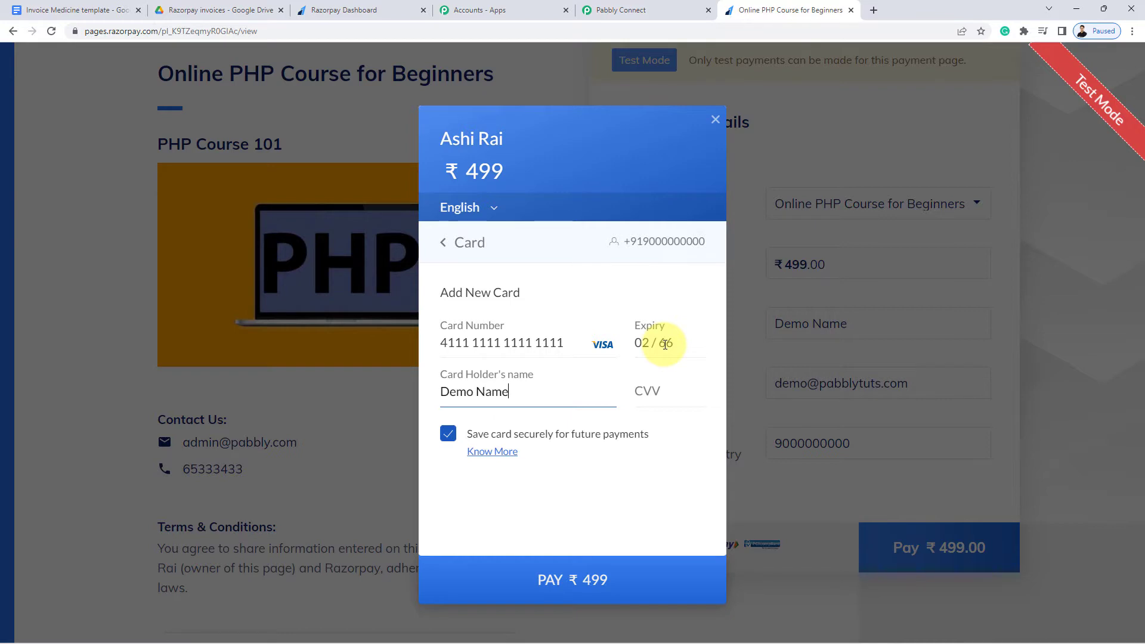
pyautogui.write('12')
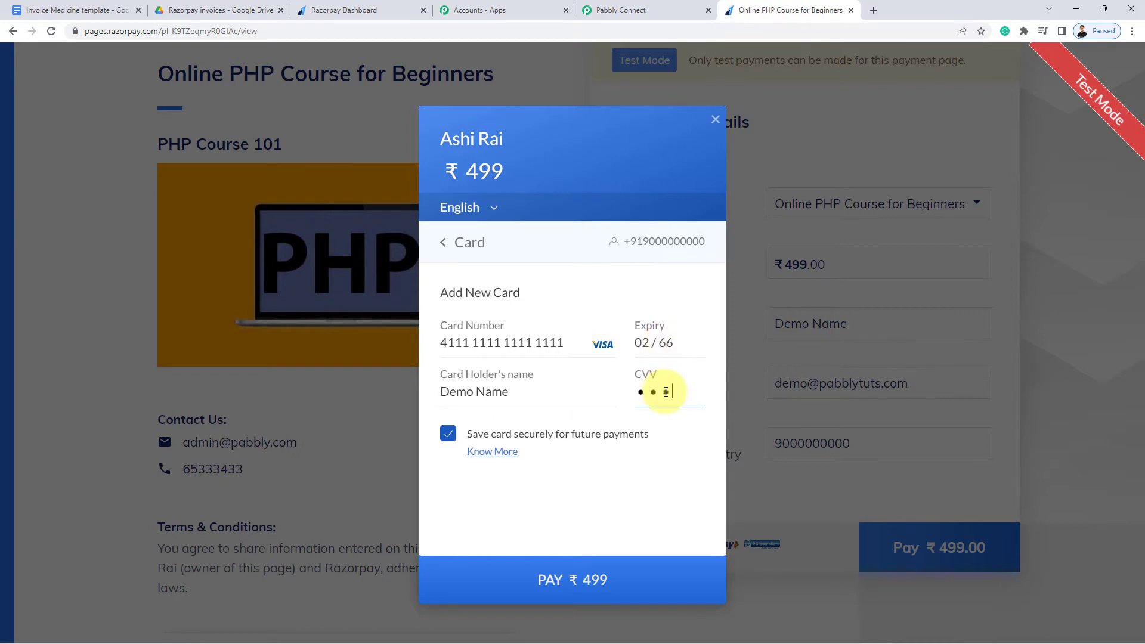
pyautogui.write('3')
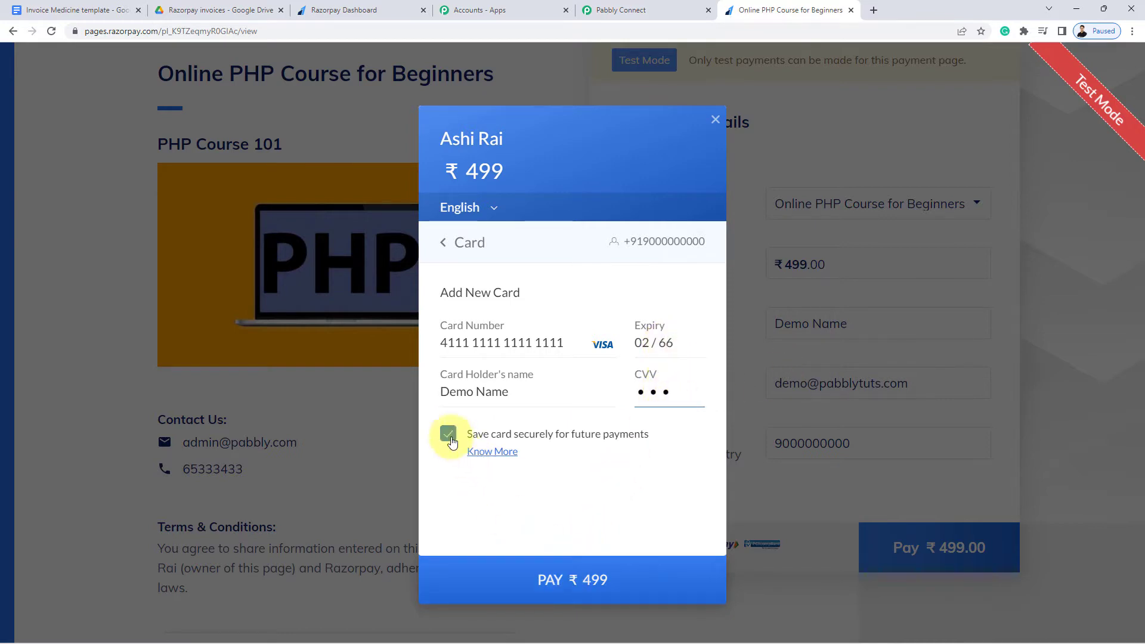
pyautogui.click(536, 580)
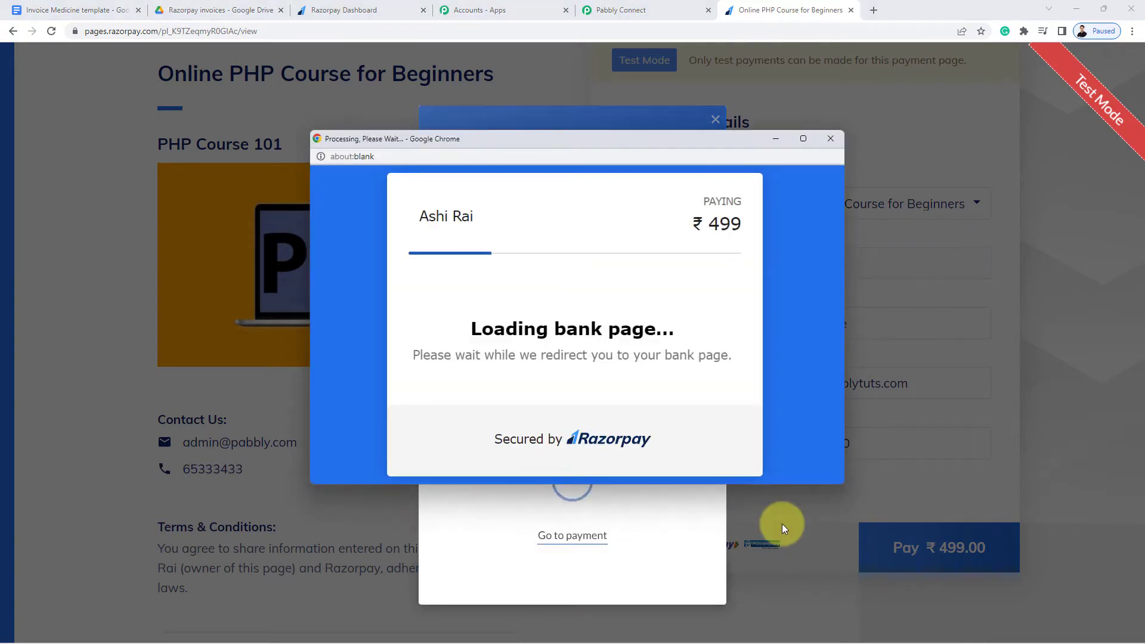
# Submit the test OTP and confirm the Payment Successful! message
pyautogui.scroll(-4, 554, 298)
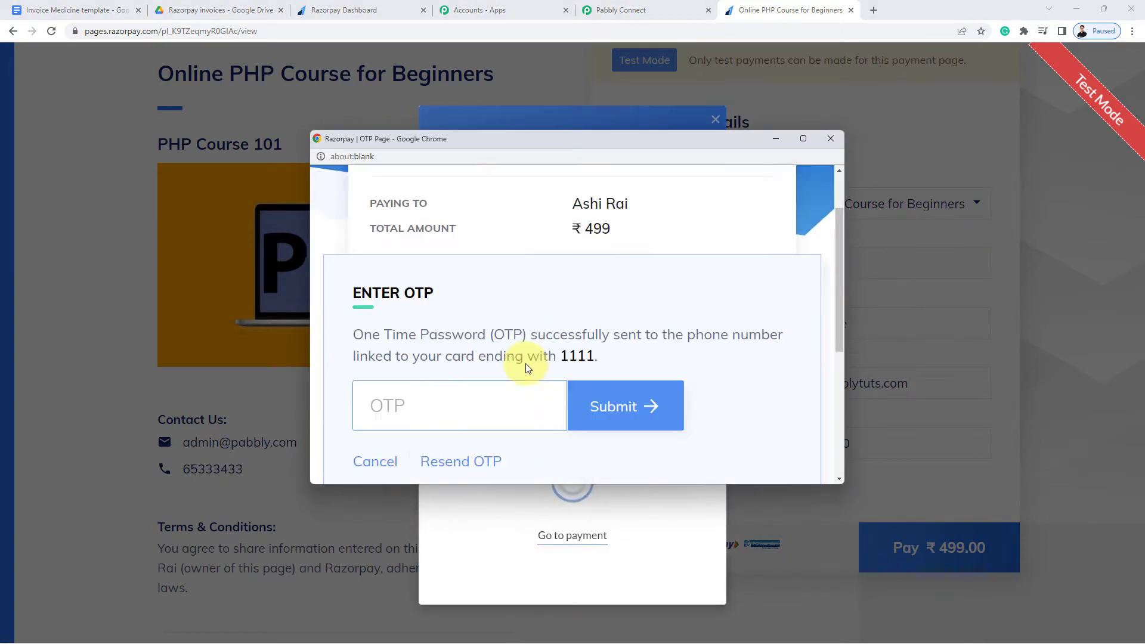
pyautogui.click(468, 246)
pyautogui.write('1111')
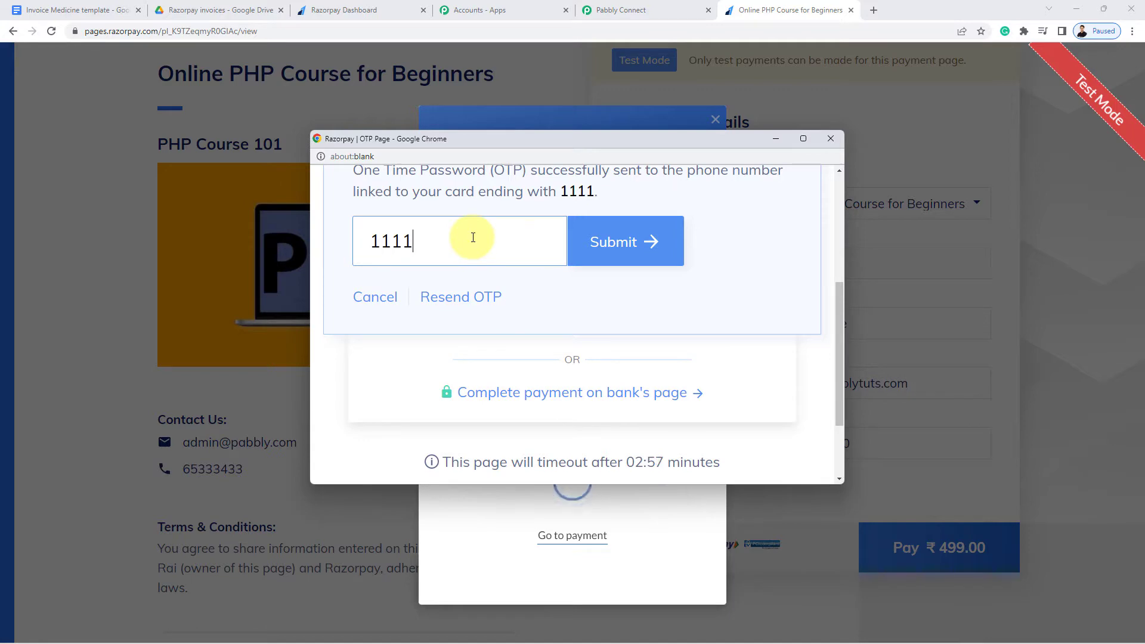
pyautogui.press('Return')
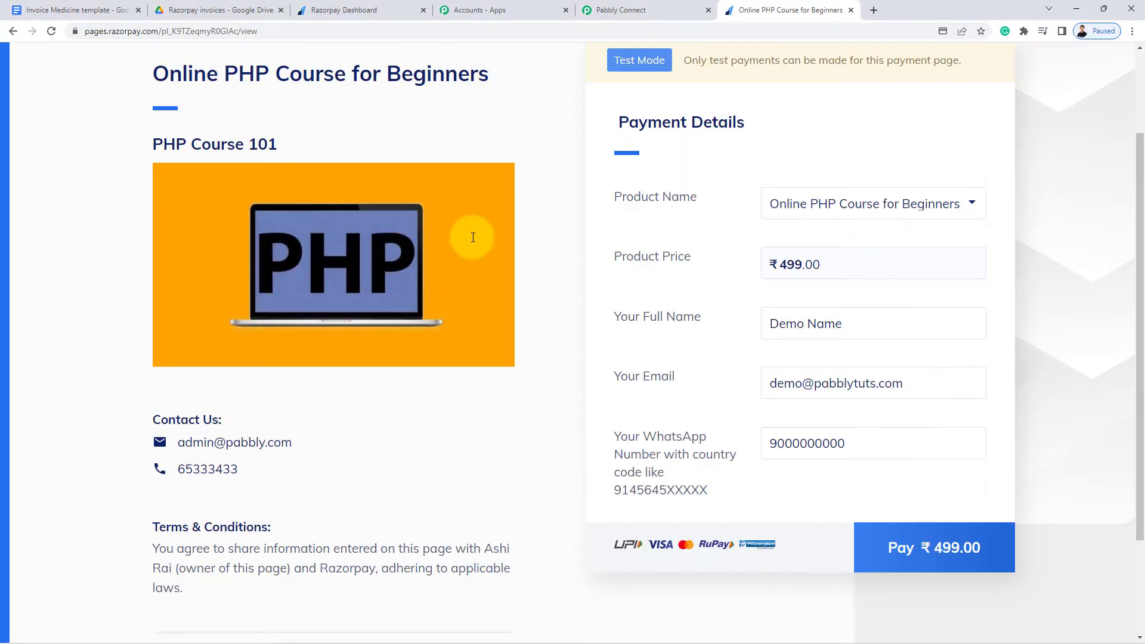
pyautogui.moveTo(733, 226); pyautogui.dragTo(970, 222)
pyautogui.click(970, 222)
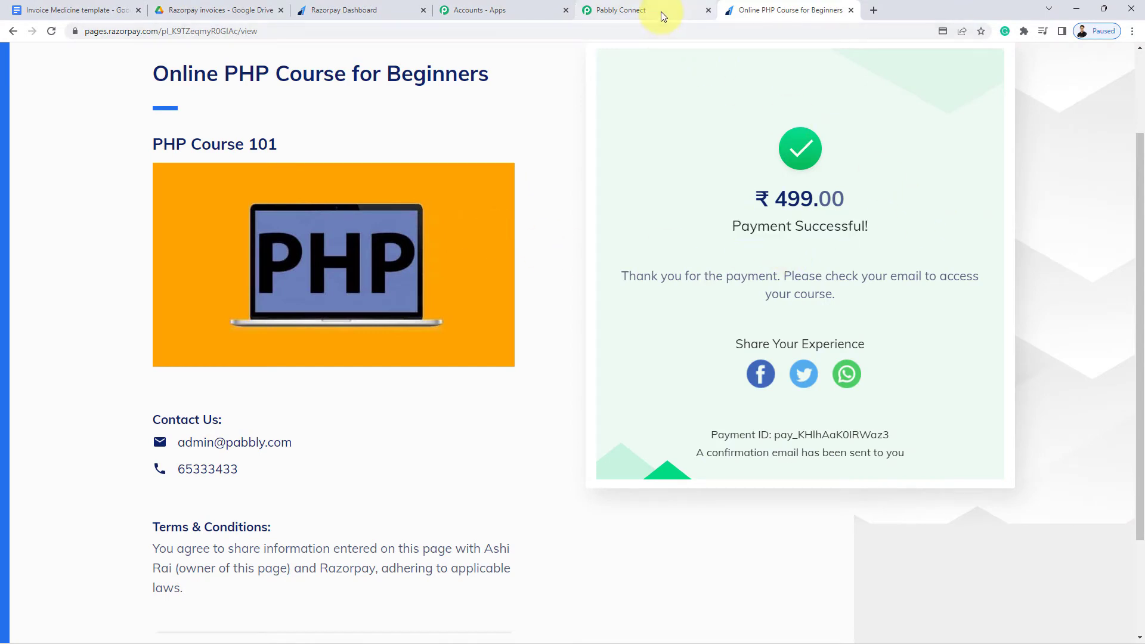
pyautogui.click(658, 13)
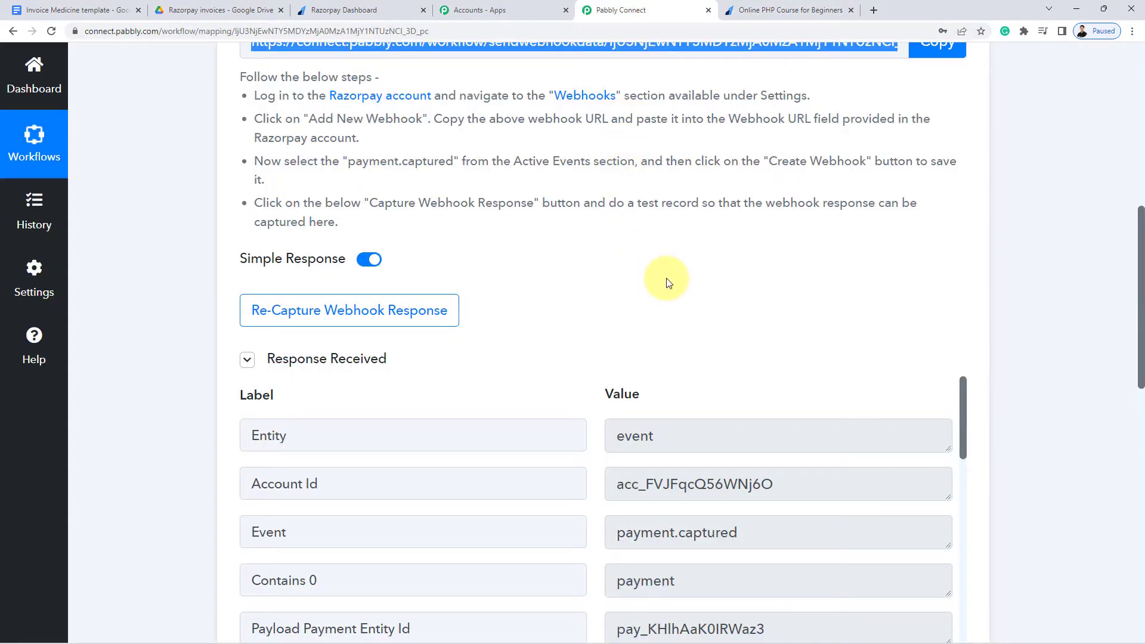
# Inspect the captured payment amount 49900, noting its two trailing zeros
pyautogui.scroll(-5, 874, 289)
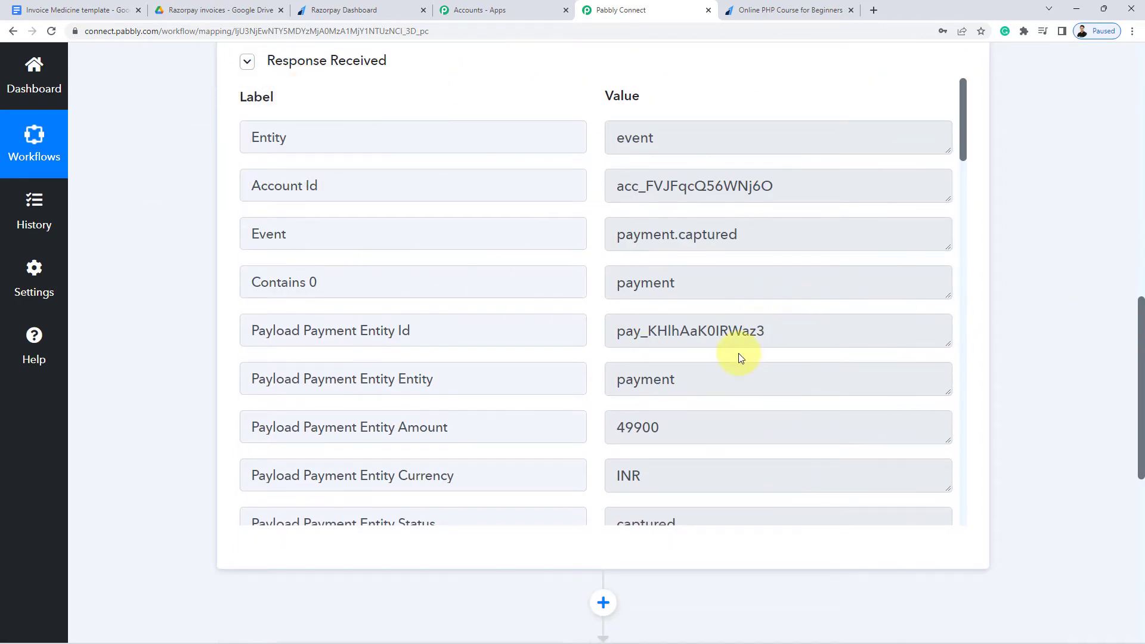
pyautogui.scroll(-3, 737, 355)
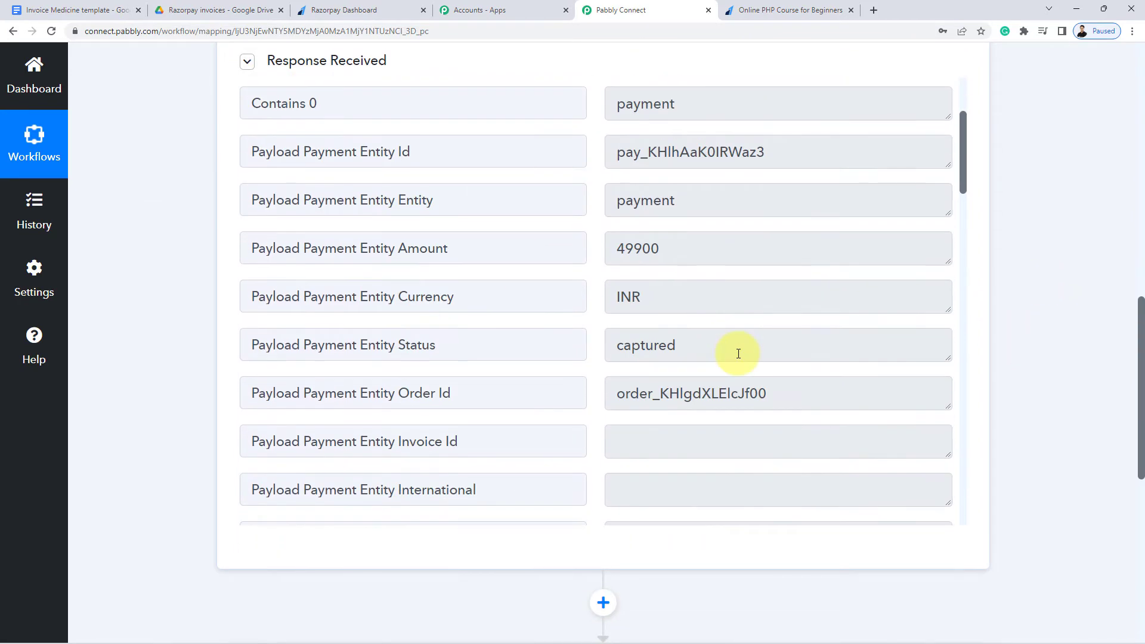
pyautogui.click(636, 249)
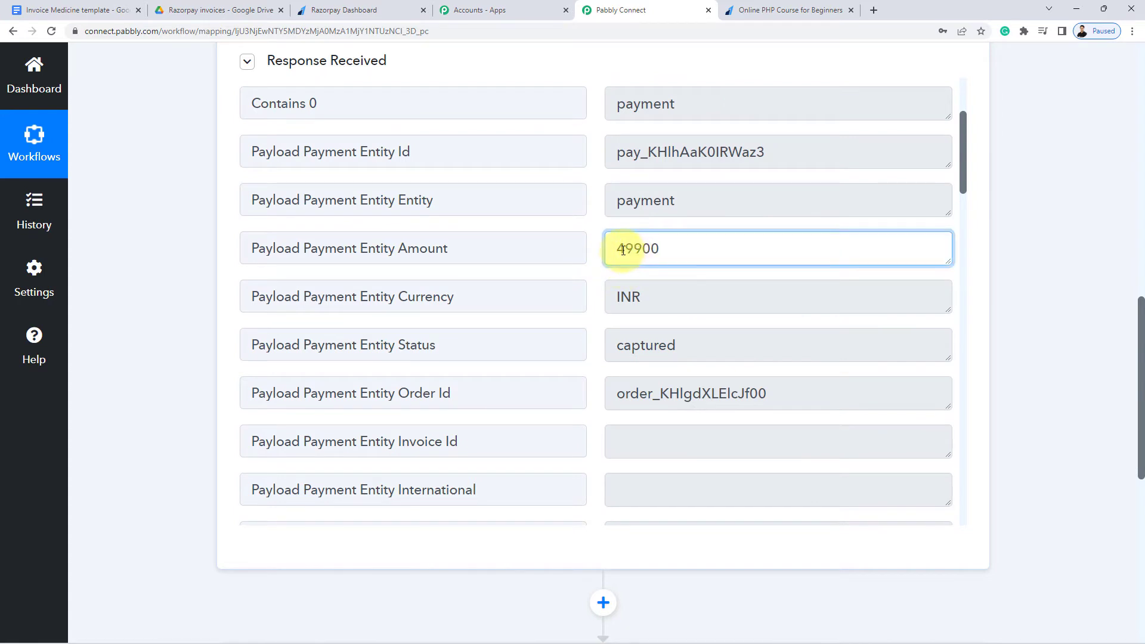
pyautogui.moveTo(642, 249); pyautogui.dragTo(682, 251)
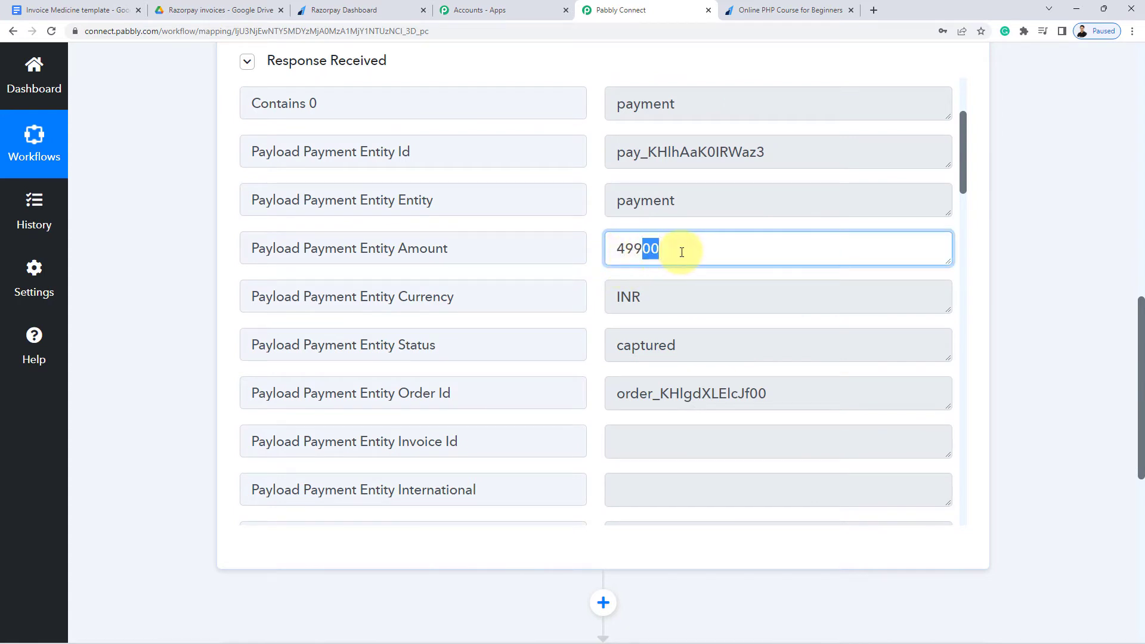
pyautogui.click(674, 256)
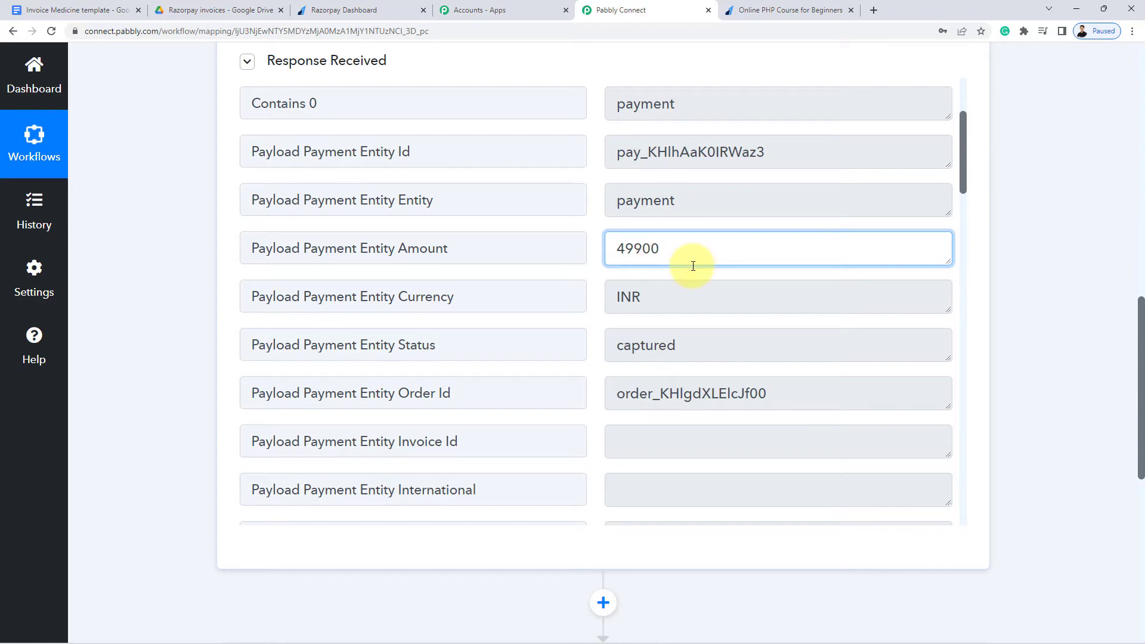
# Review the captured order id, cardholder name, e-mail, contact number and product name
pyautogui.scroll(-4, 698, 266)
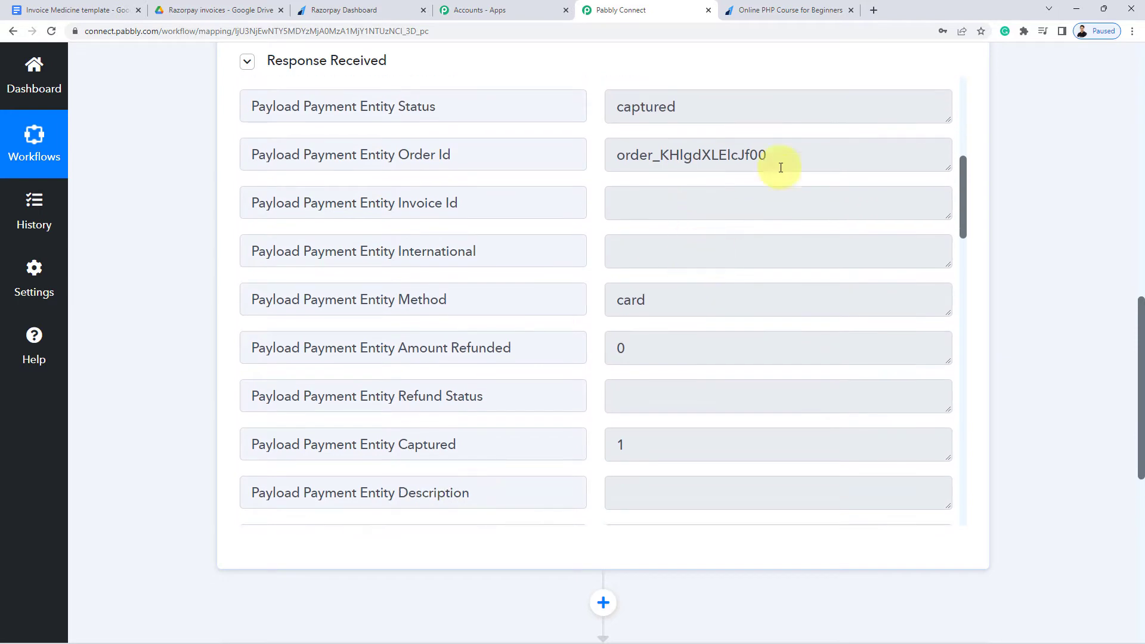
pyautogui.doubleClick(831, 150)
pyautogui.scroll(-8, 739, 314)
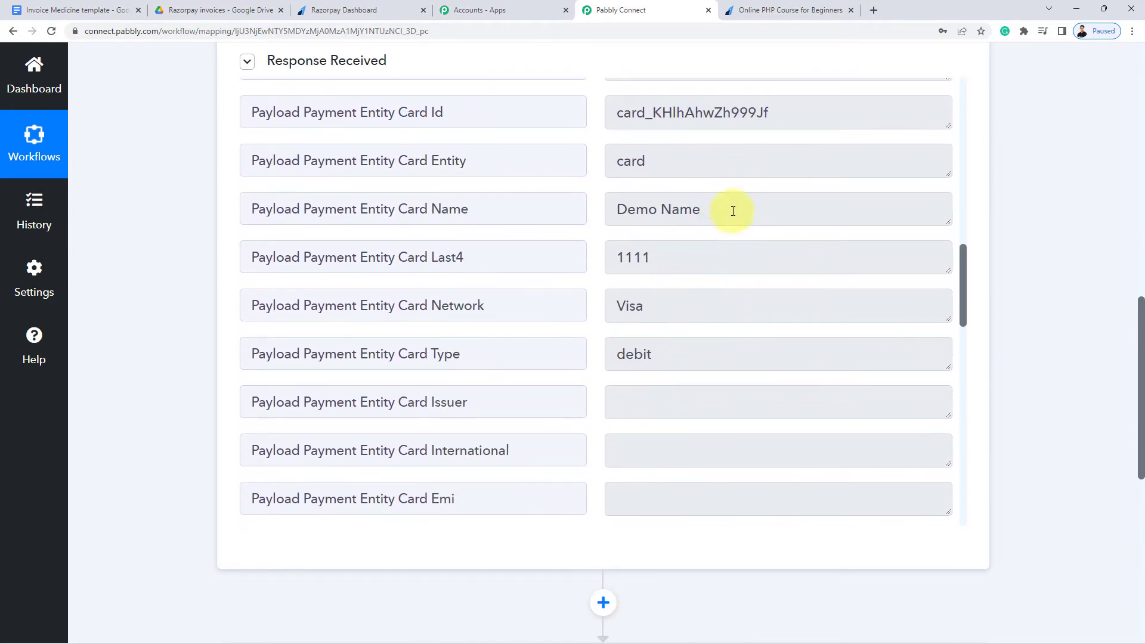
pyautogui.click(734, 213)
pyautogui.tripleClick(629, 219)
pyautogui.scroll(-9, 675, 313)
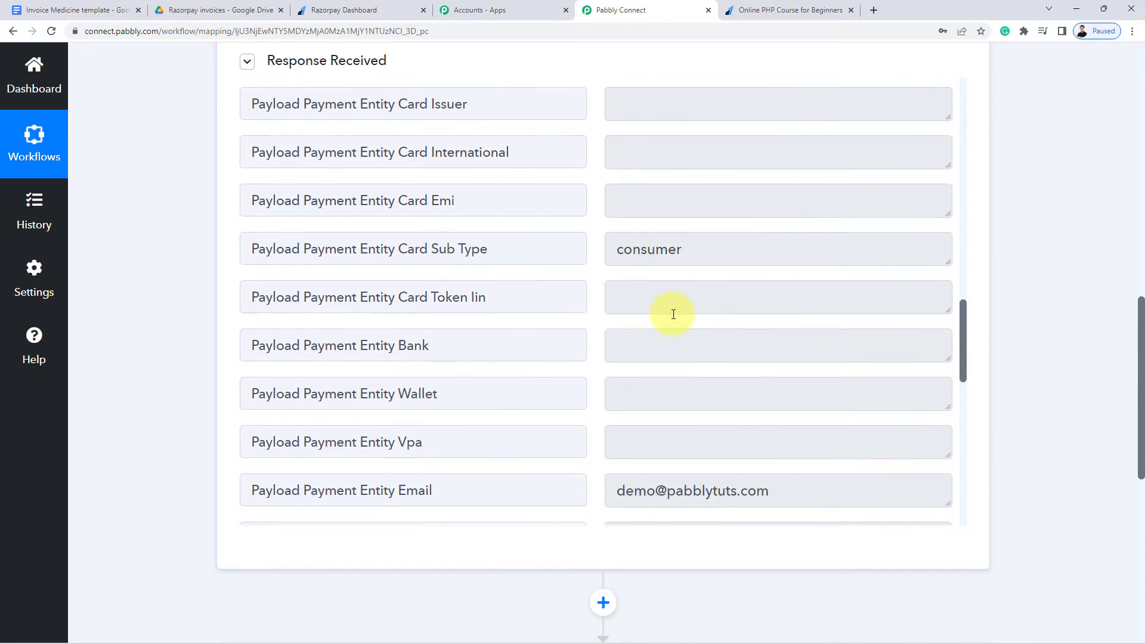
pyautogui.click(789, 250)
pyautogui.tripleClick(789, 251)
pyautogui.tripleClick(759, 304)
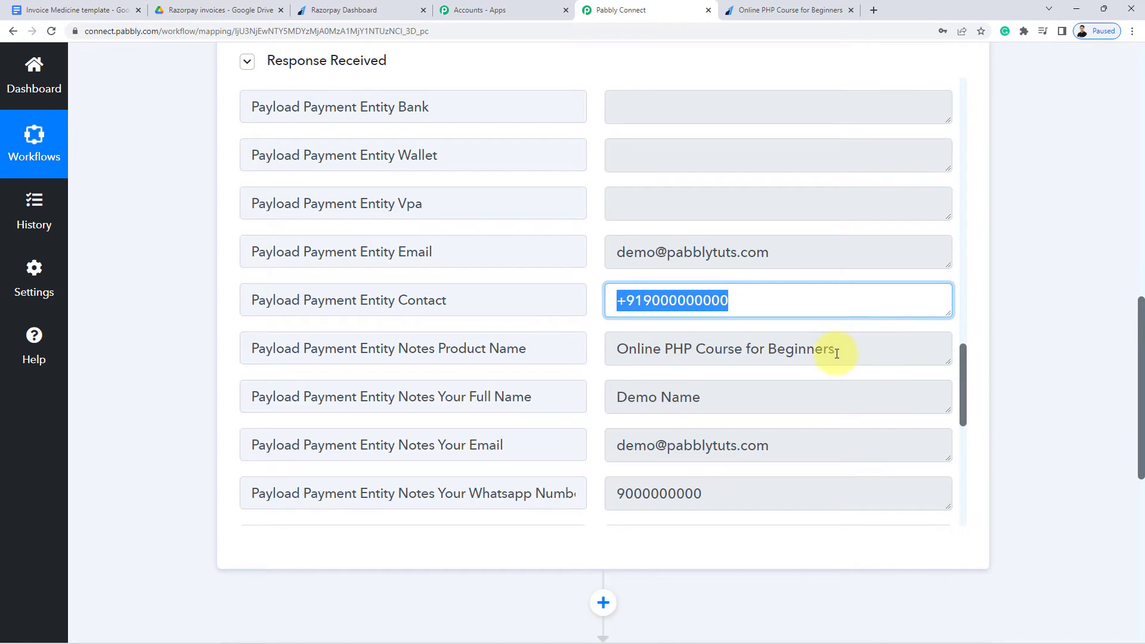
pyautogui.tripleClick(856, 354)
pyautogui.scroll(-2, 686, 388)
pyautogui.press('Tab')
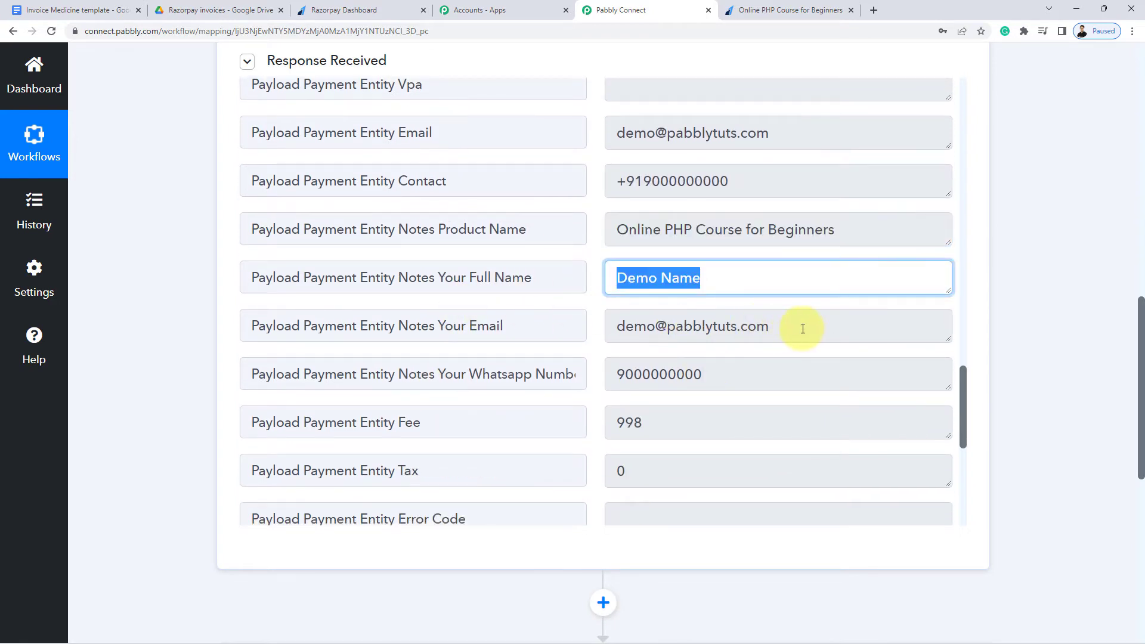
pyautogui.tripleClick(802, 324)
# Recheck the captured amount 49900 and its trailing 00
pyautogui.scroll(-4, 584, 385)
pyautogui.scroll(-3, 584, 385)
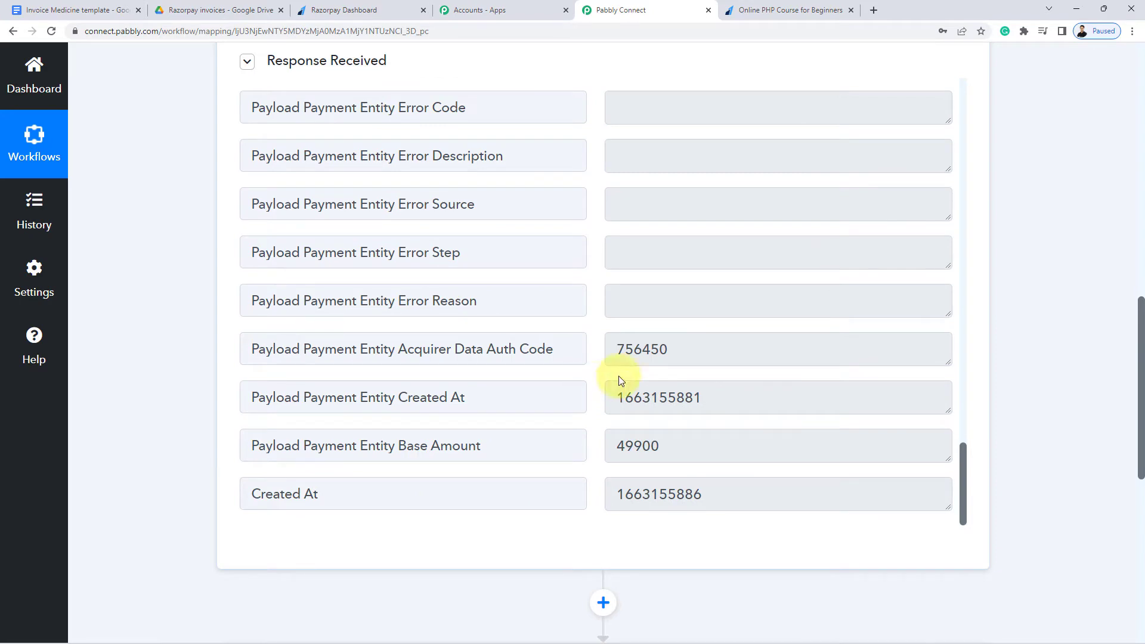
pyautogui.scroll(9, 654, 345)
pyautogui.scroll(14, 655, 346)
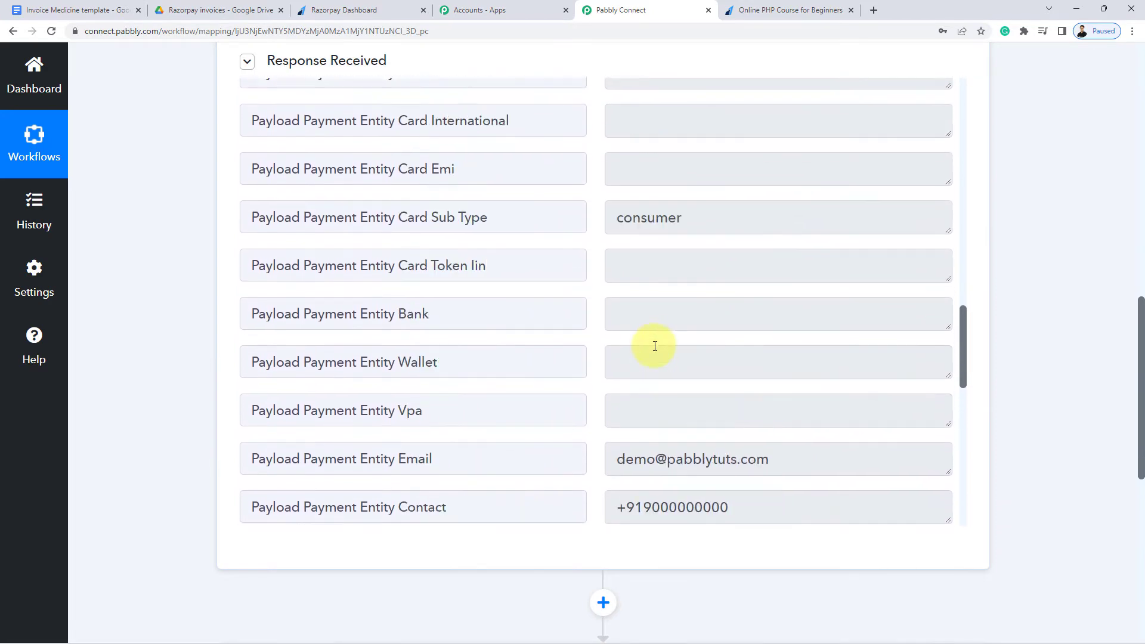
pyautogui.scroll(8, 654, 346)
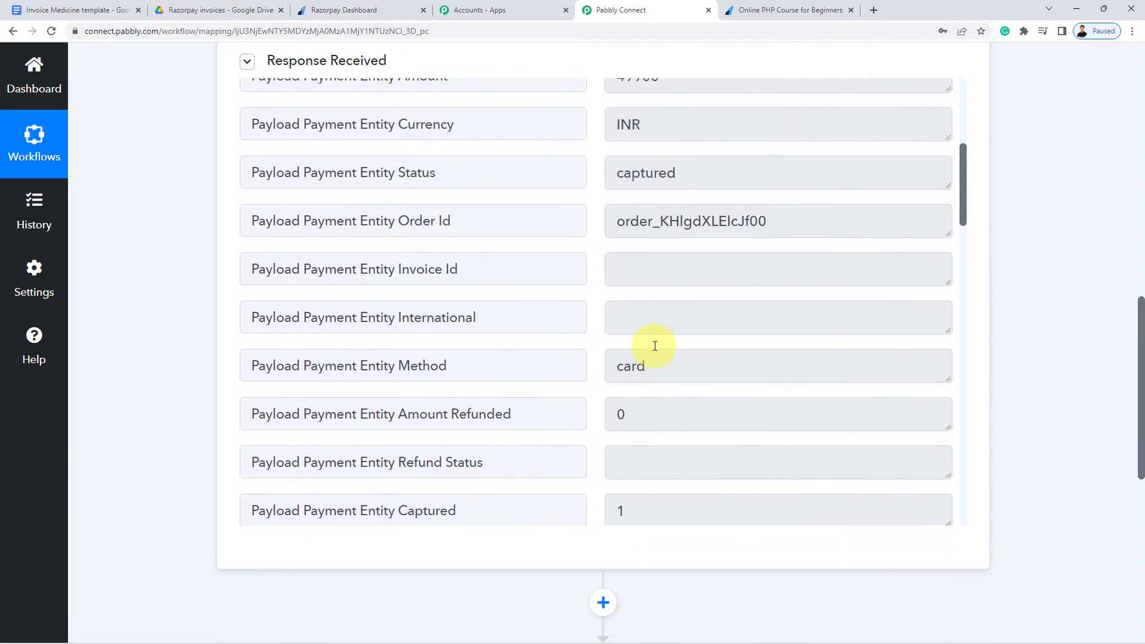
pyautogui.click(645, 374)
pyautogui.moveTo(645, 374); pyautogui.dragTo(681, 377)
pyautogui.click(648, 381)
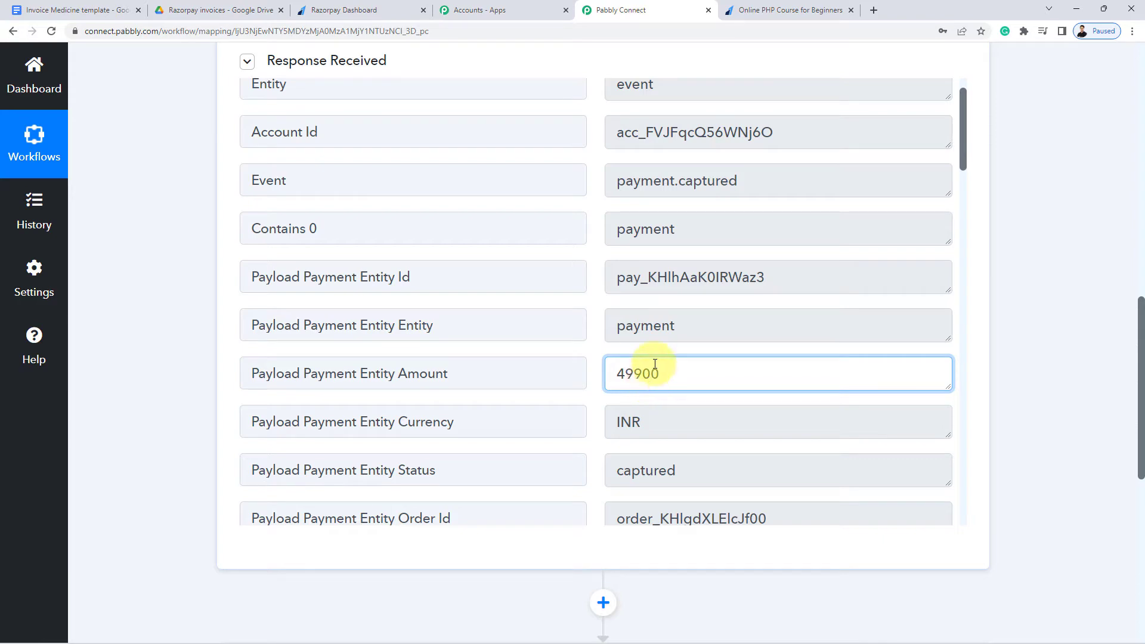
pyautogui.scroll(-6, 1013, 441)
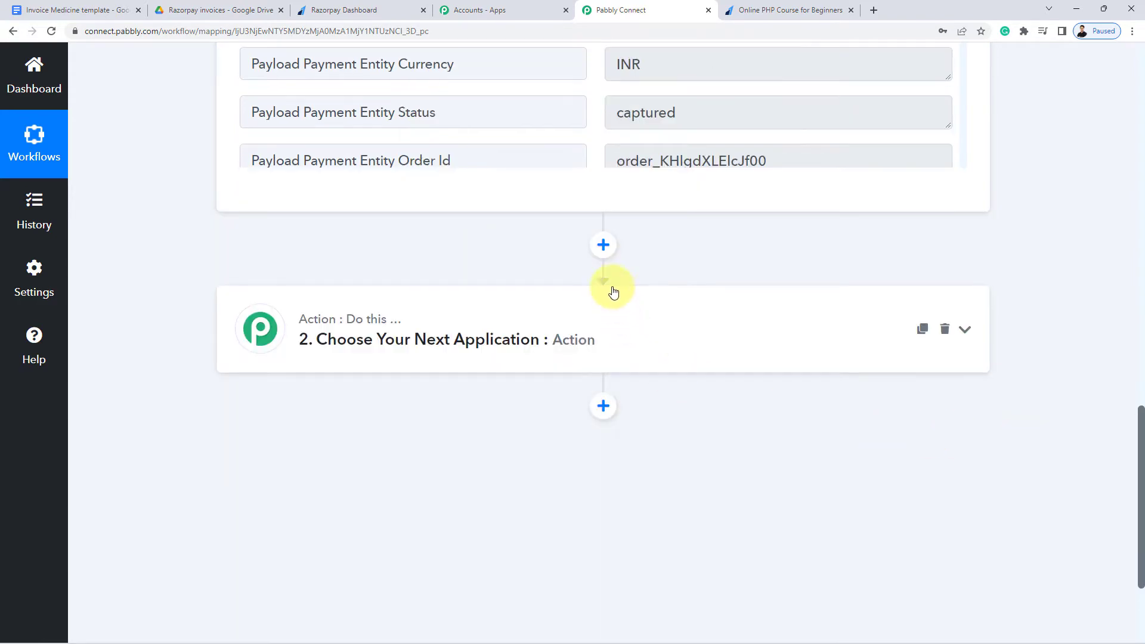
# Insert a Number Formatter by Pabbly step after the trigger with Perform Math Operation, and connect it
pyautogui.click(613, 248)
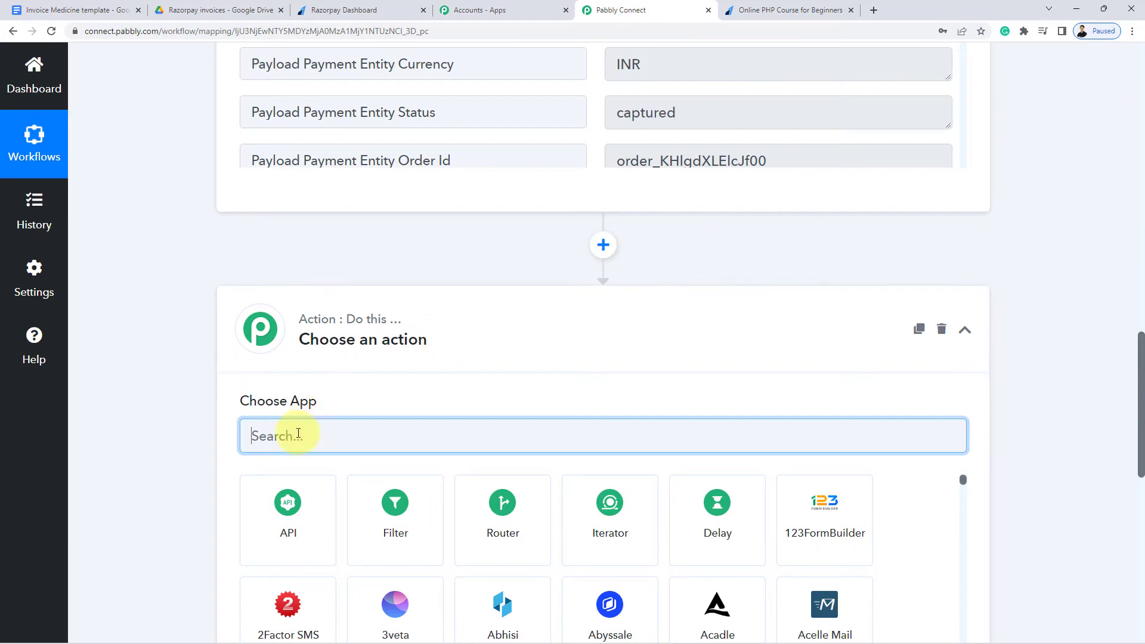
pyautogui.write('Number')
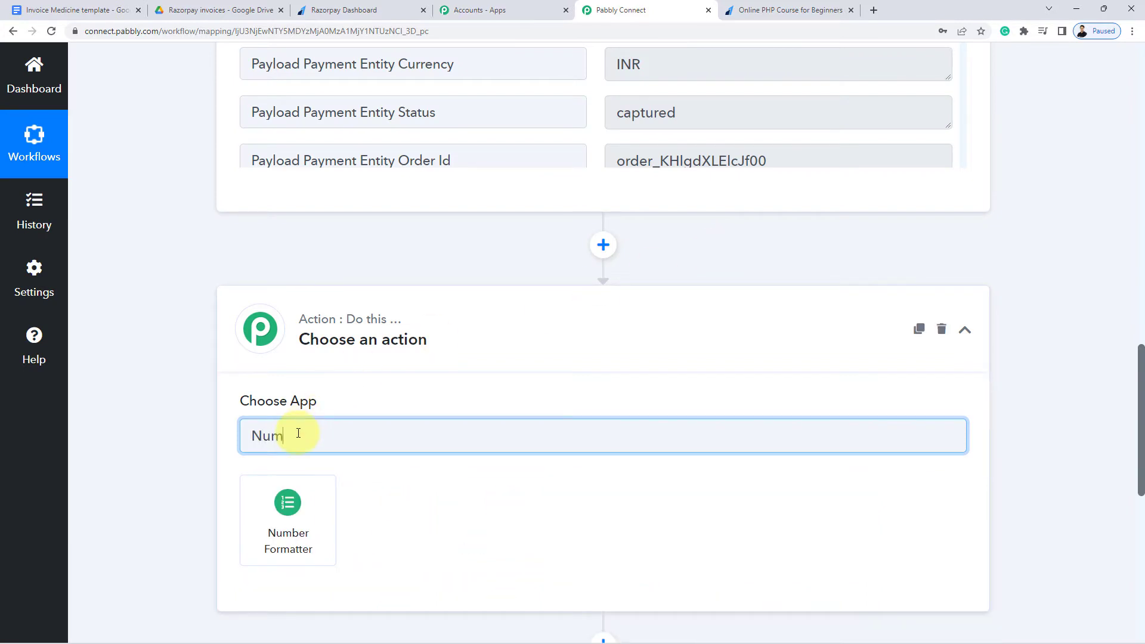
pyautogui.click(281, 520)
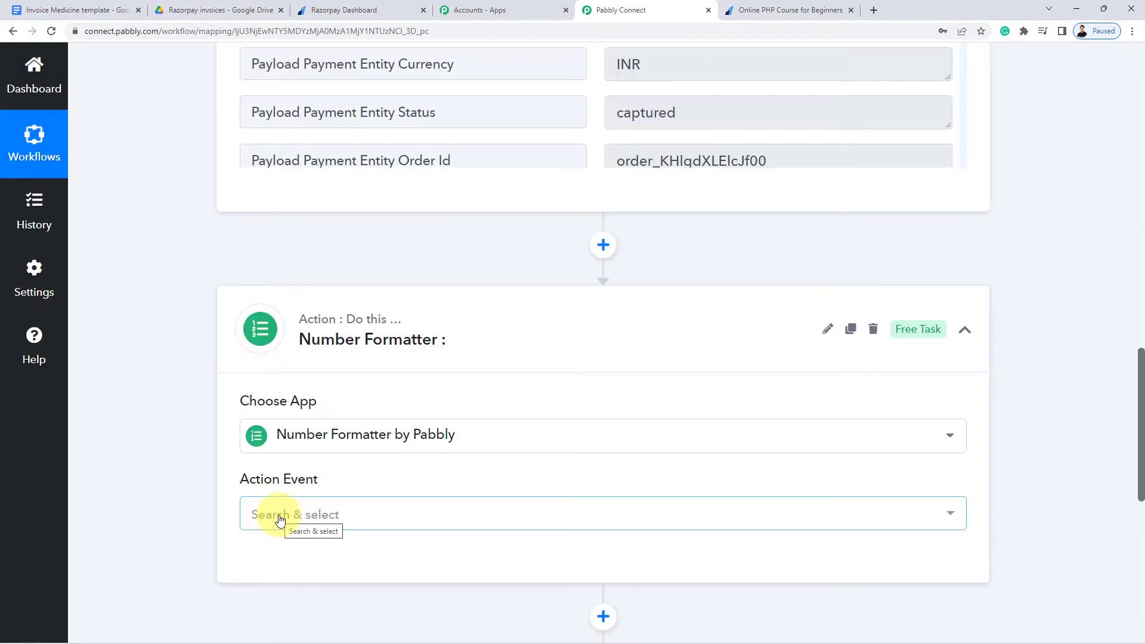
pyautogui.scroll(5, 145, 273)
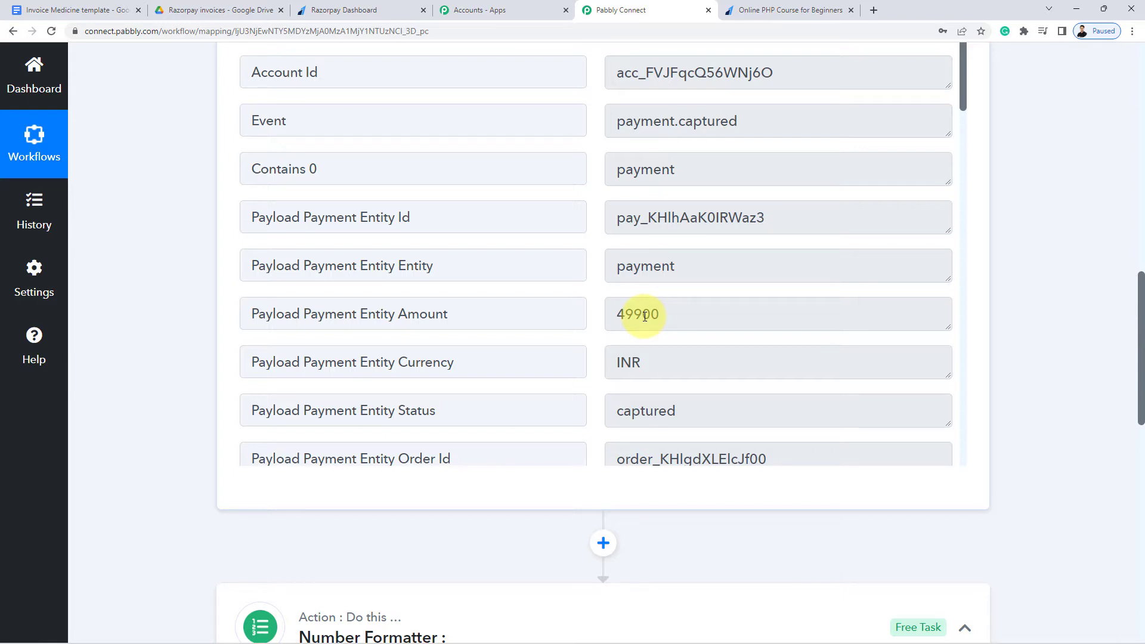
pyautogui.scroll(-7, 178, 335)
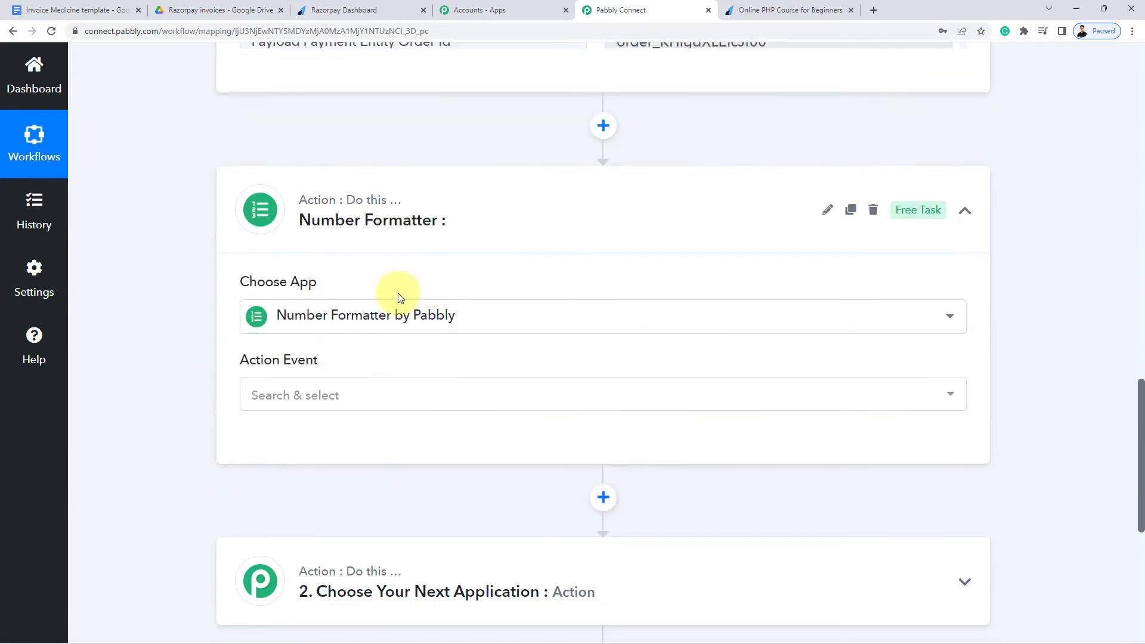
pyautogui.scroll(-2, 197, 328)
pyautogui.click(296, 289)
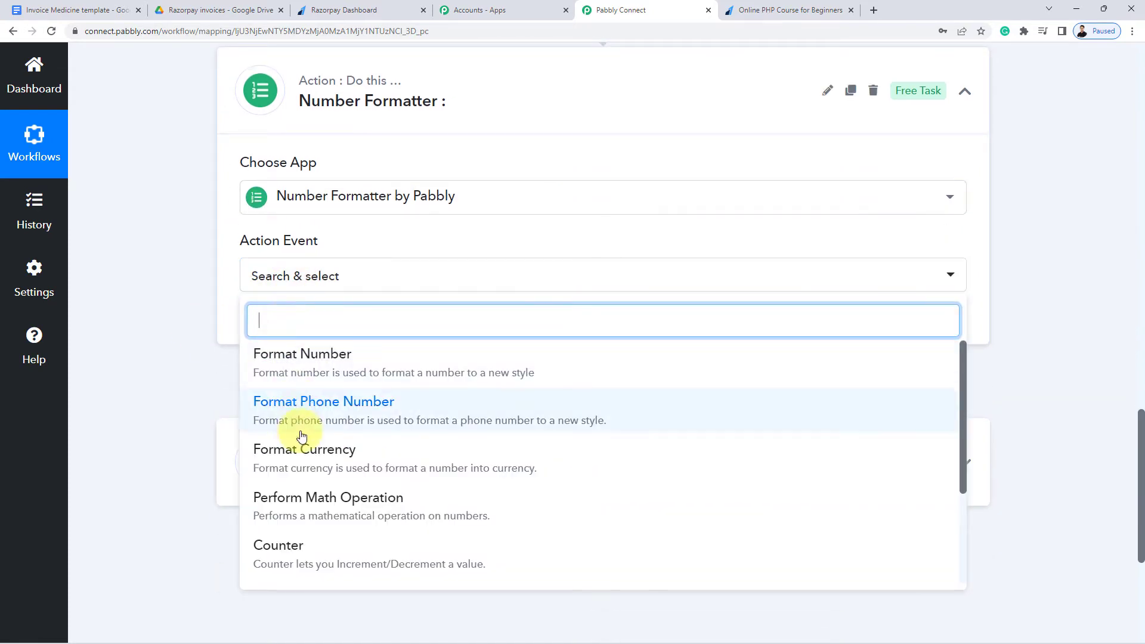
pyautogui.click(331, 504)
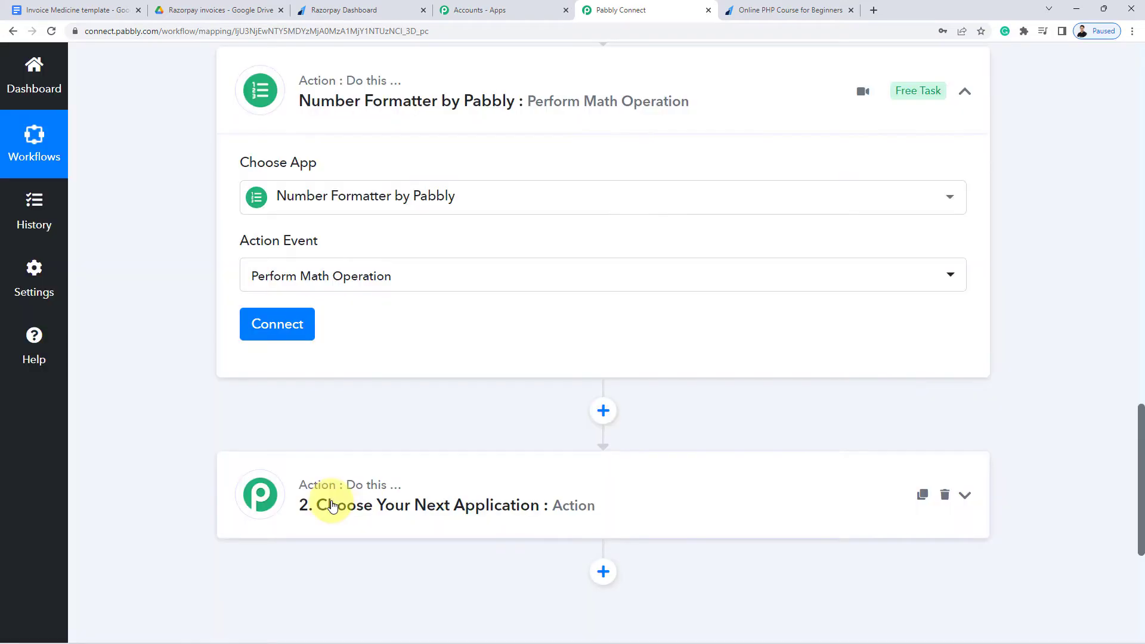
pyautogui.click(283, 328)
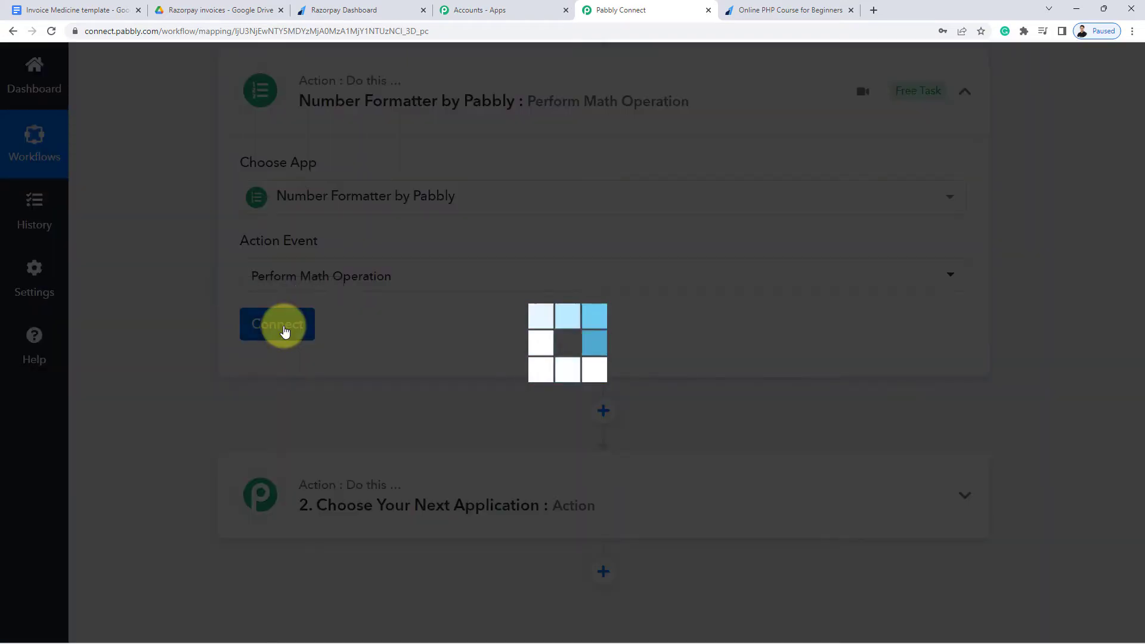
# Compare the empty Numbers field with the trigger's 49900 amount and open the Numbers data picker
pyautogui.scroll(-4, 209, 327)
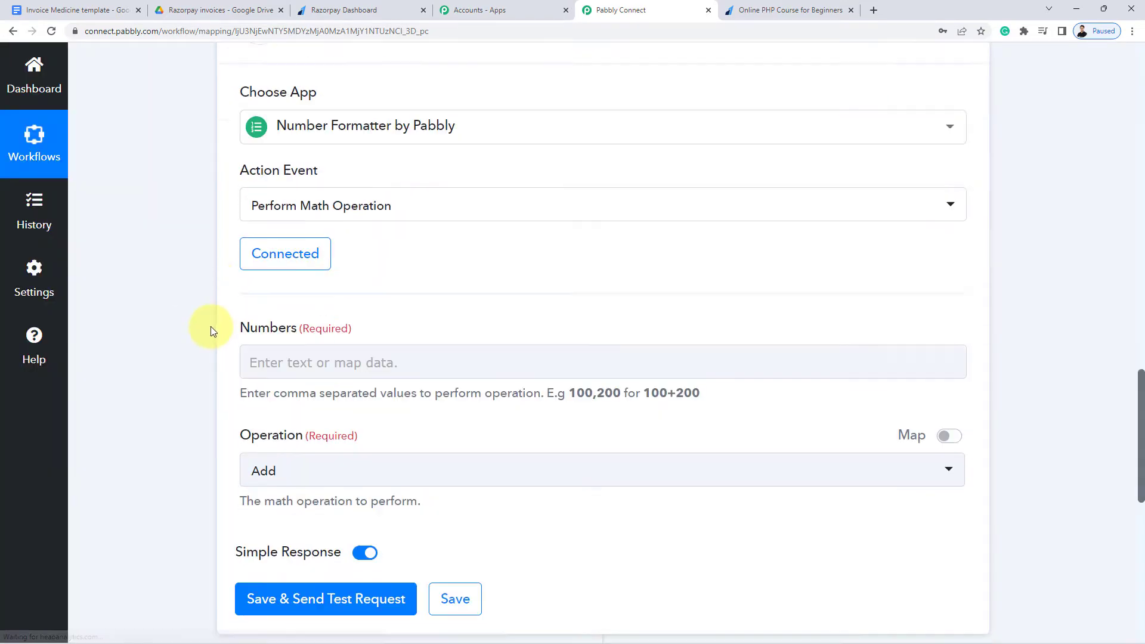
pyautogui.moveTo(238, 159); pyautogui.dragTo(299, 160)
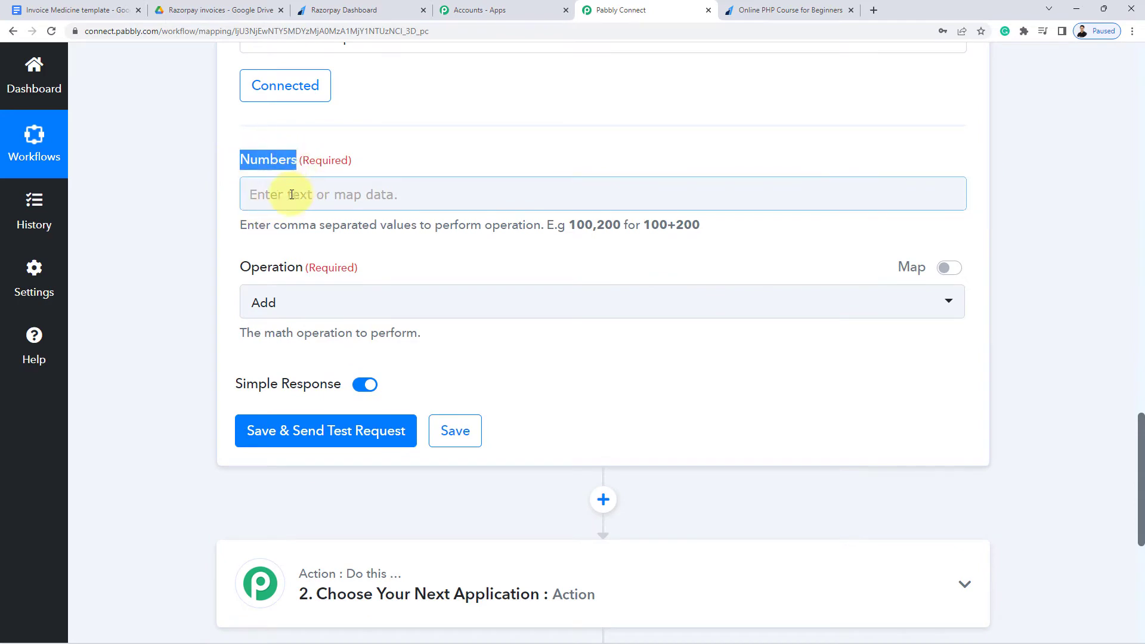
pyautogui.click(222, 190)
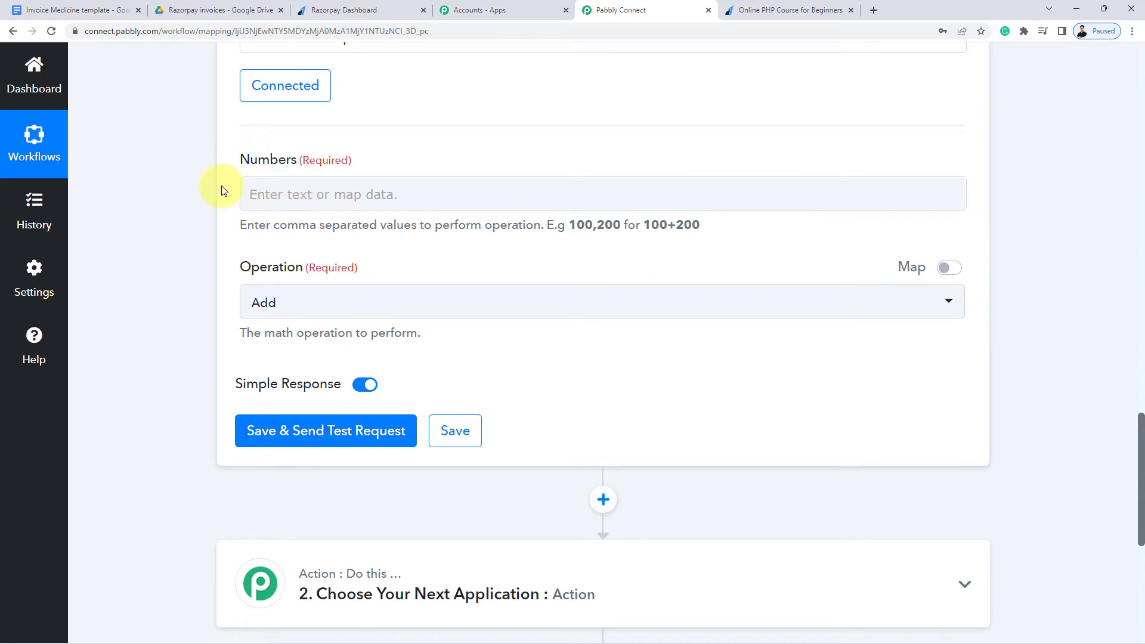
pyautogui.scroll(12, 236, 197)
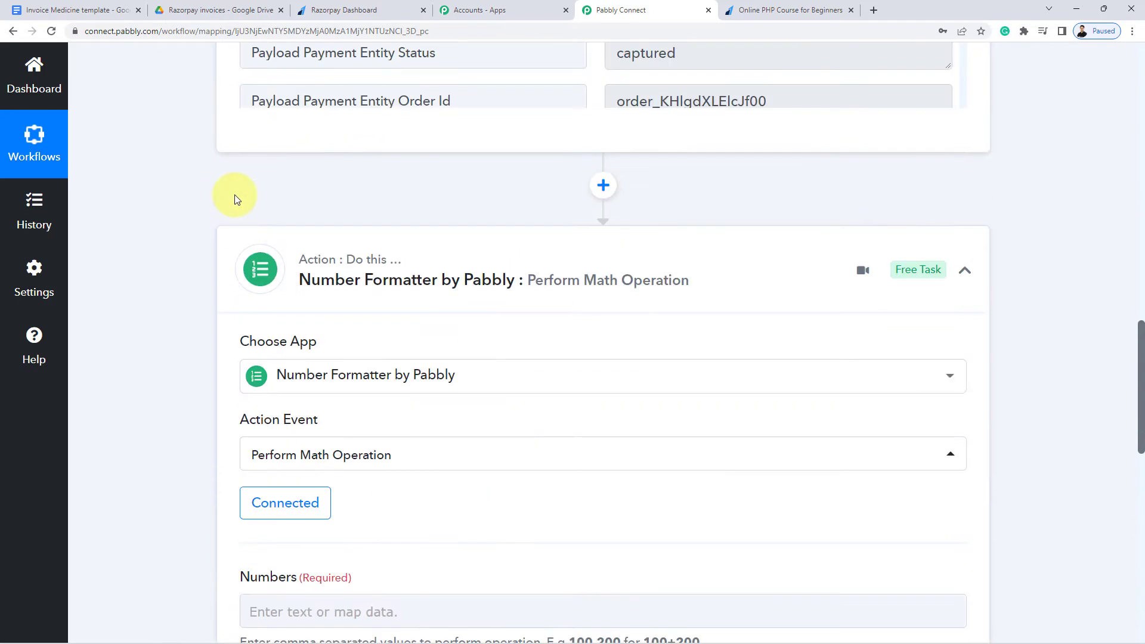
pyautogui.moveTo(679, 255); pyautogui.dragTo(391, 263)
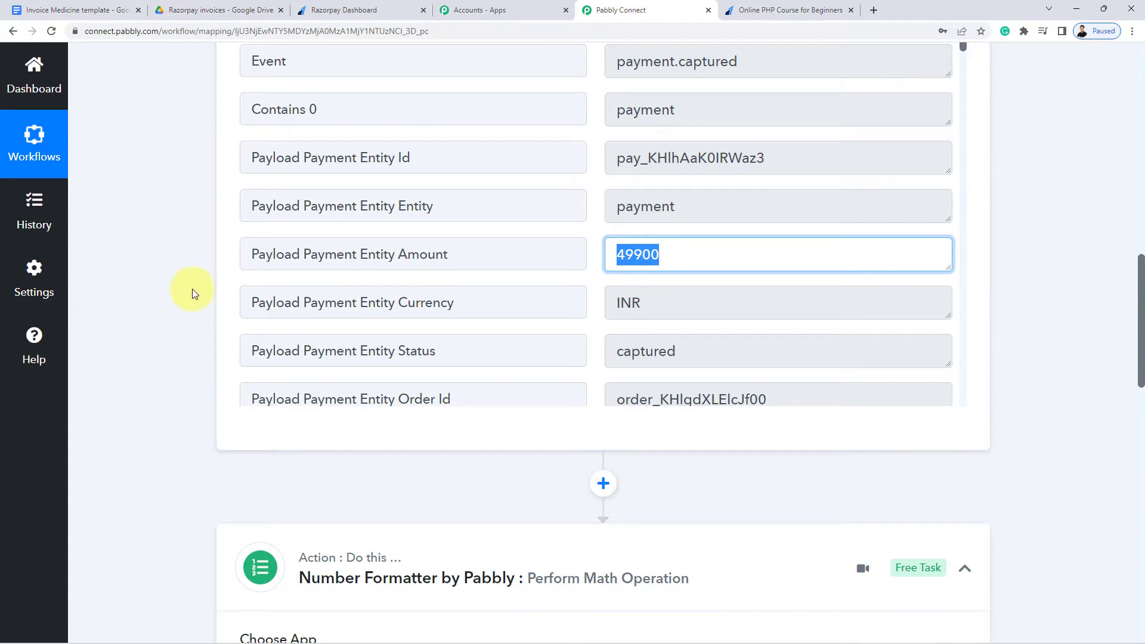
pyautogui.scroll(-10, 183, 310)
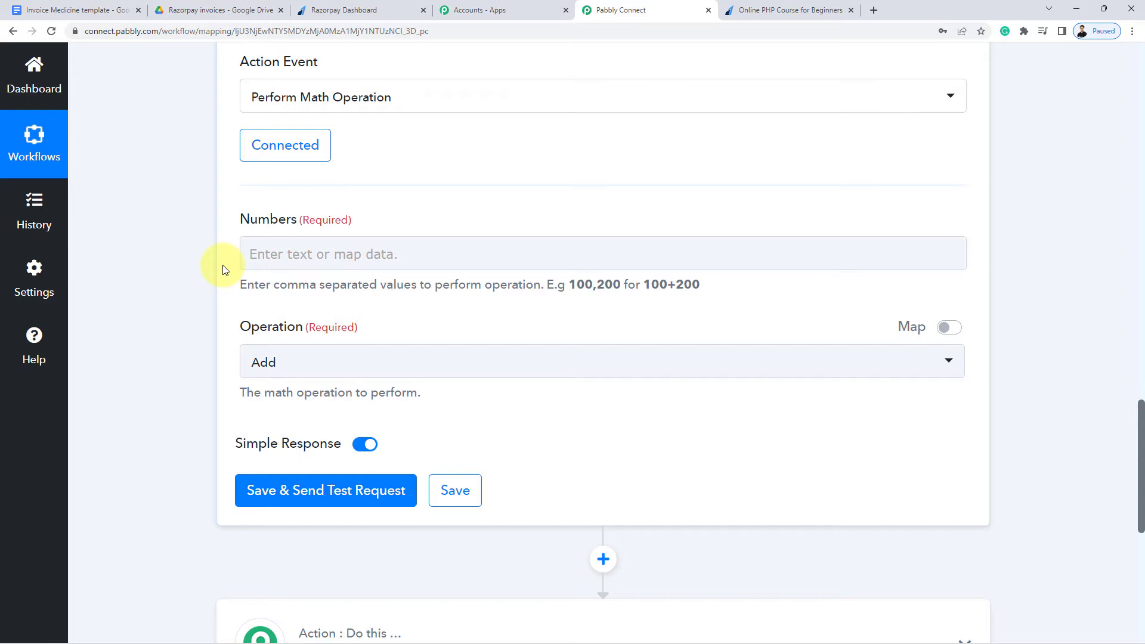
pyautogui.click(303, 251)
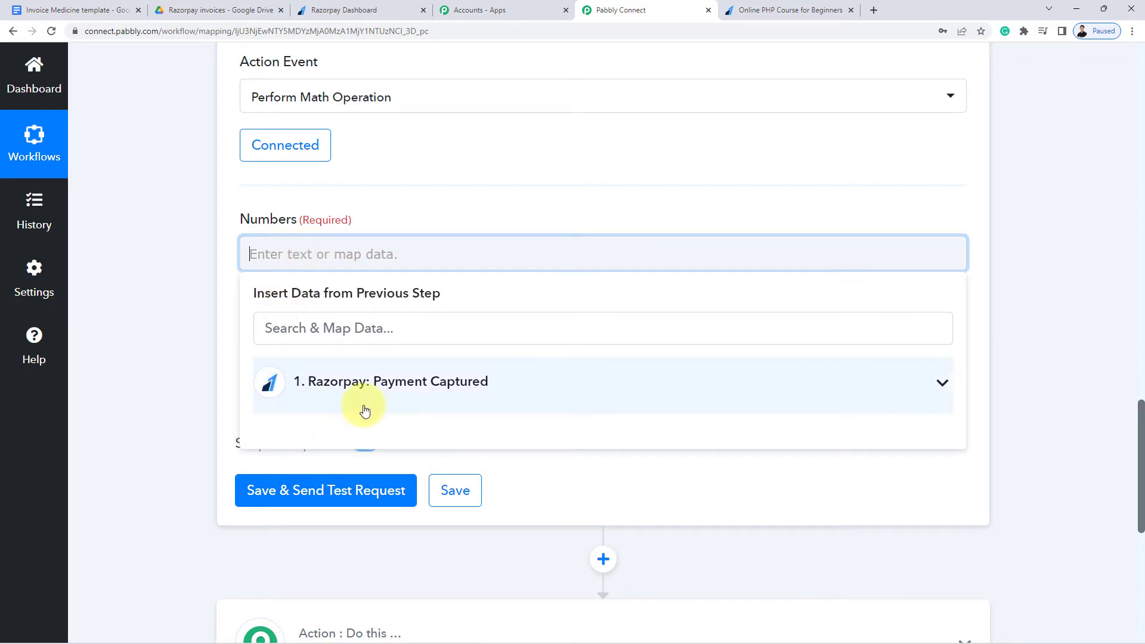
# Map the Payload Payment Entity Amount into Numbers followed by ',100'
pyautogui.click(397, 389)
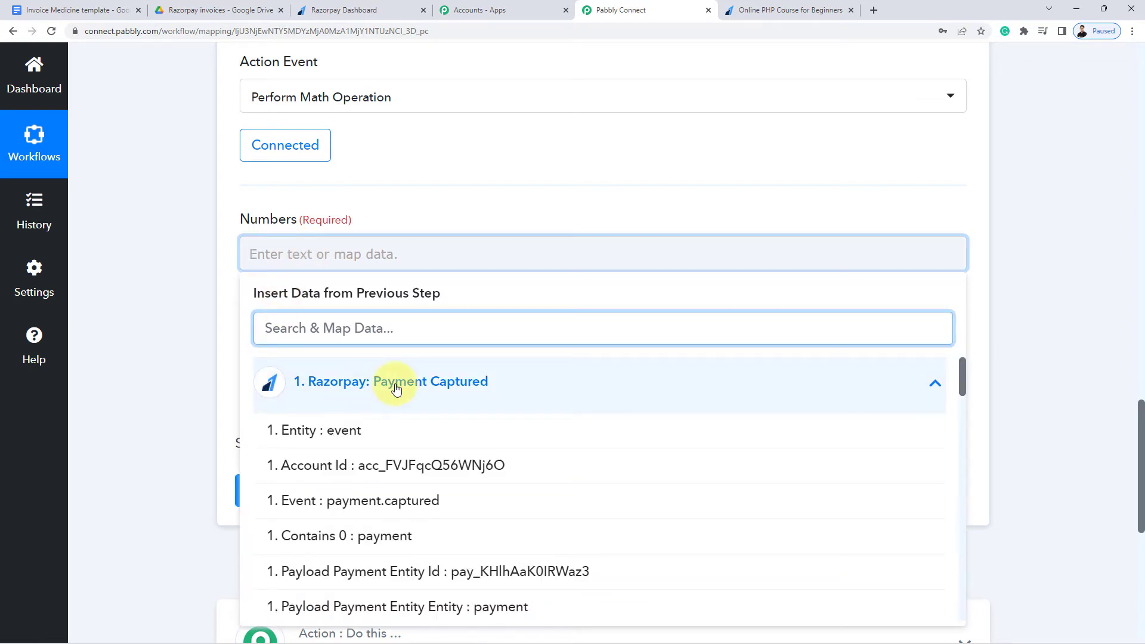
pyautogui.scroll(-2, 184, 414)
pyautogui.scroll(-2, 396, 417)
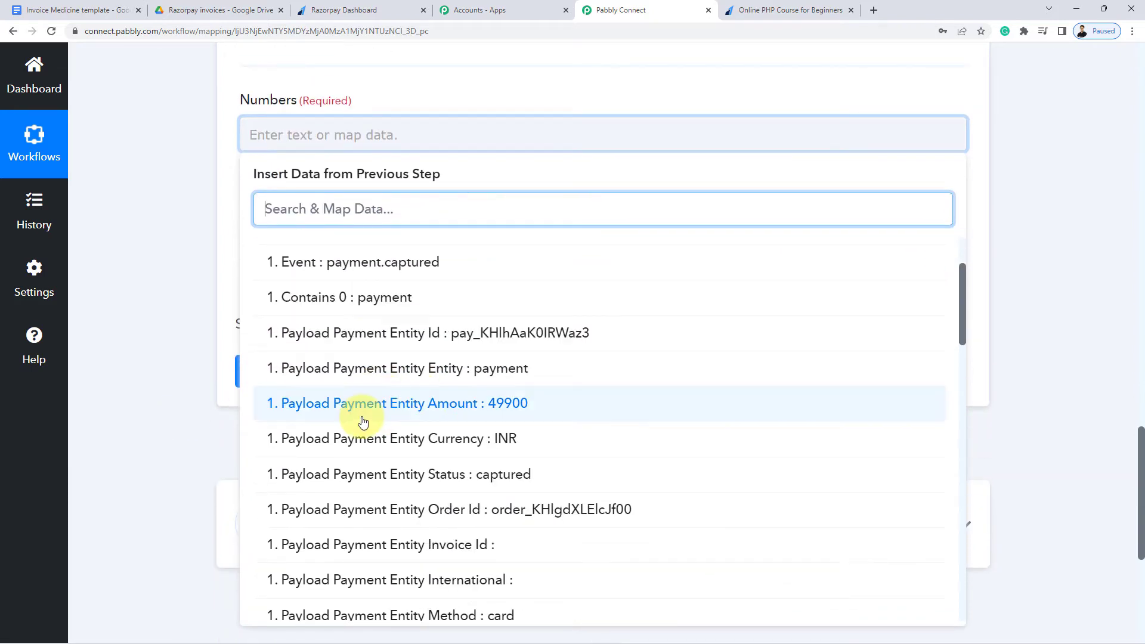
pyautogui.click(484, 407)
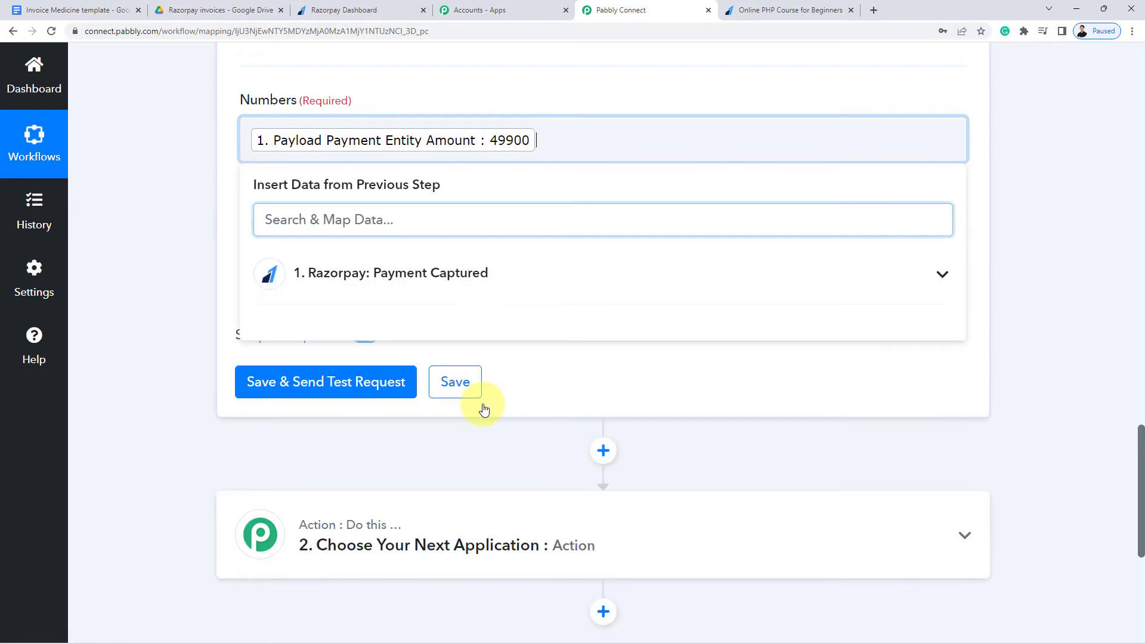
pyautogui.click(217, 141)
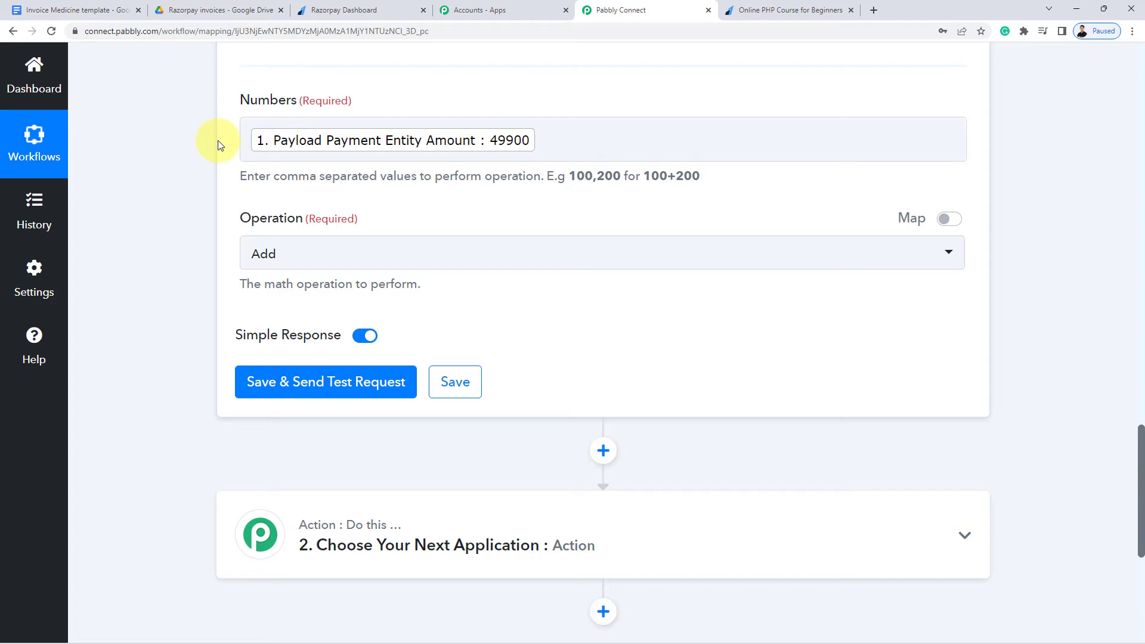
pyautogui.click(381, 143)
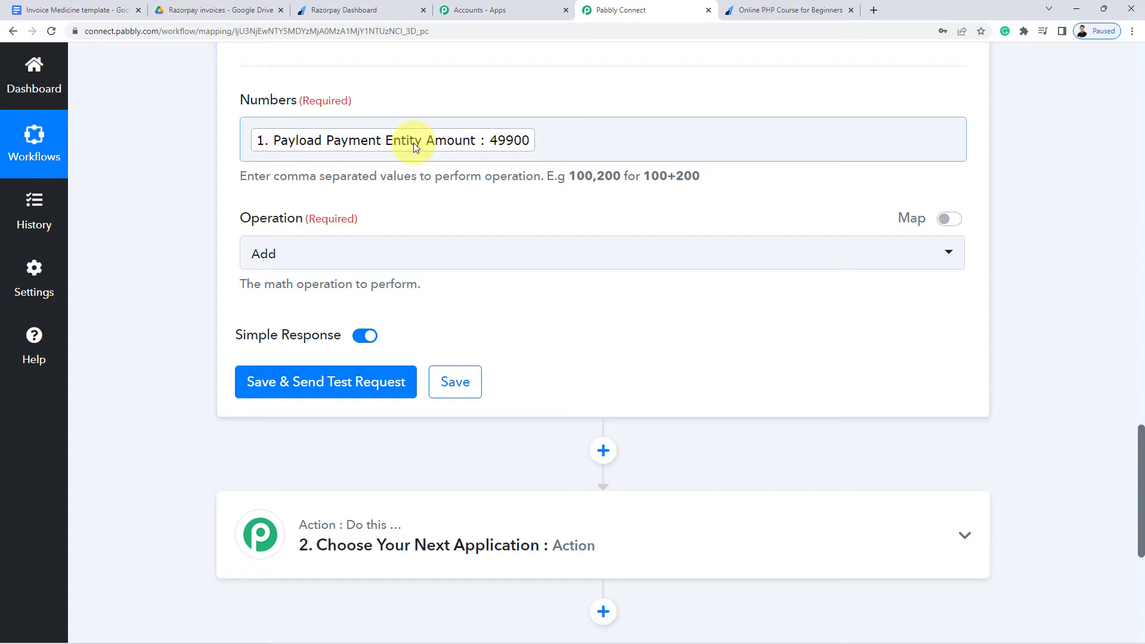
pyautogui.click(586, 138)
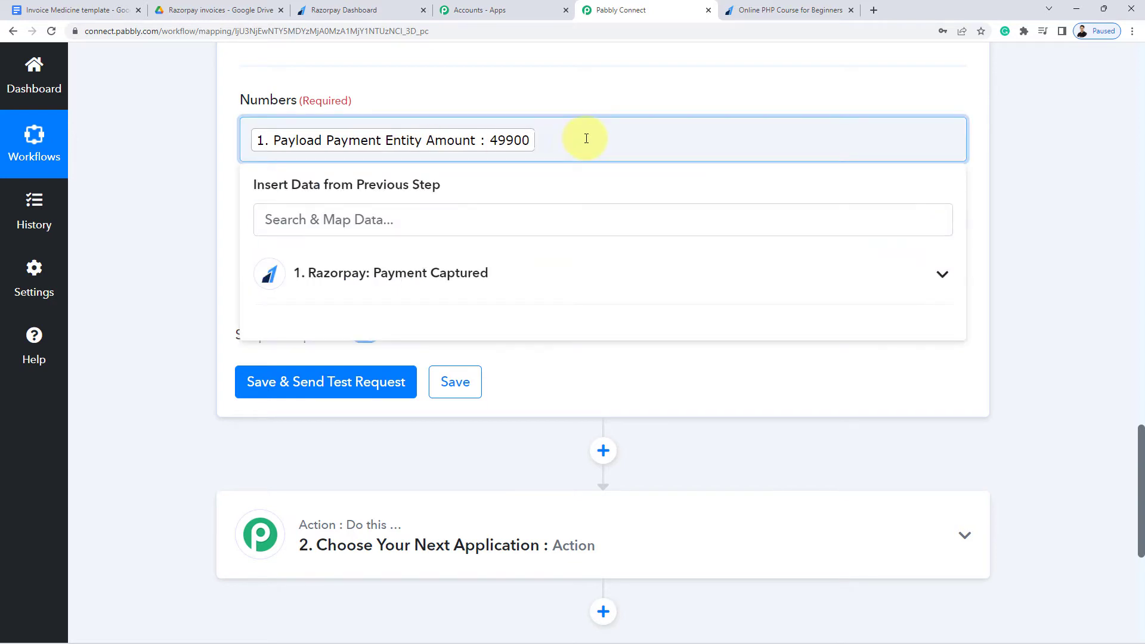
pyautogui.write(',100')
pyautogui.click(120, 189)
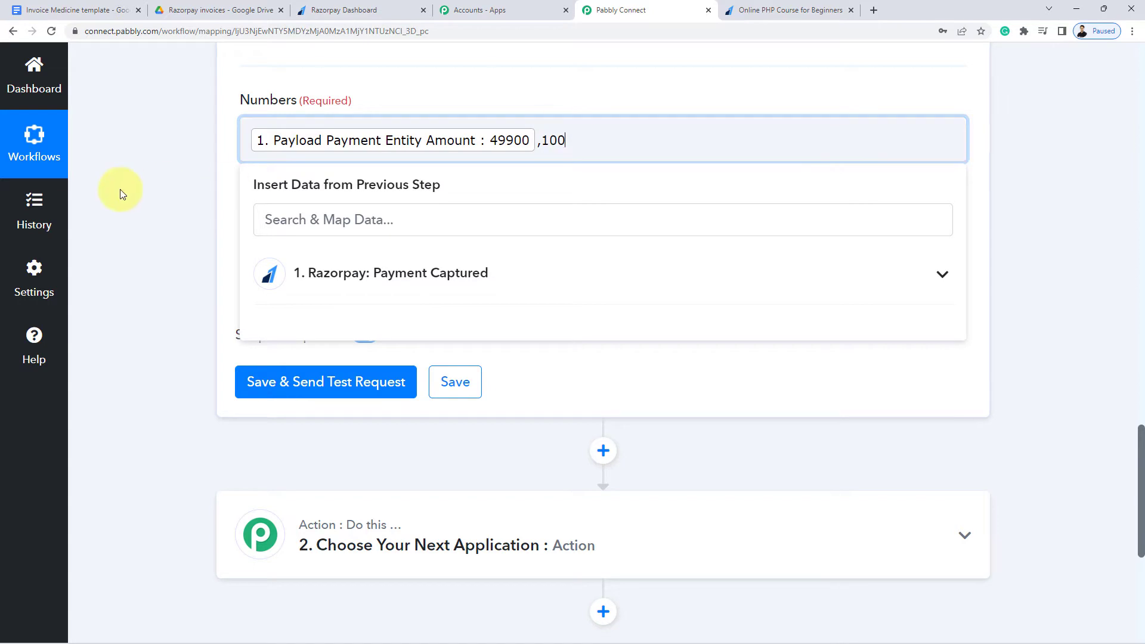
# Set Operation to Divide and run the test, which returns a Result of 499
pyautogui.click(274, 261)
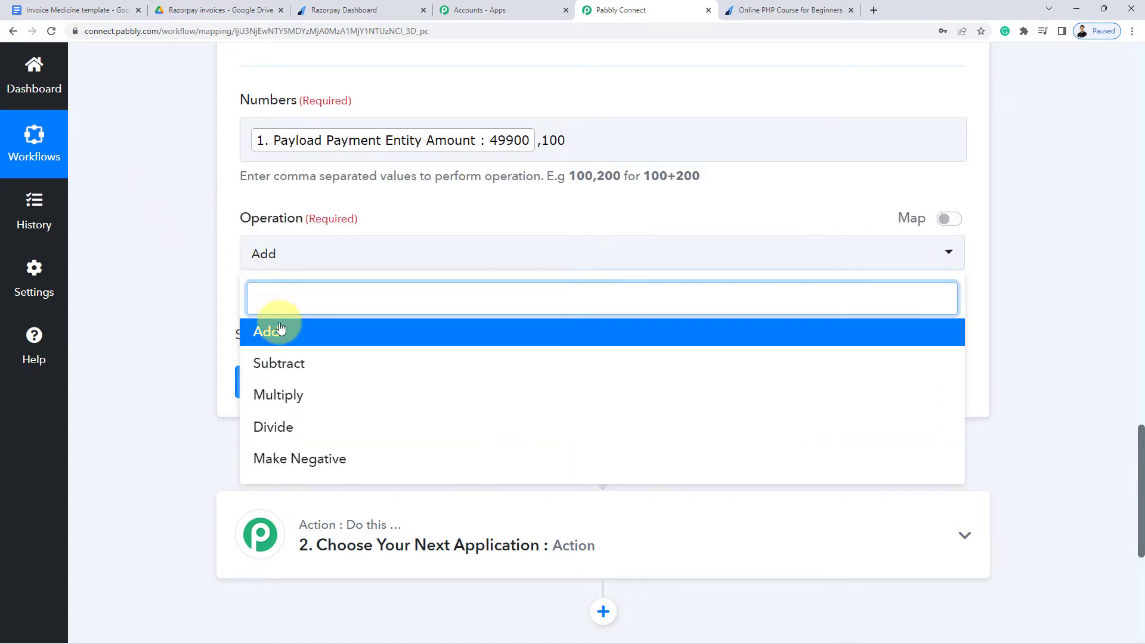
pyautogui.click(277, 430)
pyautogui.click(315, 399)
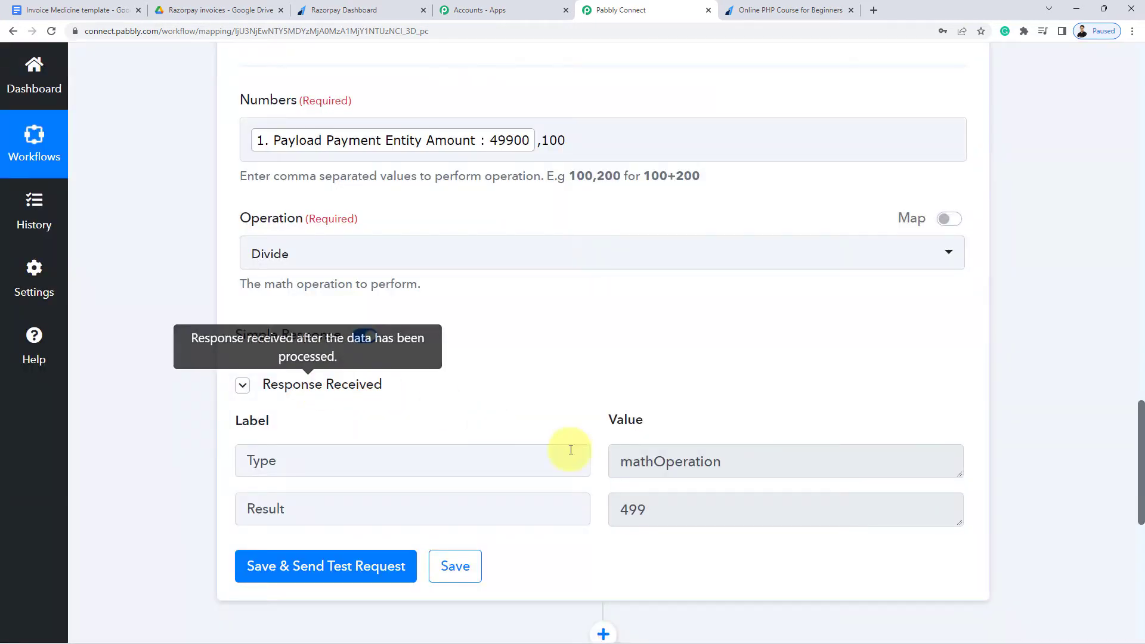
pyautogui.doubleClick(629, 509)
pyautogui.click(652, 542)
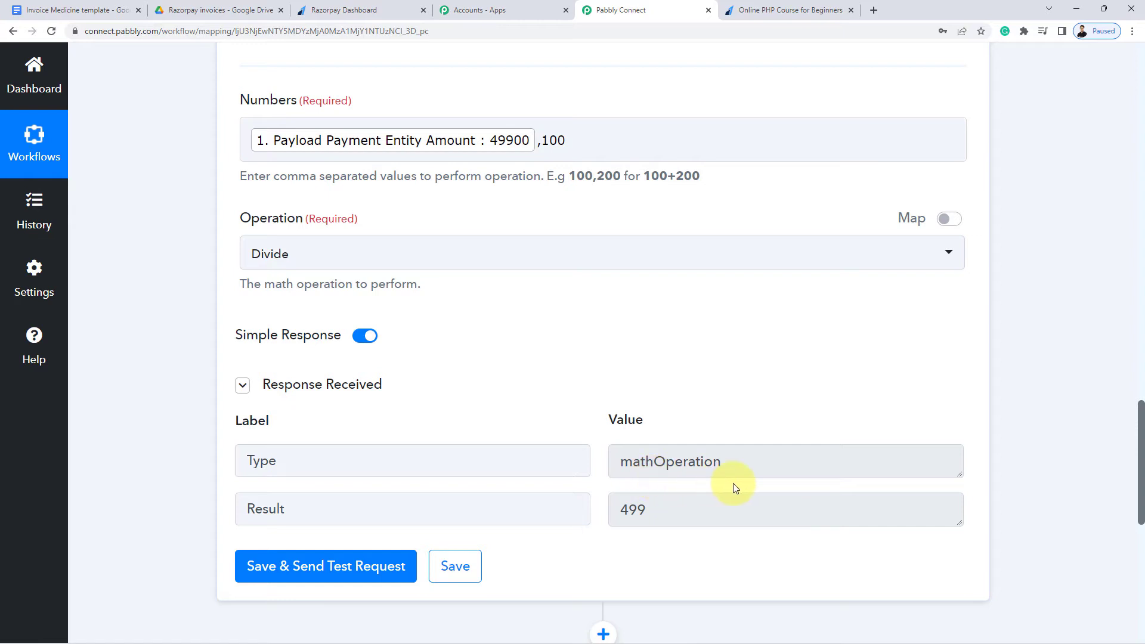
pyautogui.scroll(-5, 1028, 441)
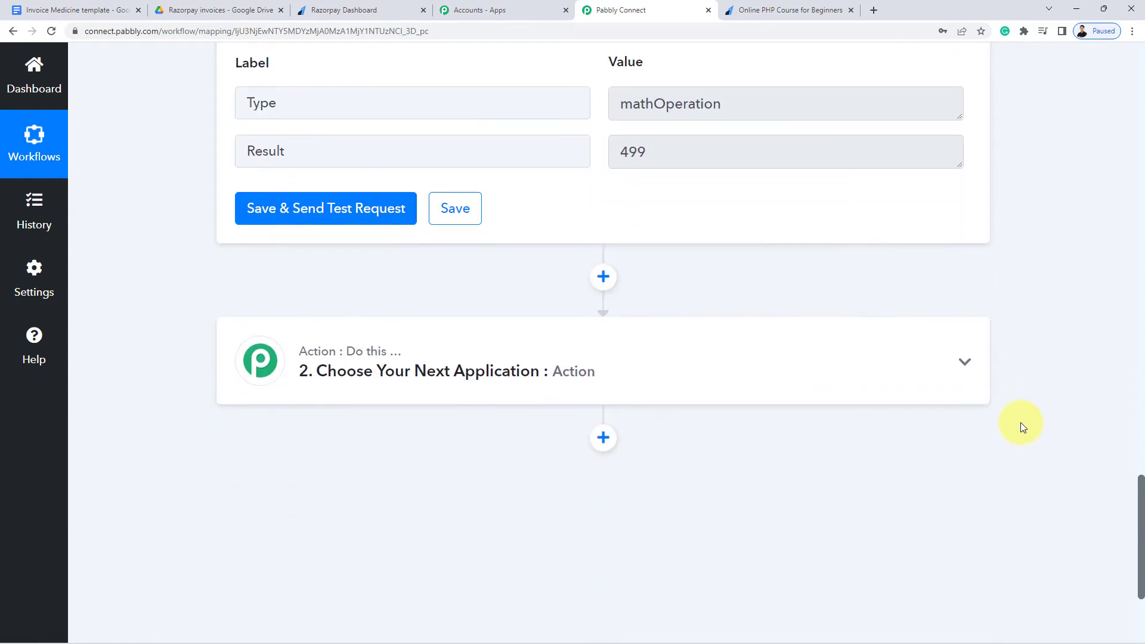
# Add an action step after Number Formatter and pick Google Docs from a 'Google' app search
pyautogui.scroll(3, 1019, 421)
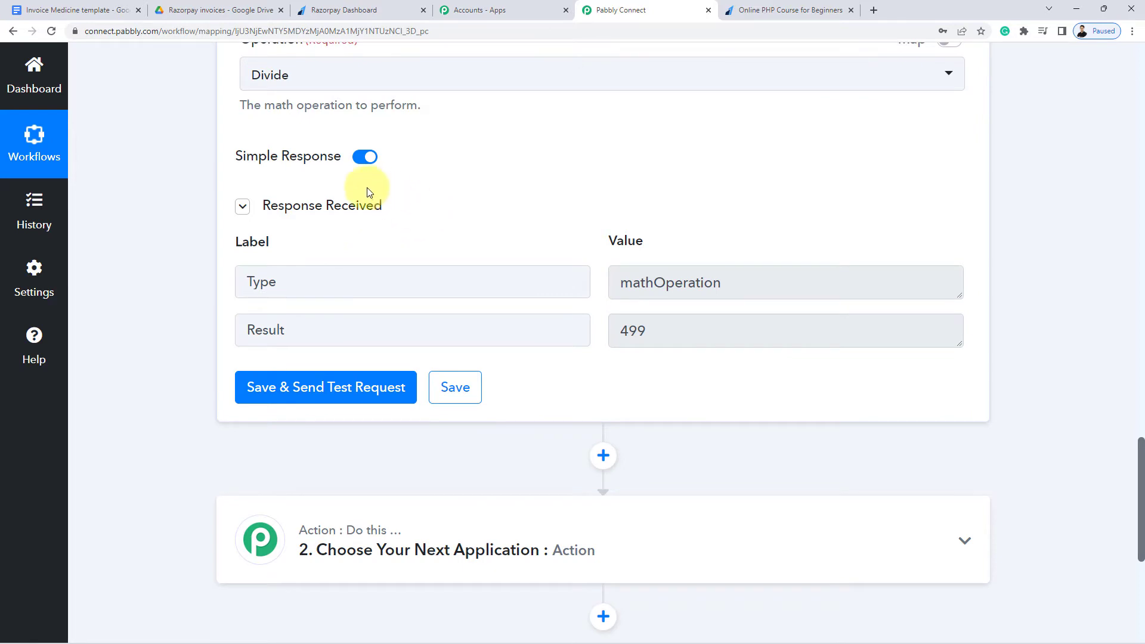
pyautogui.scroll(-2, 599, 343)
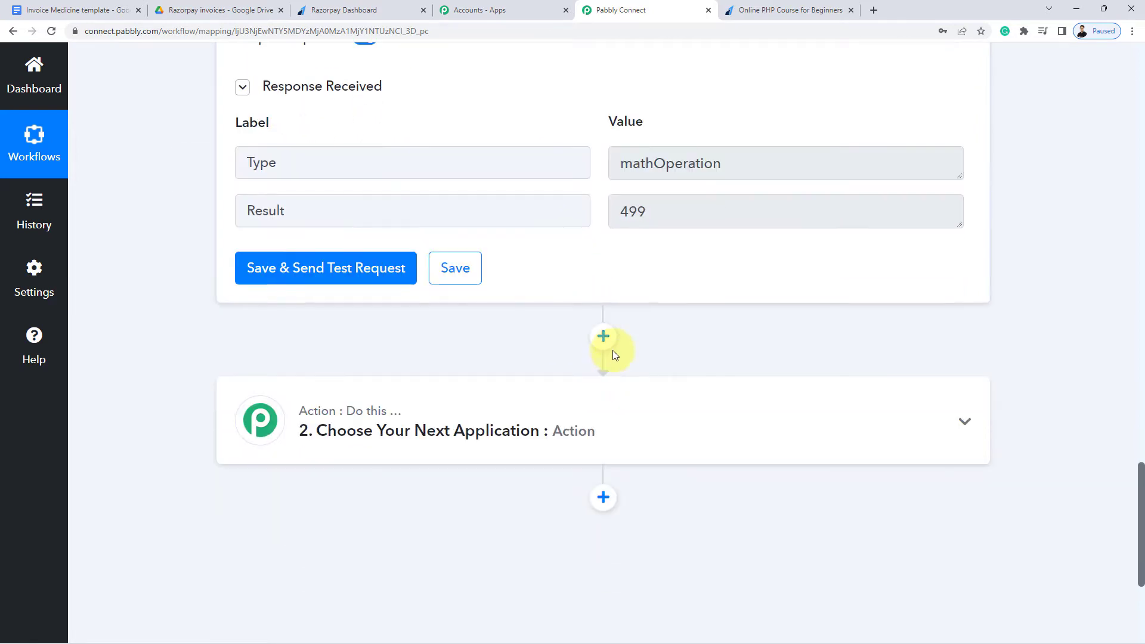
pyautogui.click(612, 342)
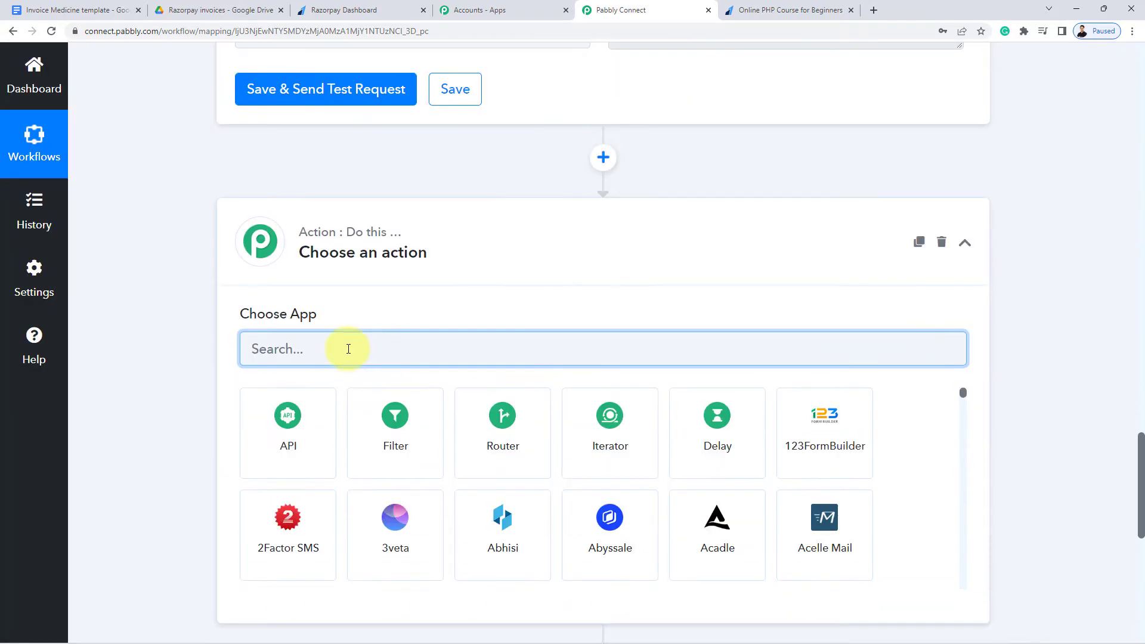
pyautogui.write('Google')
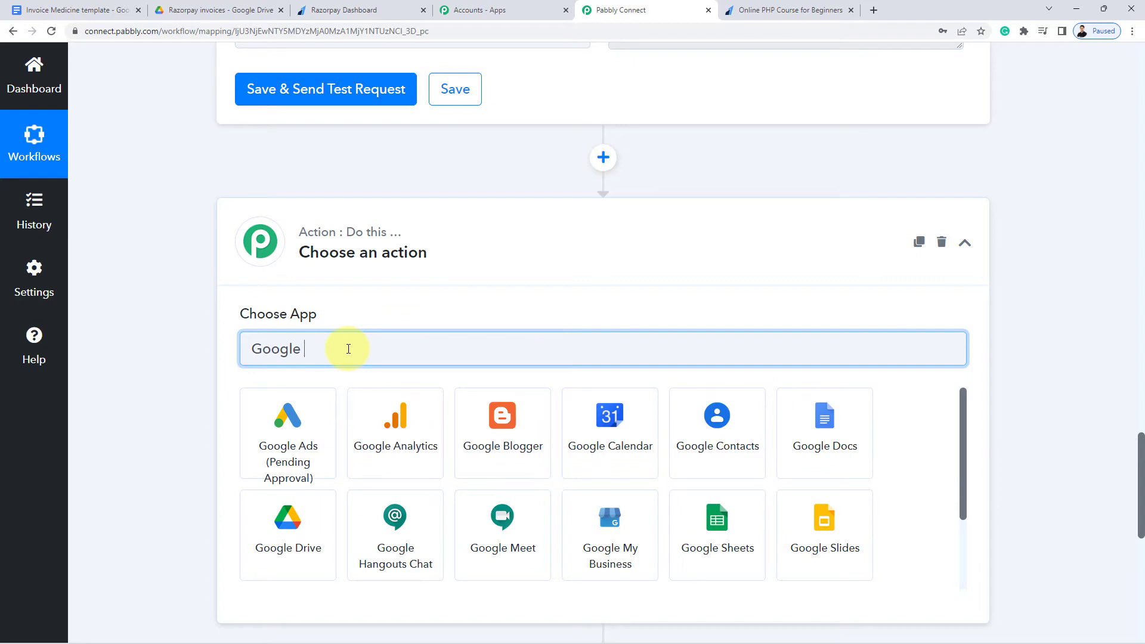
pyautogui.click(826, 441)
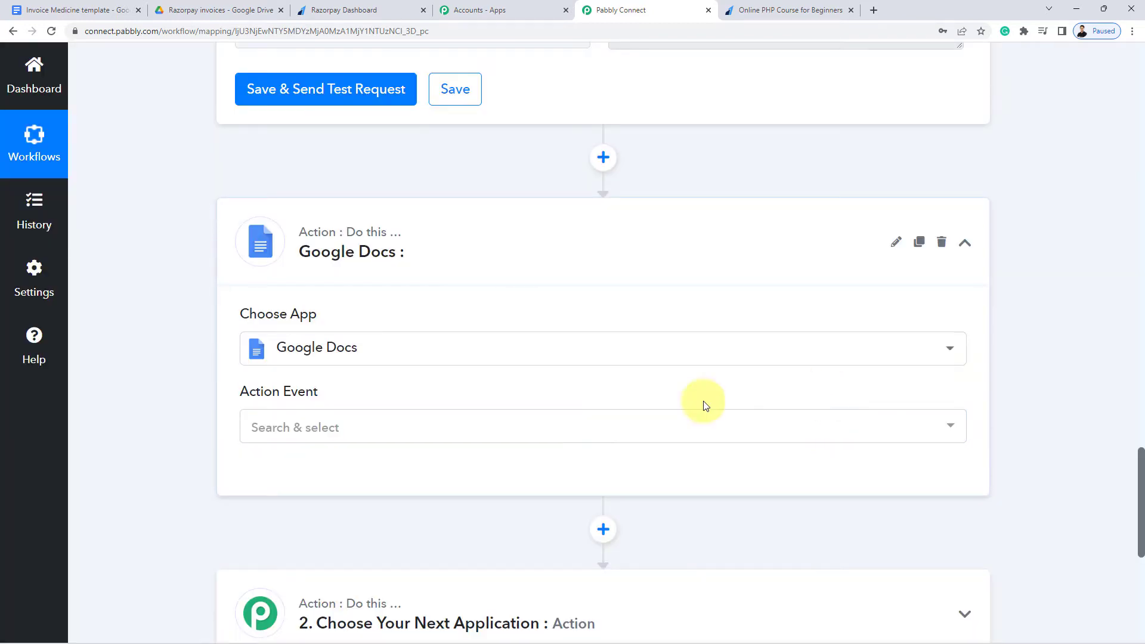
# Choose Create Document from Template as the Google Docs action event, then start the account connection
pyautogui.click(301, 424)
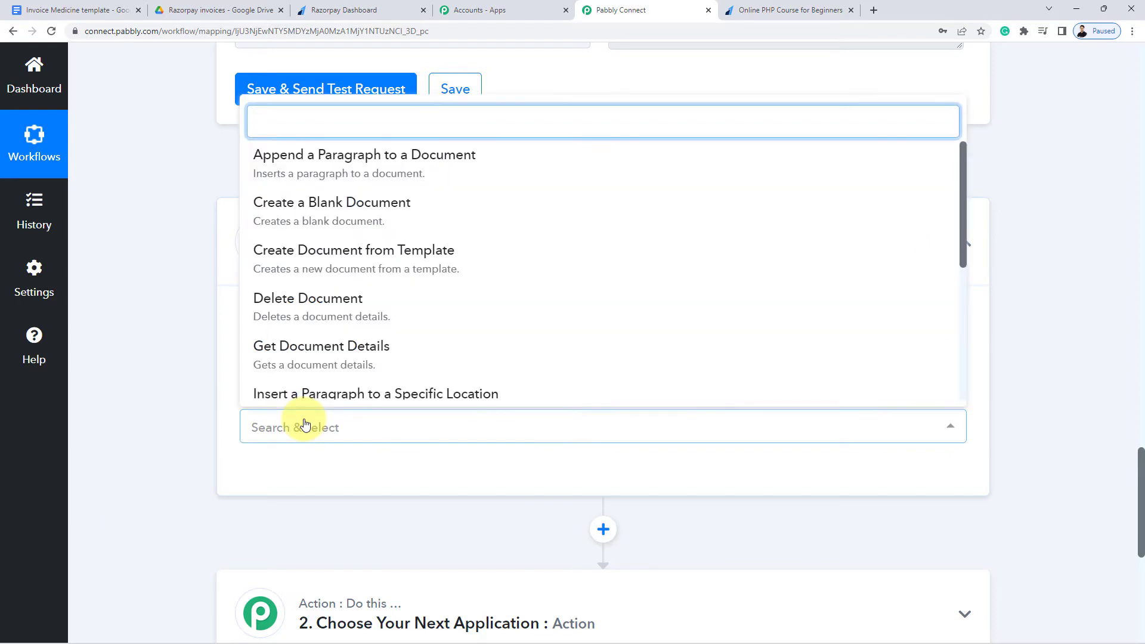
pyautogui.click(398, 267)
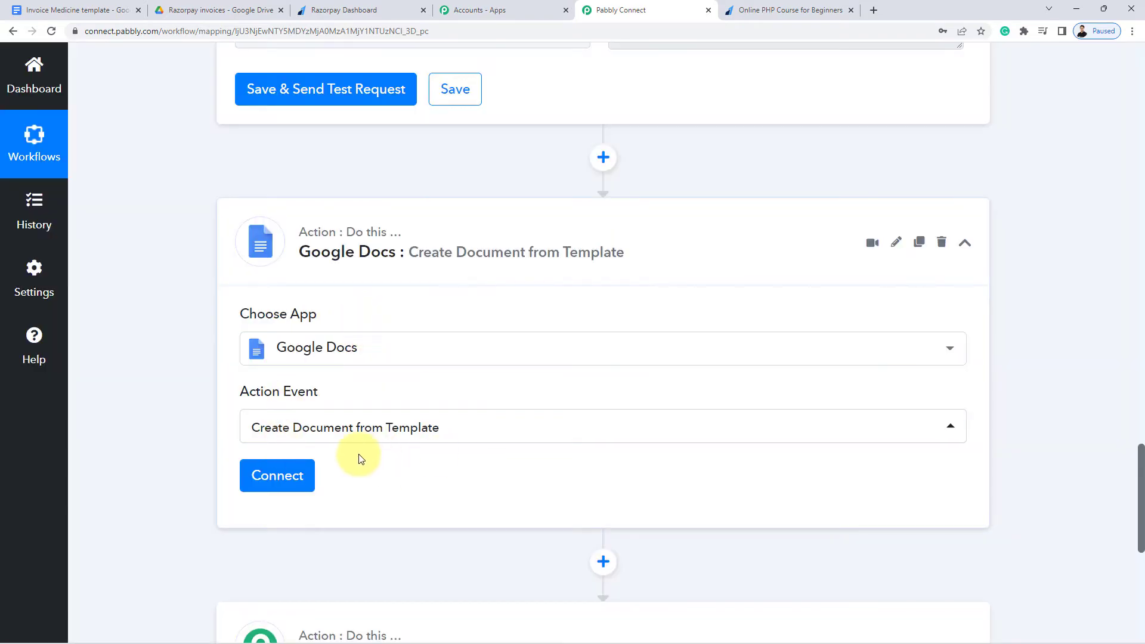
pyautogui.scroll(-2, 334, 447)
pyautogui.click(295, 370)
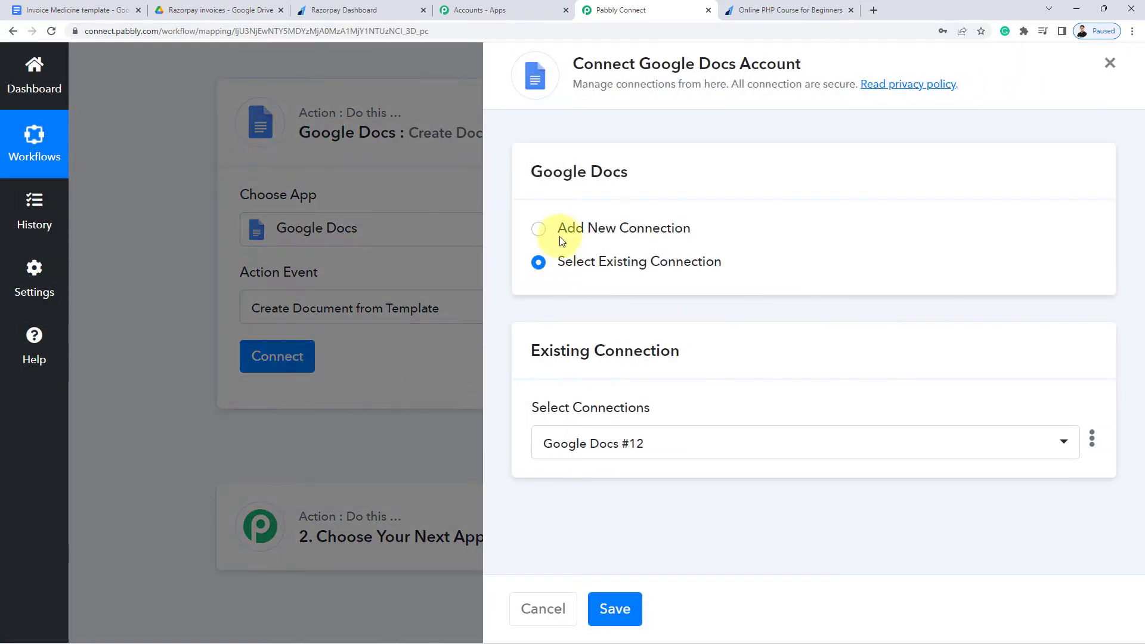
# Add a new Google Docs connection by signing in to a Google account and granting Pabbly access
pyautogui.click(557, 234)
pyautogui.click(617, 428)
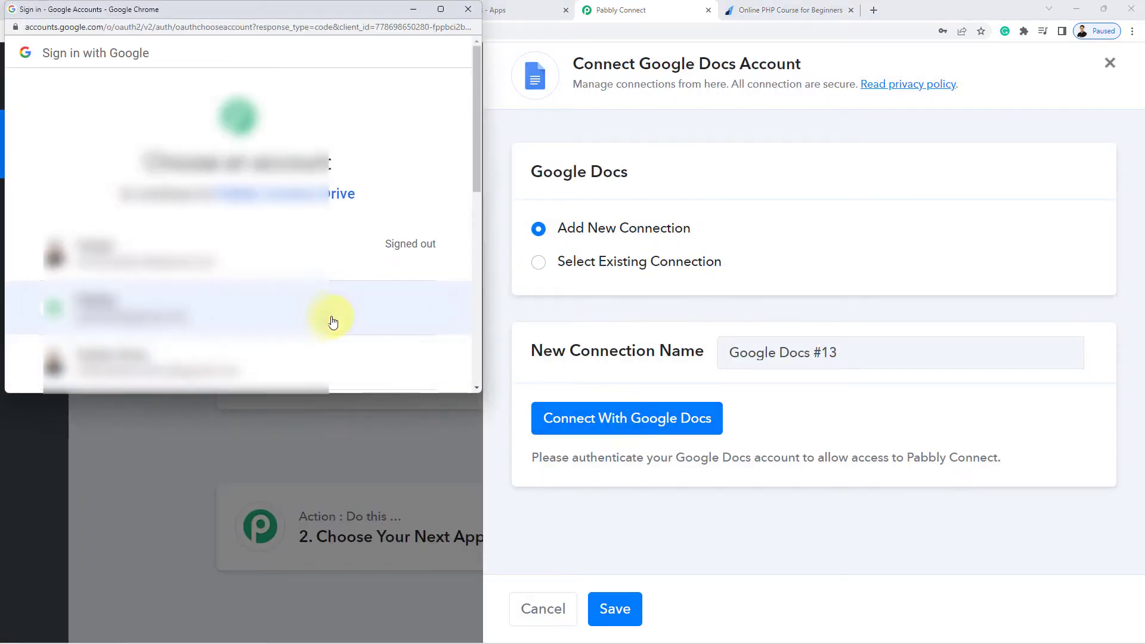
pyautogui.click(333, 321)
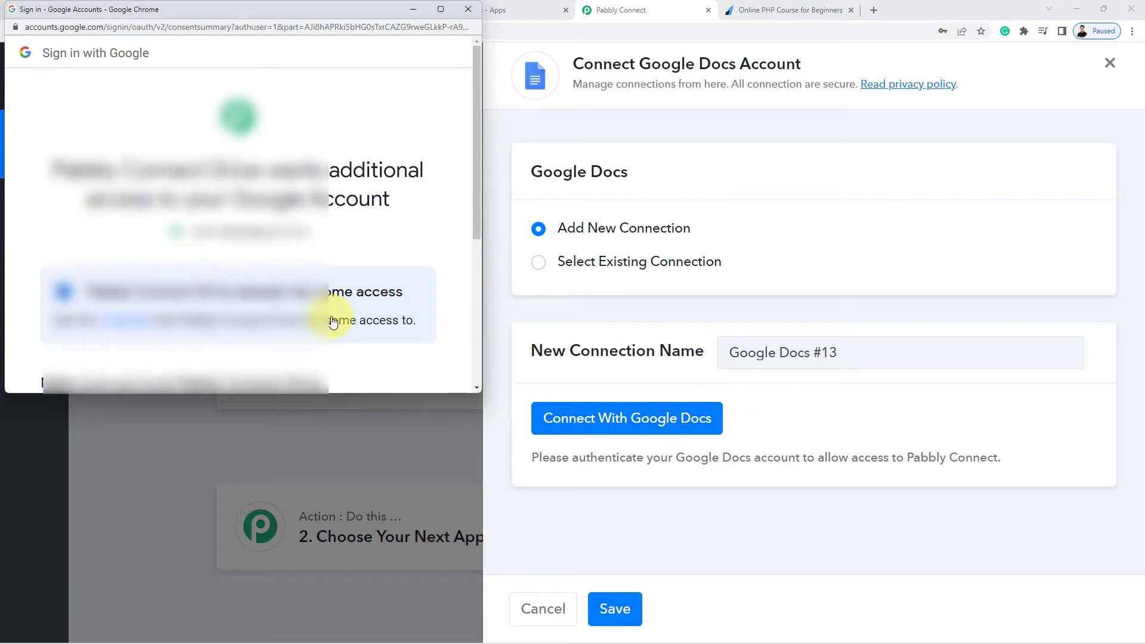
pyautogui.scroll(-5, 417, 322)
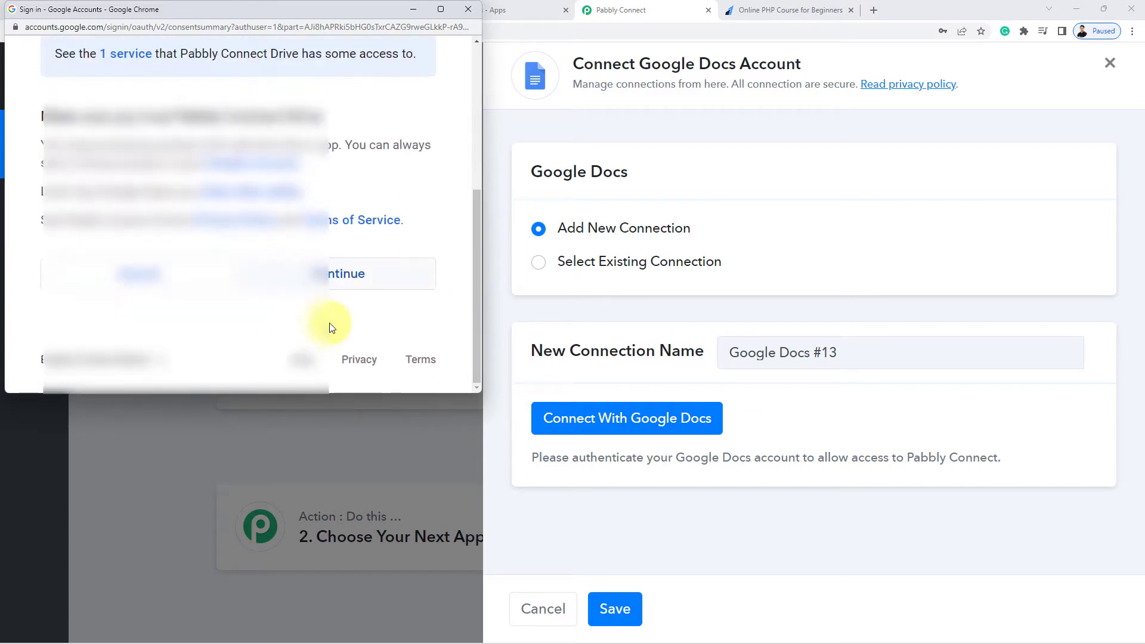
pyautogui.click(377, 288)
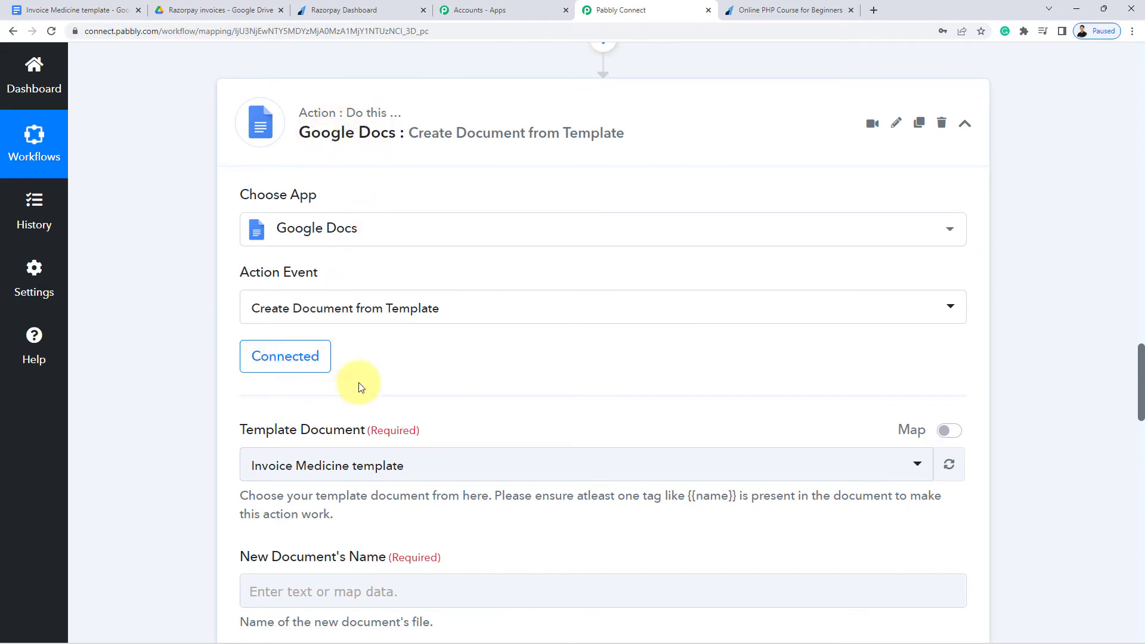
# Check the selected Template Document, then switch to the Invoice Medicine template's browser tab
pyautogui.scroll(-3, 358, 384)
pyautogui.moveTo(243, 251); pyautogui.dragTo(357, 264)
pyautogui.click(362, 246)
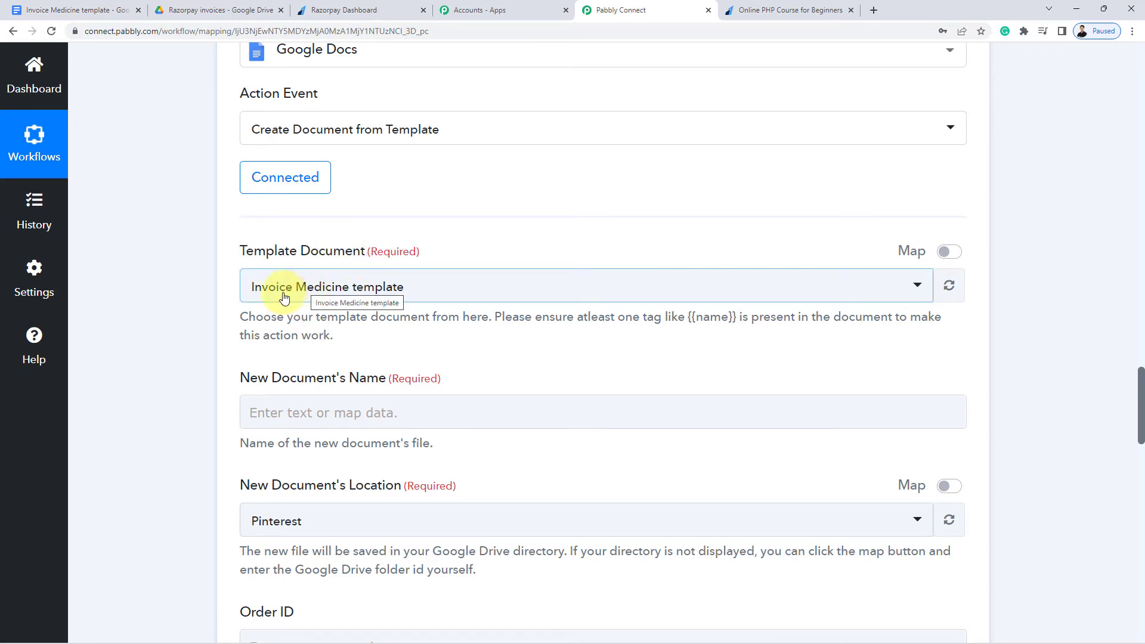
pyautogui.click(89, 10)
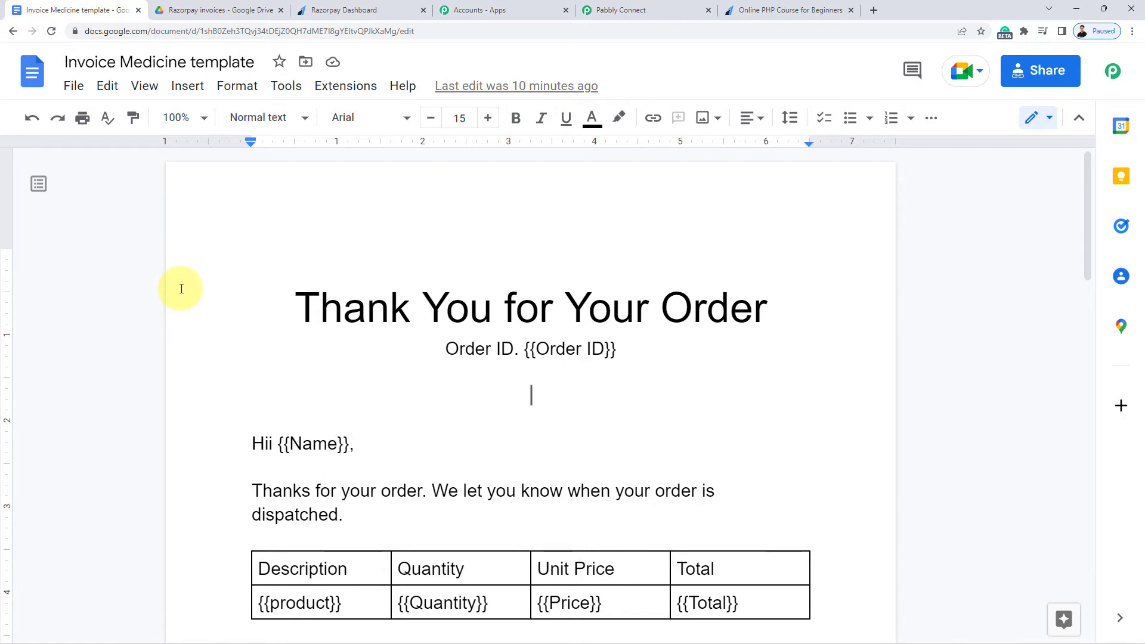
# Highlight the {{Order ID}} placeholder tag in the invoice template
pyautogui.scroll(-3, 179, 289)
pyautogui.scroll(1, 179, 289)
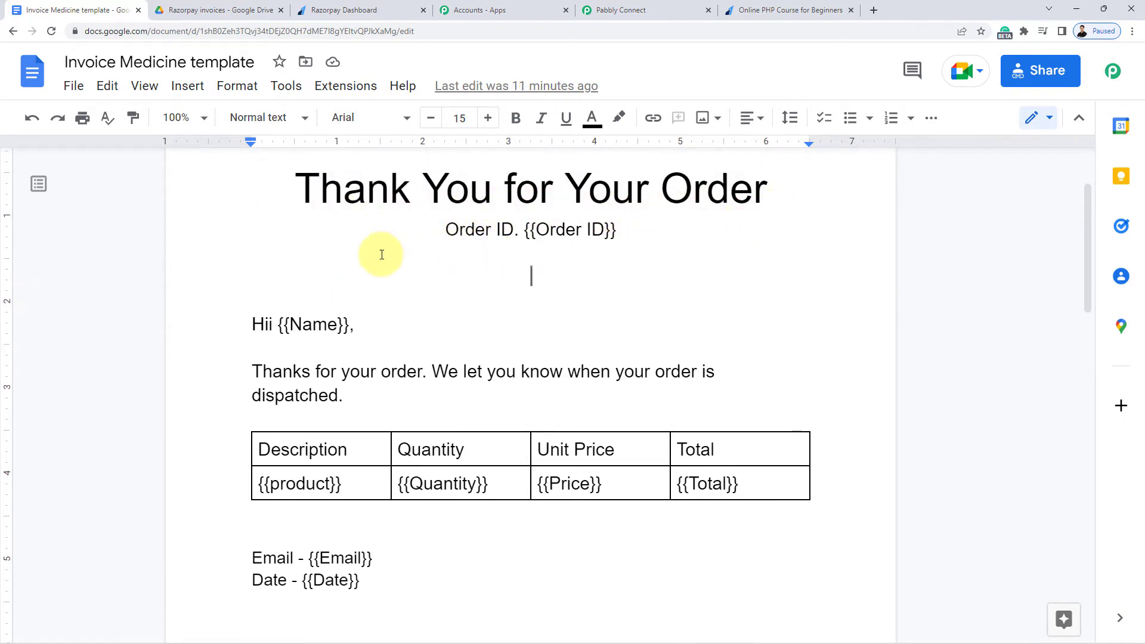
pyautogui.click(524, 231)
pyautogui.moveTo(540, 232); pyautogui.dragTo(599, 234)
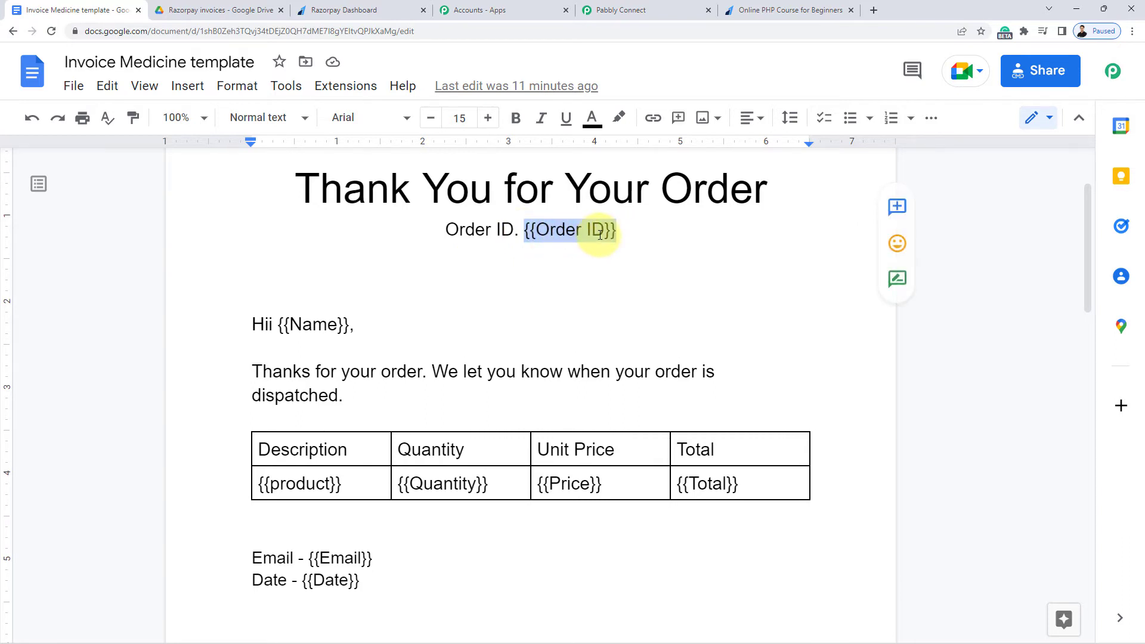
pyautogui.click(569, 233)
pyautogui.moveTo(527, 224); pyautogui.dragTo(625, 229)
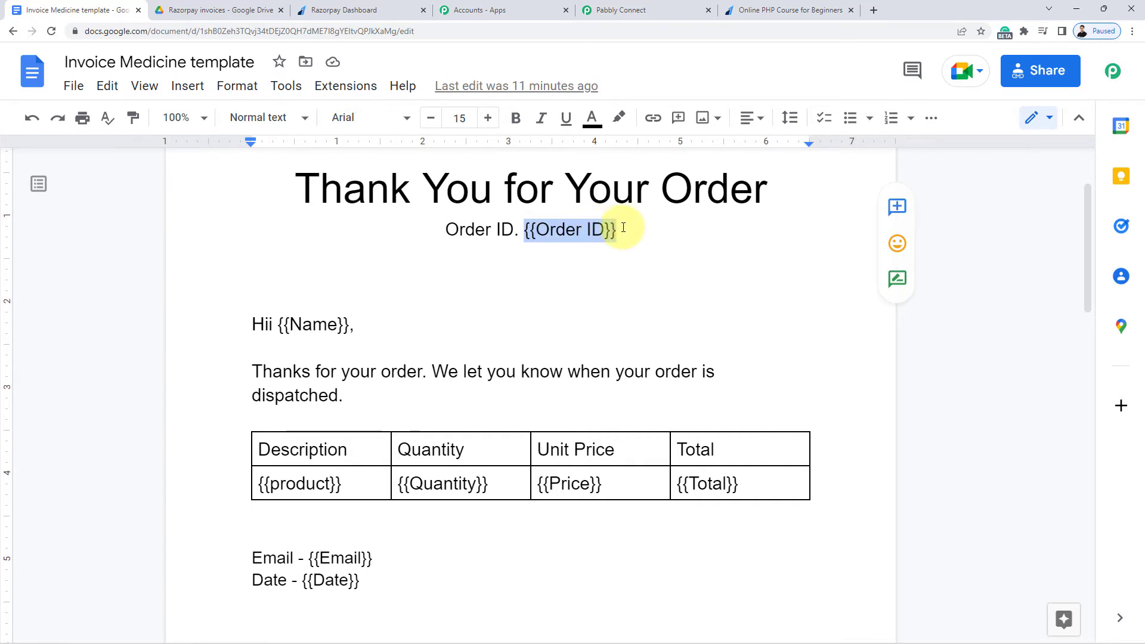
pyautogui.click(595, 234)
# Point out the {{Name}}, {{product}} and {{Quantity}} placeholders in the template
pyautogui.click(321, 330)
pyautogui.scroll(1, 299, 472)
pyautogui.scroll(-1, 298, 529)
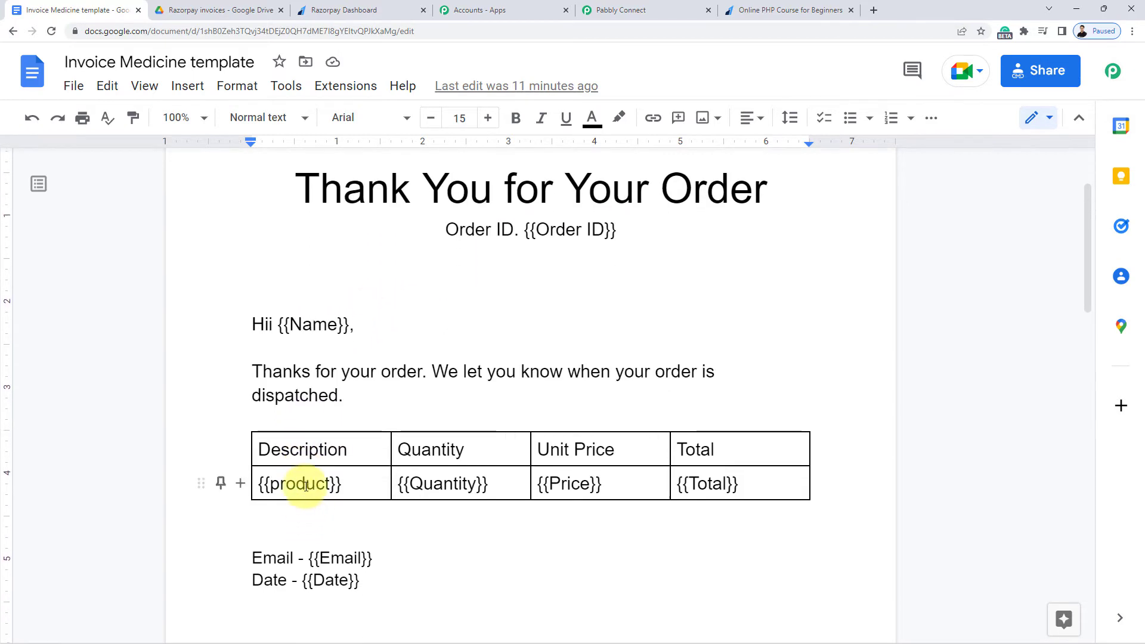
pyautogui.click(306, 486)
pyautogui.click(434, 483)
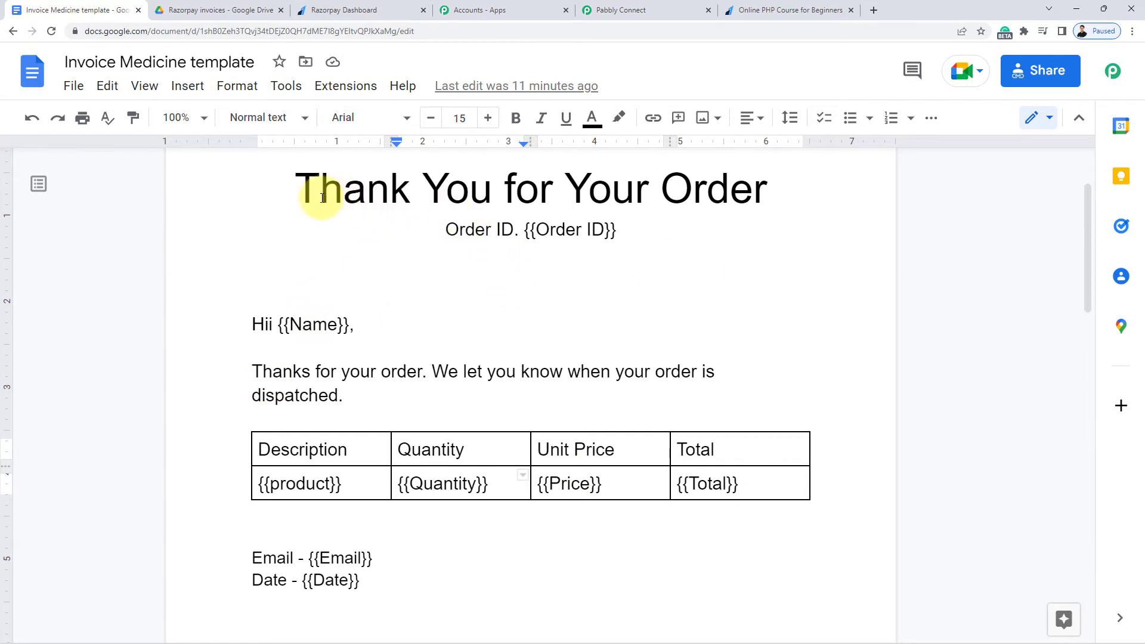
# Highlight the Thank You for Your Order title, {{Order ID}} and {{Name}} tags, then return to Pabbly Connect
pyautogui.moveTo(294, 189); pyautogui.dragTo(758, 184)
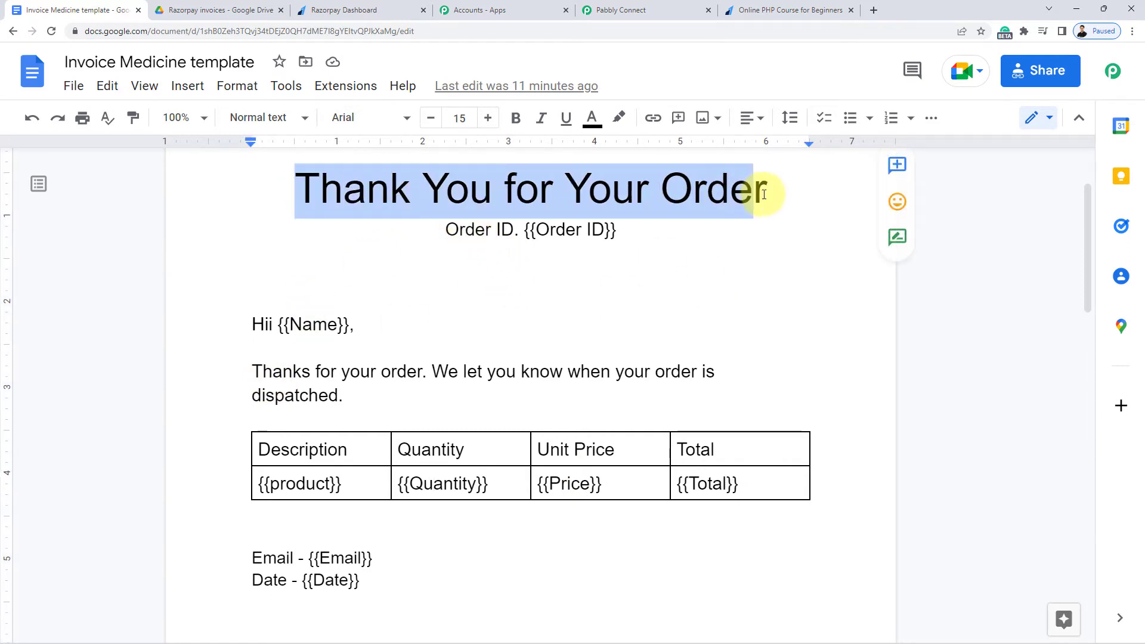
pyautogui.click(745, 292)
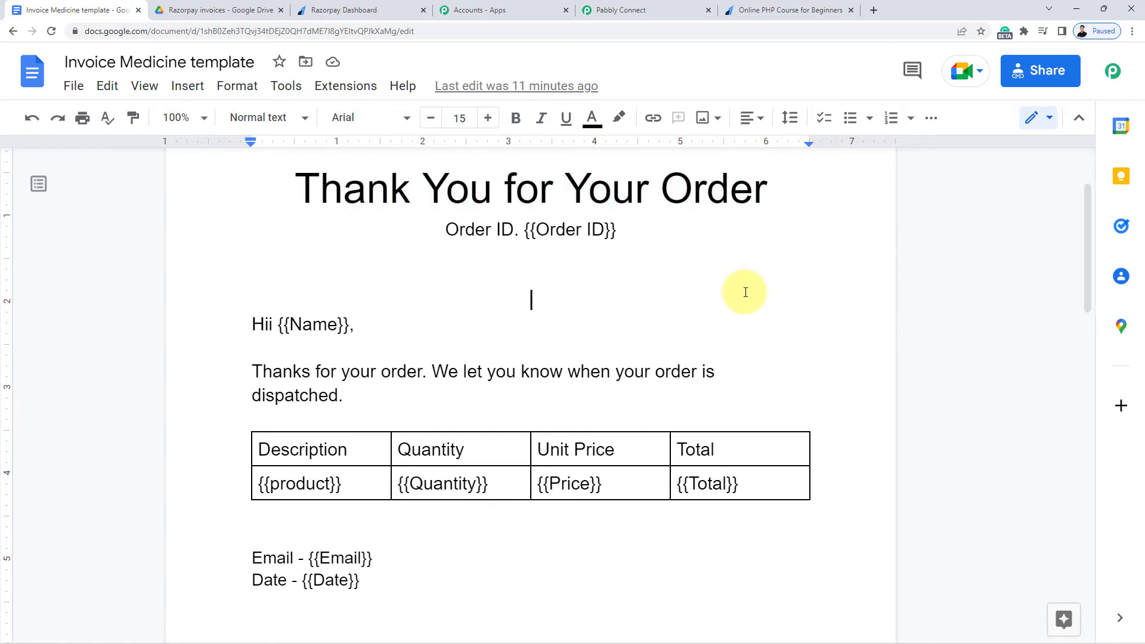
pyautogui.moveTo(524, 230); pyautogui.dragTo(619, 232)
pyautogui.click(590, 231)
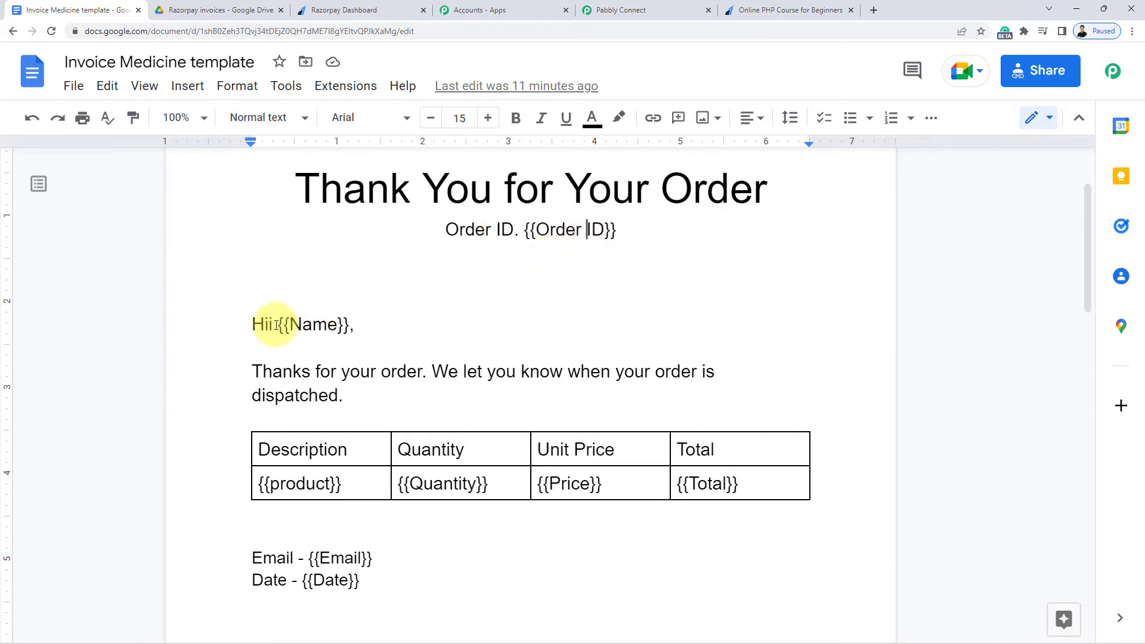
pyautogui.moveTo(279, 326); pyautogui.dragTo(343, 329)
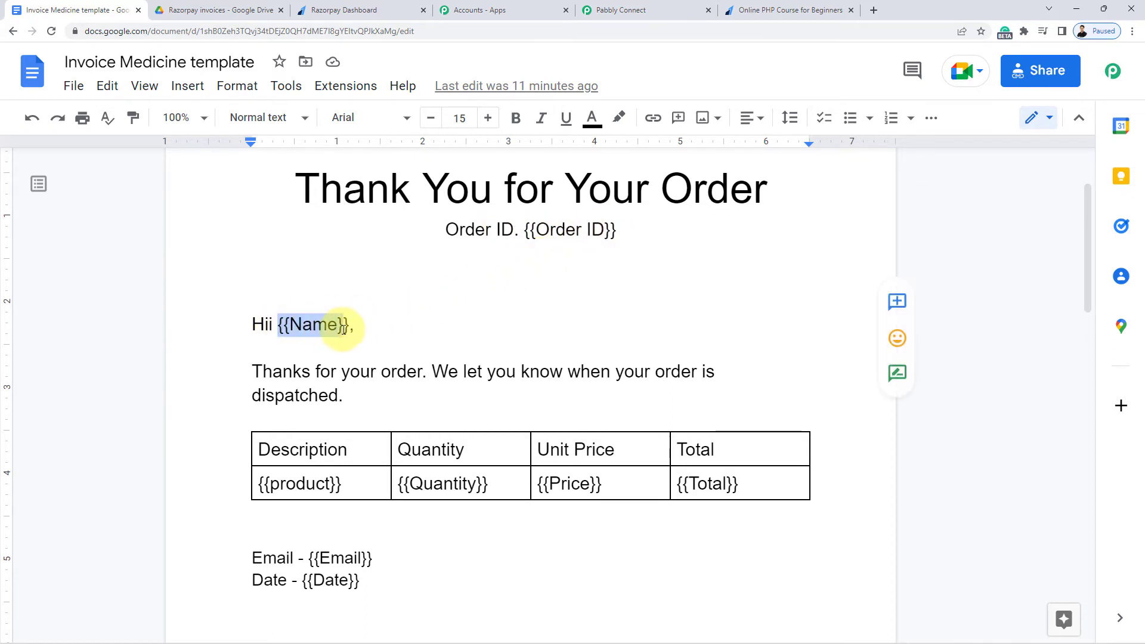
pyautogui.click(373, 324)
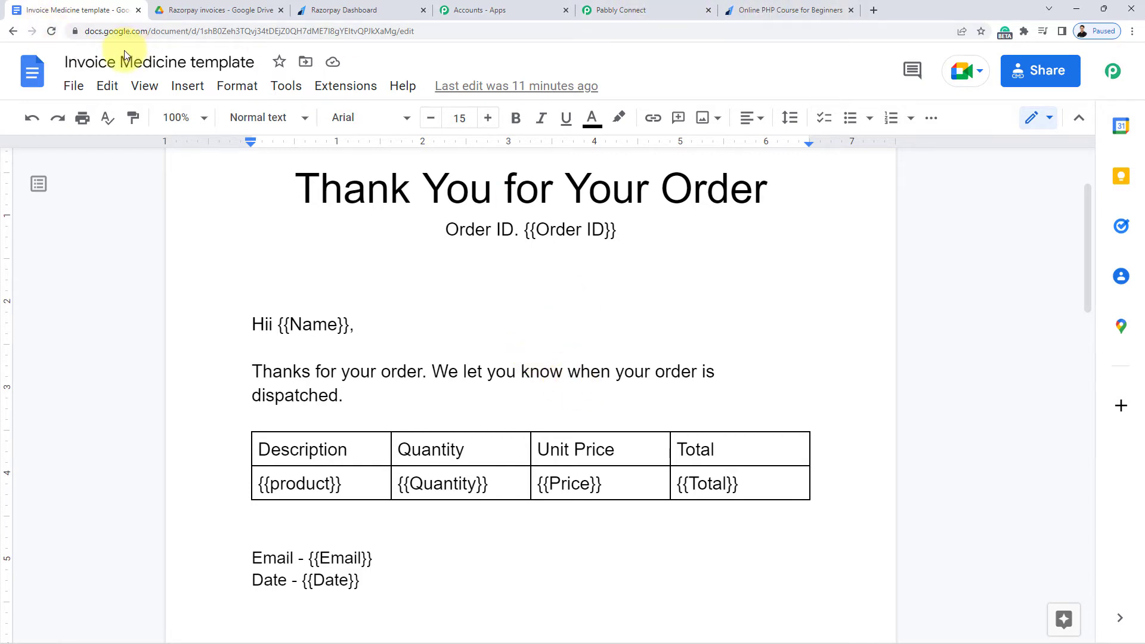
pyautogui.click(599, 10)
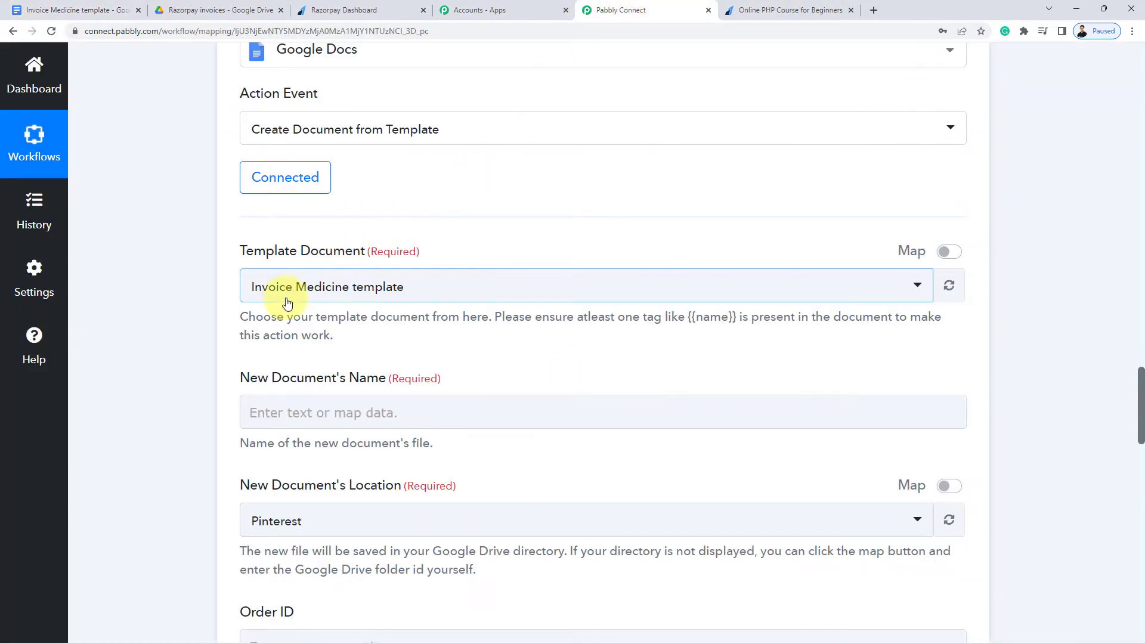
pyautogui.click(345, 288)
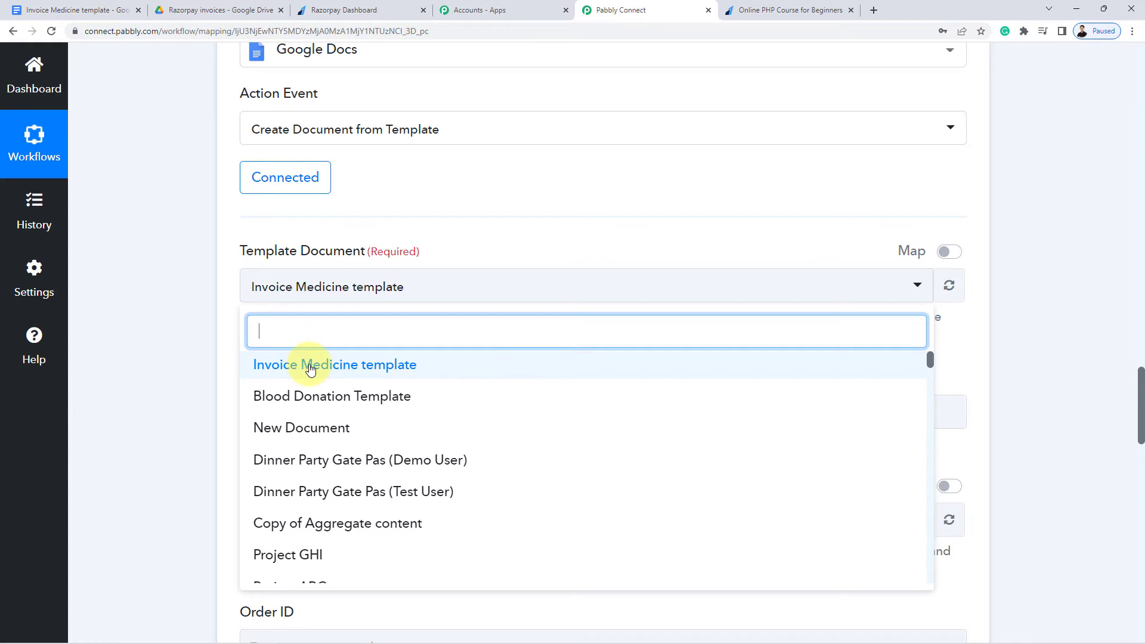
pyautogui.click(310, 365)
pyautogui.scroll(-2, 221, 346)
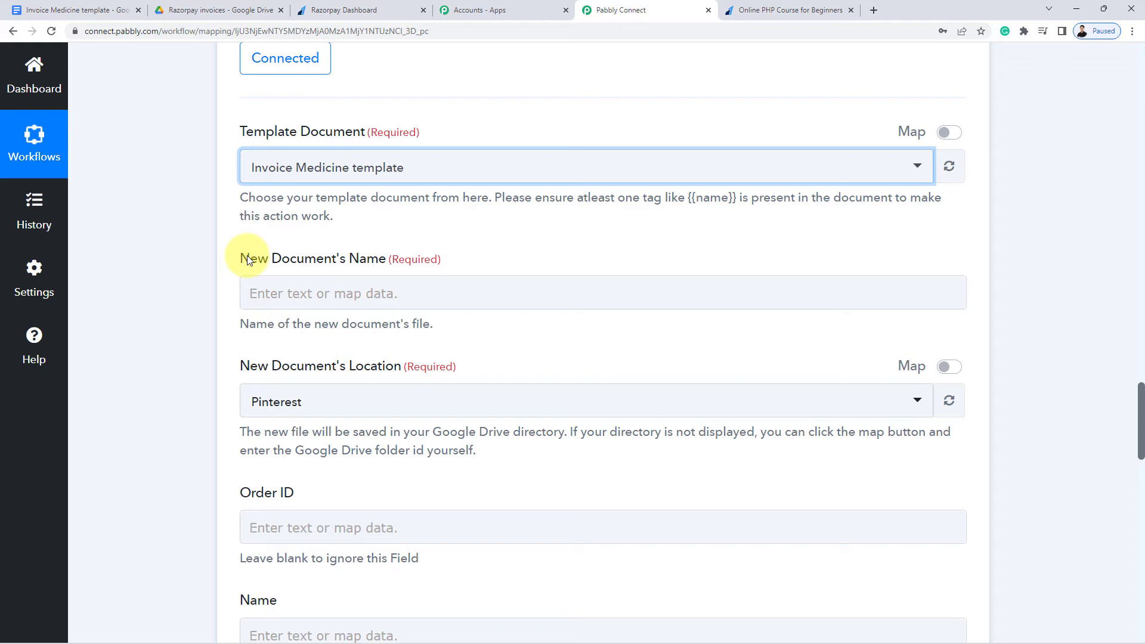
pyautogui.click(298, 299)
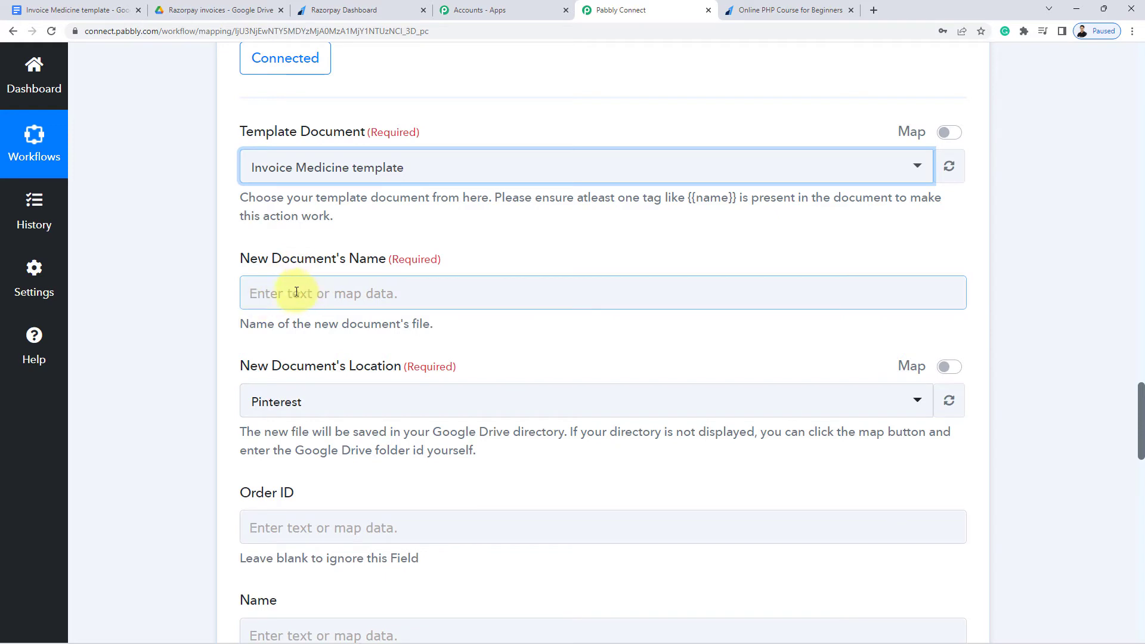
# Map the document name to Razorpay: Payment Captured's Notes Your Full Name field
pyautogui.click(298, 290)
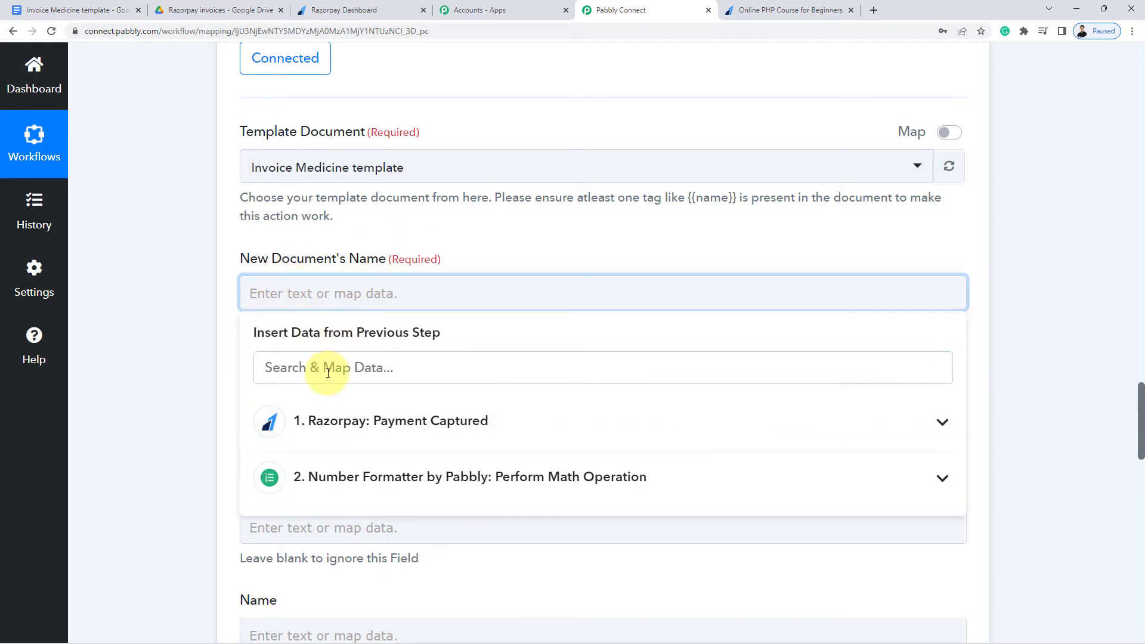
pyautogui.scroll(-2, 172, 380)
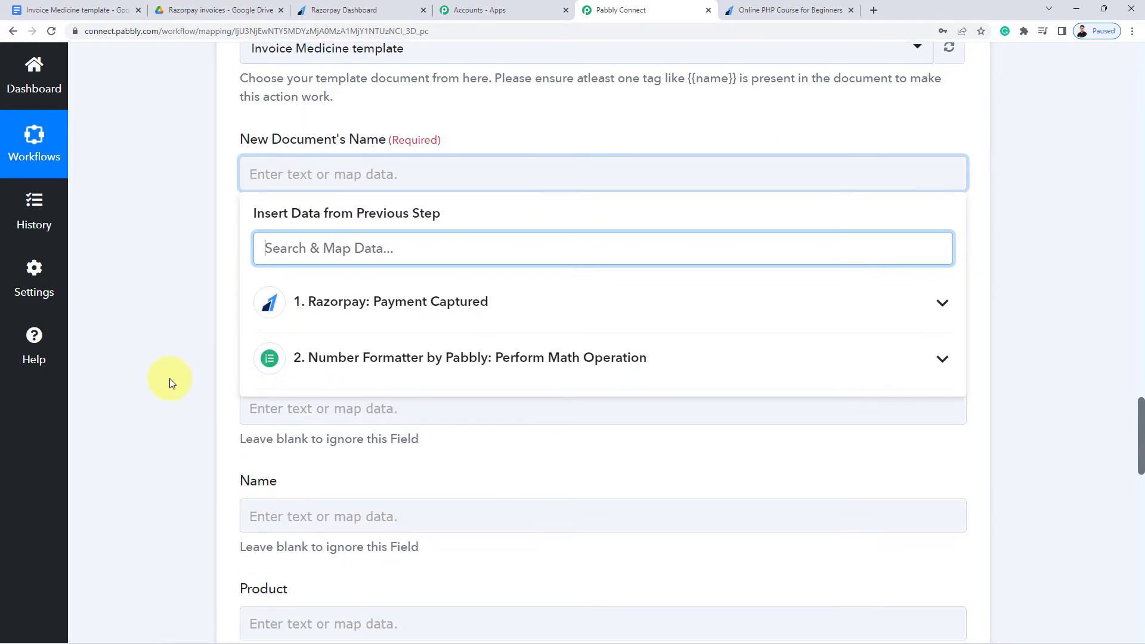
pyautogui.click(387, 310)
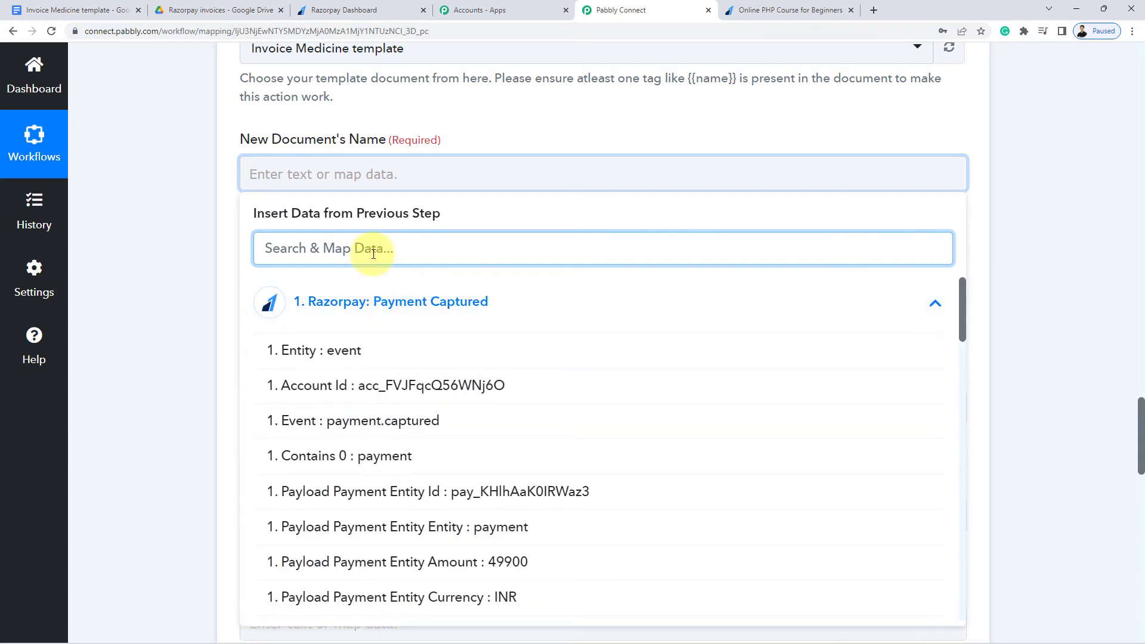
pyautogui.write('name')
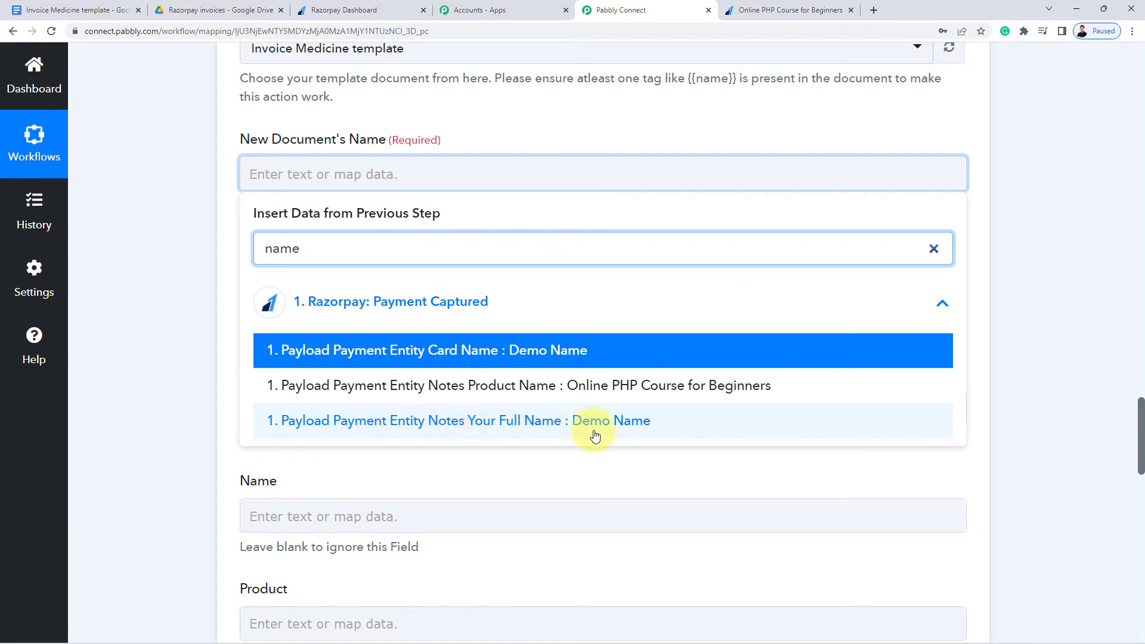
pyautogui.click(629, 425)
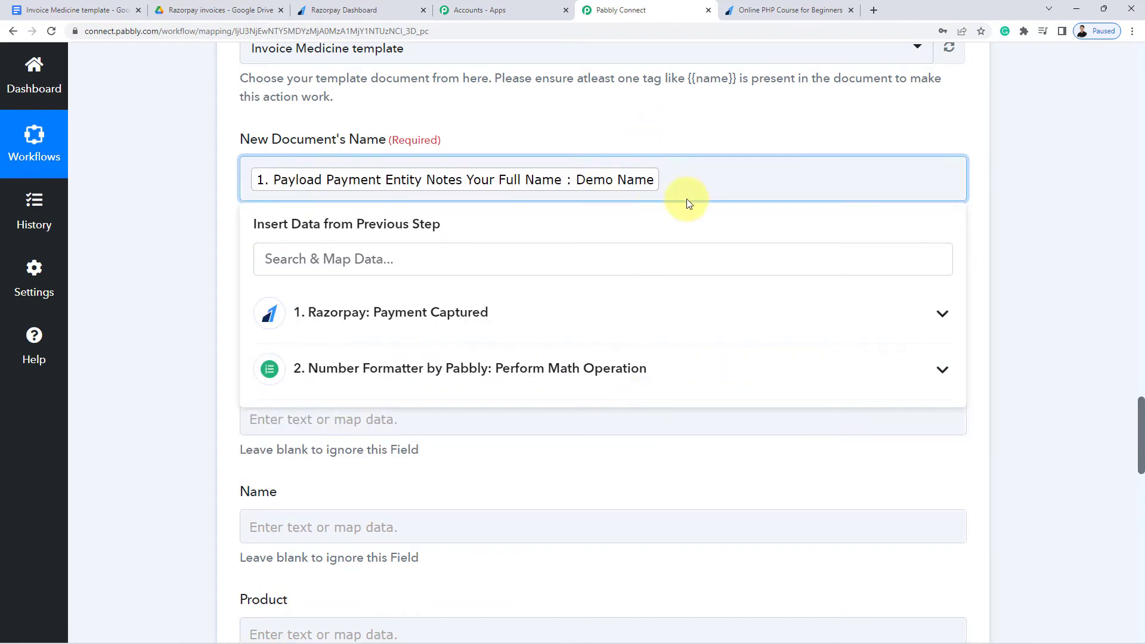
pyautogui.click(177, 191)
# Open the Location folder list and check the Razorpay invoices folder in Google Drive
pyautogui.scroll(-2, 173, 219)
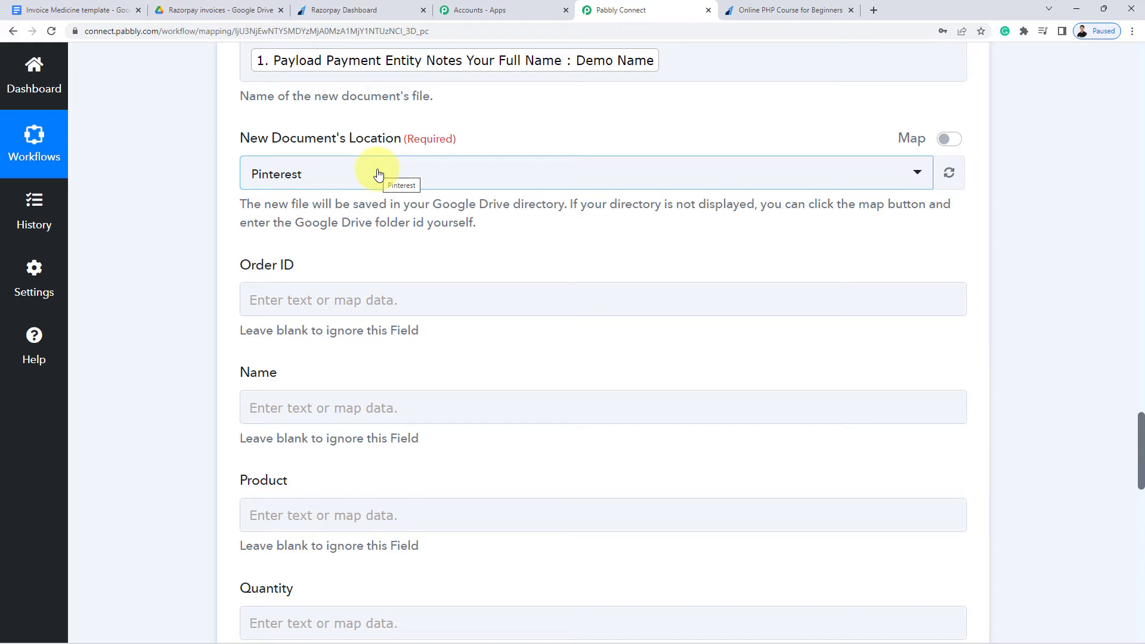
pyautogui.click(378, 174)
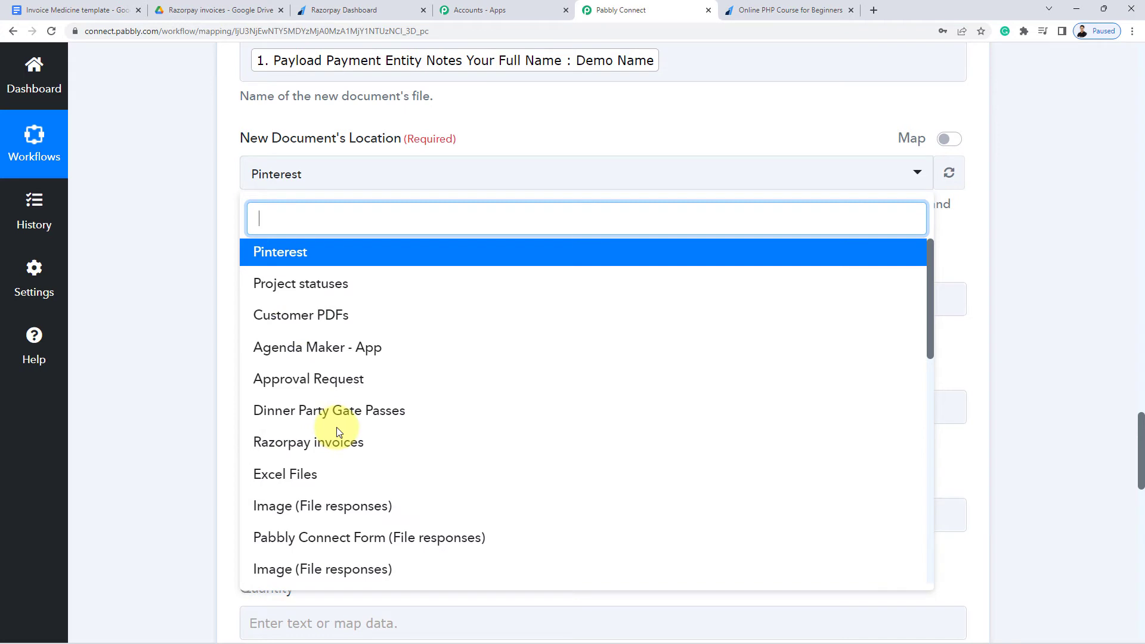
pyautogui.click(214, 13)
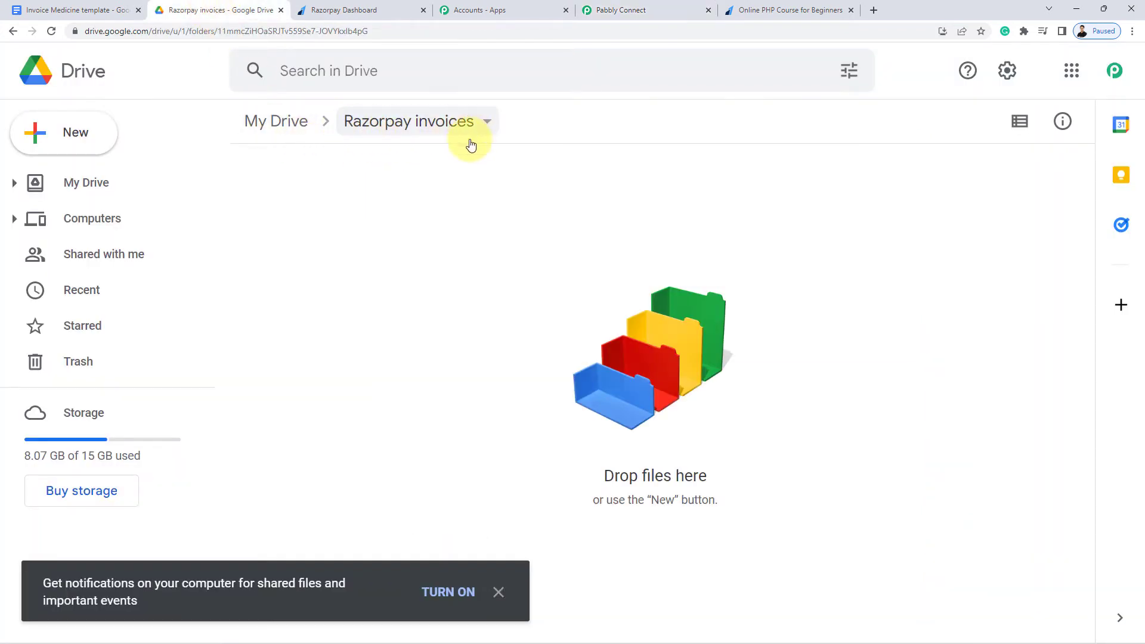
# Dismiss Drive's notifications banner and search 'raz' in Pabbly Connect's Location dropdown
pyautogui.click(499, 591)
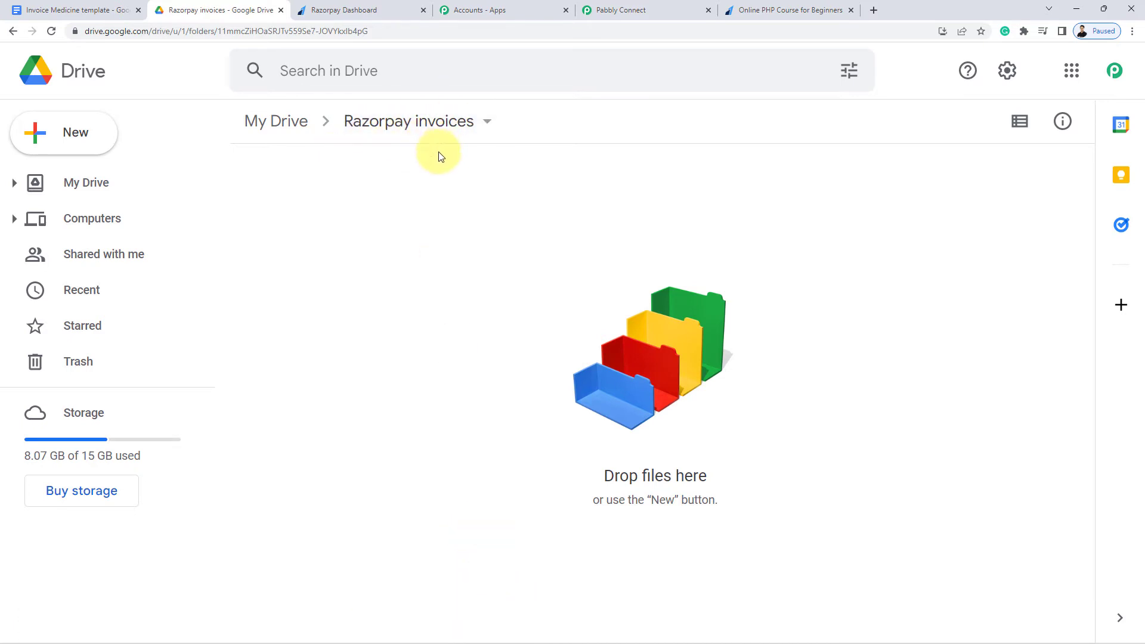
pyautogui.click(587, 10)
pyautogui.write('razor')
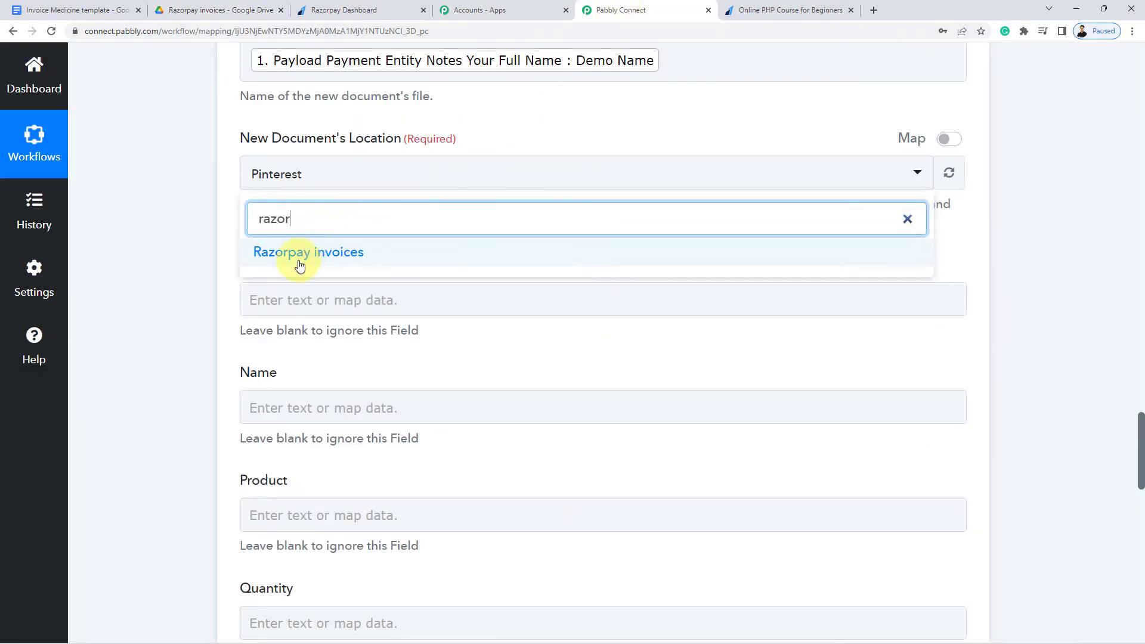
# Choose Razorpay invoices as the save Location and review the empty tag mapping fields
pyautogui.click(358, 254)
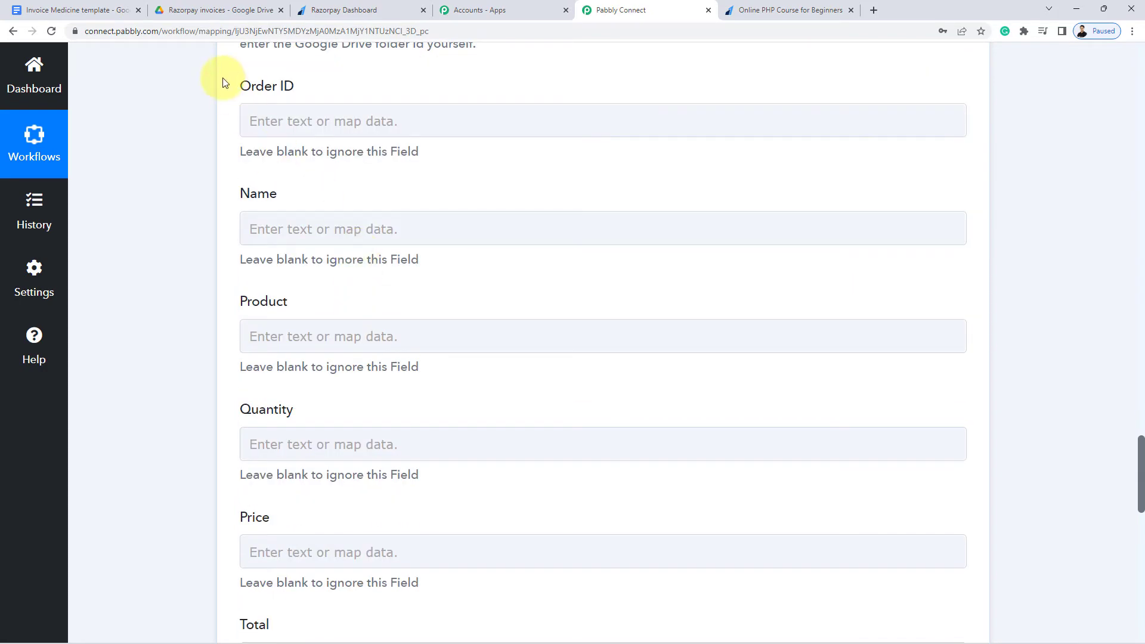
pyautogui.click(388, 338)
pyautogui.scroll(-2, 217, 332)
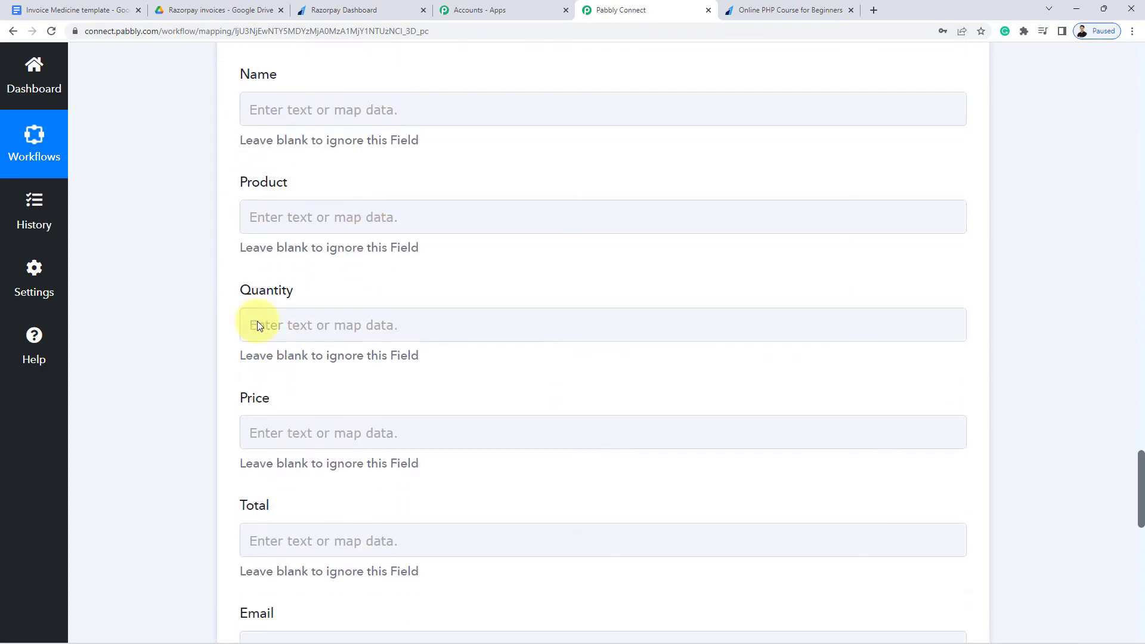
pyautogui.scroll(-2, 242, 444)
pyautogui.scroll(-3, 239, 501)
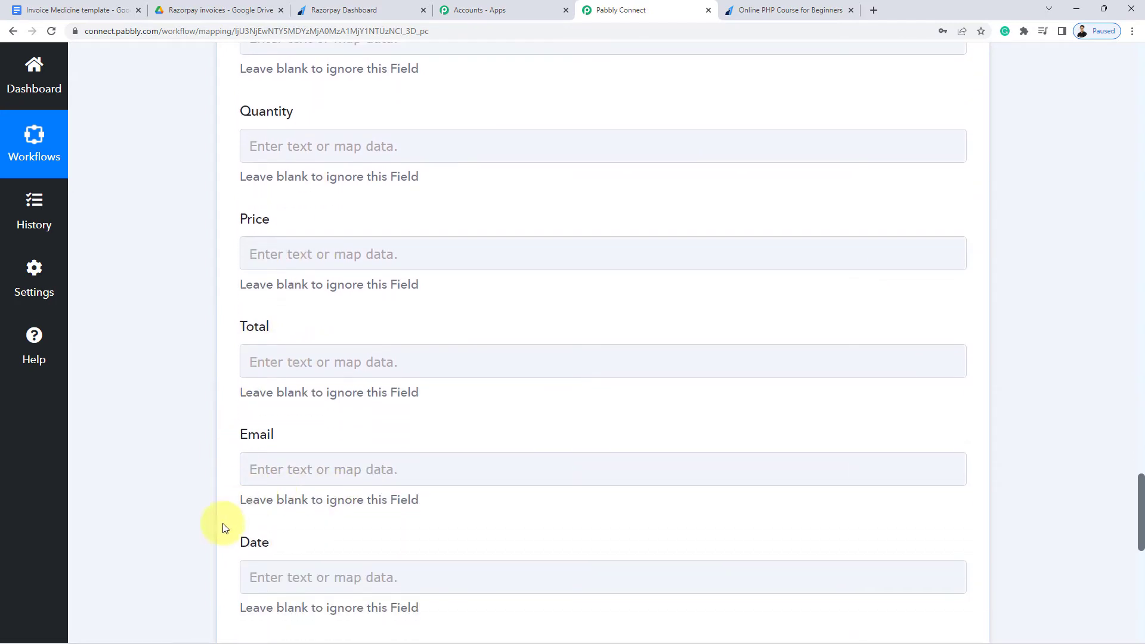
pyautogui.scroll(2, 331, 509)
pyautogui.scroll(5, 319, 509)
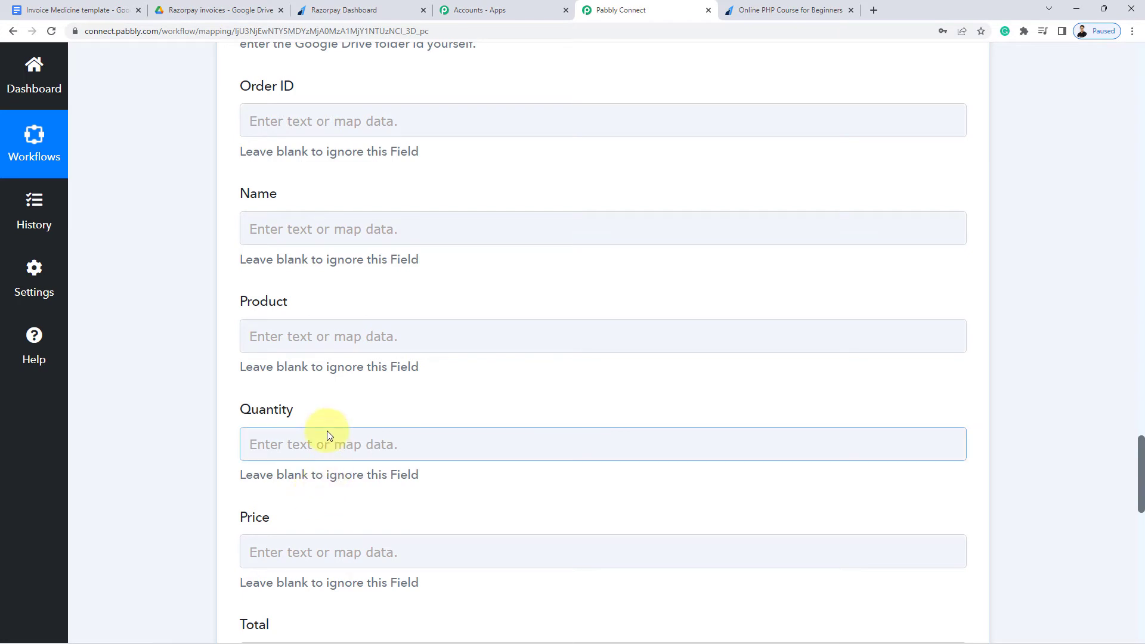
# Show the Invoice Medicine template's {{Name}}, {{product}} and {{Quantity}} tags
pyautogui.click(90, 10)
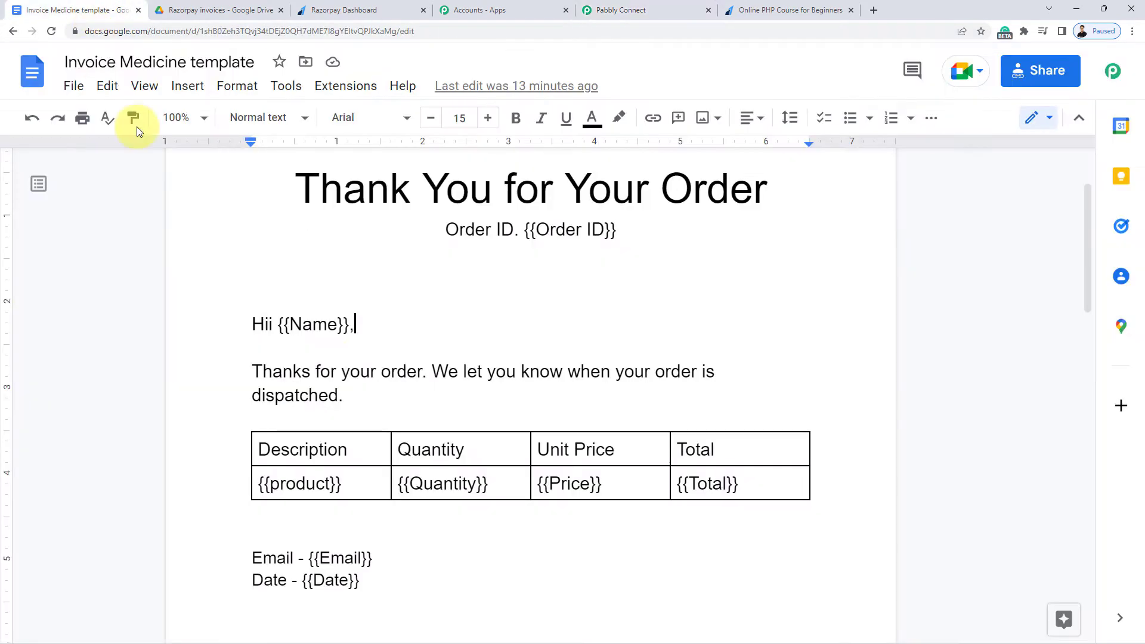
pyautogui.moveTo(278, 328); pyautogui.dragTo(350, 325)
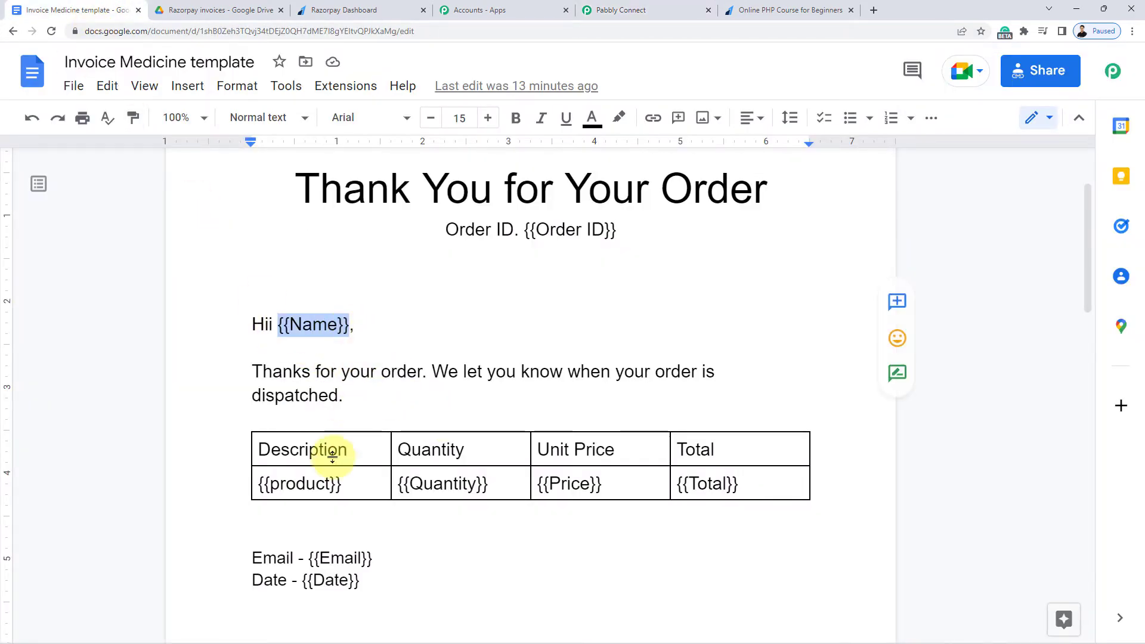
pyautogui.moveTo(260, 484); pyautogui.dragTo(490, 482)
pyautogui.click(409, 483)
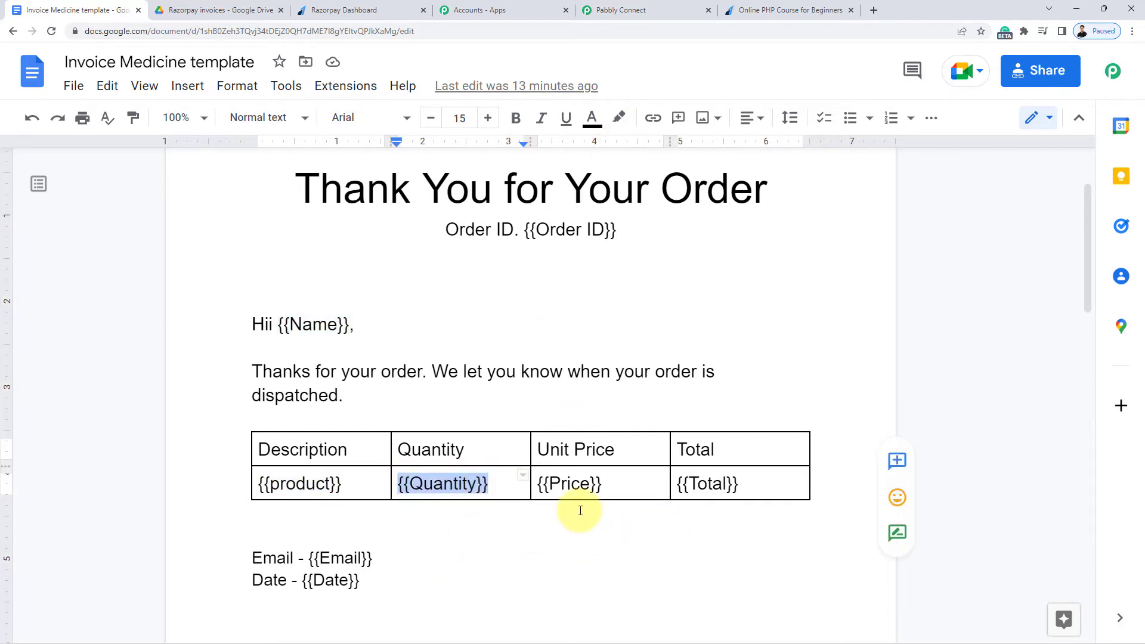
# Compare the workflow's Date mapping field with the template's {{Date}} placeholder
pyautogui.click(610, 6)
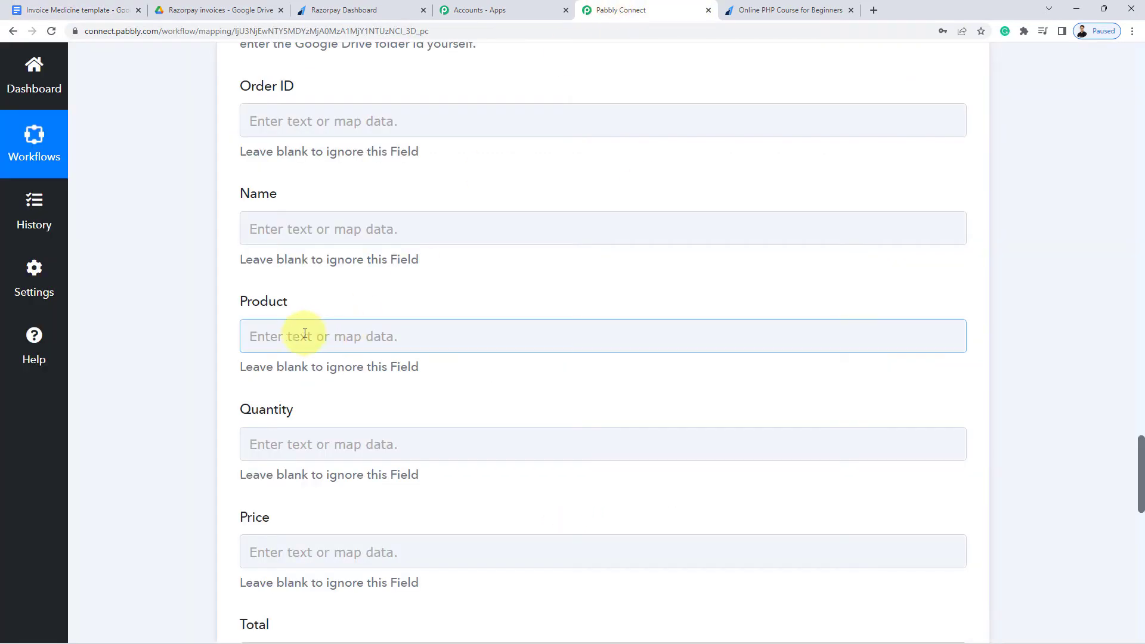
pyautogui.scroll(2, 301, 327)
pyautogui.scroll(-2, 265, 310)
pyautogui.scroll(-10, 270, 277)
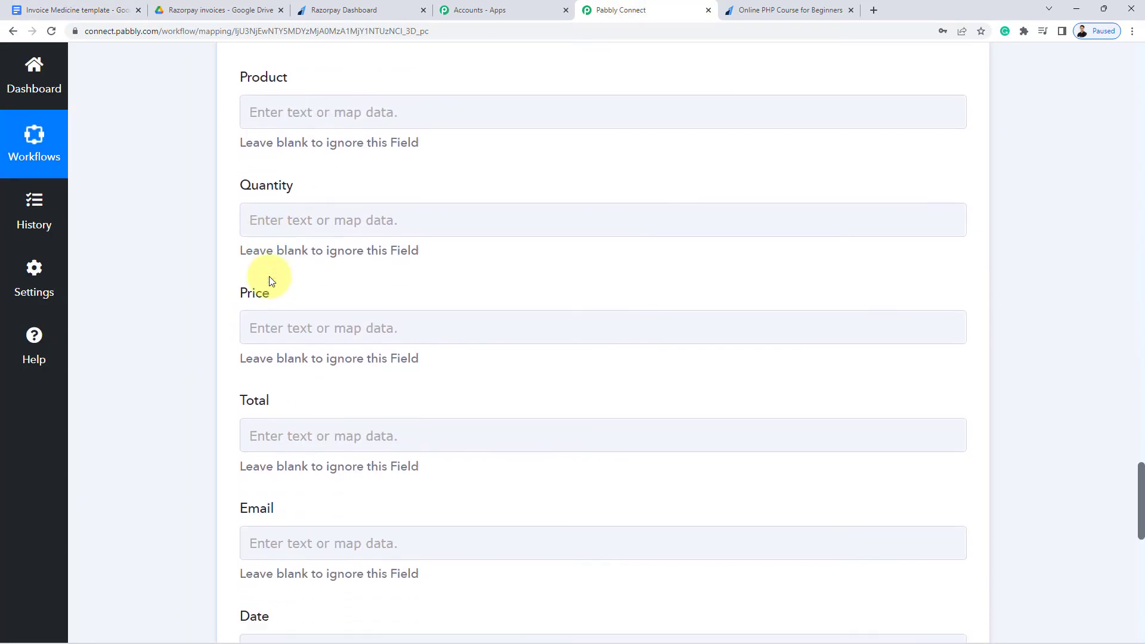
pyautogui.doubleClick(265, 246)
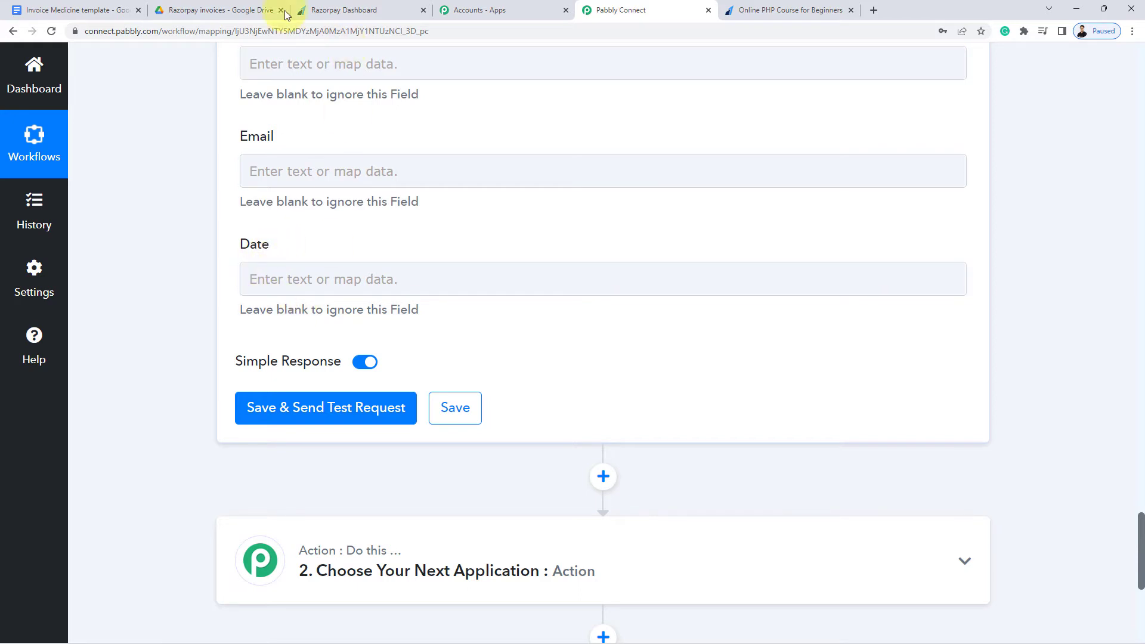
pyautogui.click(83, 9)
pyautogui.click(314, 580)
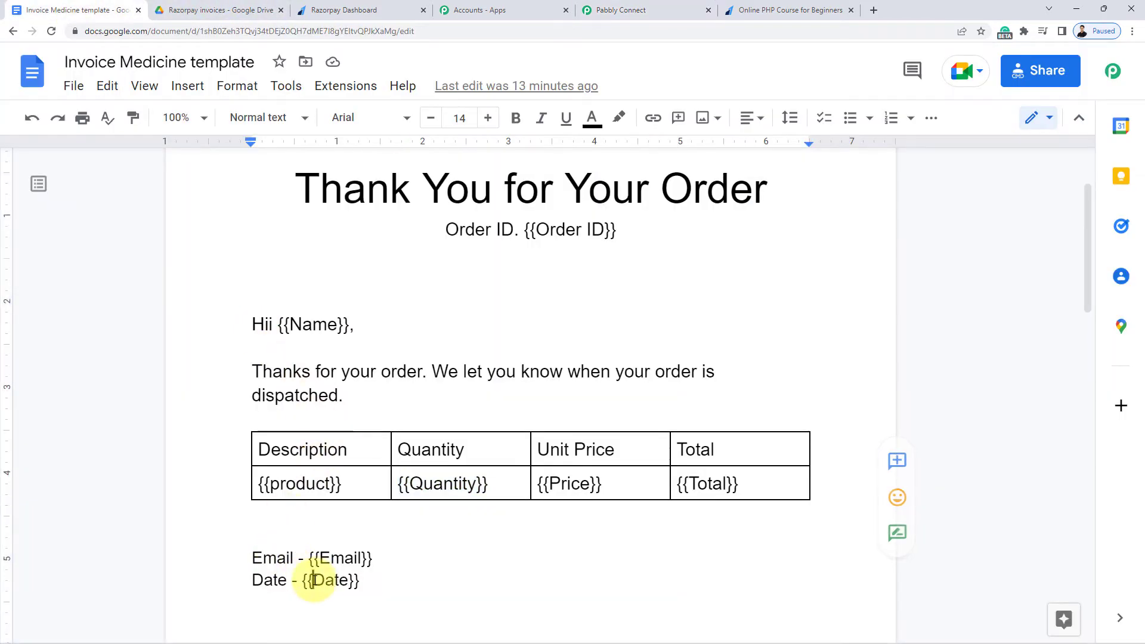
pyautogui.doubleClick(328, 580)
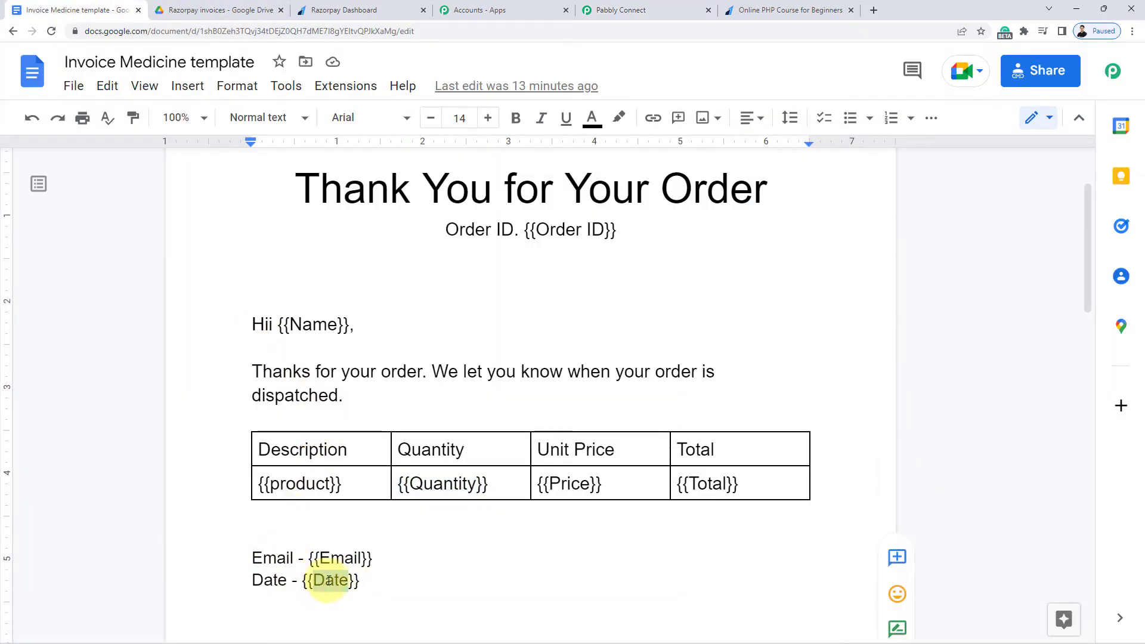
# Add a new action step above the Google Docs step in the workflow
pyautogui.click(614, 10)
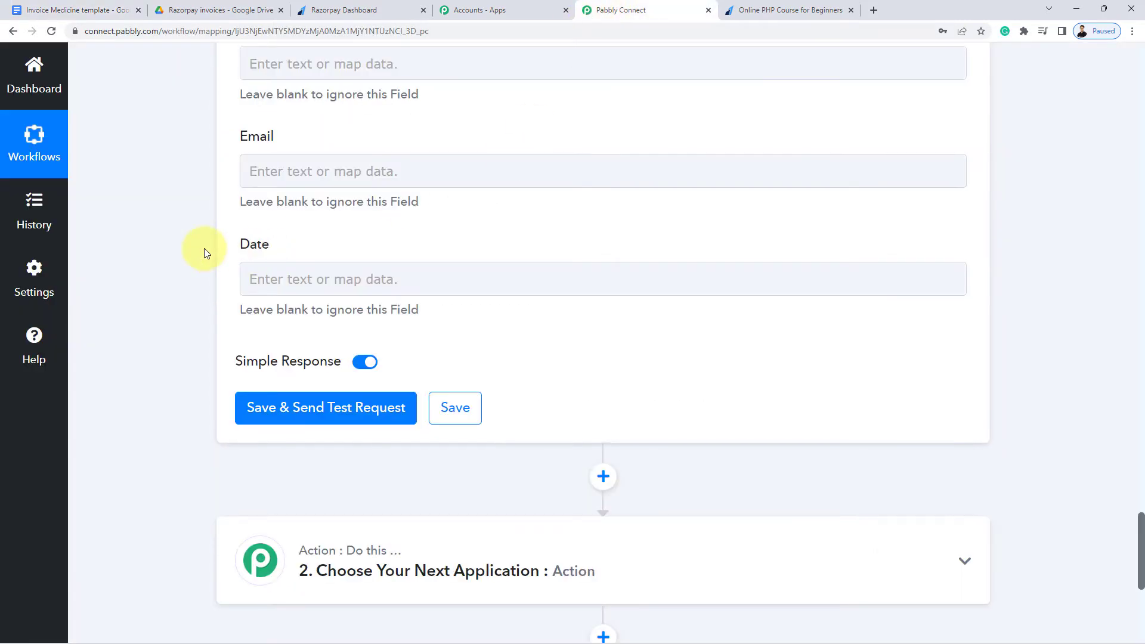
pyautogui.scroll(15, 204, 254)
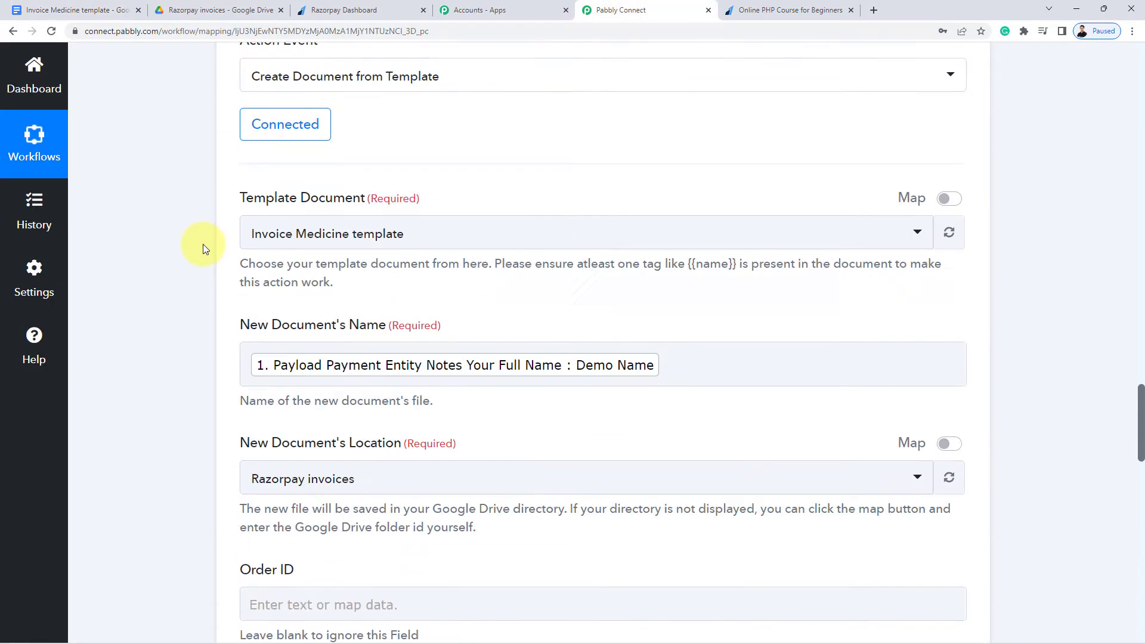
pyautogui.scroll(3, 203, 249)
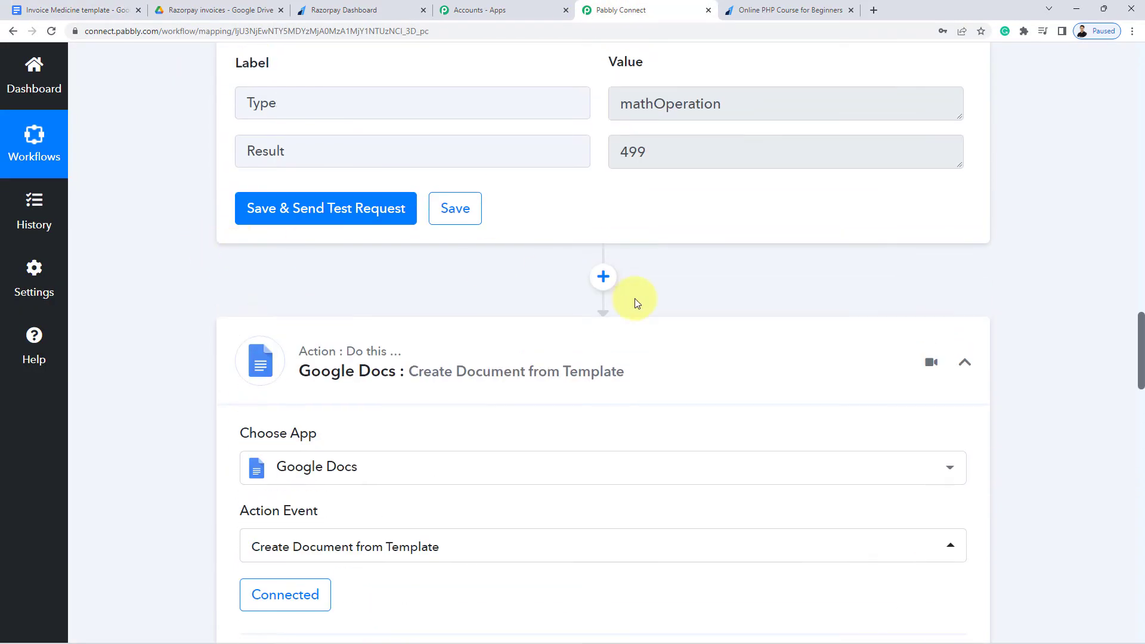
pyautogui.click(605, 280)
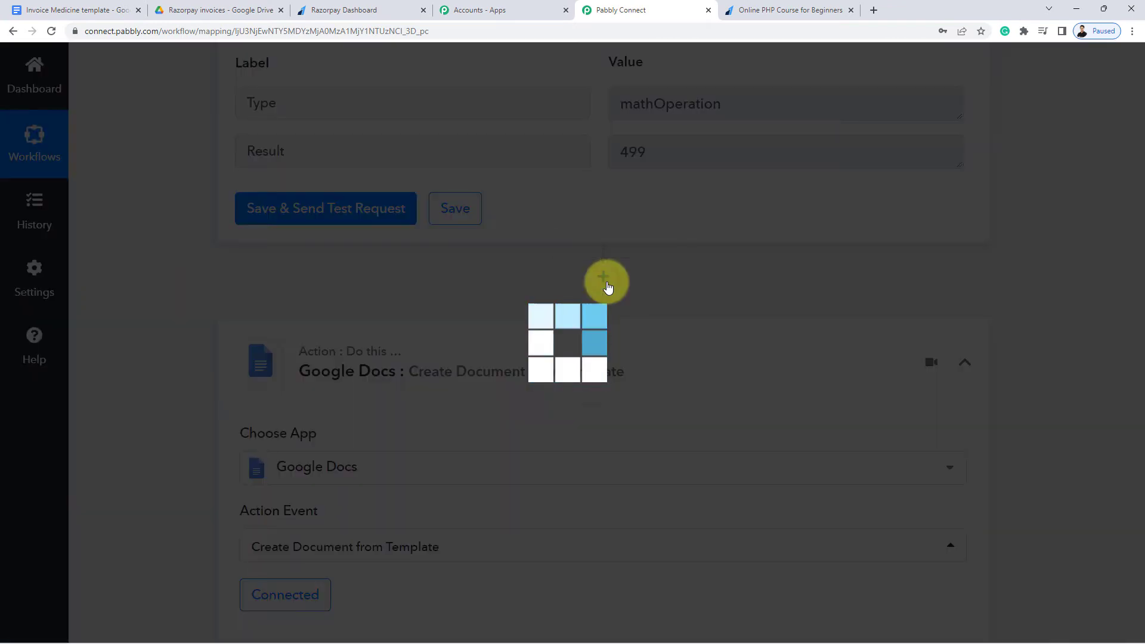
# Set up a connected Date/Time Formatter step with the Current Date action event
pyautogui.write('date')
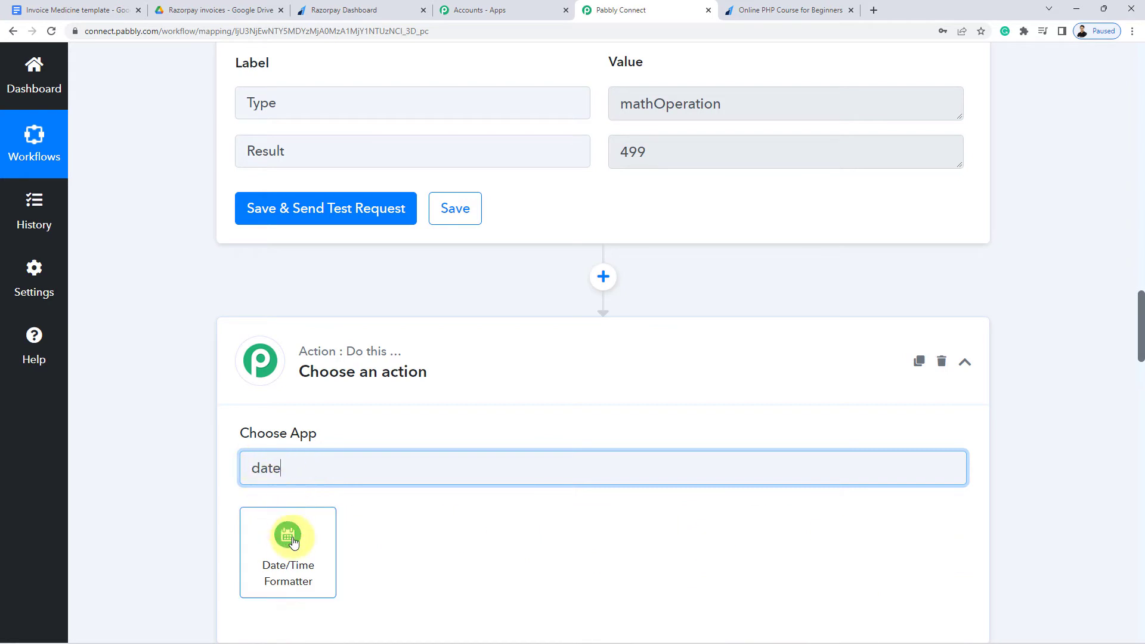
pyautogui.click(291, 532)
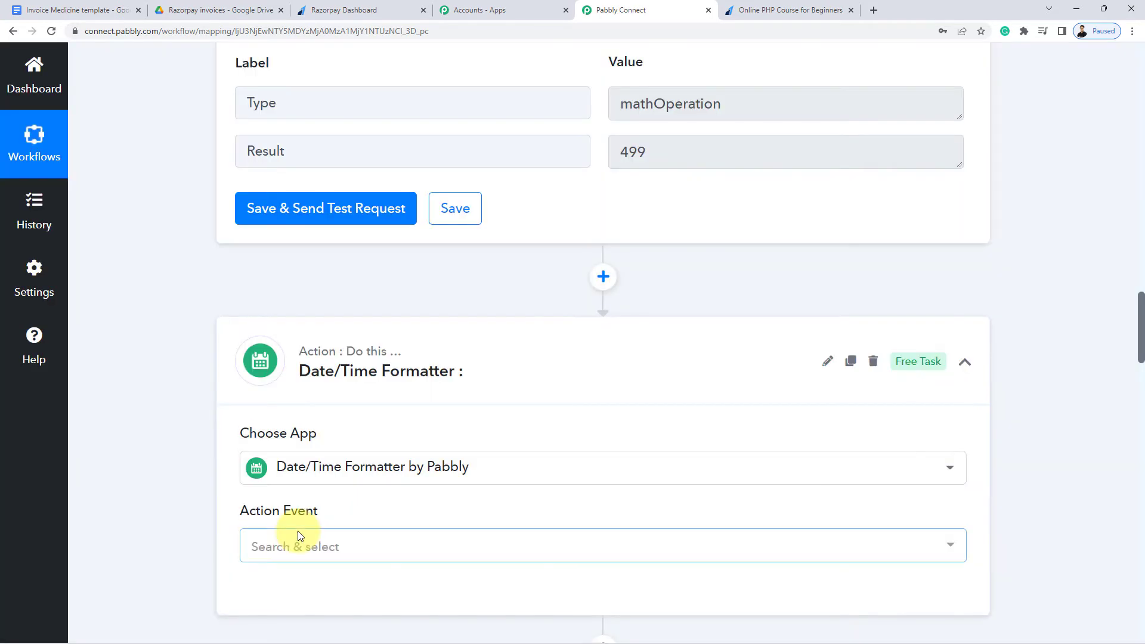
pyautogui.scroll(-1, 227, 507)
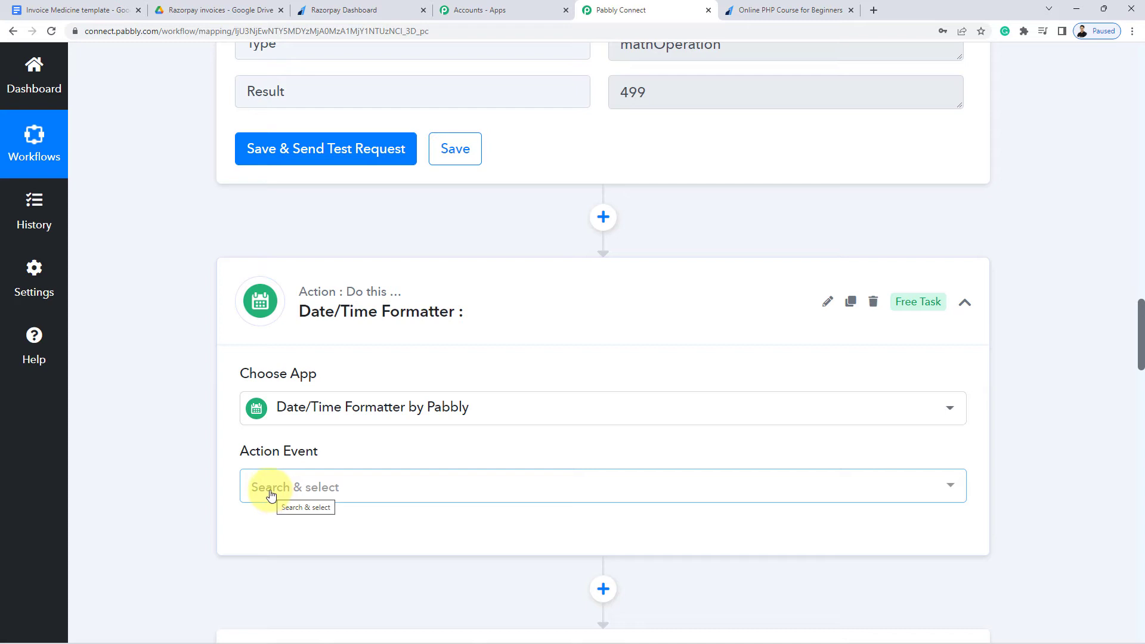
pyautogui.click(270, 495)
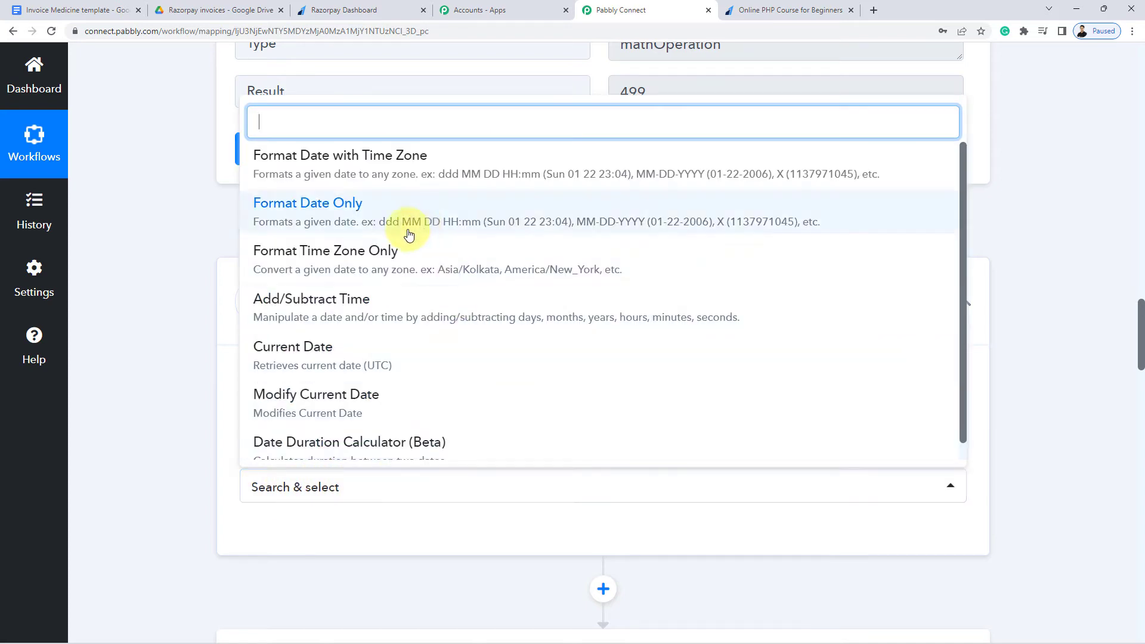
pyautogui.click(314, 363)
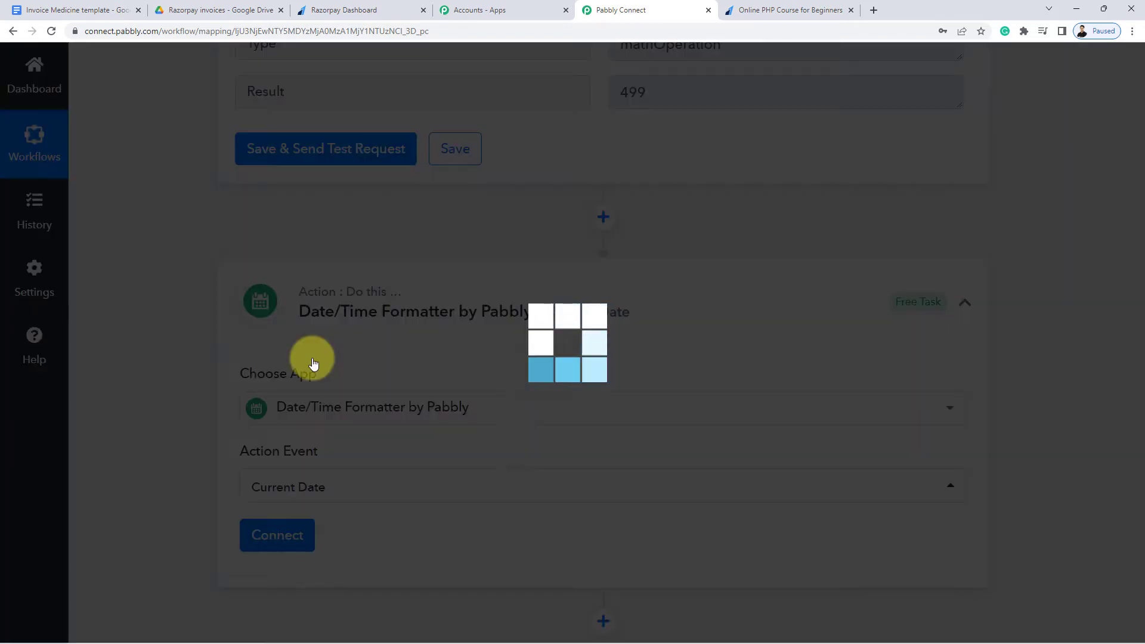
pyautogui.scroll(-2, 222, 380)
pyautogui.click(287, 357)
# Set the Basic Format to DD-MM-YYYY, leaving Include Time as False
pyautogui.scroll(-4, 214, 391)
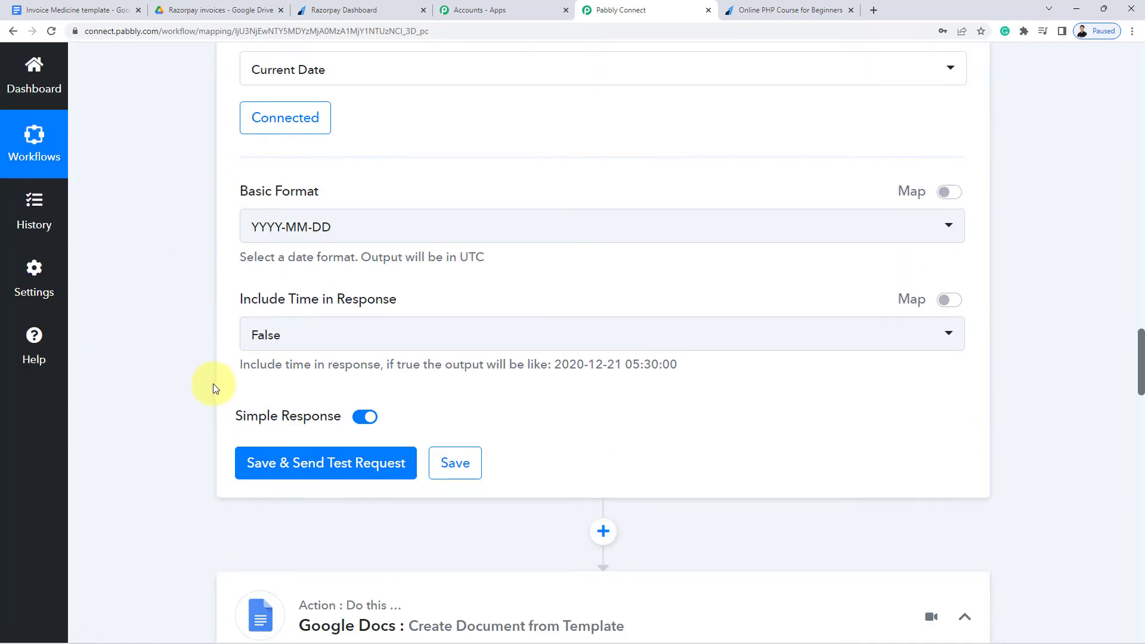
pyautogui.click(275, 233)
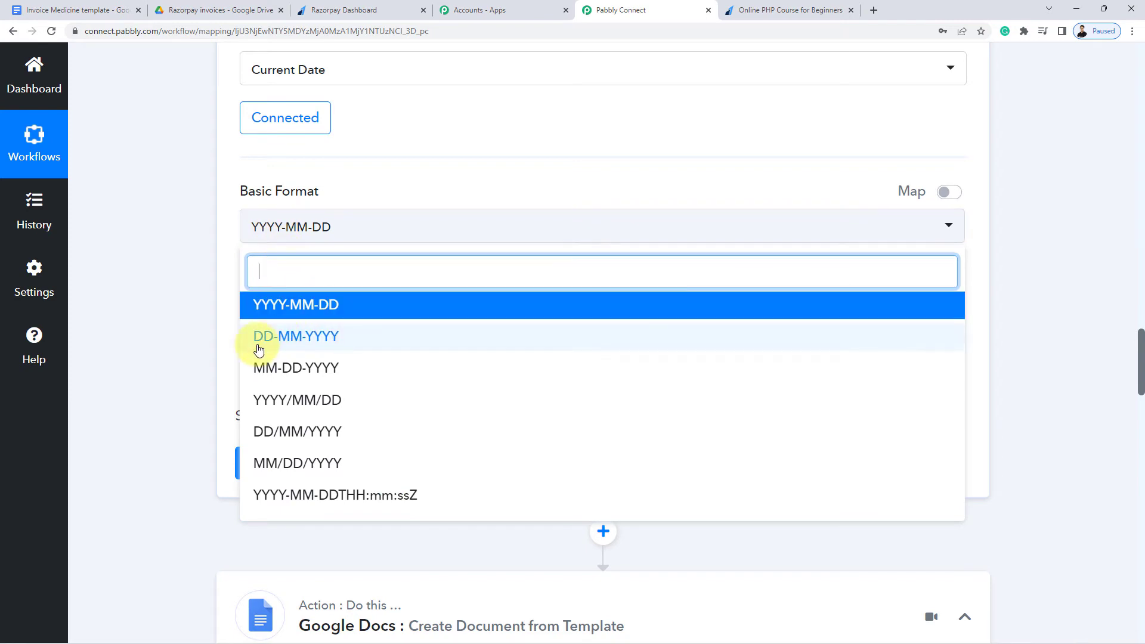
pyautogui.click(314, 339)
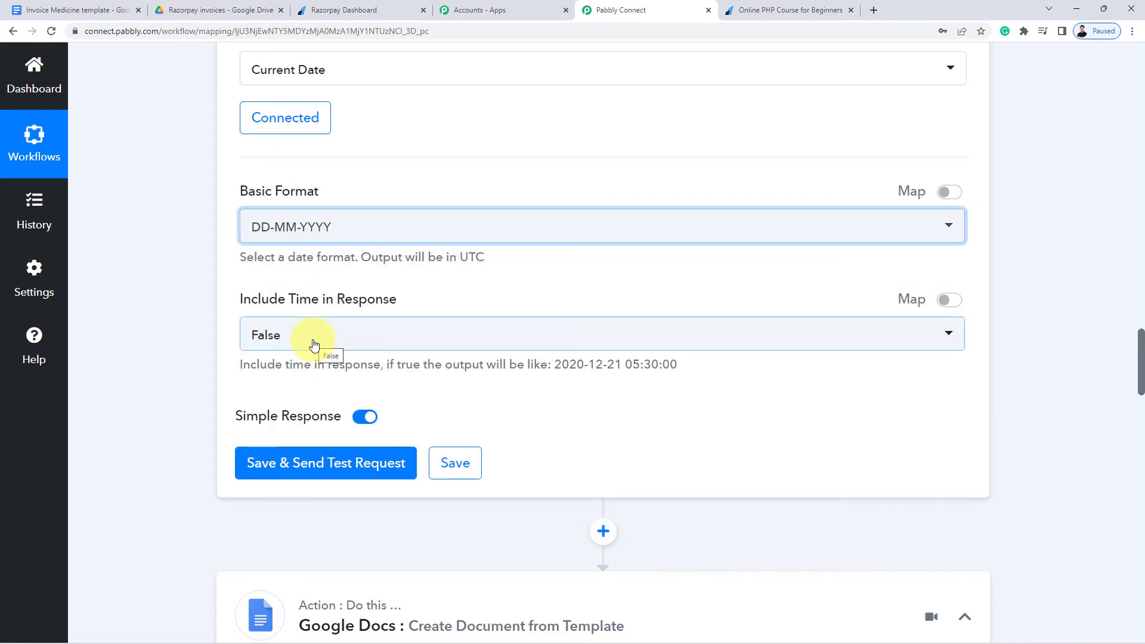
pyautogui.scroll(-1, 203, 316)
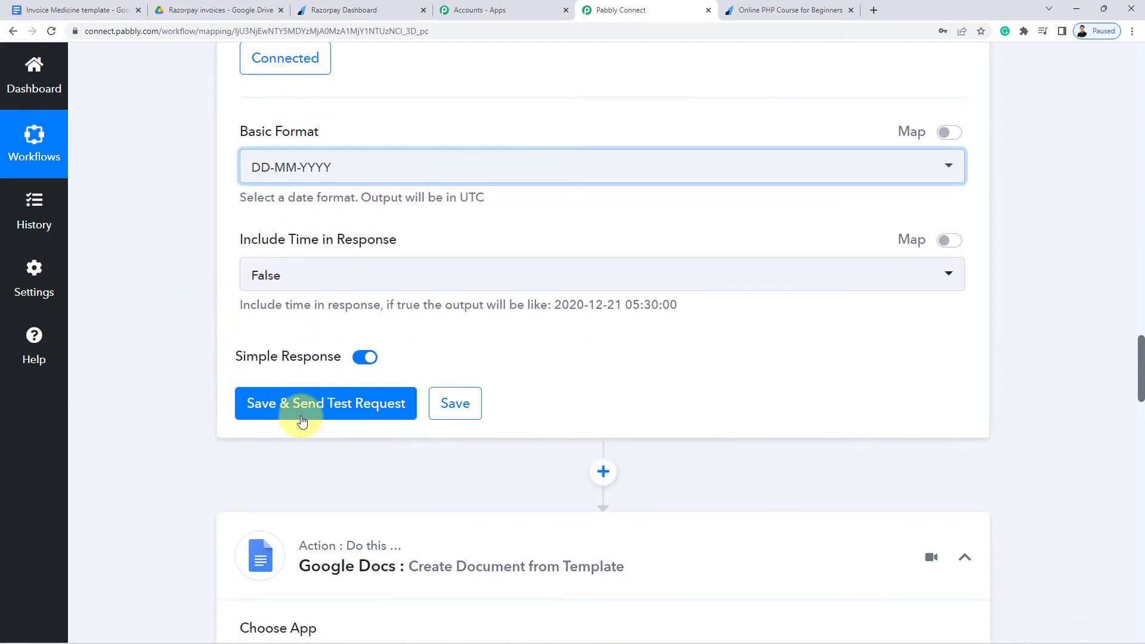
# Save and test the Date/Time Formatter step, confirming it returns today's date 14-09-2022
pyautogui.click(305, 410)
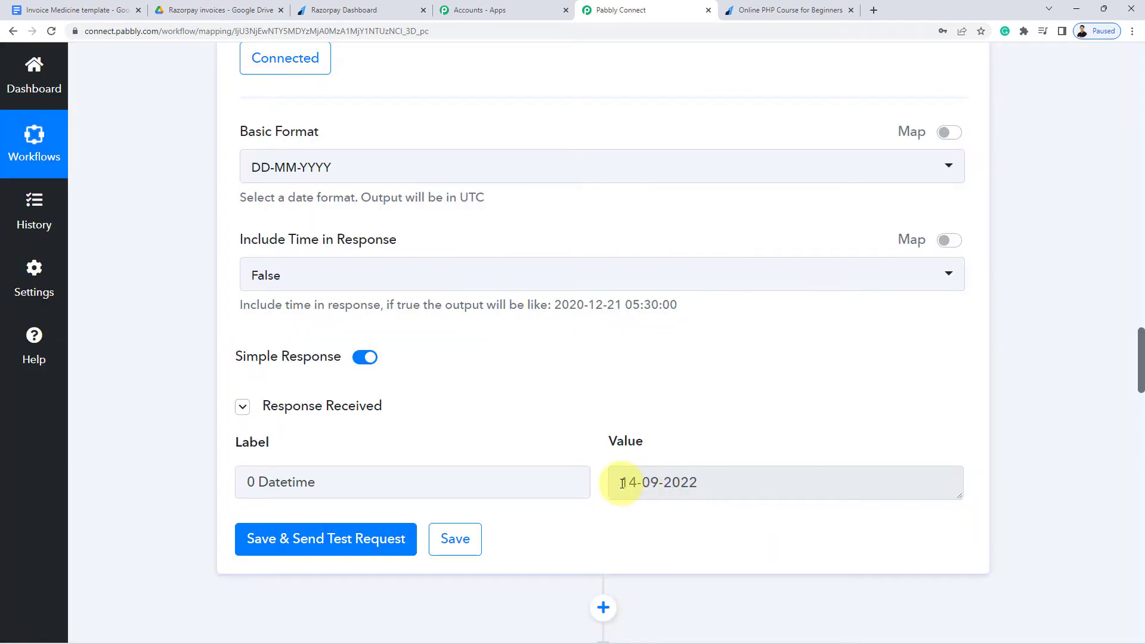
pyautogui.moveTo(620, 482); pyautogui.dragTo(759, 482)
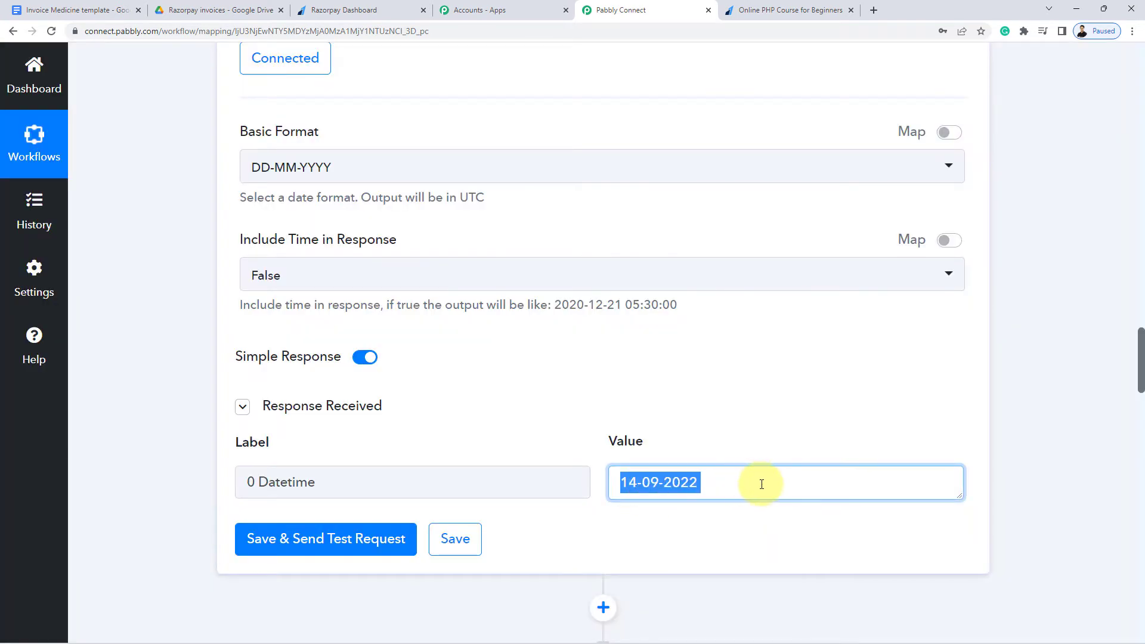
pyautogui.moveTo(616, 486); pyautogui.dragTo(719, 492)
pyautogui.tripleClick(646, 483)
pyautogui.click(666, 533)
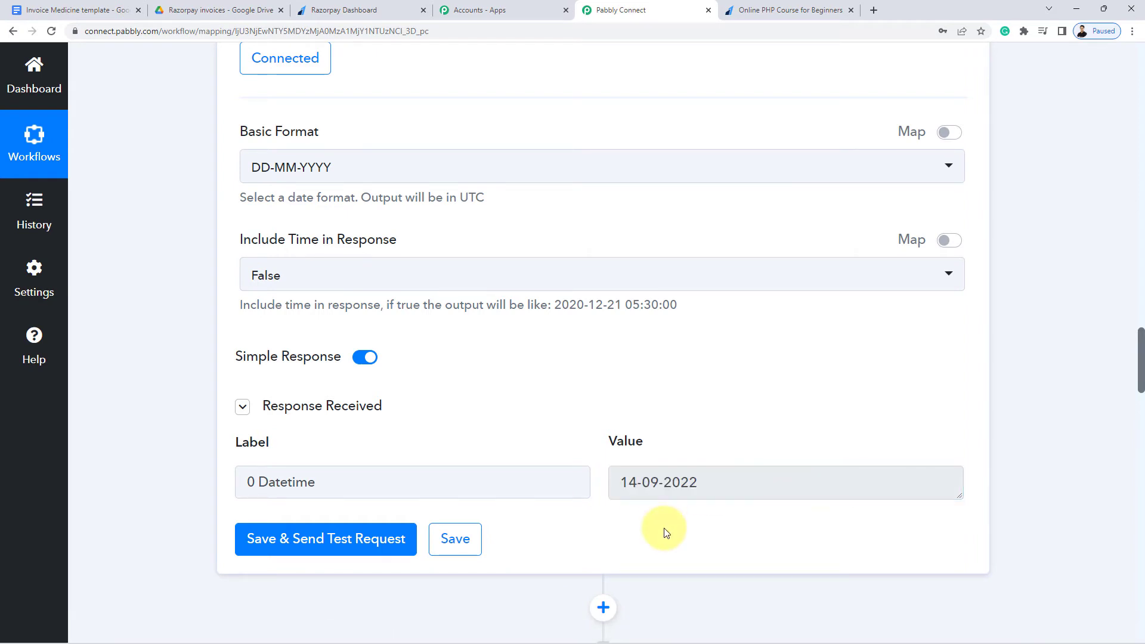
pyautogui.scroll(-4, 665, 533)
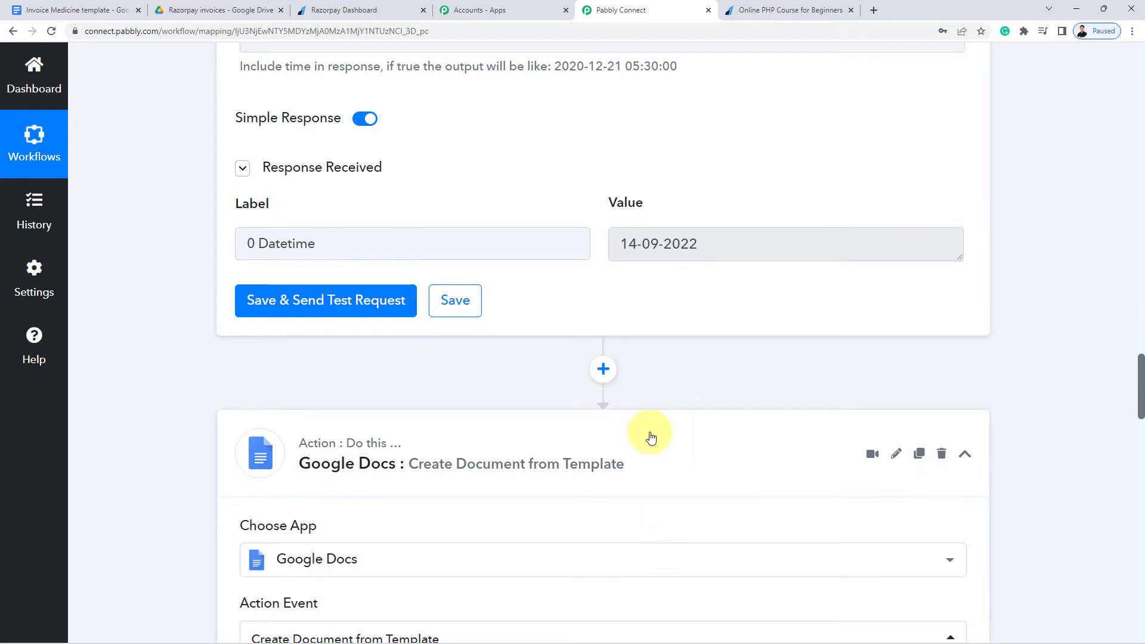
# Keep the existing Google Docs #13 connection and scroll down to the template's Order ID field
pyautogui.scroll(-3, 651, 438)
pyautogui.scroll(-3, 656, 424)
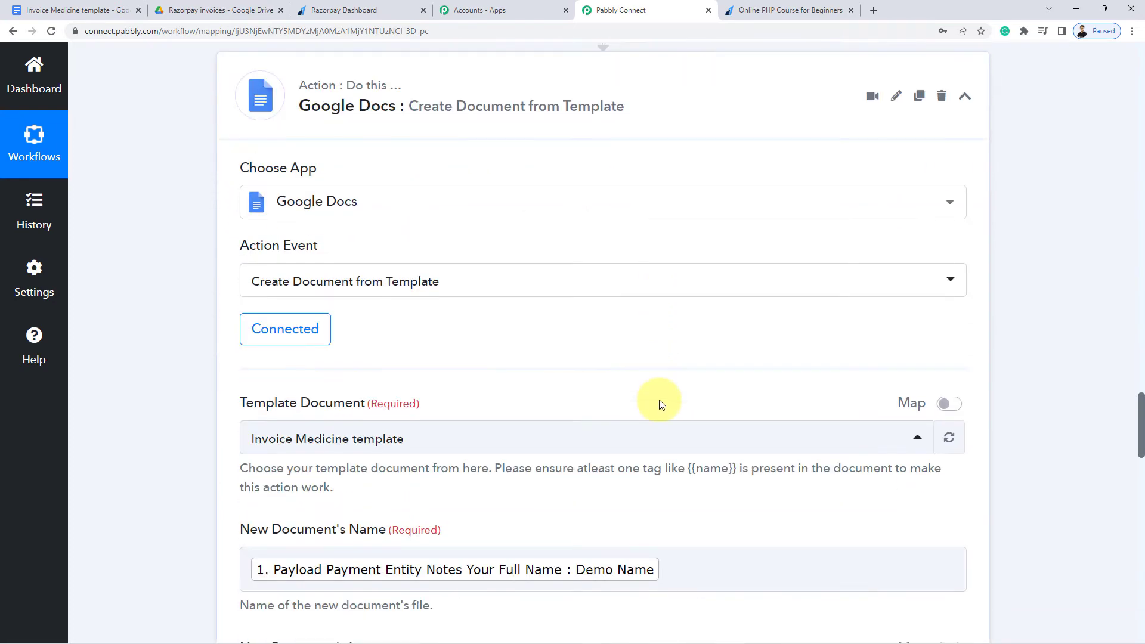
pyautogui.click(275, 335)
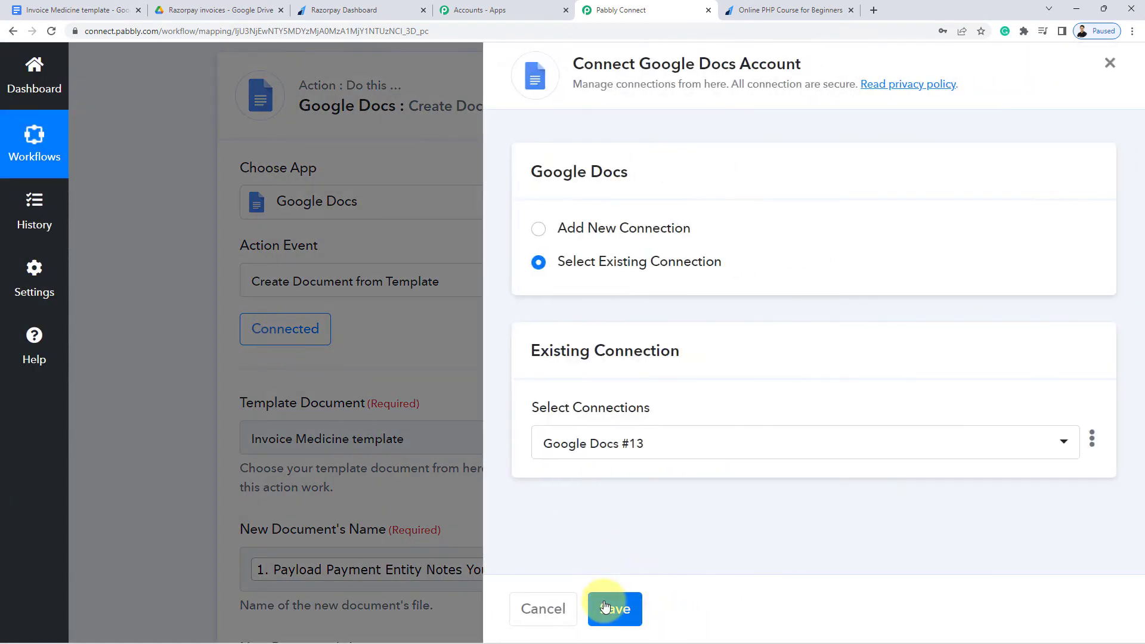
pyautogui.click(621, 607)
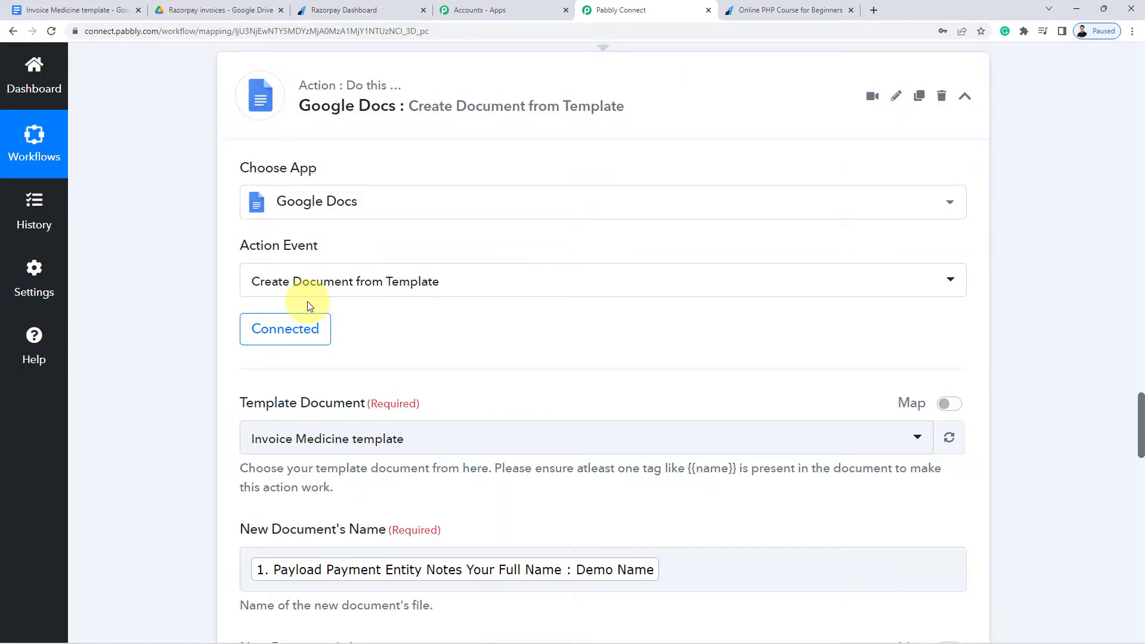
pyautogui.scroll(-5, 163, 314)
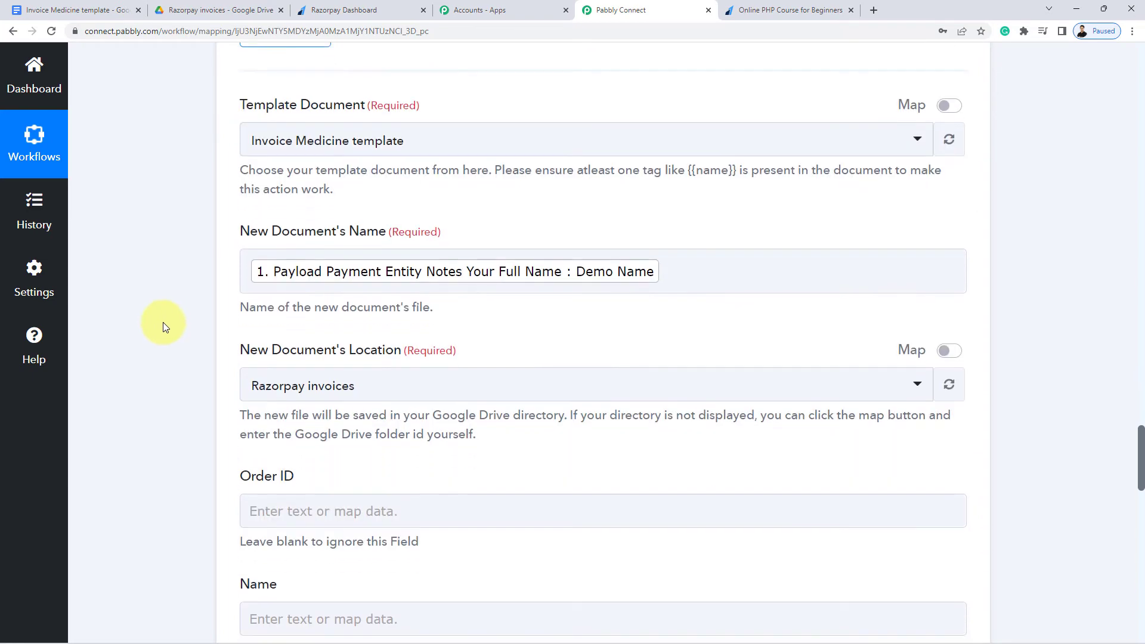
pyautogui.scroll(-1, 565, 325)
pyautogui.scroll(-5, 565, 325)
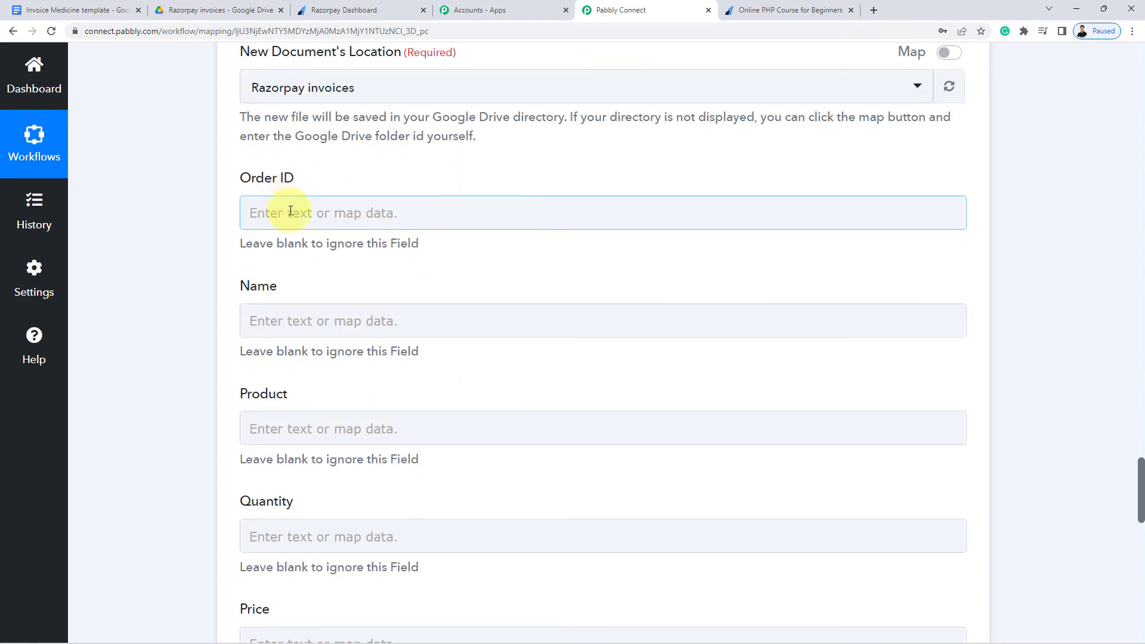
# Map the Razorpay Payment Captured Order Id into the Order ID field
pyautogui.click(307, 214)
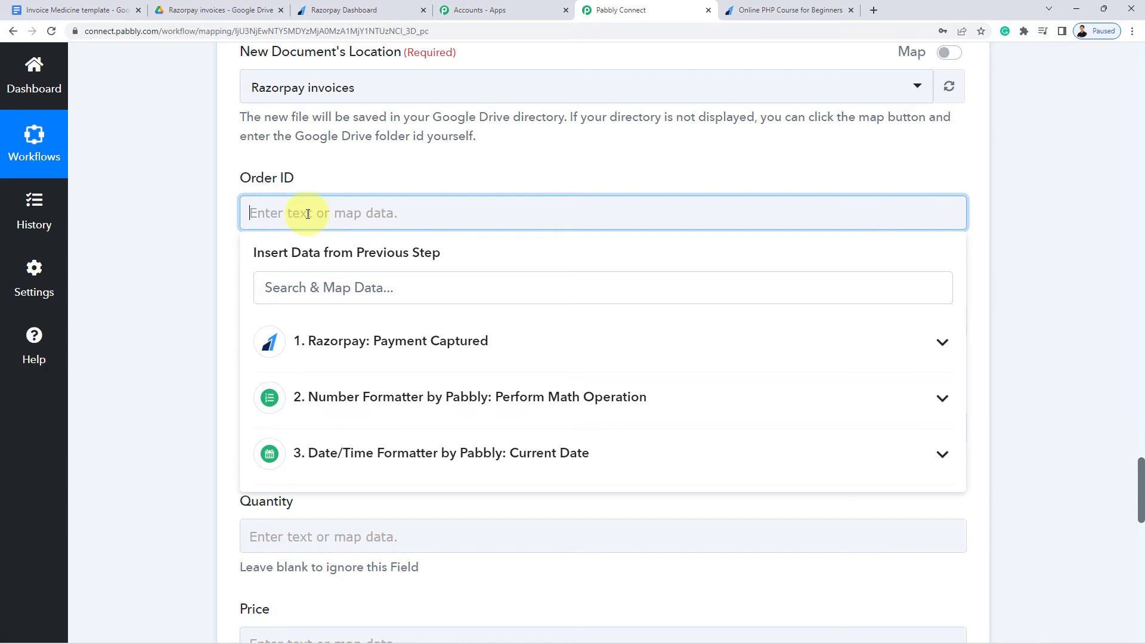
pyautogui.click(363, 348)
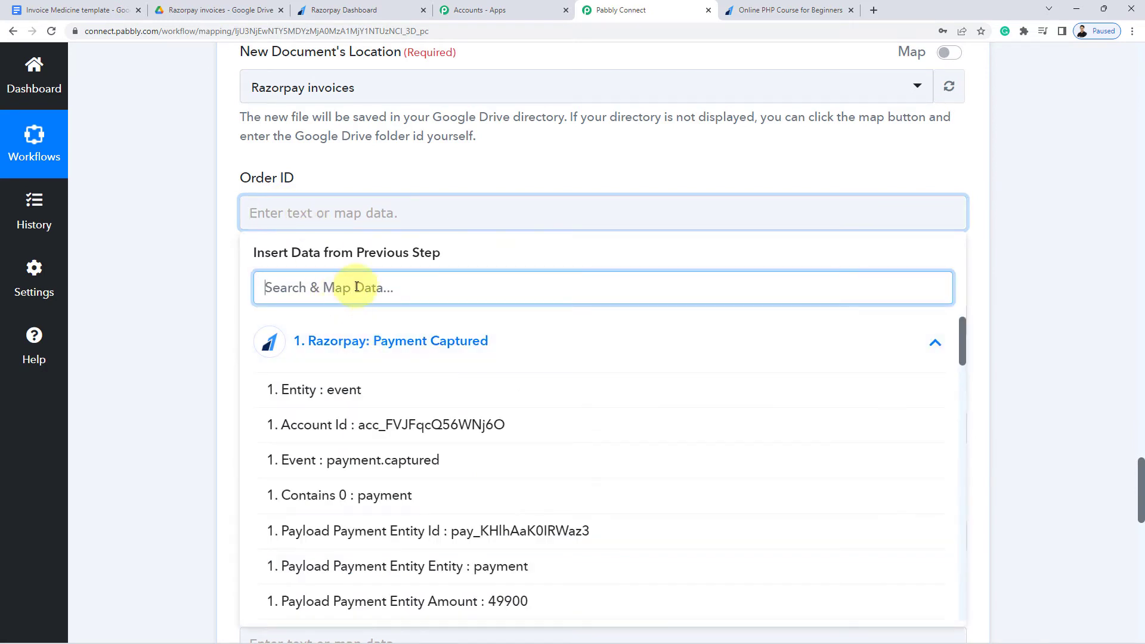
pyautogui.write('order')
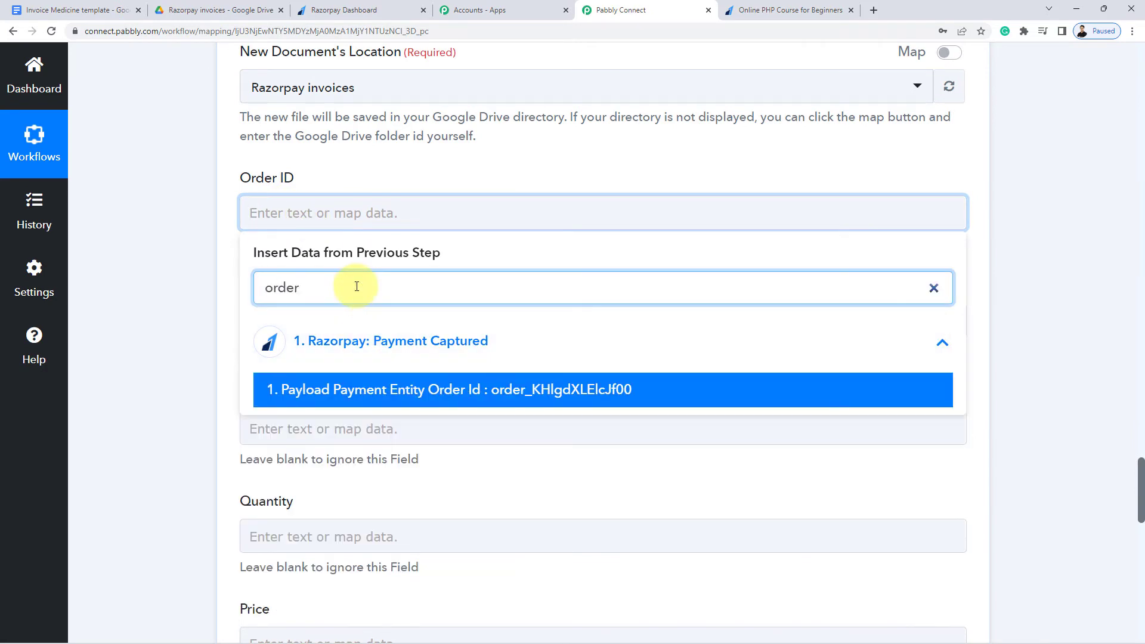
pyautogui.click(478, 389)
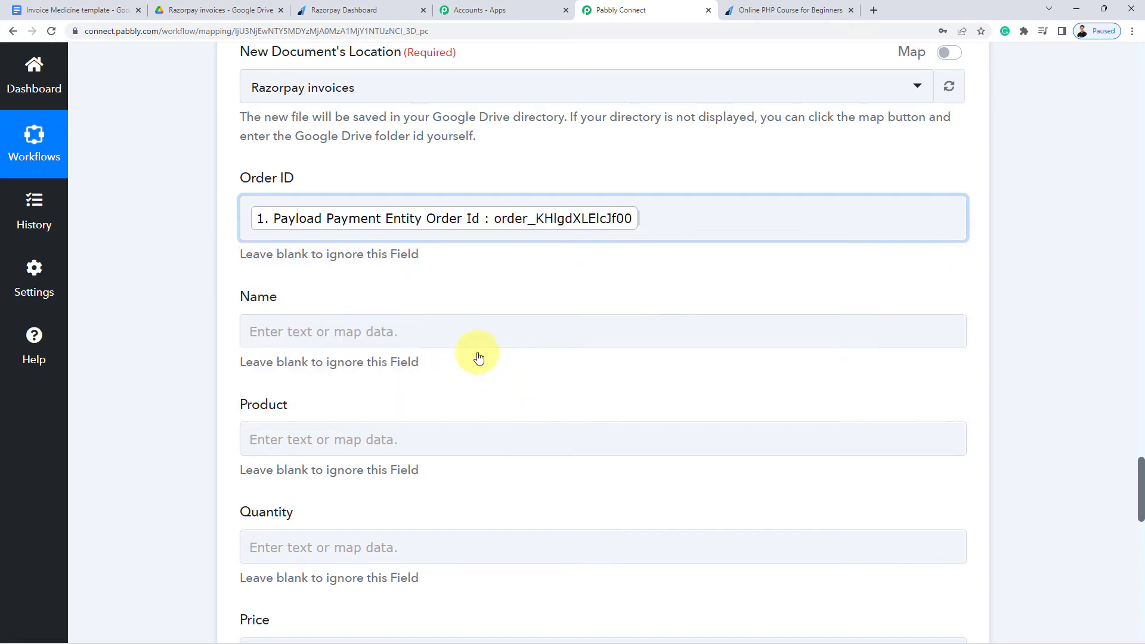
pyautogui.click(221, 238)
# Map the payment notes' Your Full Name value into the Name field
pyautogui.scroll(-2, 219, 238)
pyautogui.click(302, 215)
pyautogui.click(331, 341)
pyautogui.click(343, 288)
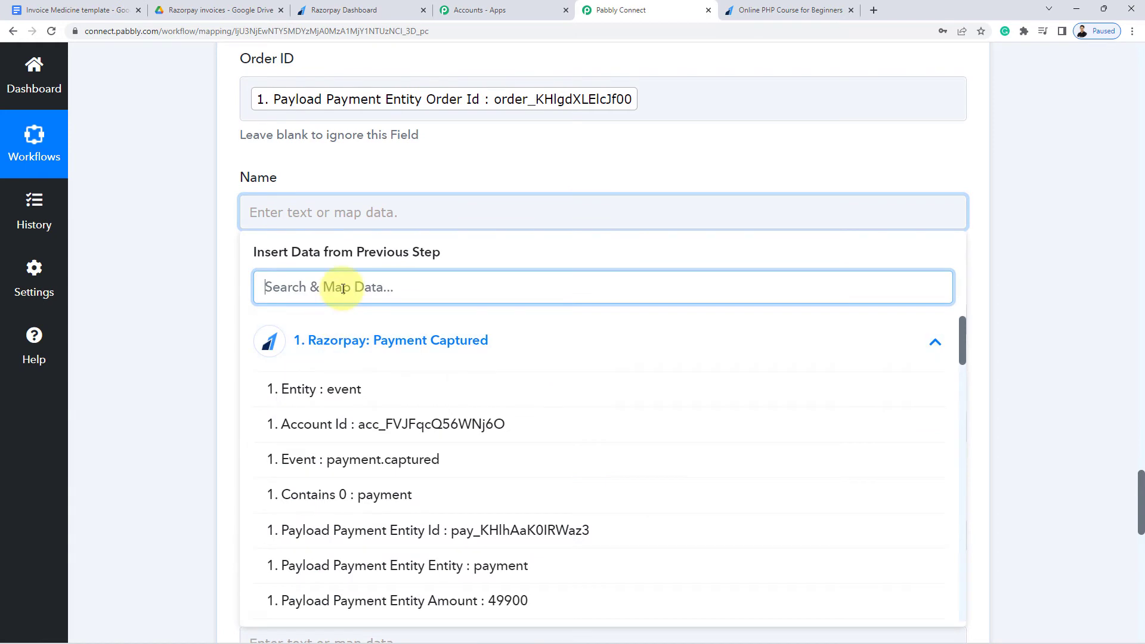
pyautogui.write('name')
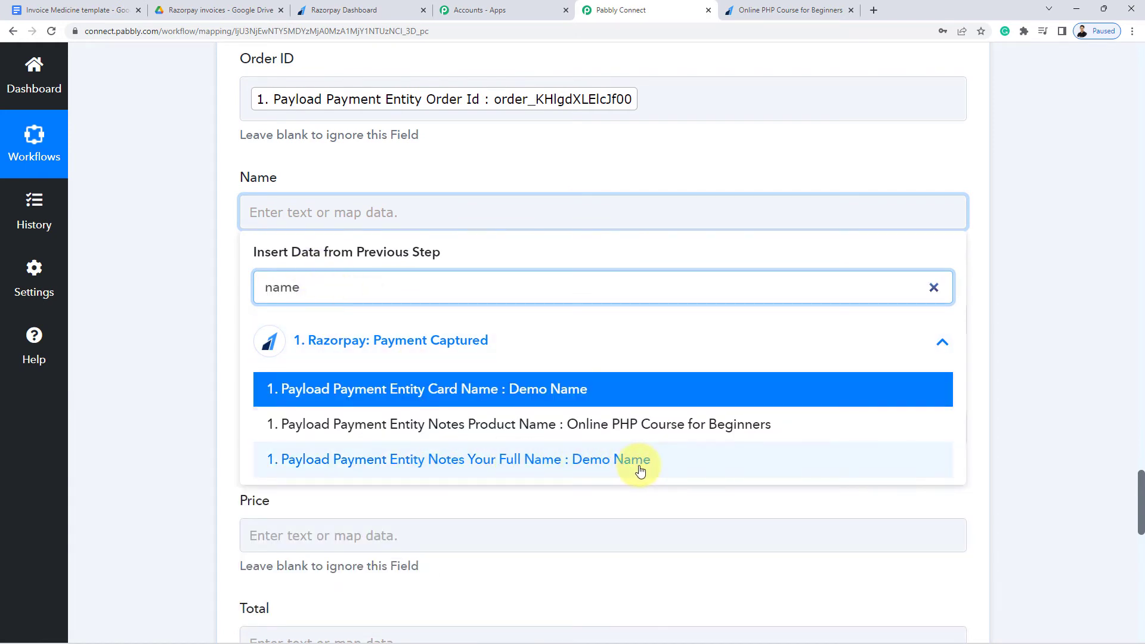
pyautogui.click(594, 470)
pyautogui.click(186, 250)
# Map the payment notes' Product Name into the Product field
pyautogui.scroll(-1, 186, 250)
pyautogui.scroll(-2, 186, 251)
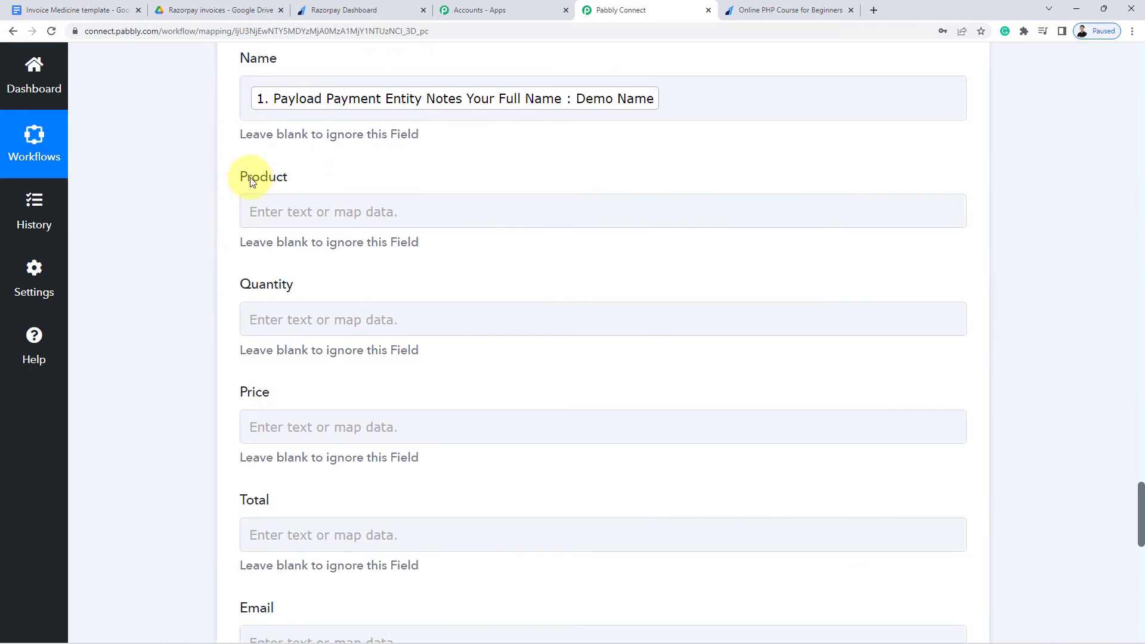
pyautogui.moveTo(235, 176); pyautogui.dragTo(326, 180)
pyautogui.click(286, 211)
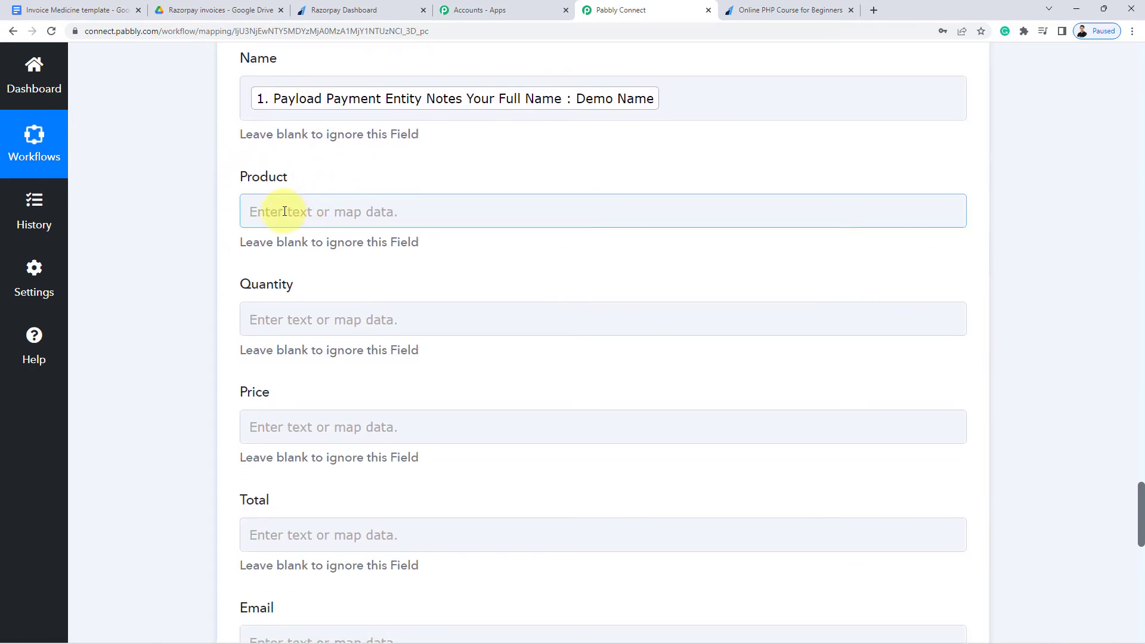
pyautogui.click(285, 211)
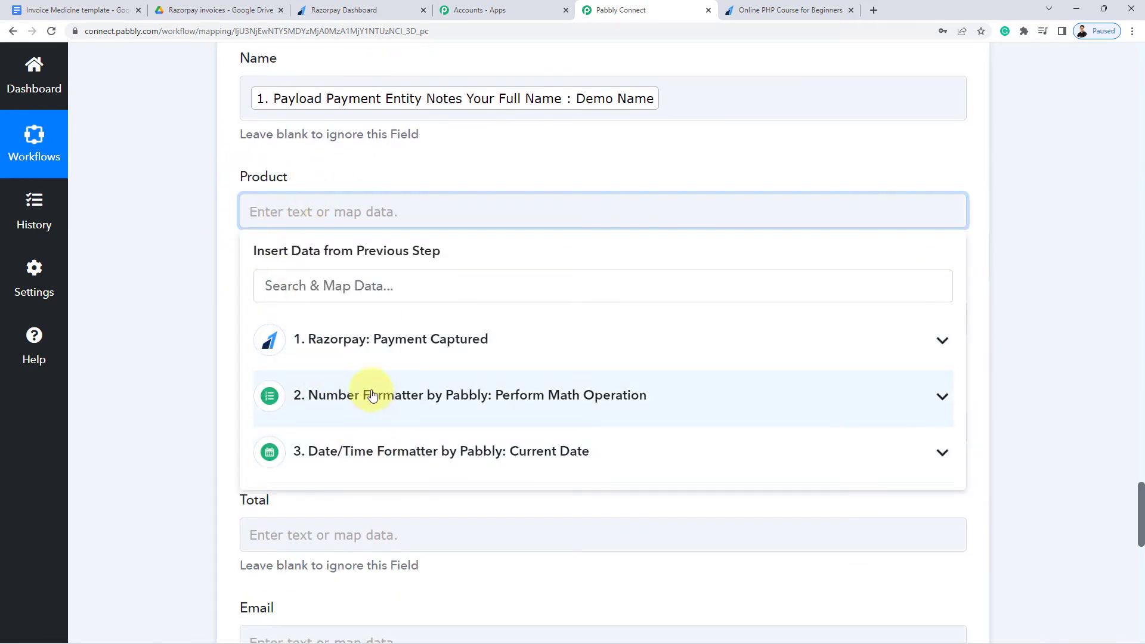
pyautogui.click(312, 337)
pyautogui.click(319, 289)
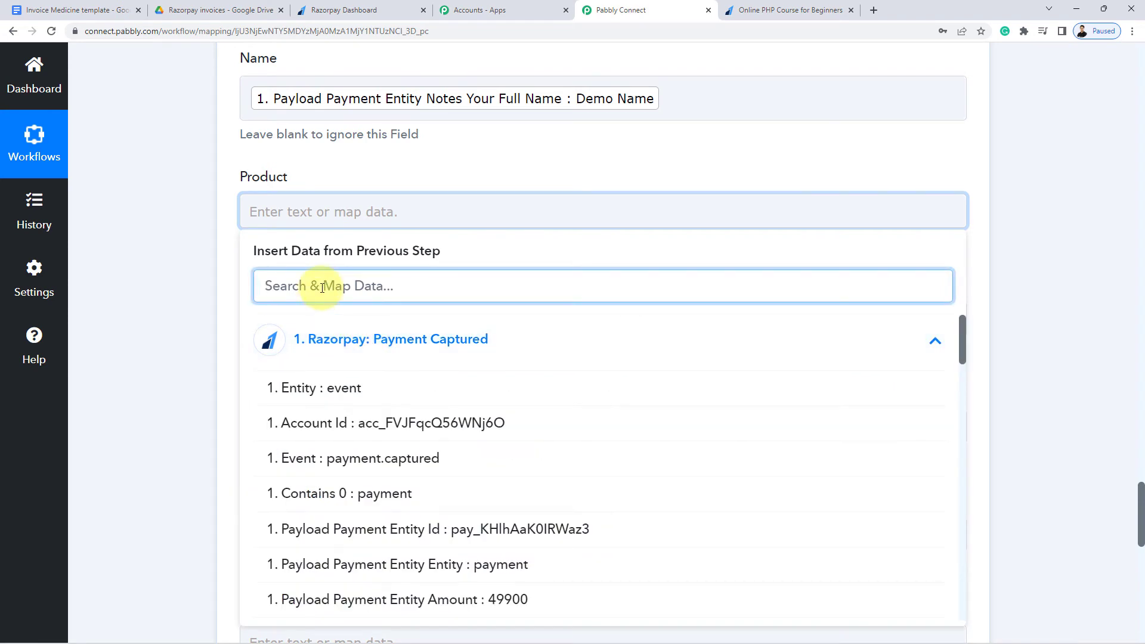
pyautogui.write('produ')
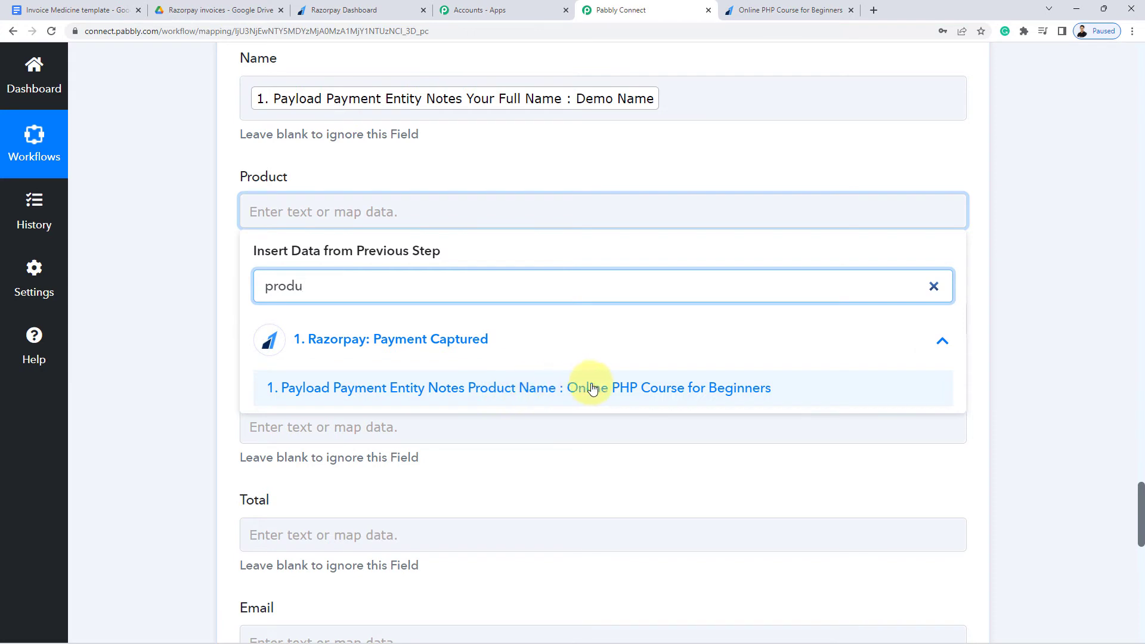
pyautogui.click(689, 393)
pyautogui.click(204, 262)
# Enter 1 as the invoice Quantity
pyautogui.scroll(-1, 330, 281)
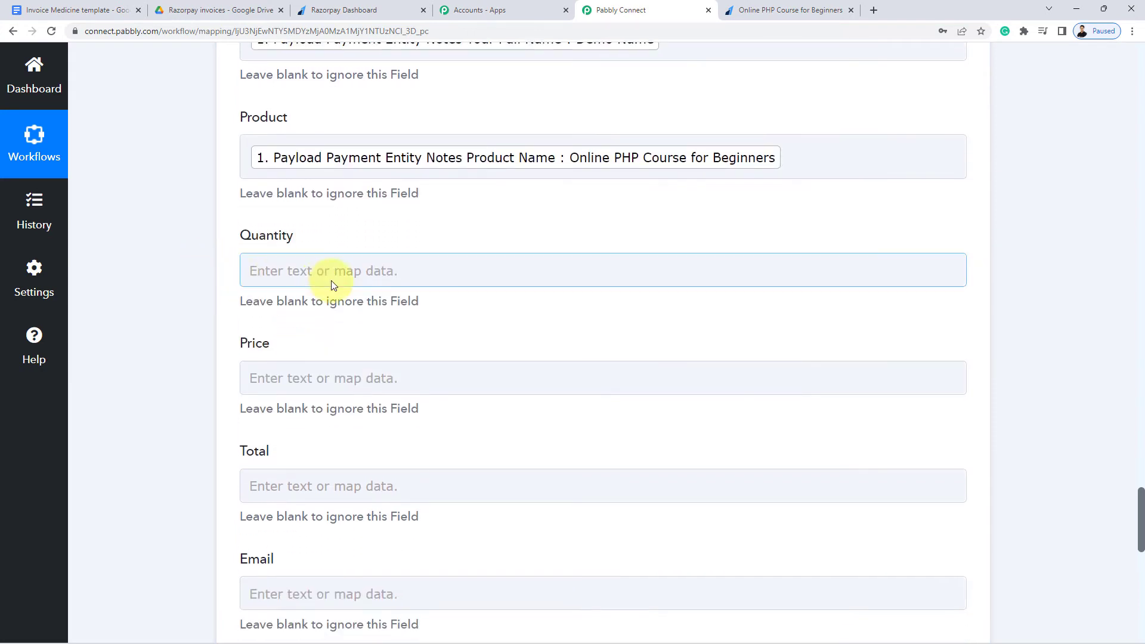
pyautogui.click(331, 269)
pyautogui.write('1')
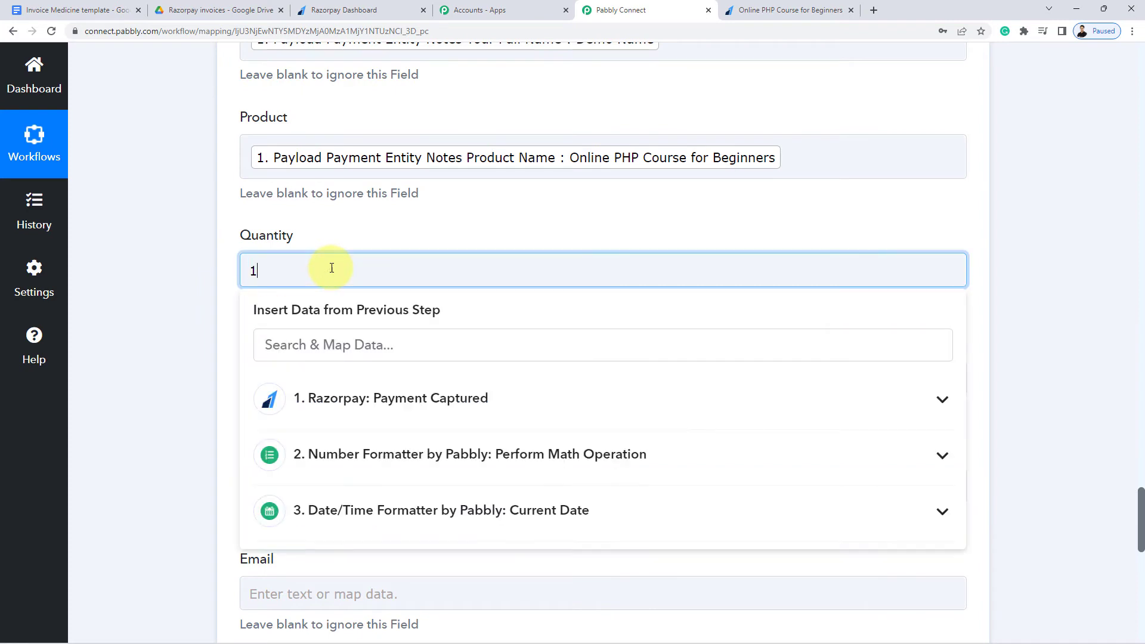
pyautogui.click(206, 275)
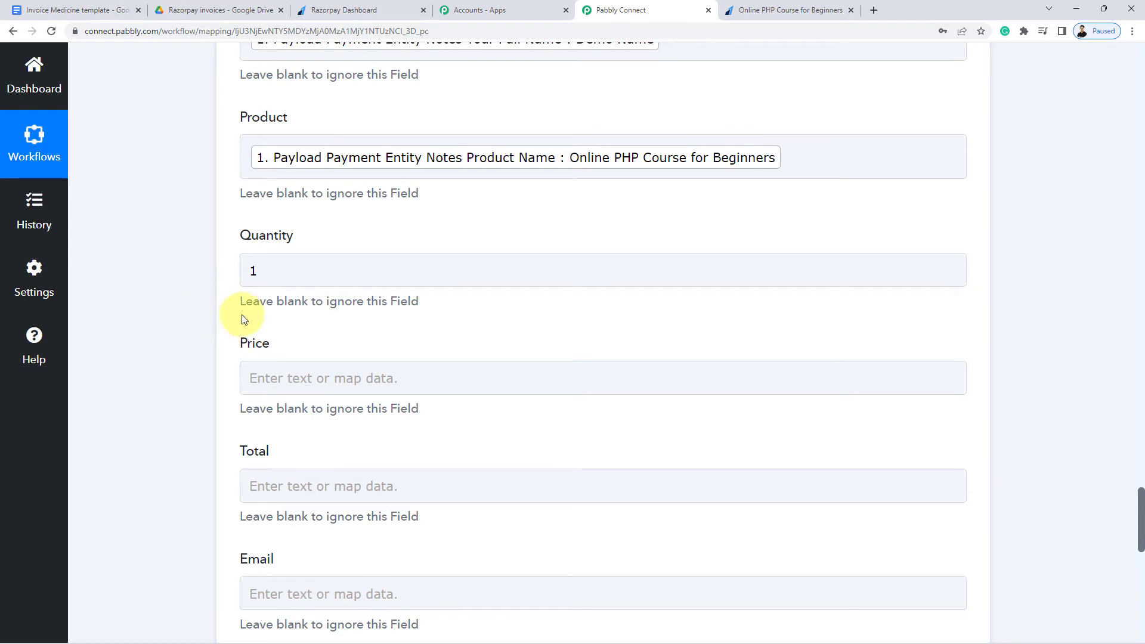
# Map the Number Formatter's Result of 499 into the Price field
pyautogui.scroll(1, 552, 152)
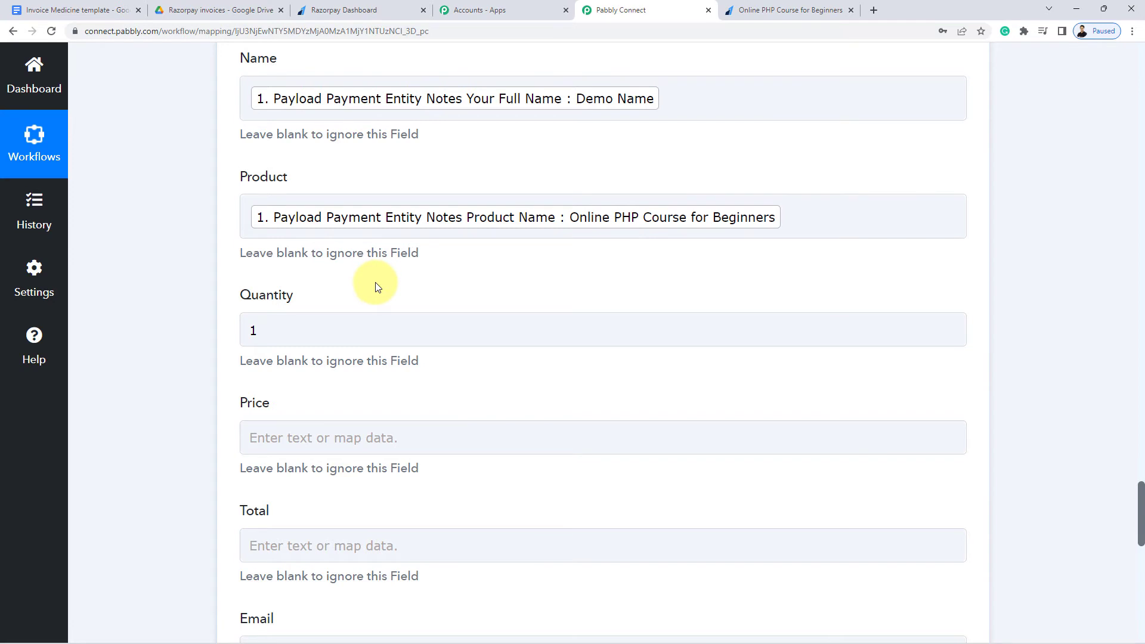
pyautogui.scroll(-3, 375, 286)
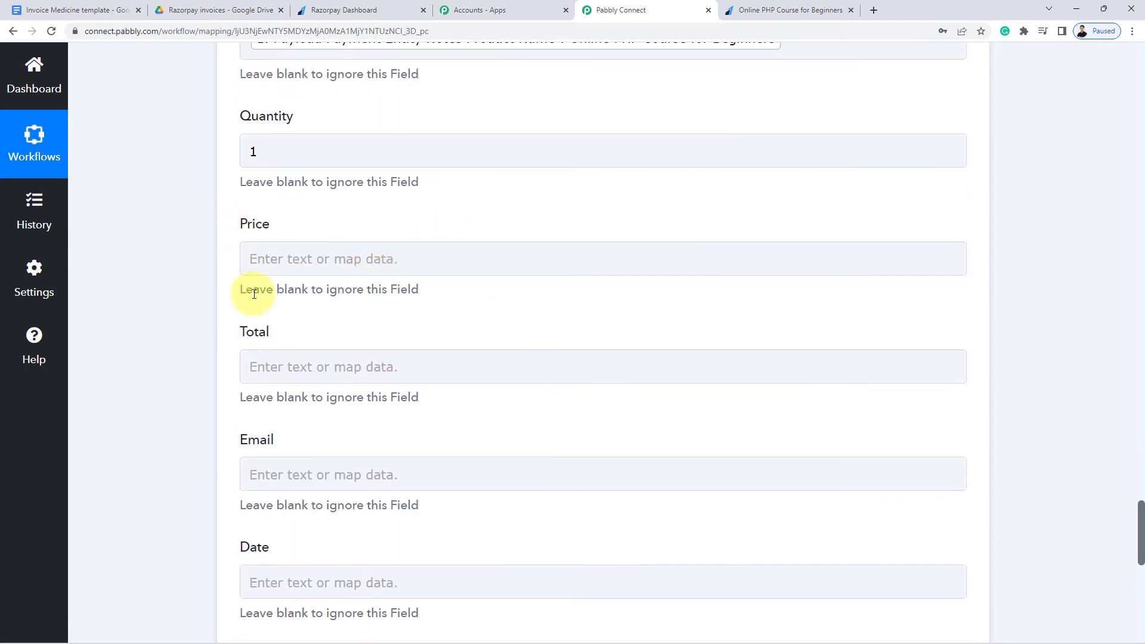
pyautogui.click(308, 258)
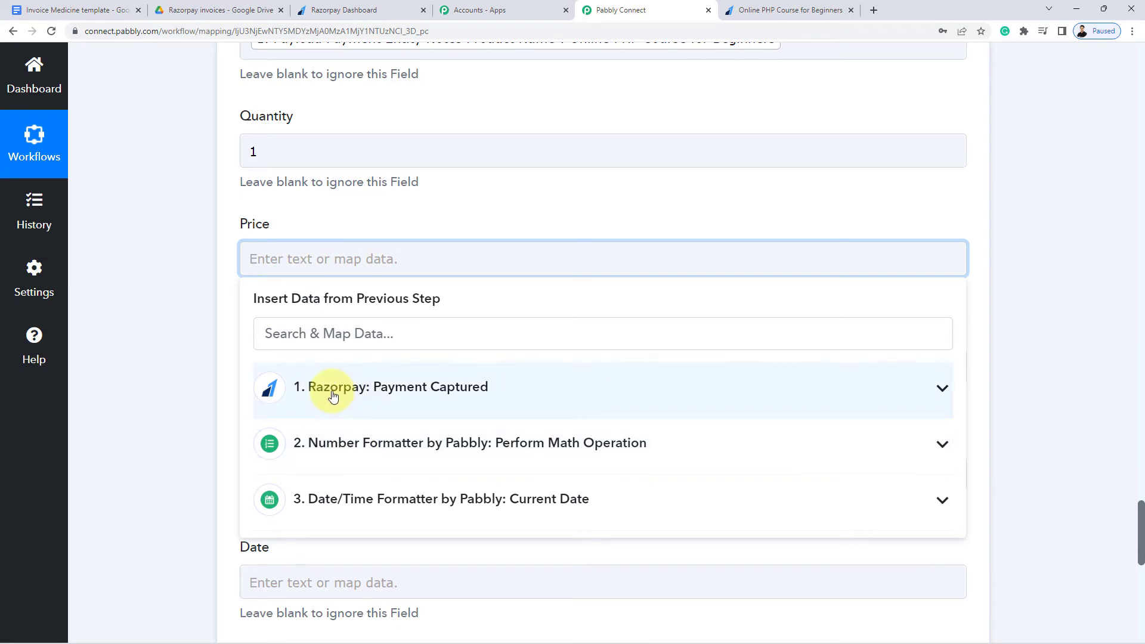
pyautogui.click(365, 441)
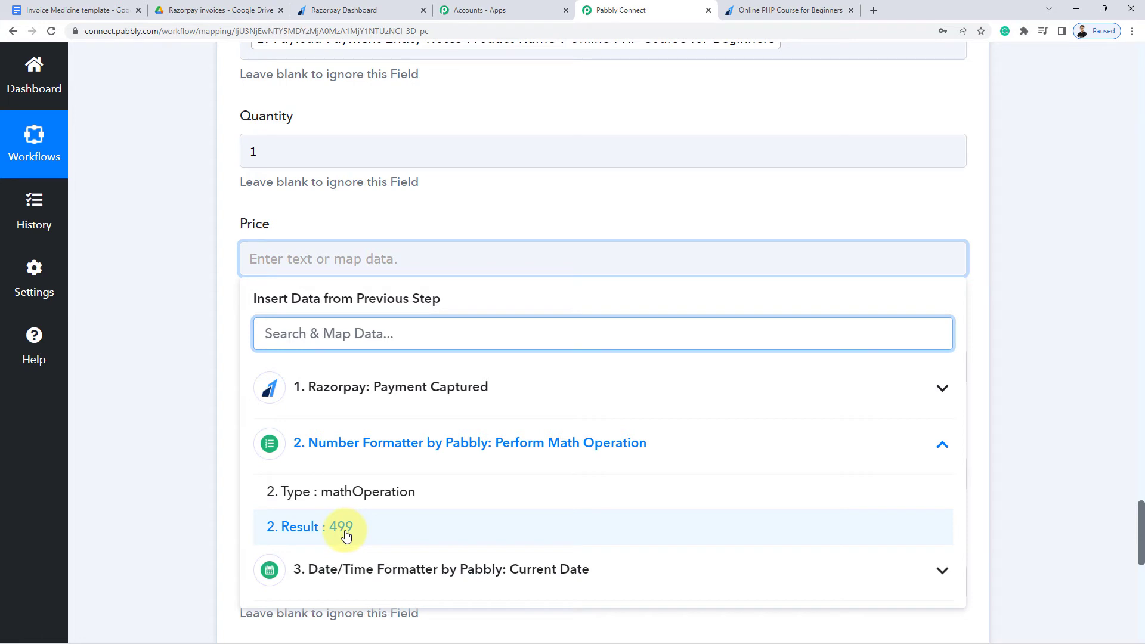
pyautogui.click(345, 528)
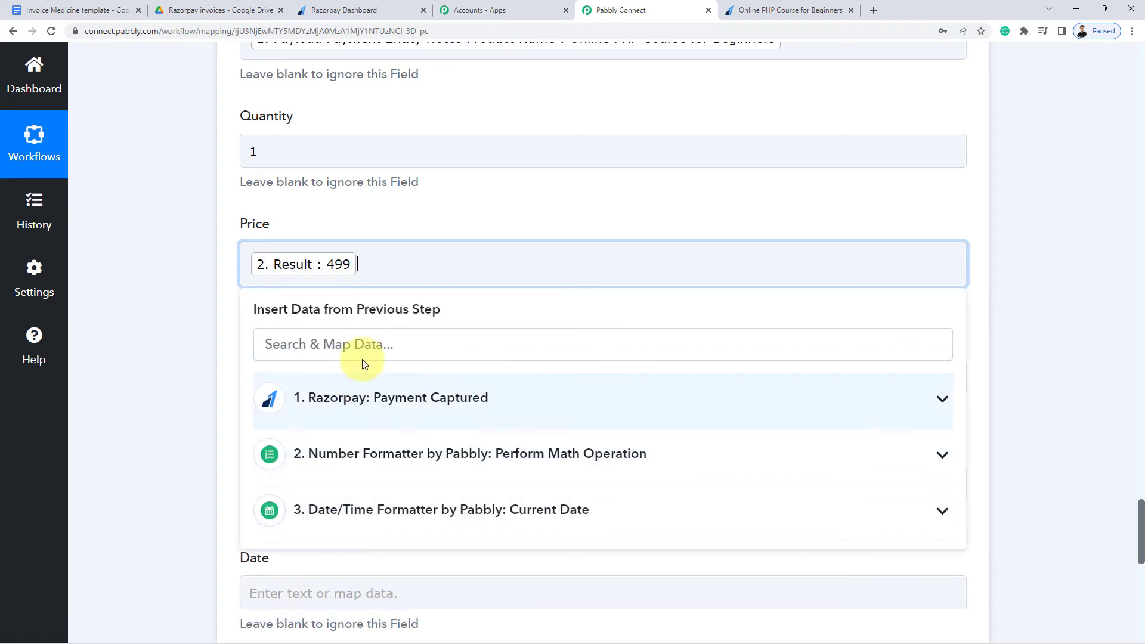
pyautogui.click(197, 281)
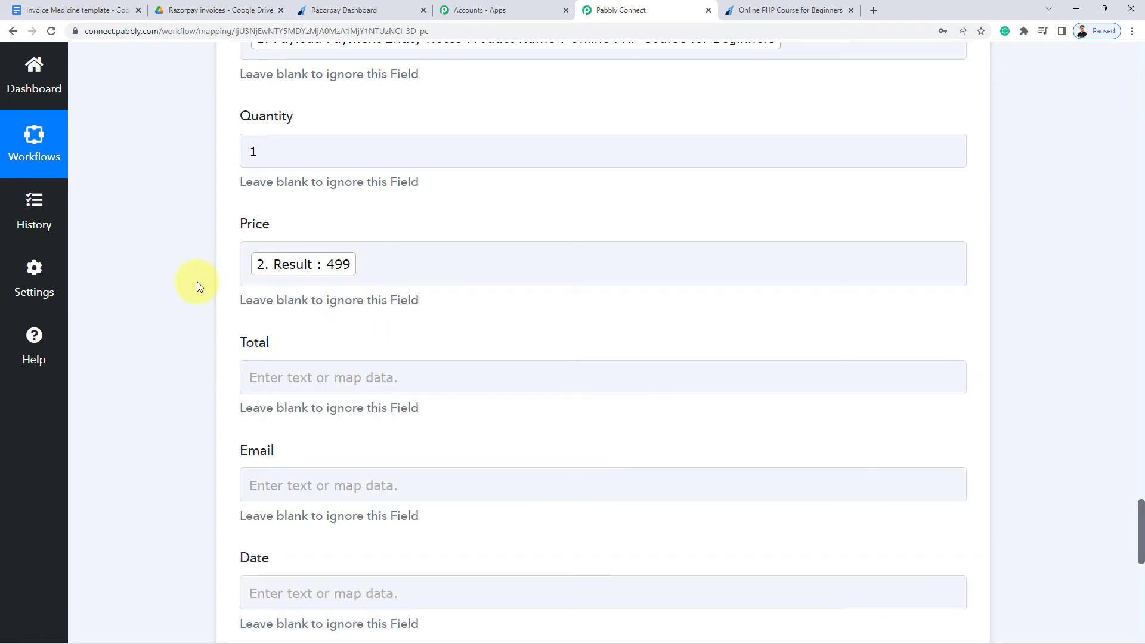
pyautogui.scroll(-1, 197, 281)
pyautogui.click(428, 211)
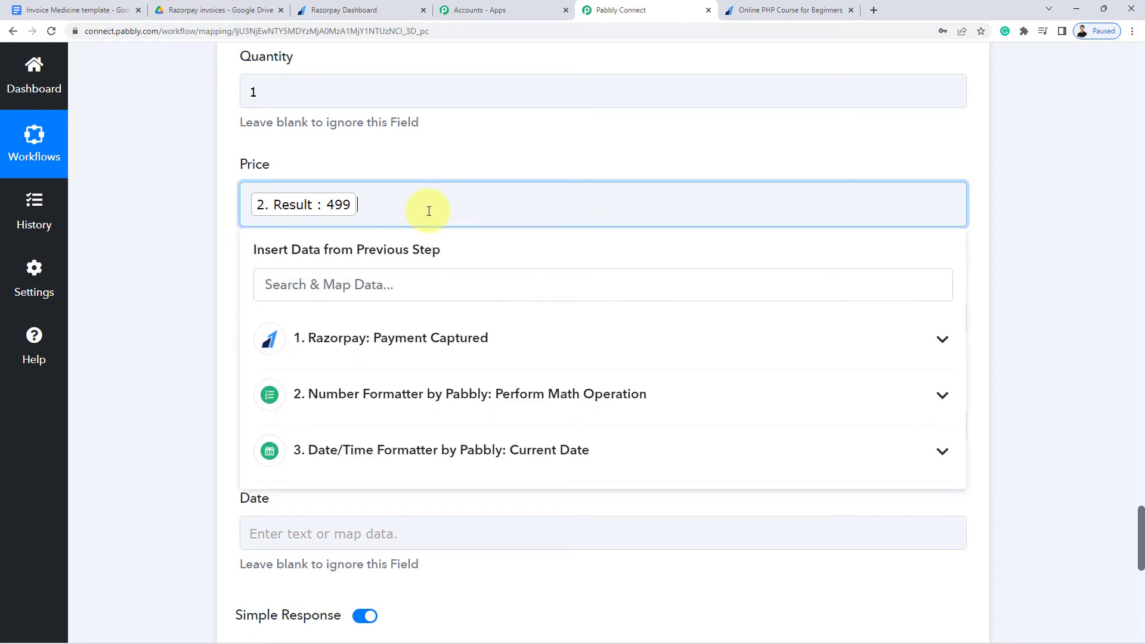
pyautogui.click(183, 228)
pyautogui.scroll(-2, 184, 228)
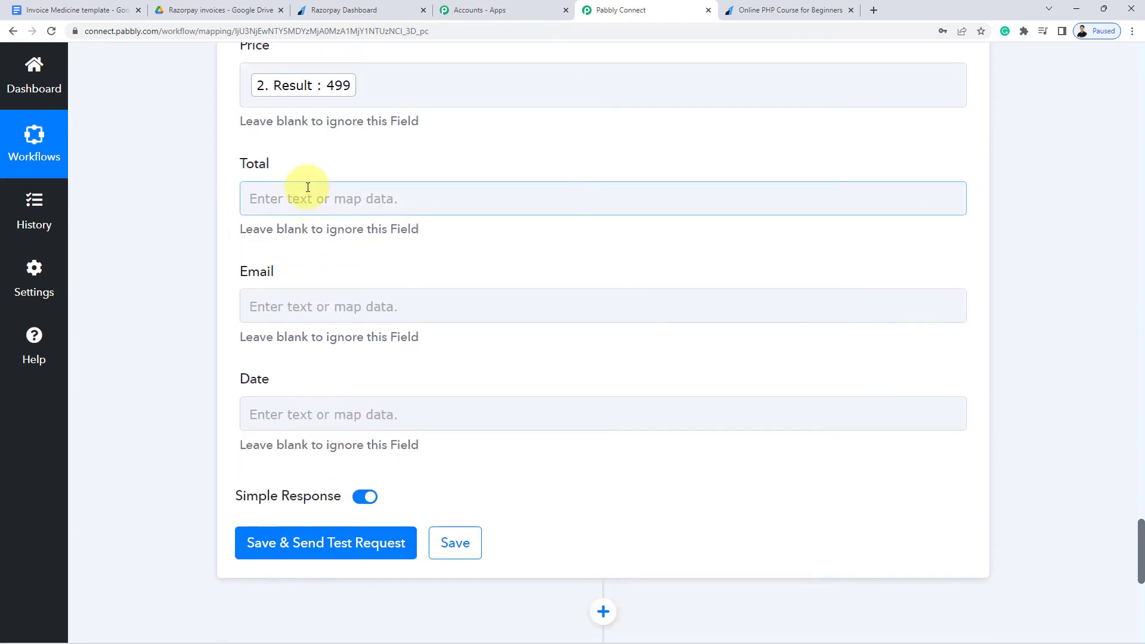
# Map the Number Formatter's Result of 499 into the Total field
pyautogui.click(297, 193)
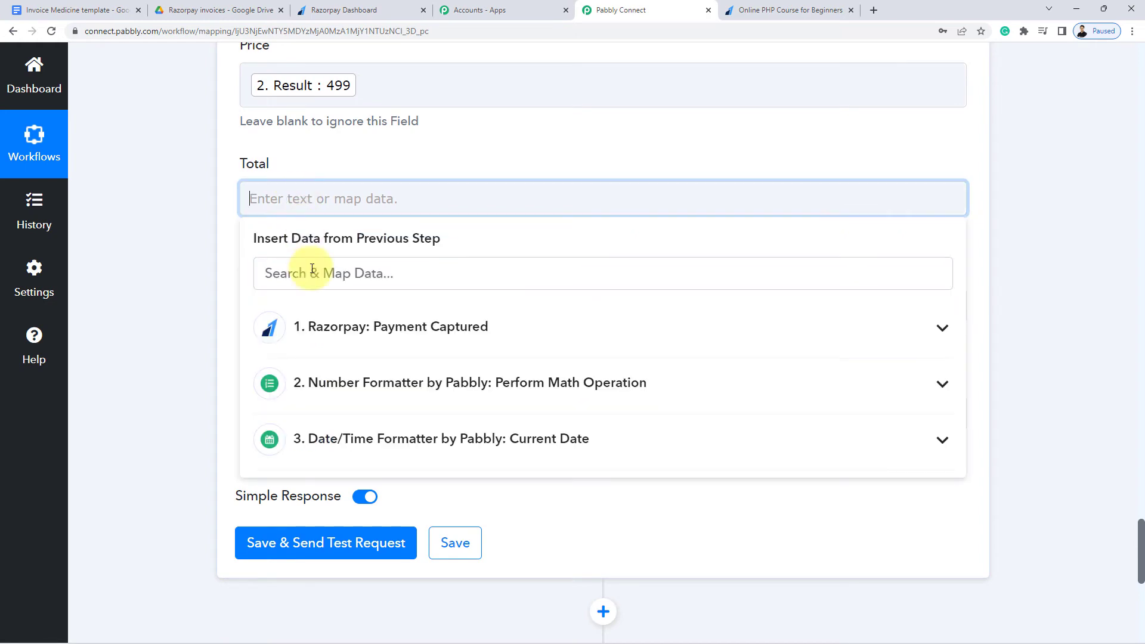
pyautogui.click(359, 390)
pyautogui.click(340, 468)
pyautogui.click(189, 206)
# Map the payment's Notes Your Email value into the Email field, replacing the first wrong pick
pyautogui.scroll(-2, 188, 206)
pyautogui.click(286, 197)
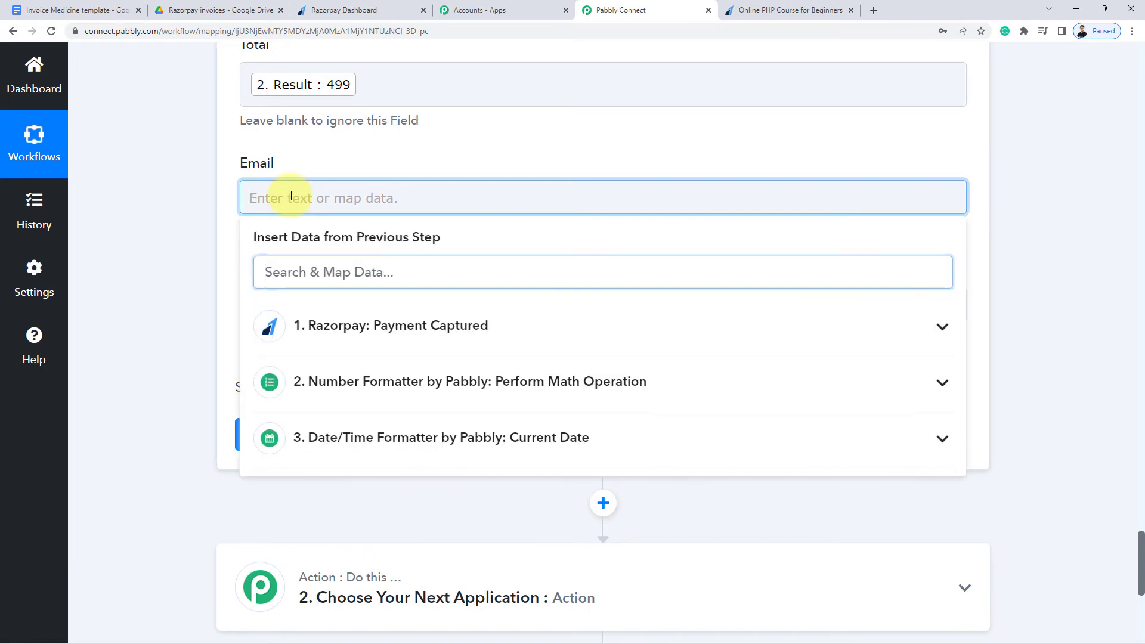
pyautogui.click(332, 327)
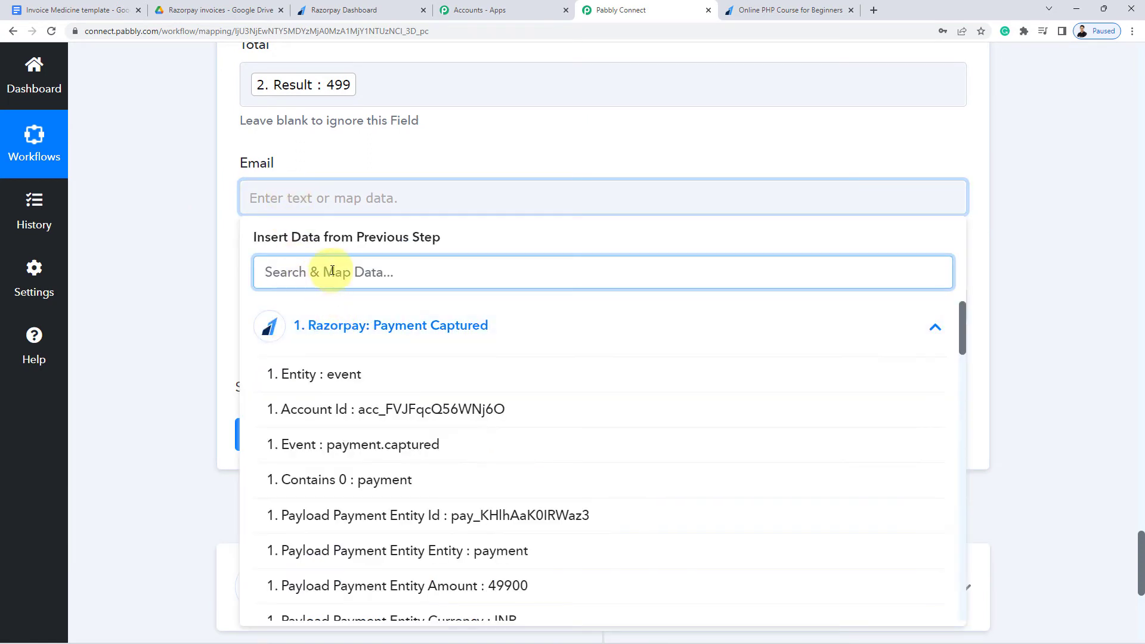
pyautogui.write('emal')
pyautogui.press('BackSpace')
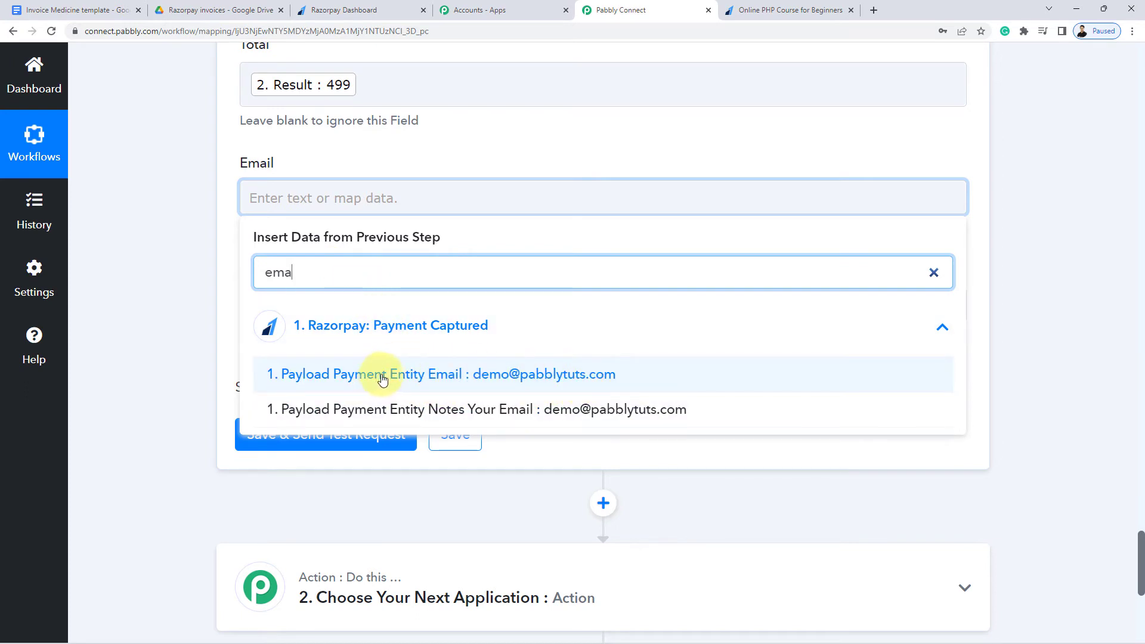
pyautogui.click(511, 373)
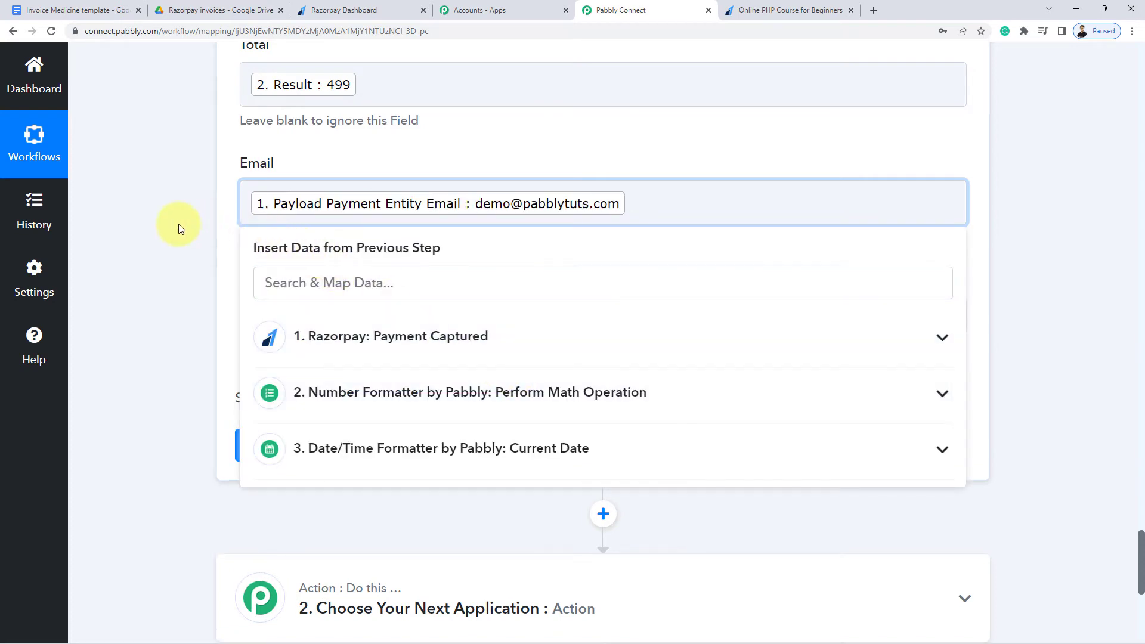
pyautogui.click(178, 229)
pyautogui.click(685, 202)
pyautogui.press('BackSpace')
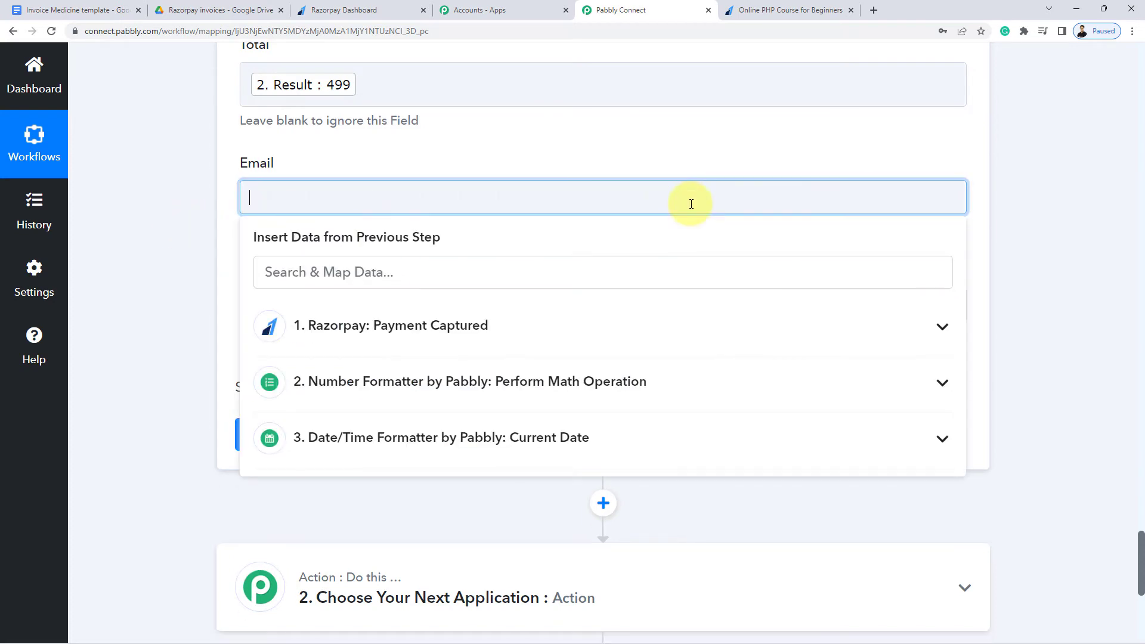
pyautogui.click(396, 277)
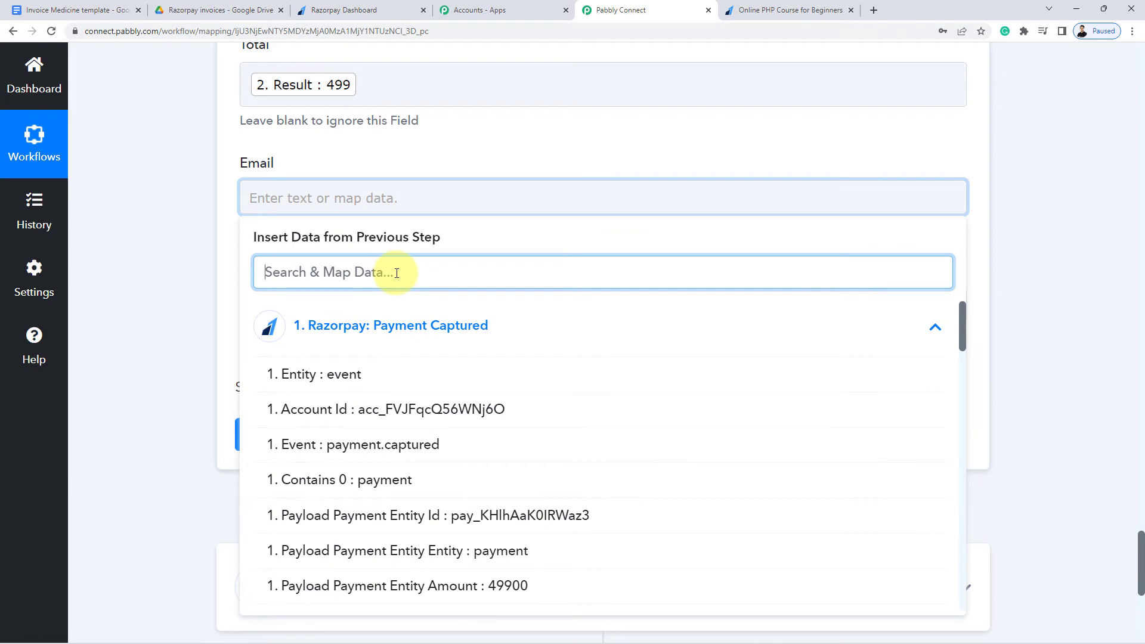
pyautogui.write('email')
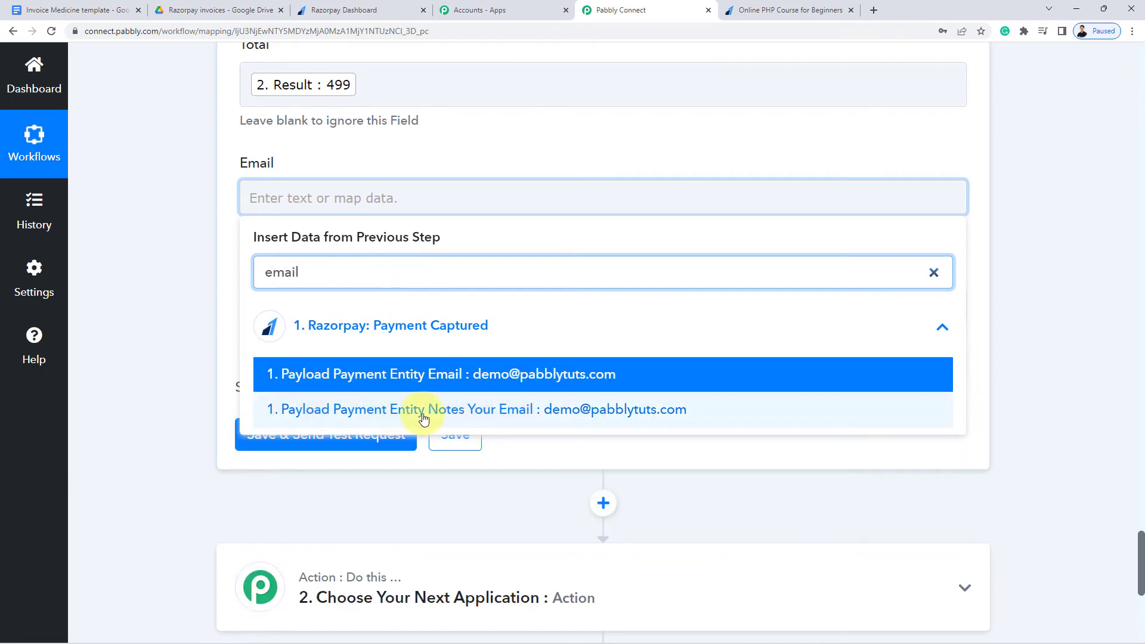
pyautogui.click(559, 419)
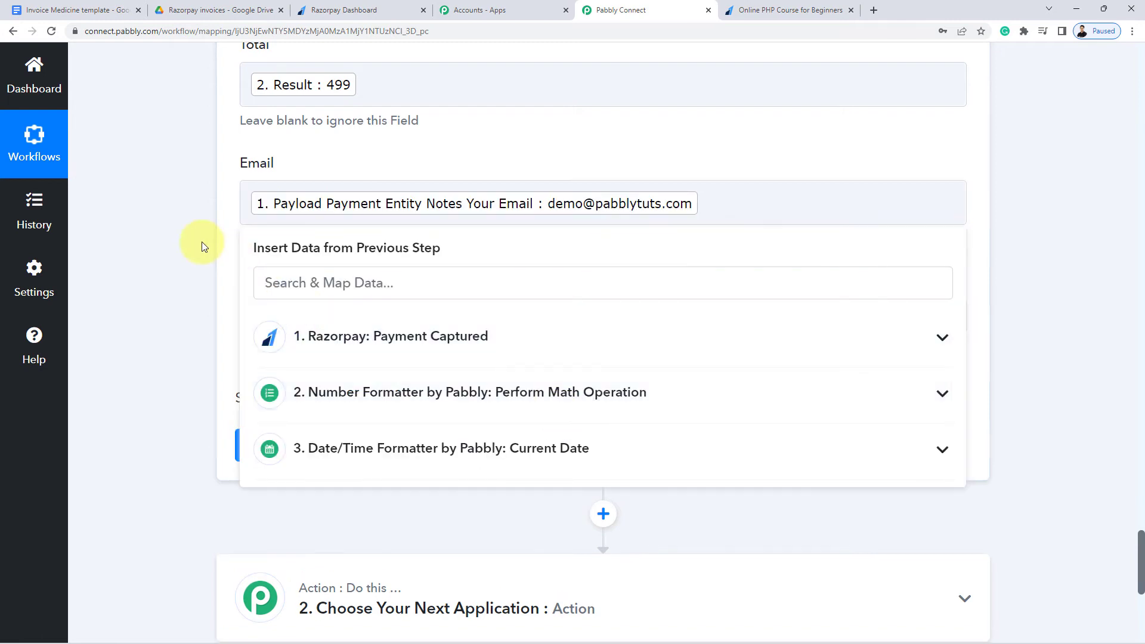
pyautogui.click(201, 242)
# Map the Date/Time Formatter's current Datetime into the Date field
pyautogui.scroll(-2, 201, 241)
pyautogui.click(301, 194)
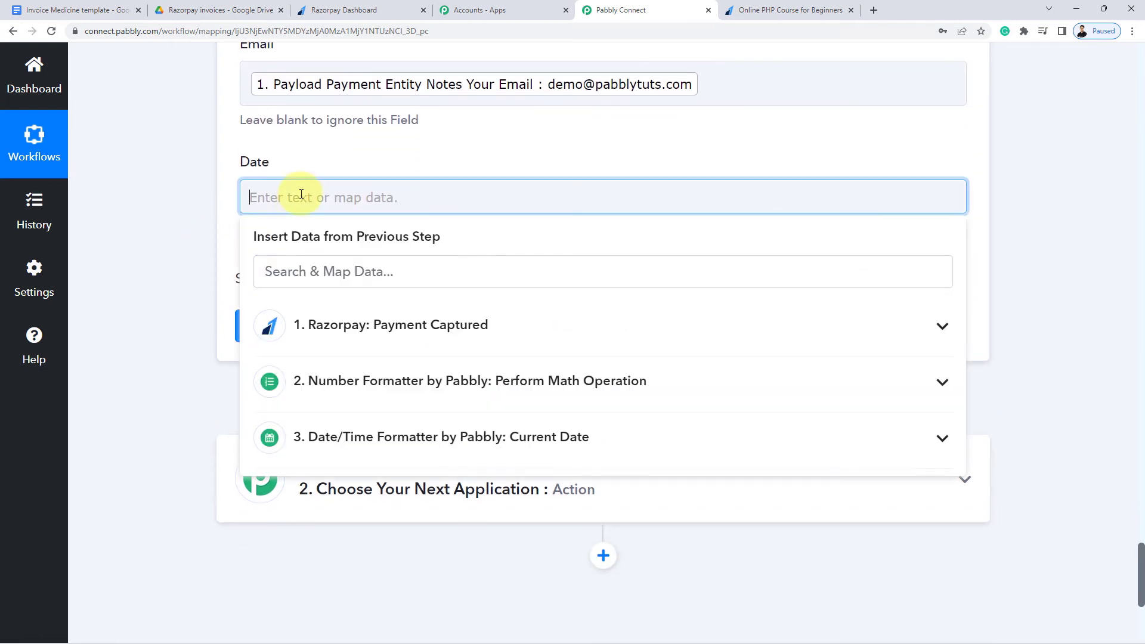
pyautogui.click(552, 442)
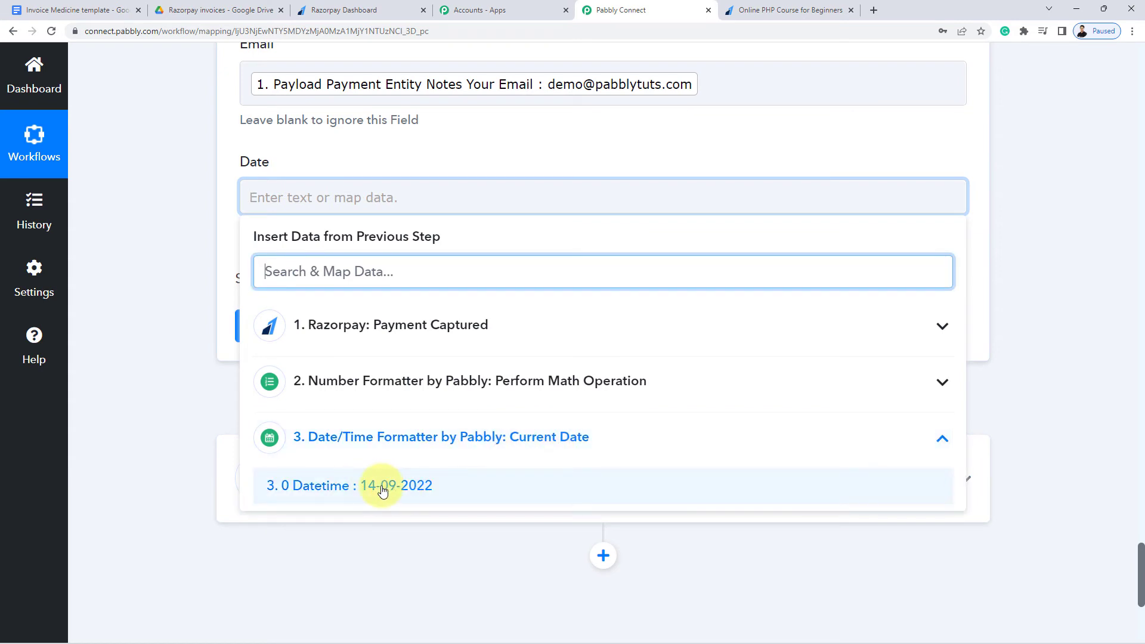
pyautogui.click(382, 490)
pyautogui.click(97, 263)
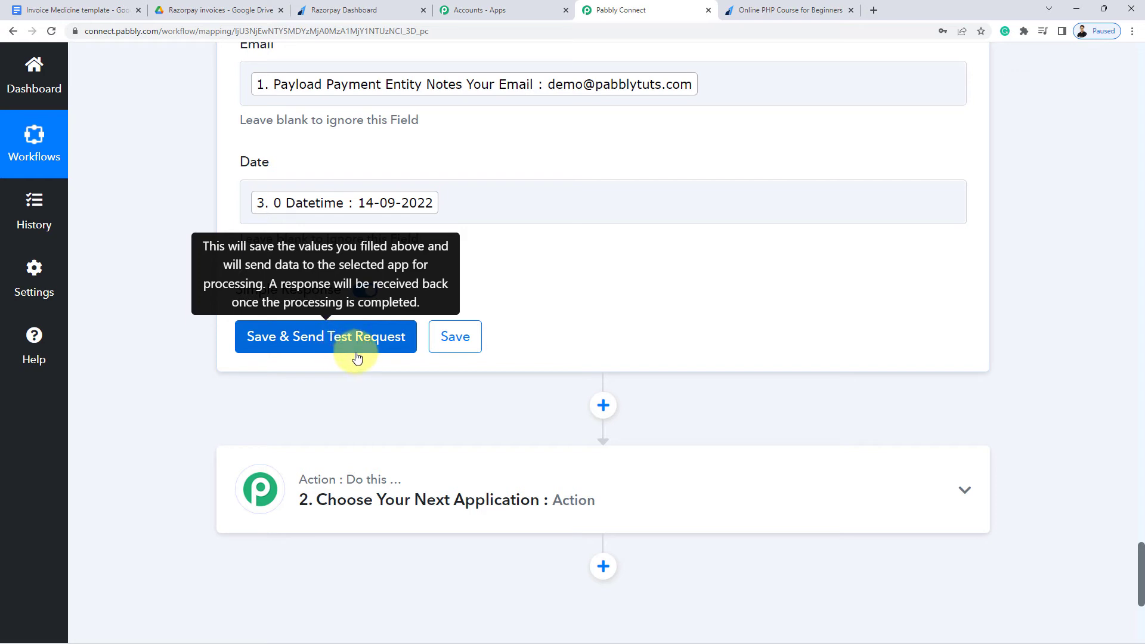
pyautogui.click(250, 6)
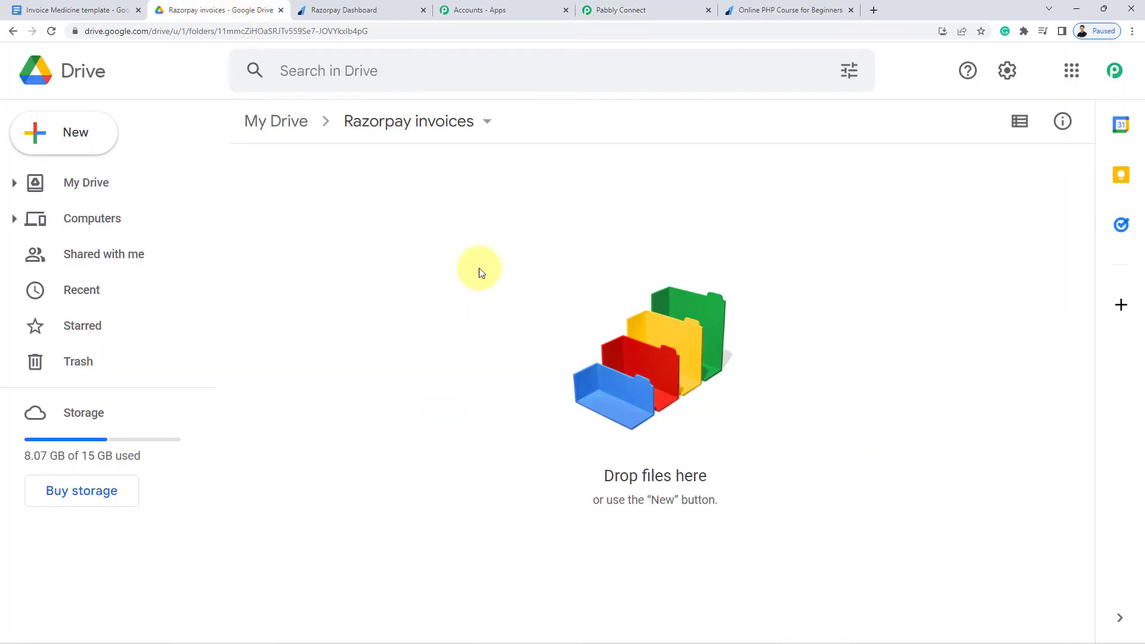
# Send a test request for the Google Docs step and check Drive for the new invoice
pyautogui.click(639, 10)
pyautogui.click(281, 328)
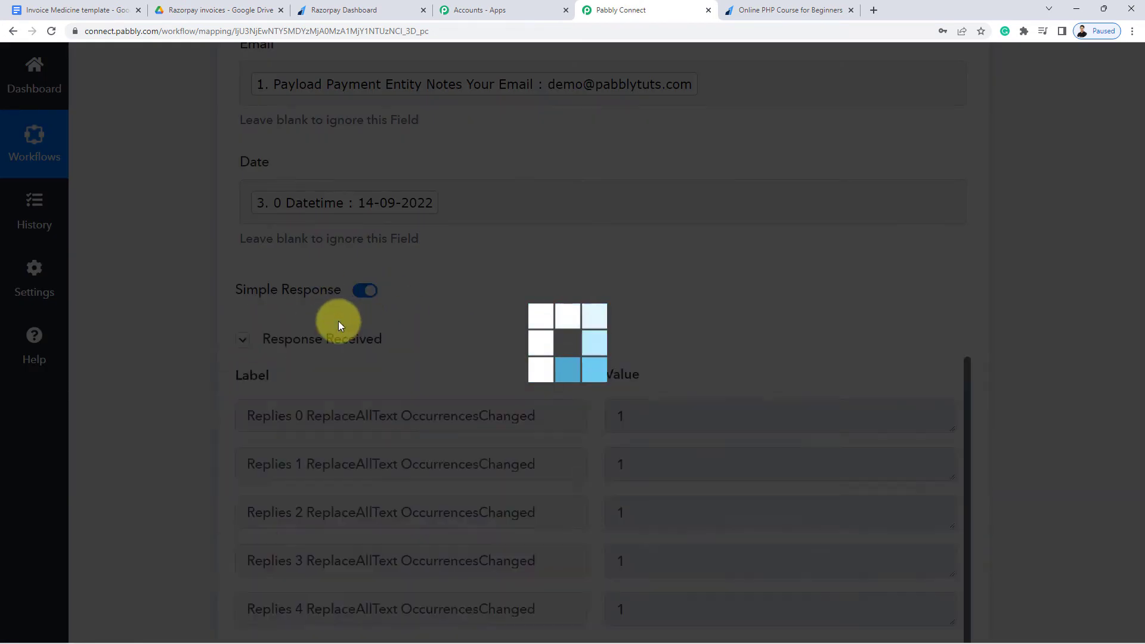
pyautogui.scroll(-3, 787, 299)
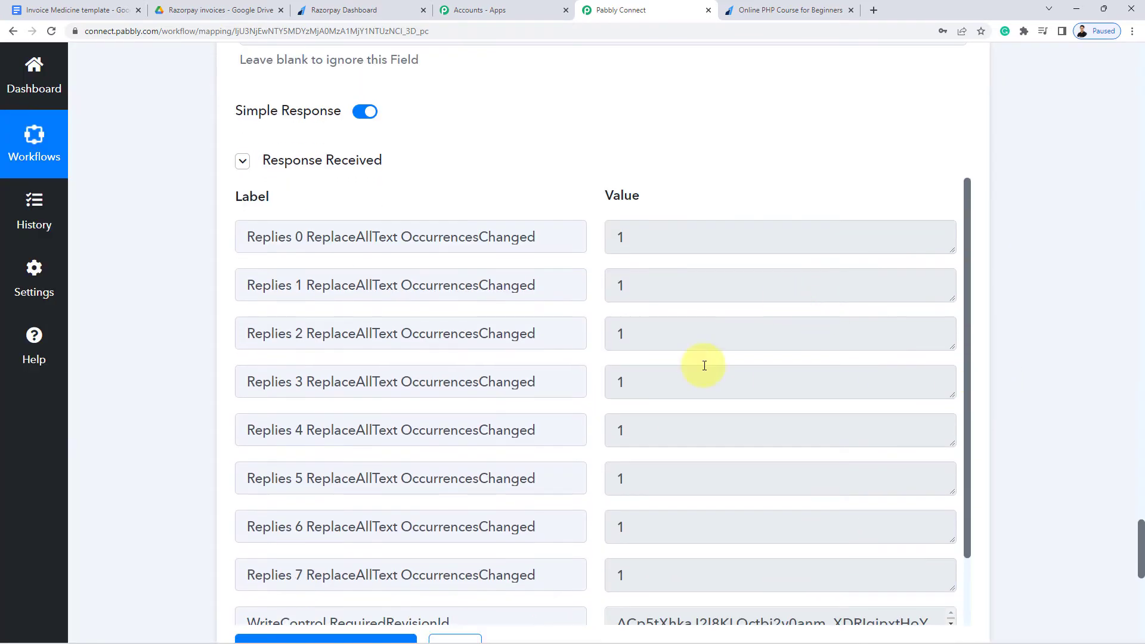
pyautogui.click(248, 9)
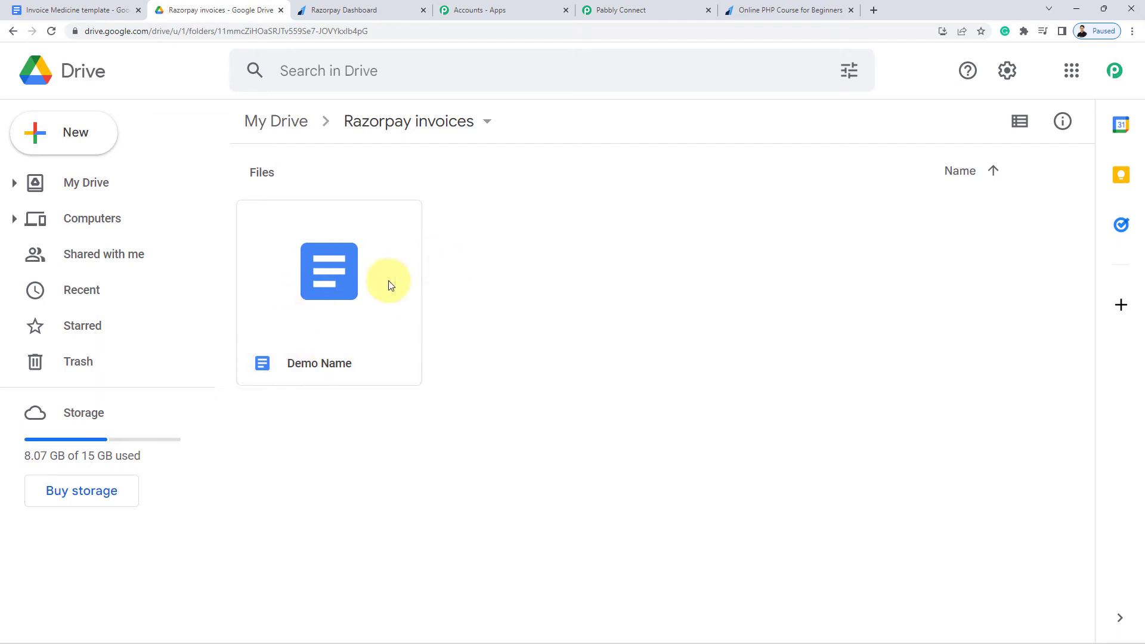
# Open the Demo Name invoice, check its filled-in order, price, email and date, then close it
pyautogui.doubleClick(363, 300)
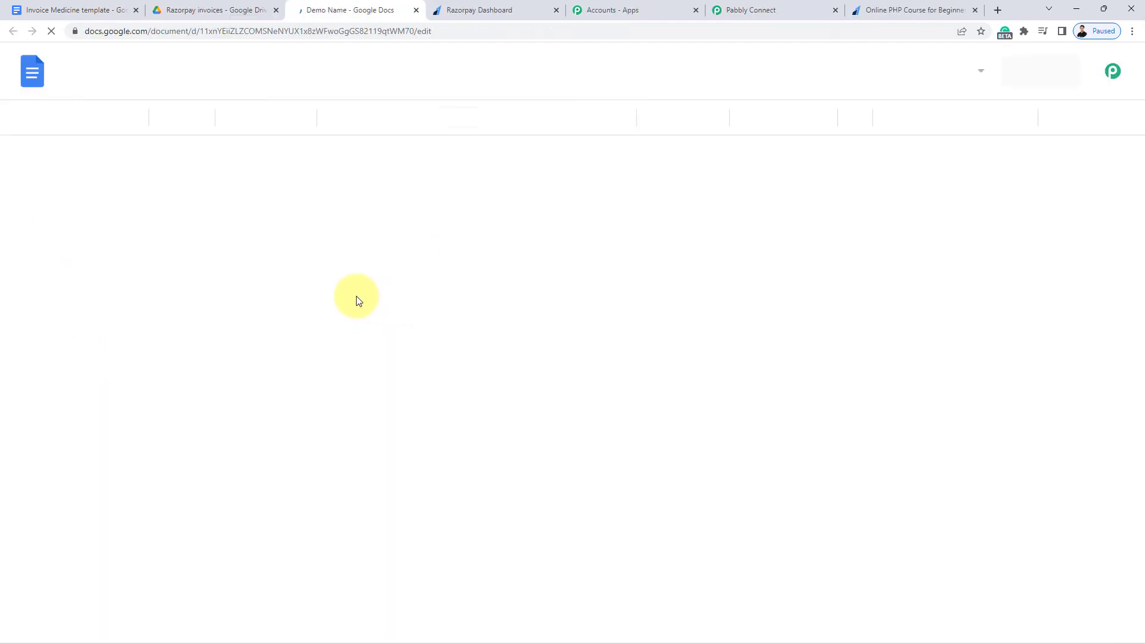
pyautogui.scroll(-1, 217, 337)
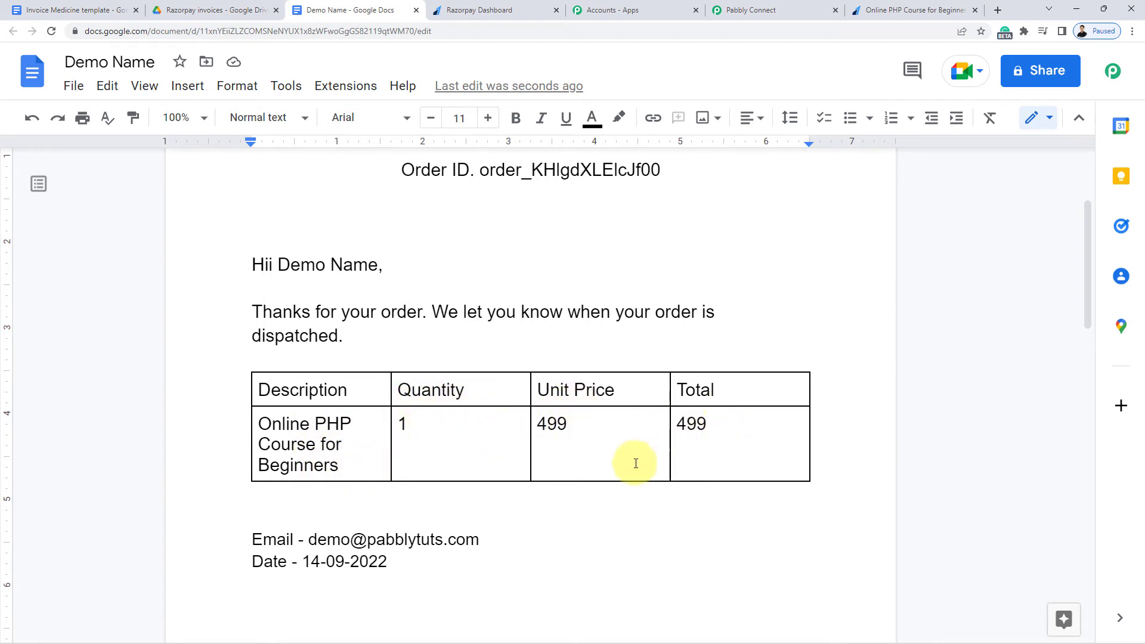
pyautogui.scroll(-1, 370, 531)
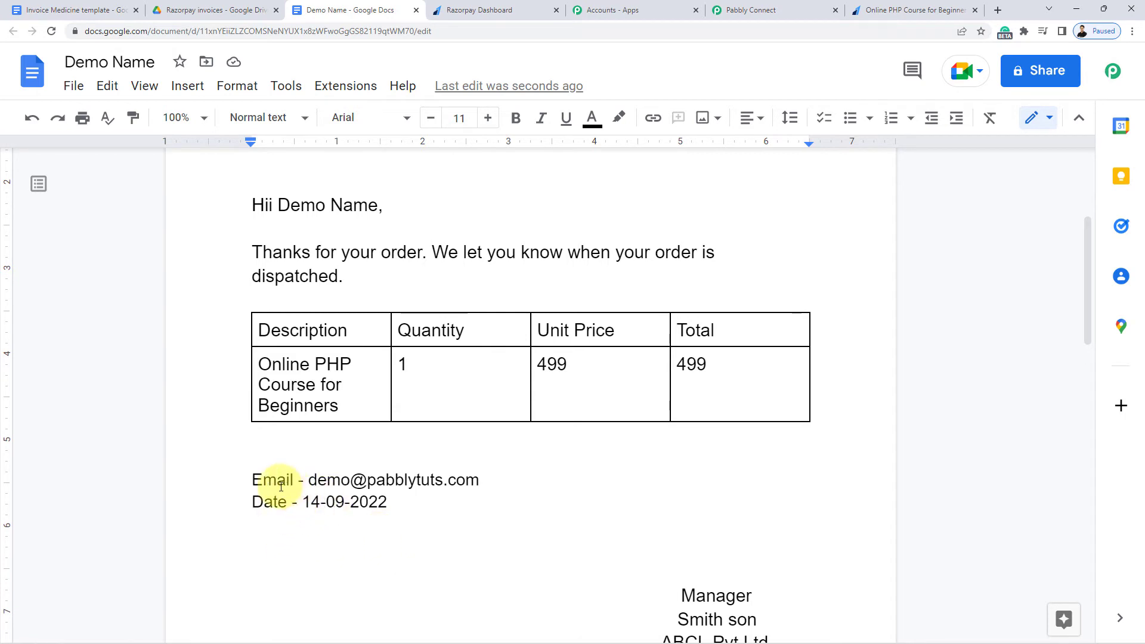
pyautogui.scroll(-2, 560, 507)
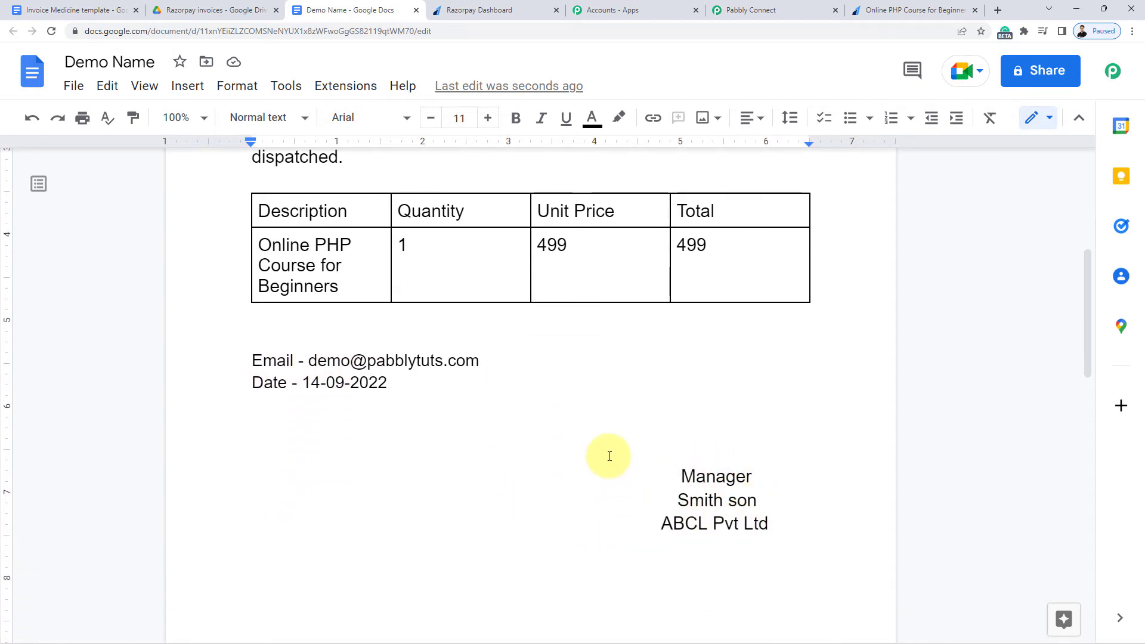
pyautogui.scroll(6, 608, 459)
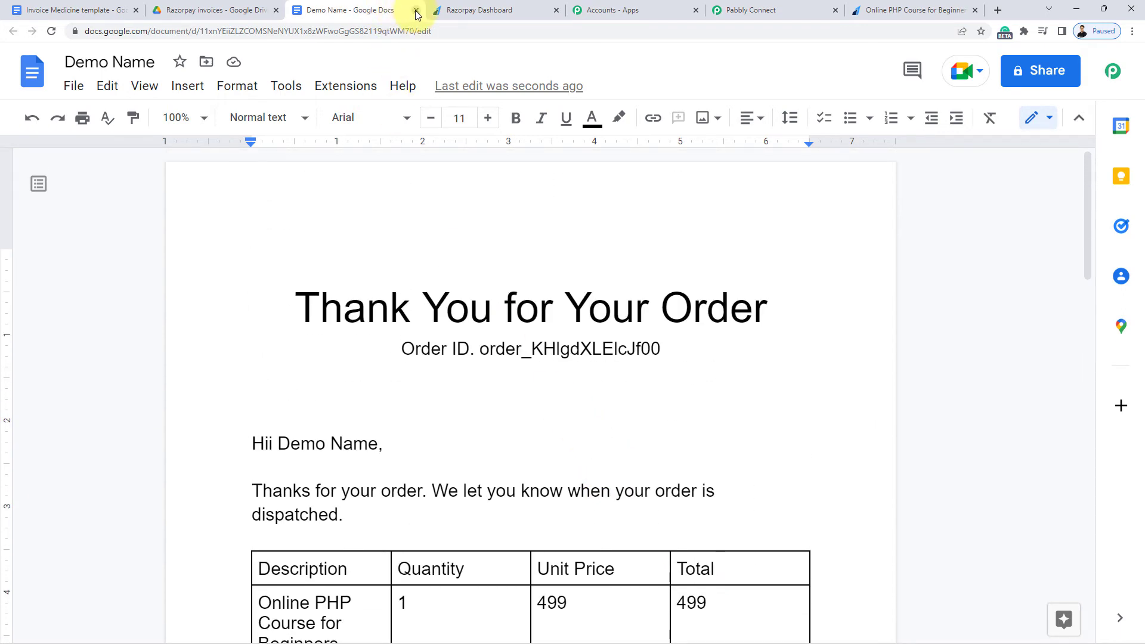
pyautogui.click(416, 10)
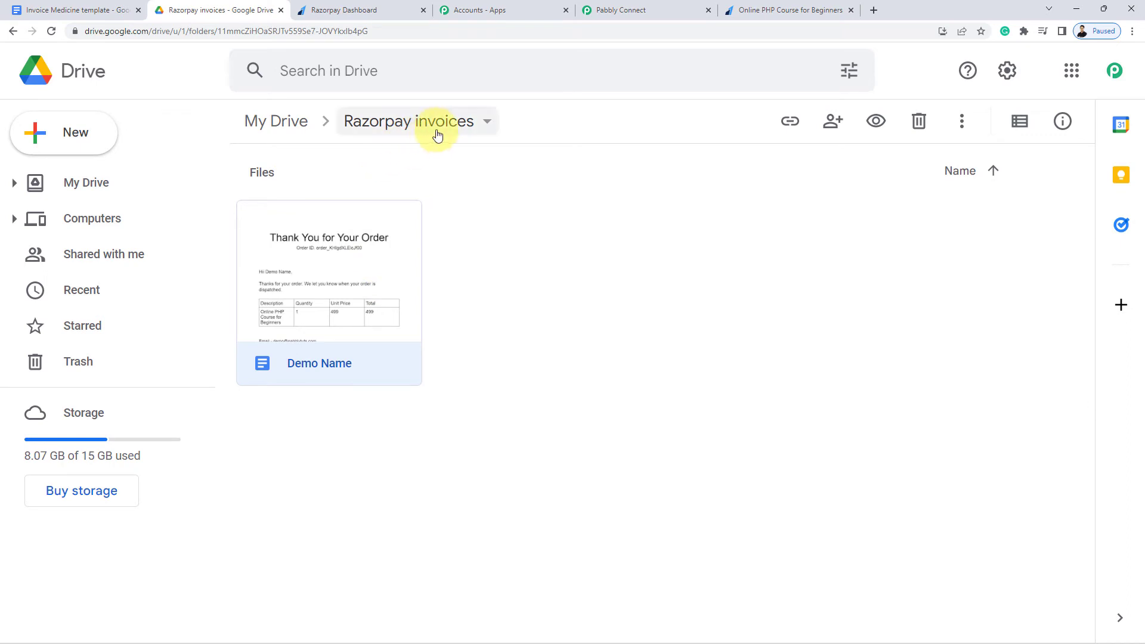
pyautogui.click(619, 10)
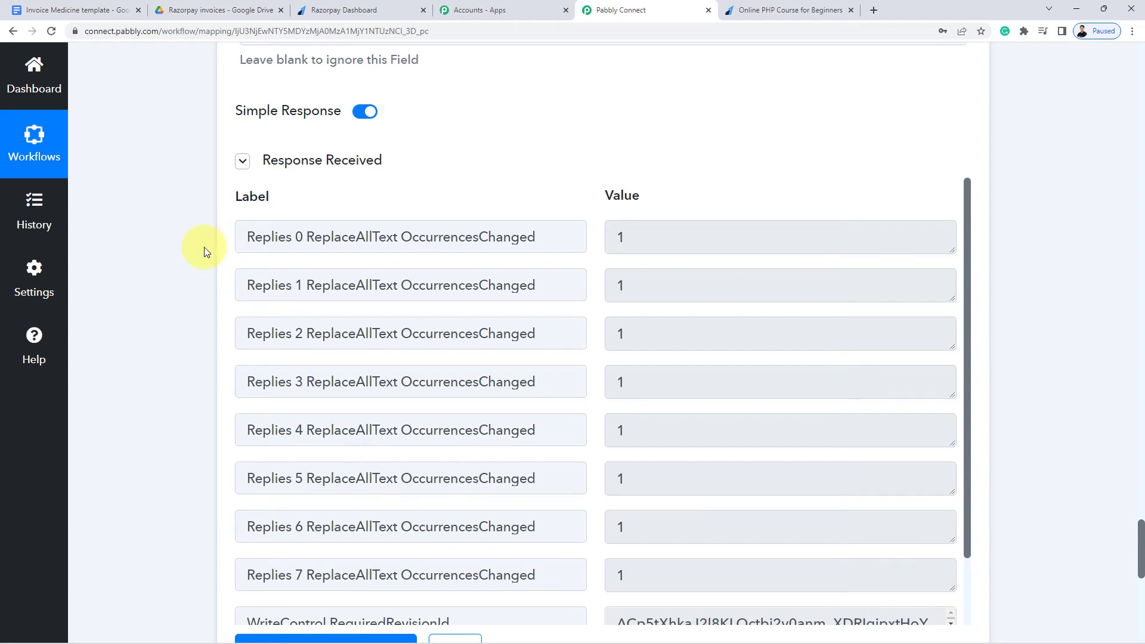
# Add a new Google Drive action step after the Google Docs step
pyautogui.scroll(-4, 181, 257)
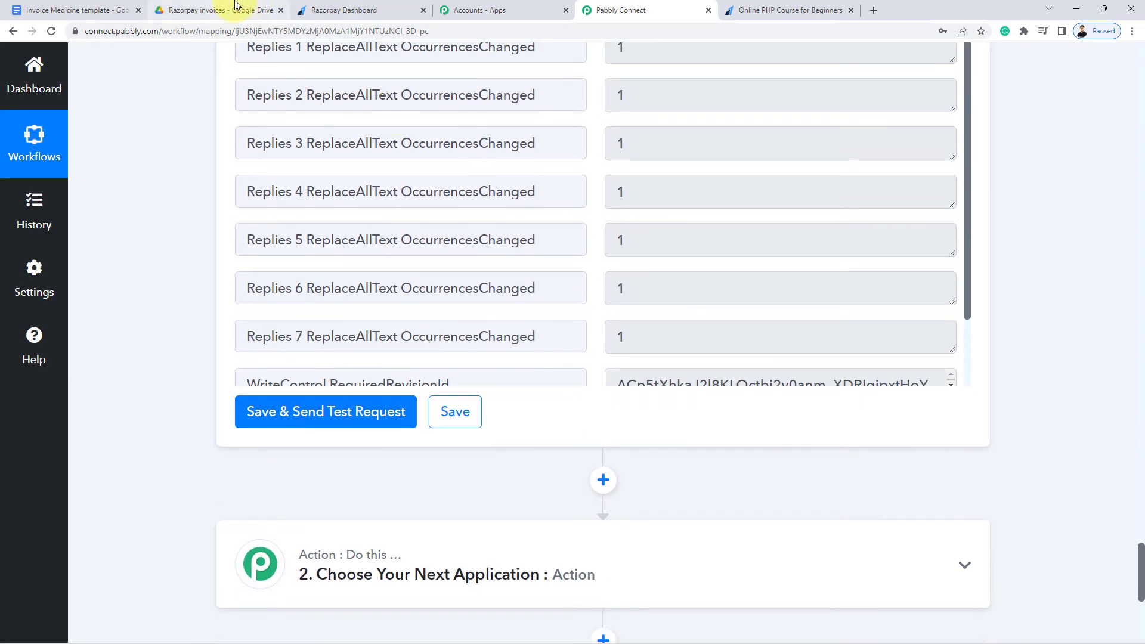
pyautogui.click(236, 8)
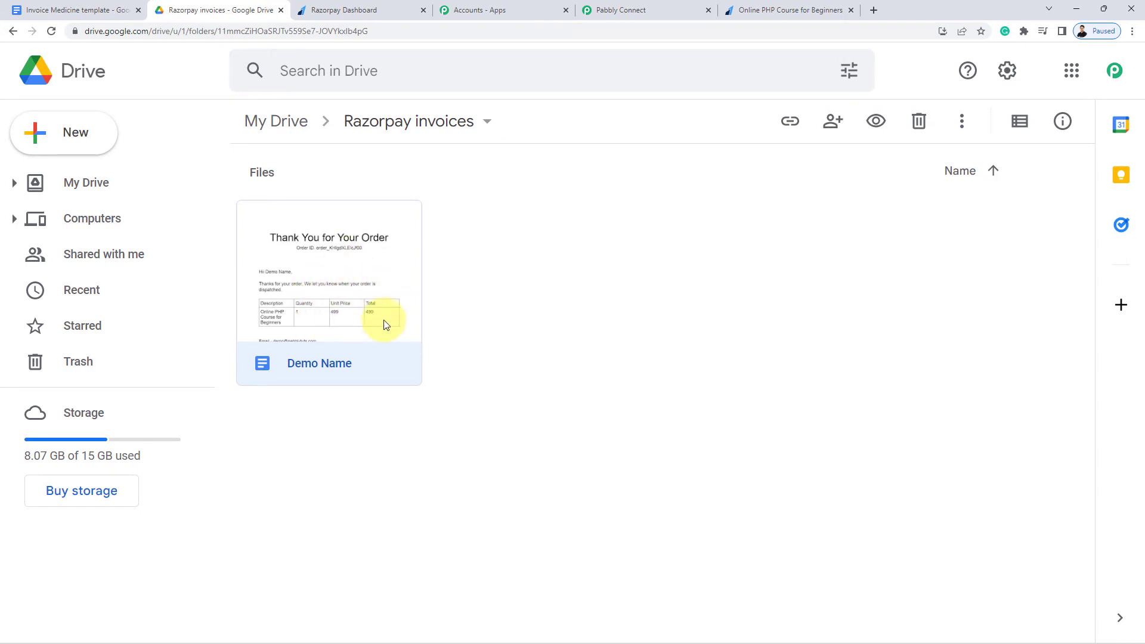
pyautogui.click(666, 7)
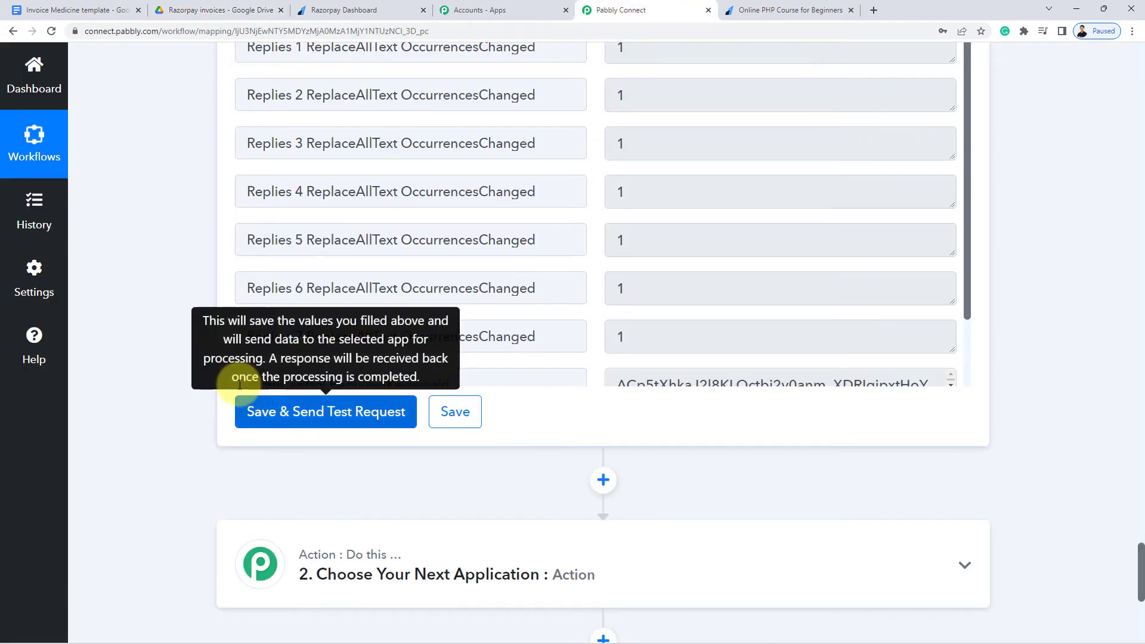
pyautogui.scroll(-1, 212, 367)
pyautogui.click(604, 422)
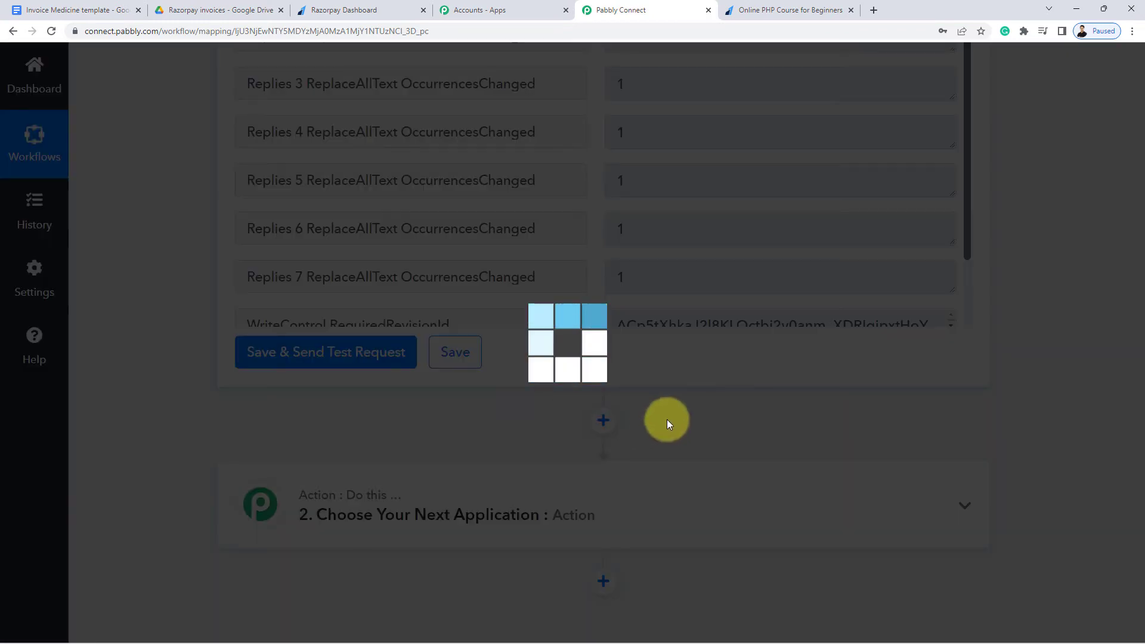
pyautogui.scroll(-3, 491, 444)
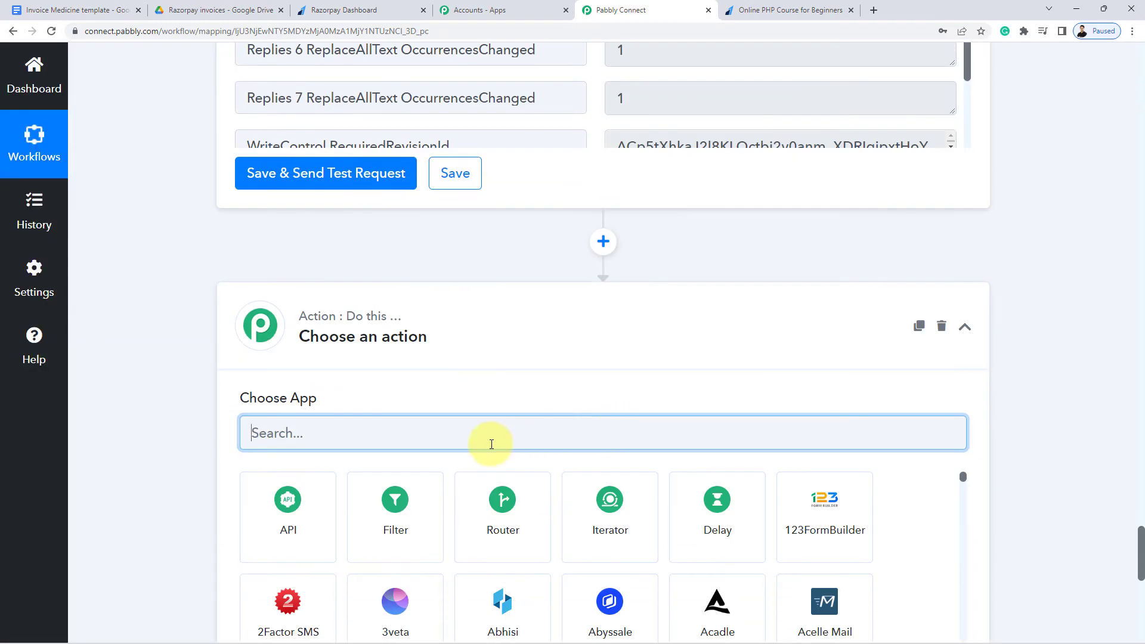
pyautogui.write('Google')
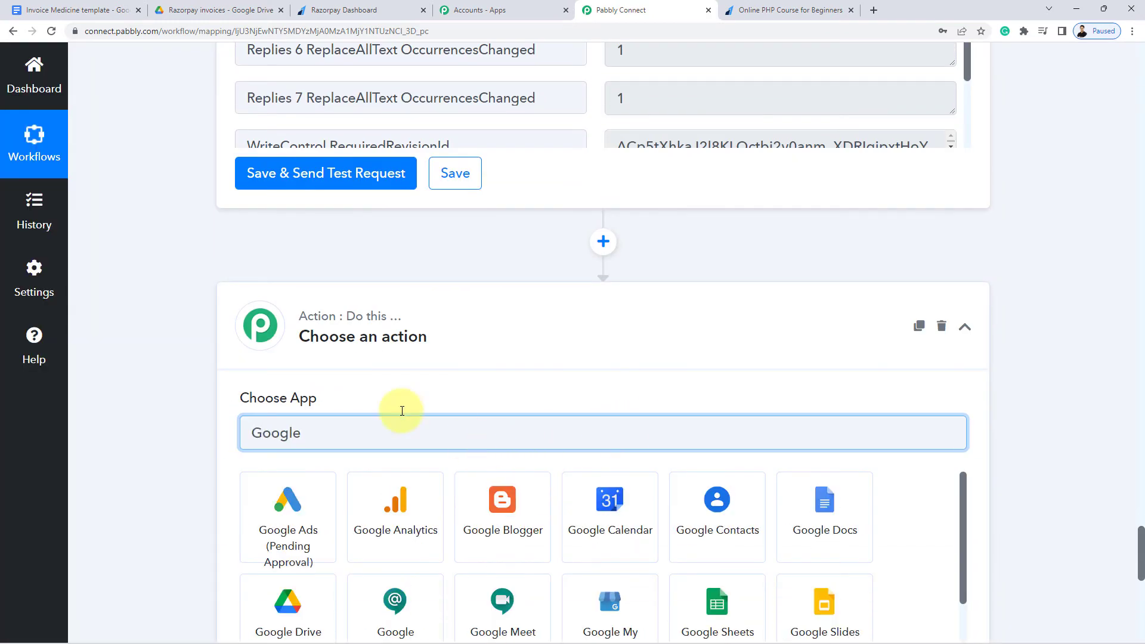
pyautogui.scroll(-2, 274, 524)
pyautogui.click(310, 524)
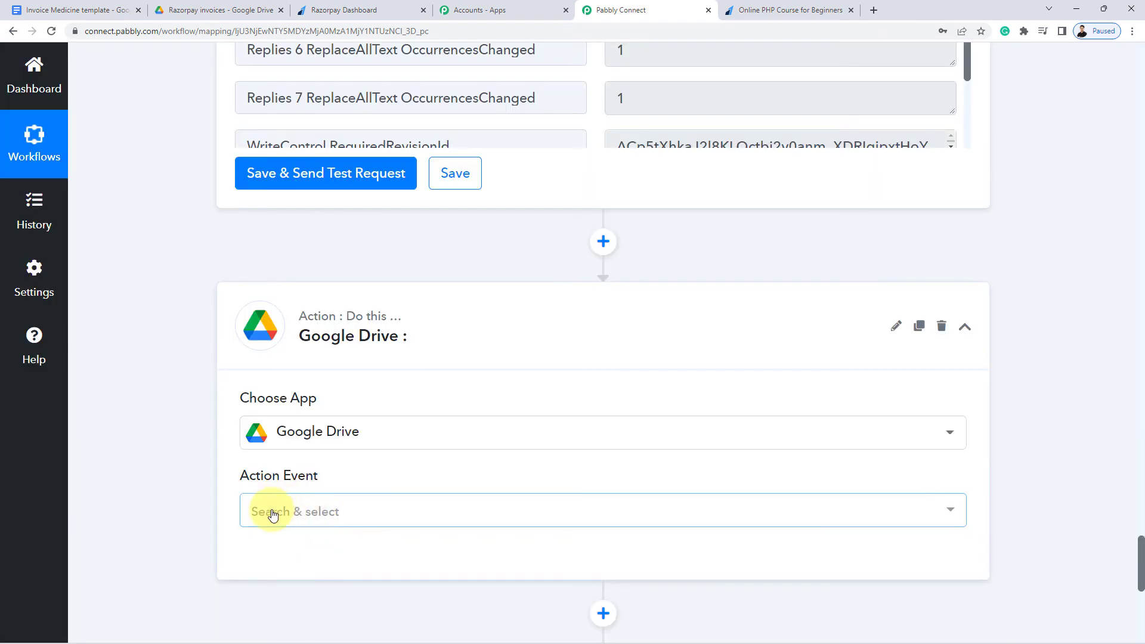
# Set the Drive action event to Share a File With Anyone and begin connecting
pyautogui.click(272, 514)
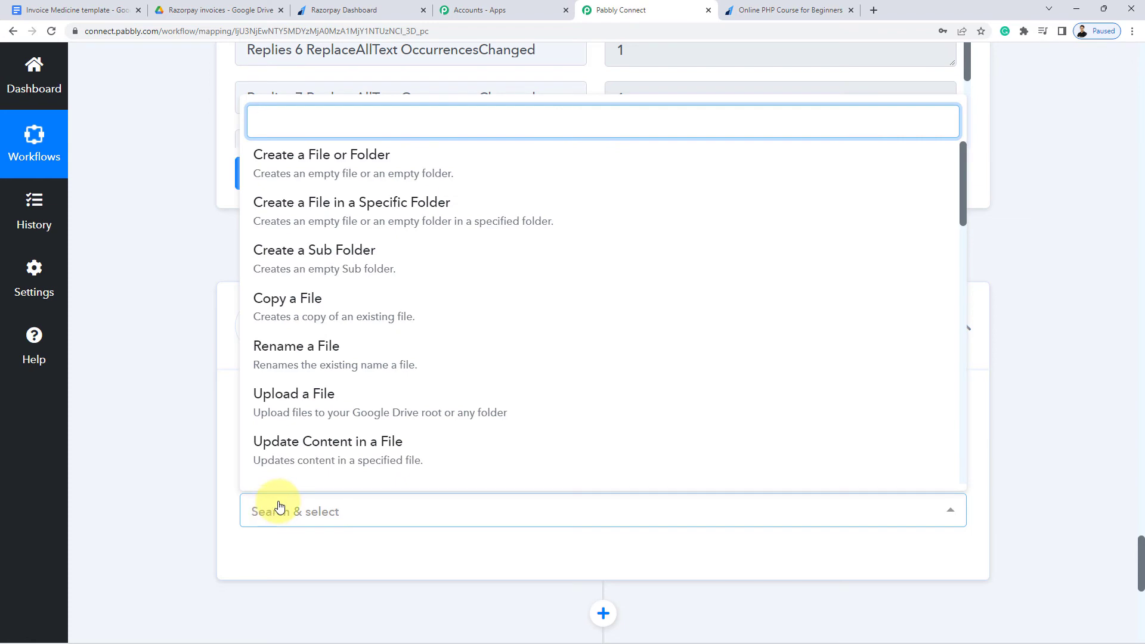
pyautogui.scroll(-4, 325, 366)
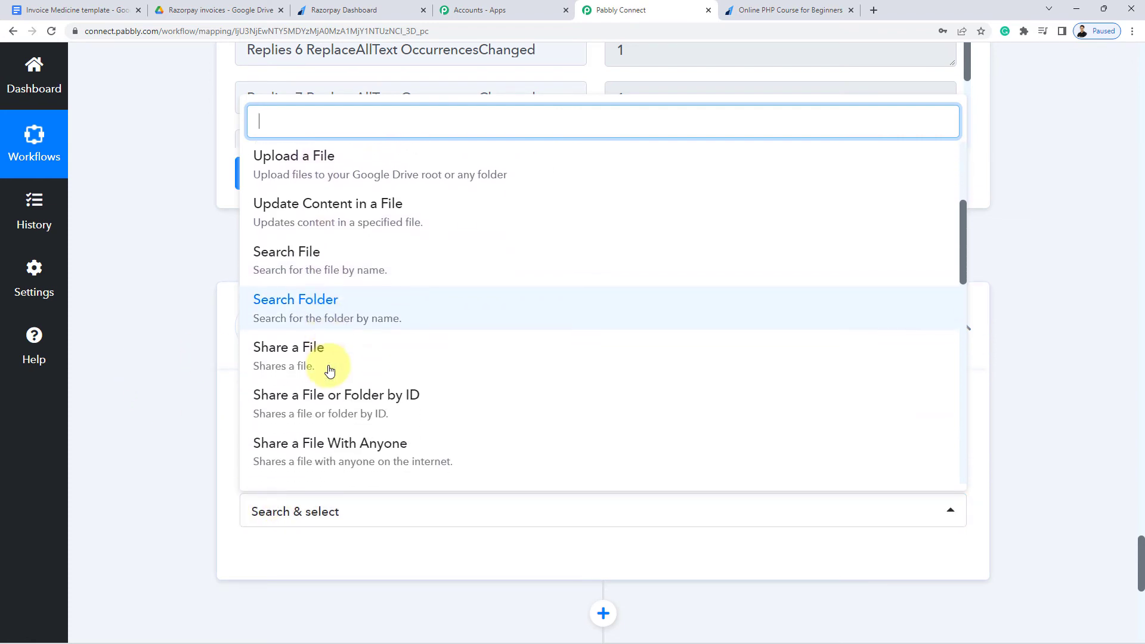
pyautogui.scroll(-2, 357, 364)
pyautogui.click(378, 337)
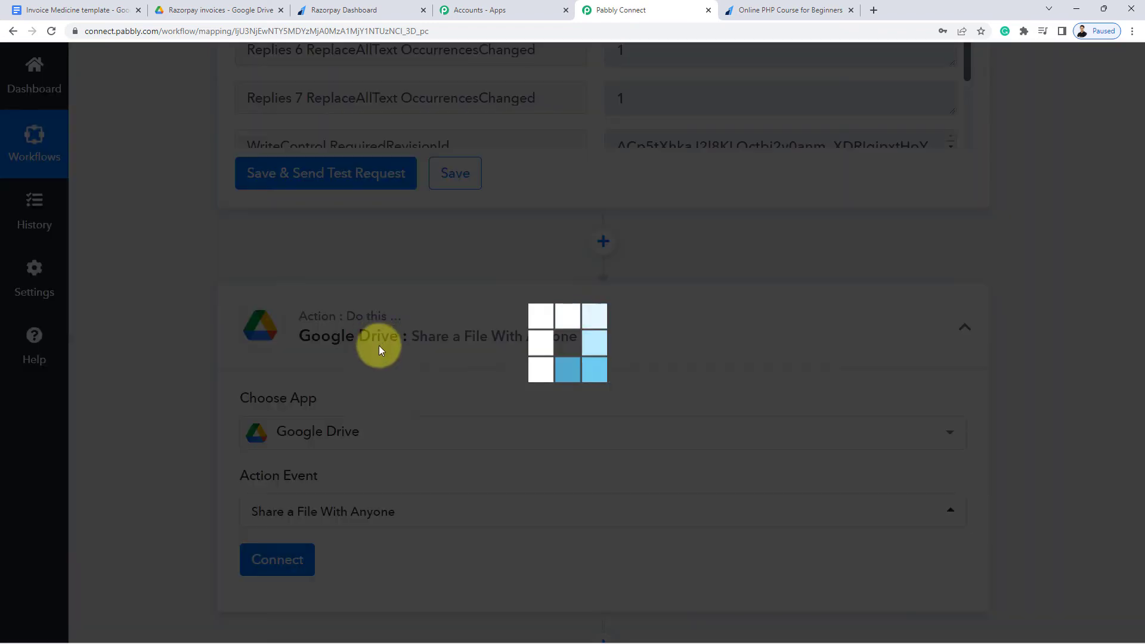
pyautogui.scroll(-3, 238, 436)
pyautogui.click(290, 385)
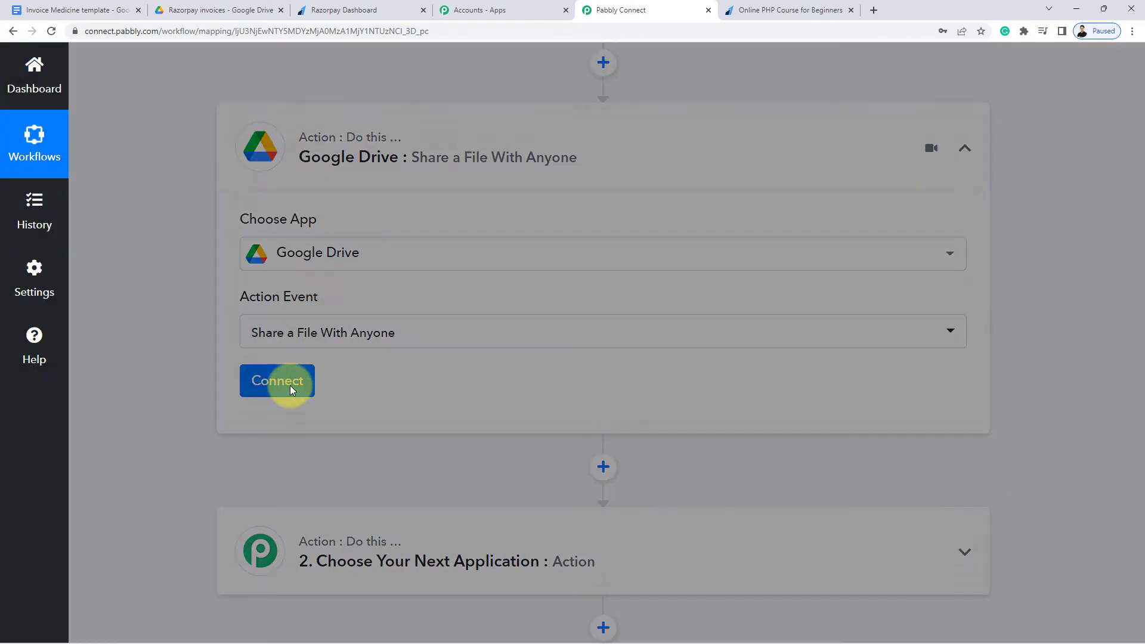
# Add a new Google Drive connection by signing in to a Google account and granting access
pyautogui.click(590, 228)
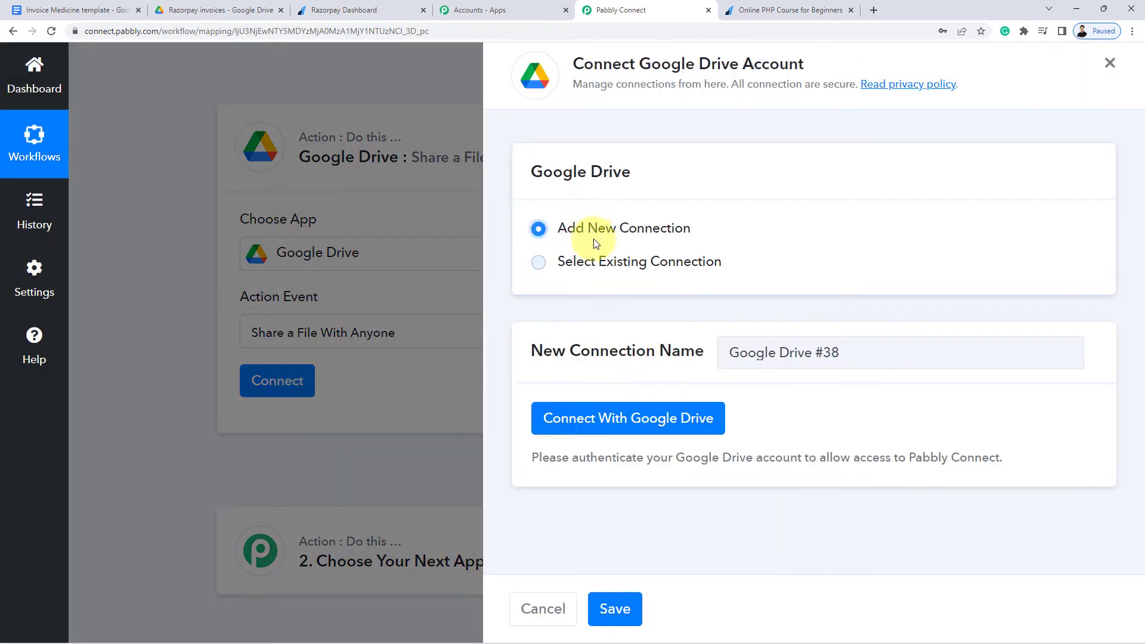
pyautogui.click(660, 422)
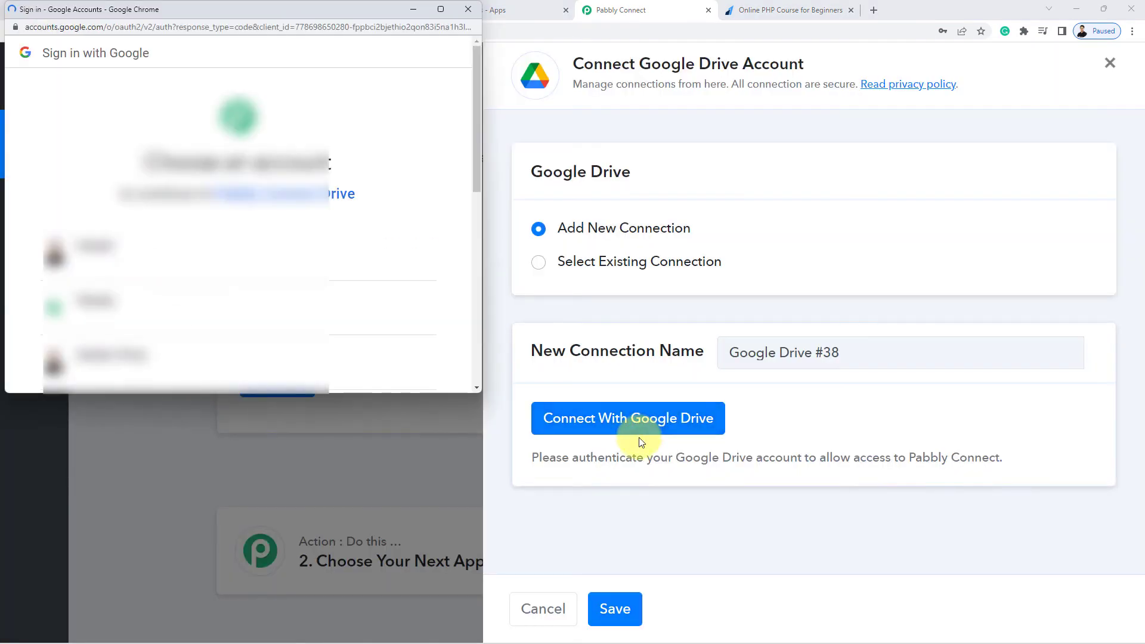
pyautogui.click(274, 325)
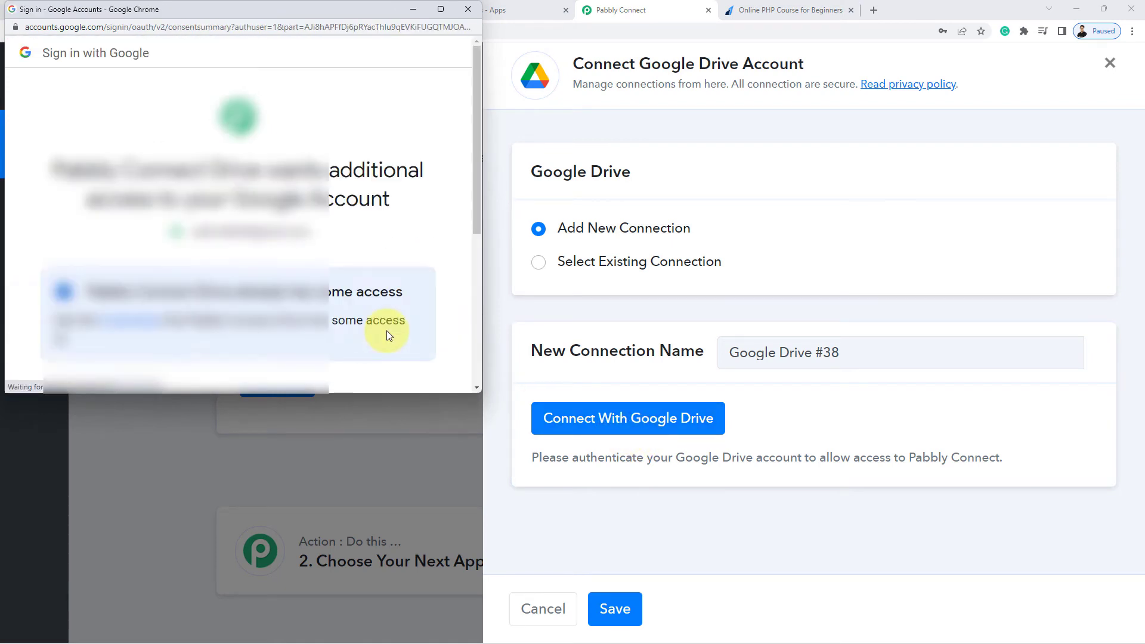
pyautogui.scroll(-5, 387, 330)
pyautogui.click(353, 283)
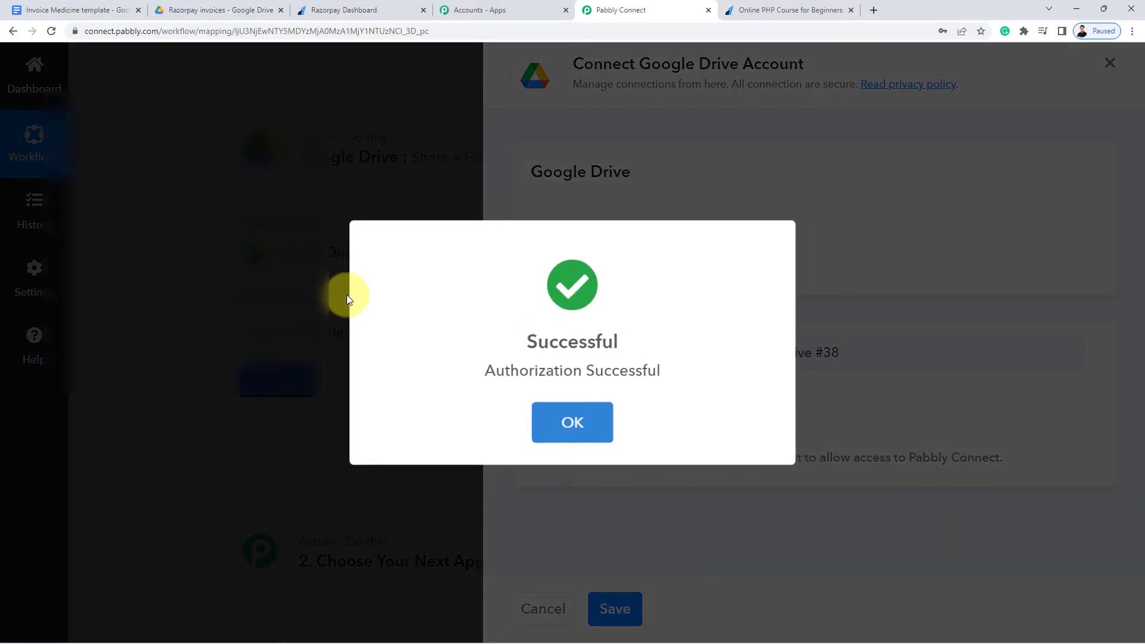
pyautogui.click(546, 421)
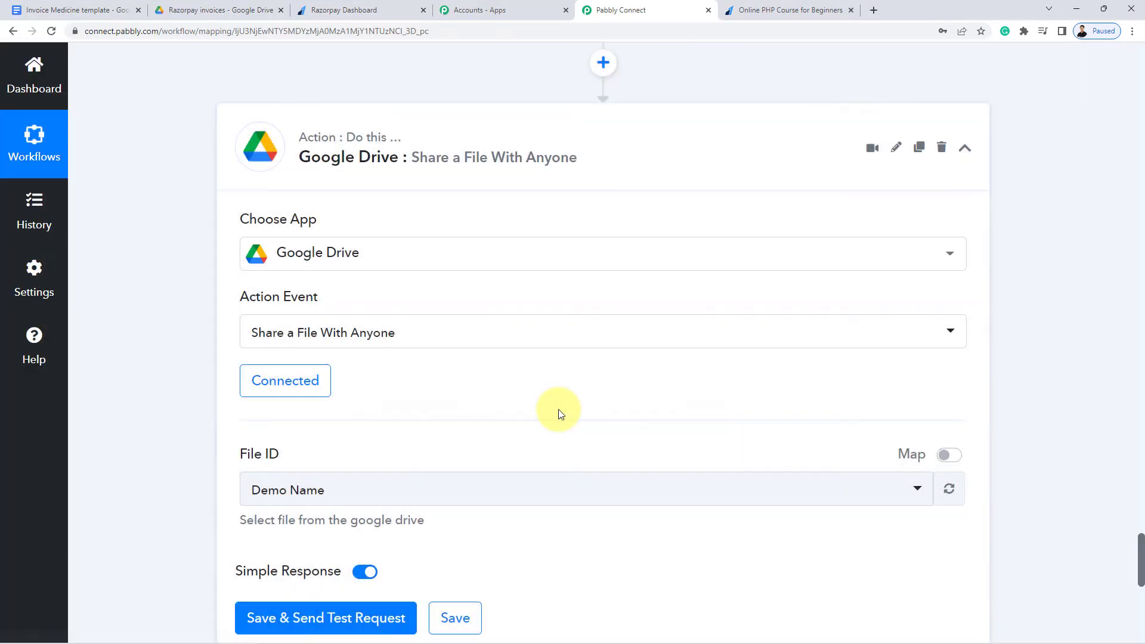
# Switch File ID to a mapped value and delete the fixed Demo Name file ID
pyautogui.scroll(-1, 558, 409)
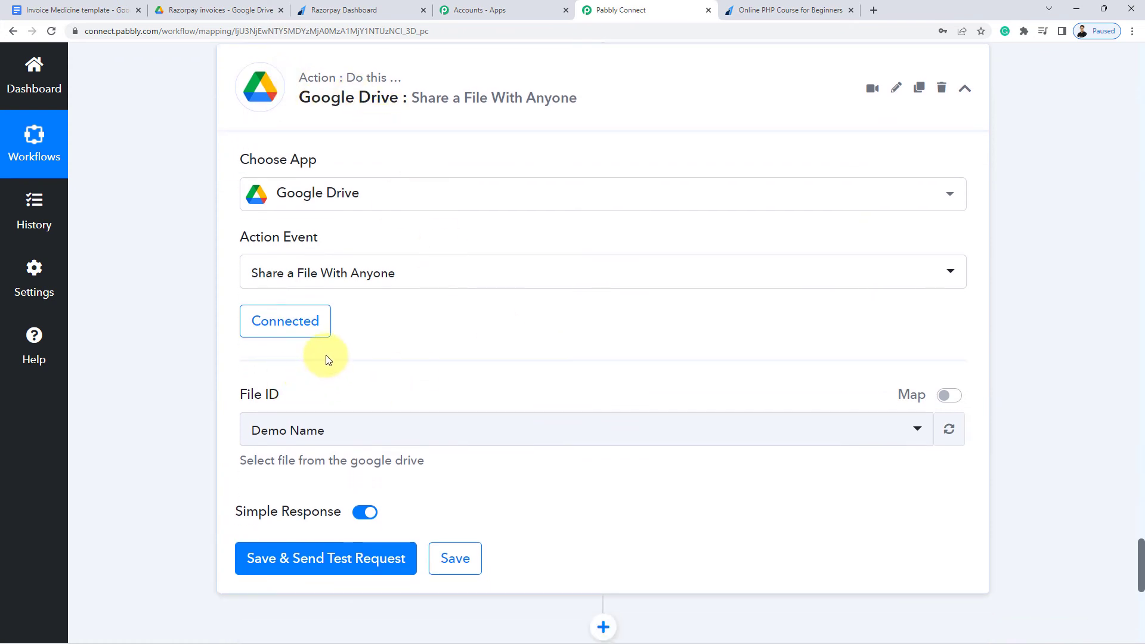
pyautogui.moveTo(231, 394); pyautogui.dragTo(350, 401)
pyautogui.click(373, 388)
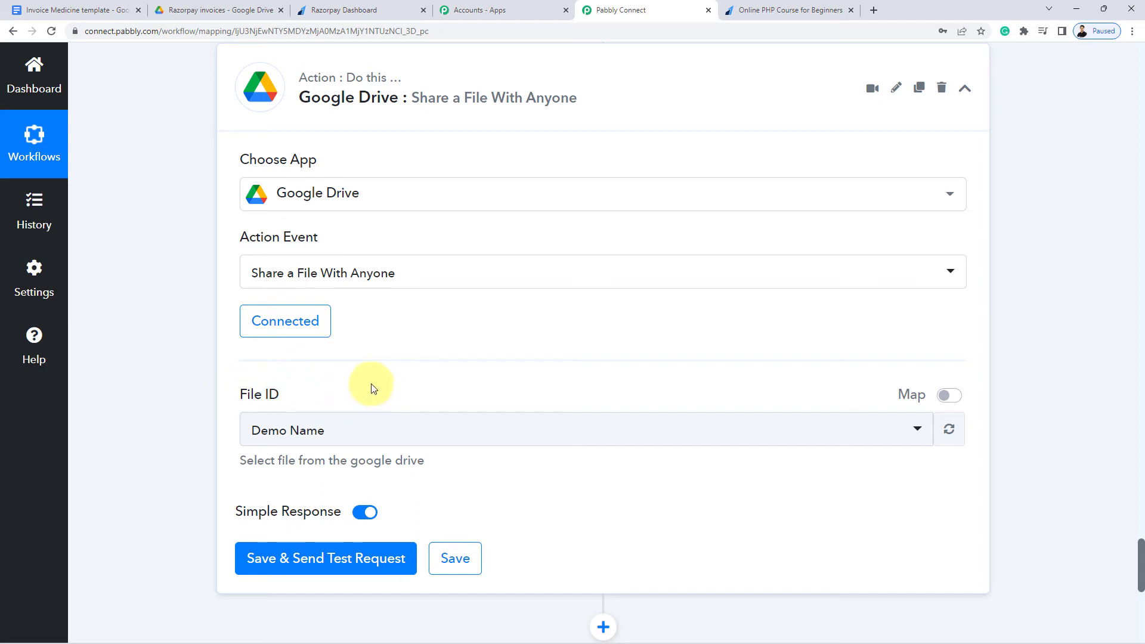
pyautogui.click(952, 397)
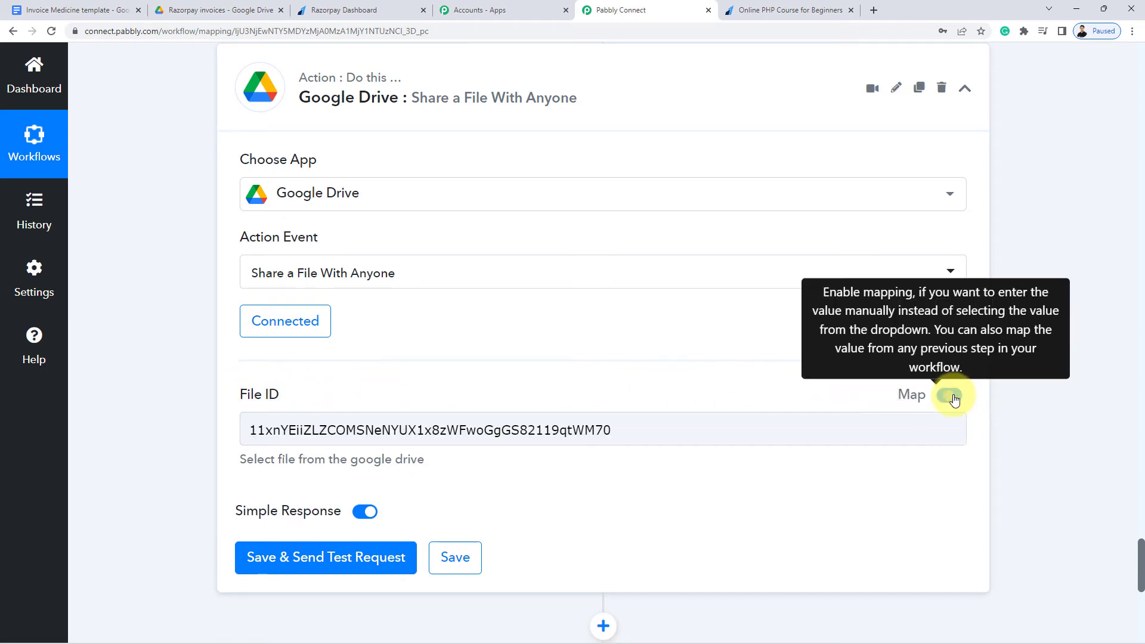
pyautogui.click(658, 420)
pyautogui.hotkey('ctrl', 'a')
pyautogui.press('BackSpace')
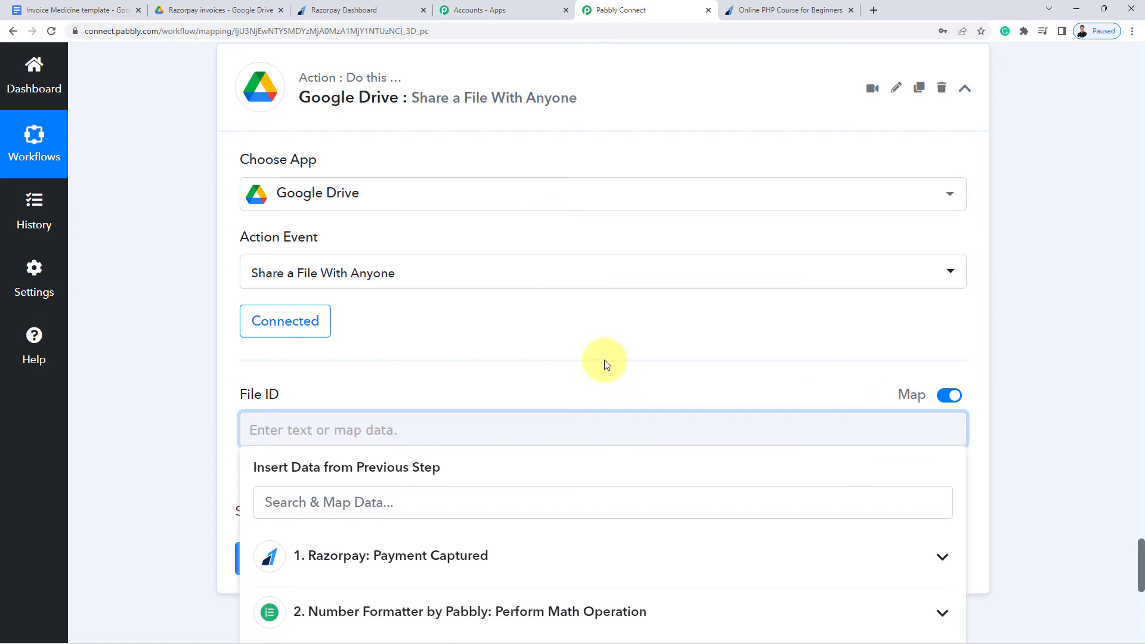
pyautogui.click(604, 359)
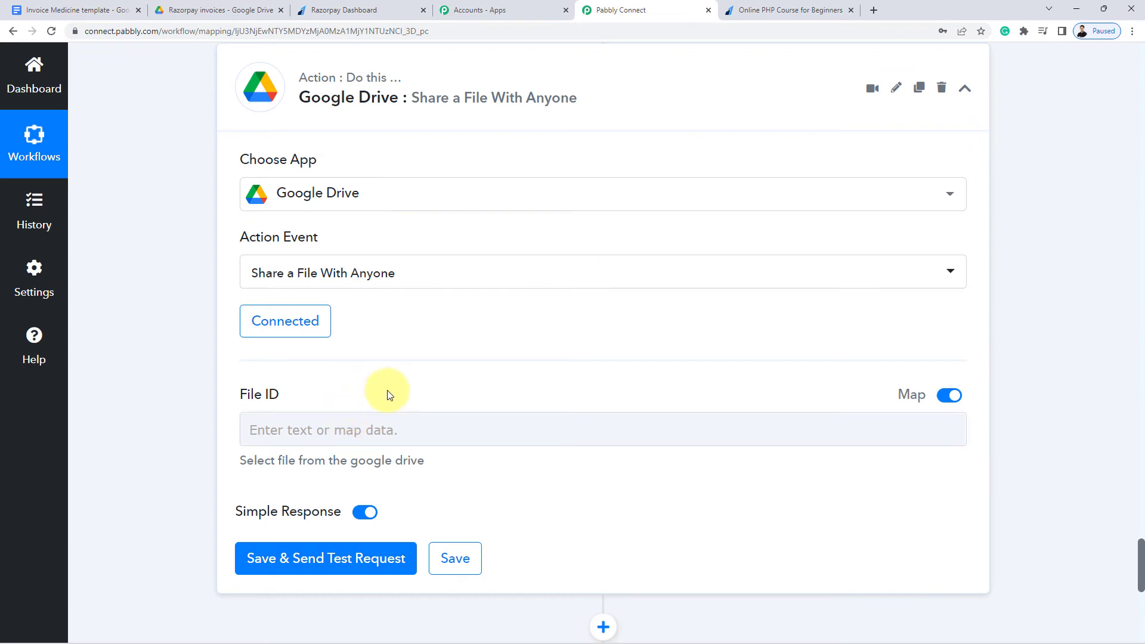
# Find the Google Docs step's DocumentId in its test response to use for File ID
pyautogui.scroll(8, 394, 394)
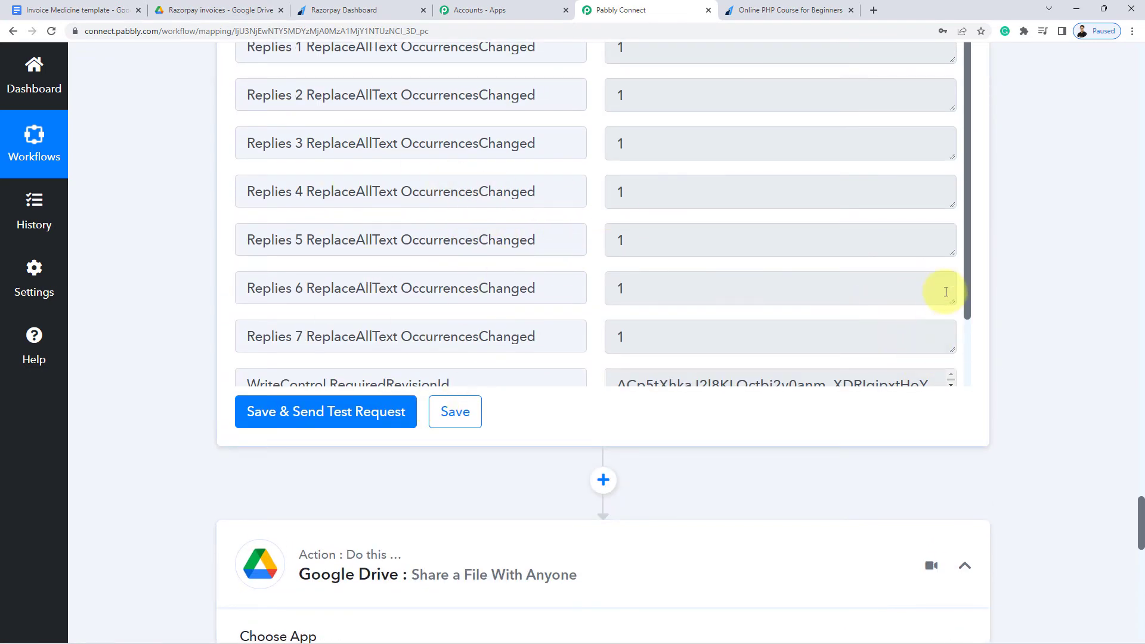
pyautogui.moveTo(967, 263); pyautogui.dragTo(982, 384)
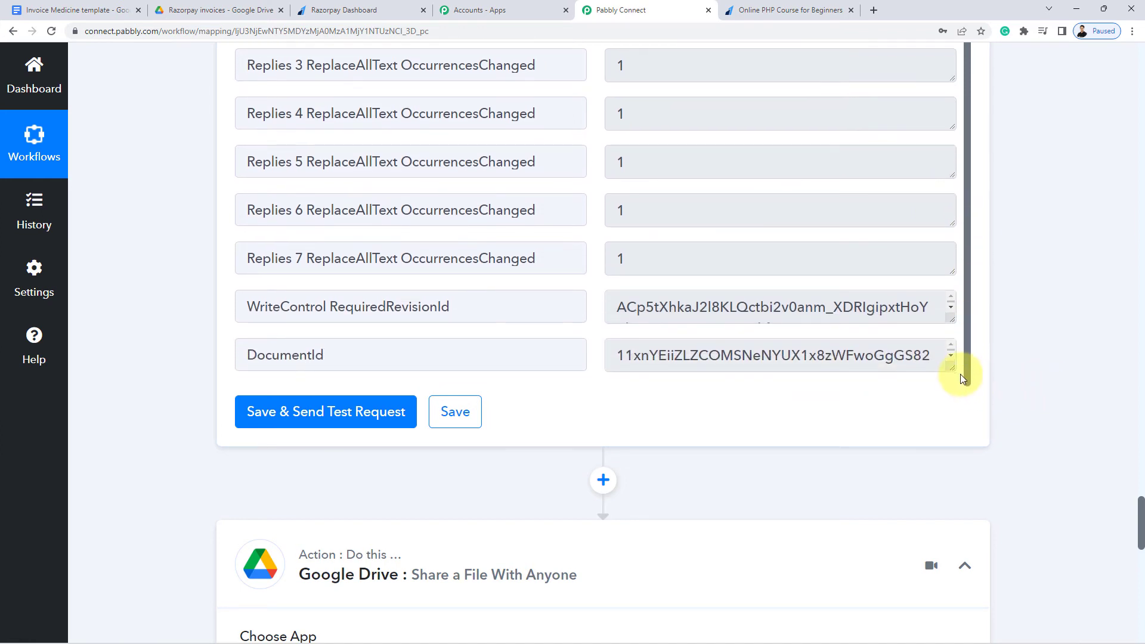
pyautogui.moveTo(951, 369); pyautogui.dragTo(957, 427)
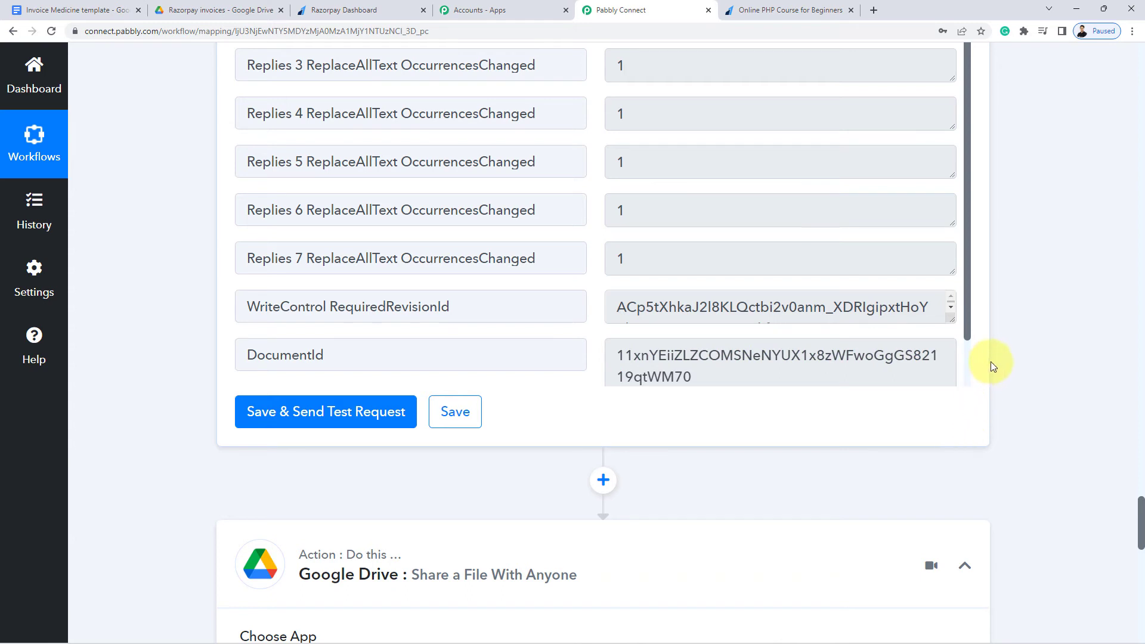
pyautogui.scroll(-1, 868, 340)
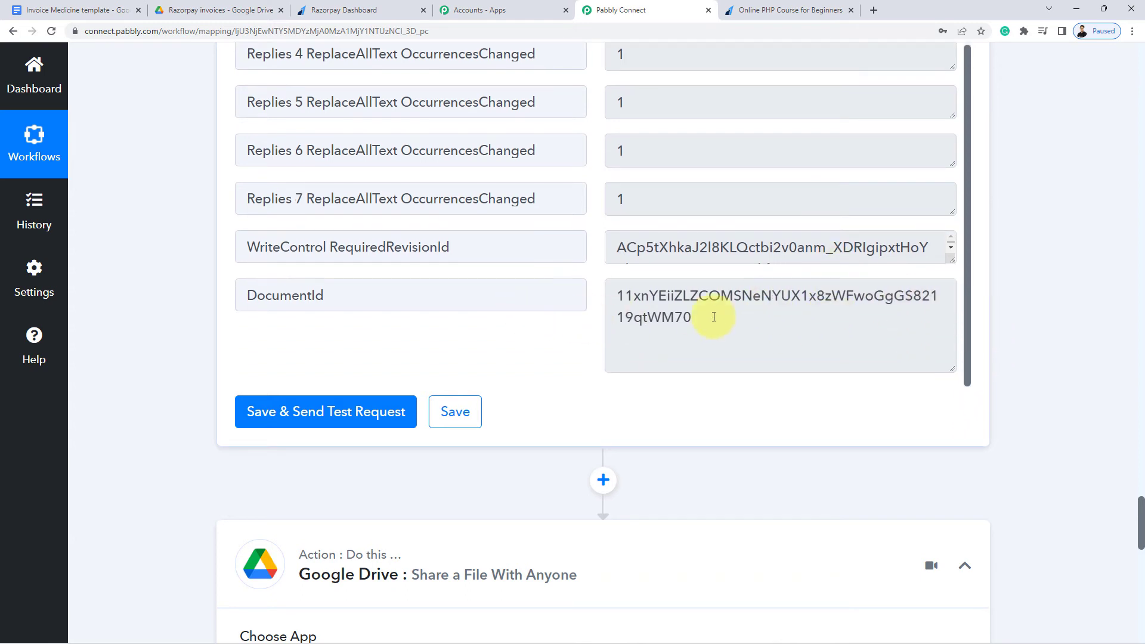
pyautogui.moveTo(714, 317); pyautogui.dragTo(596, 288)
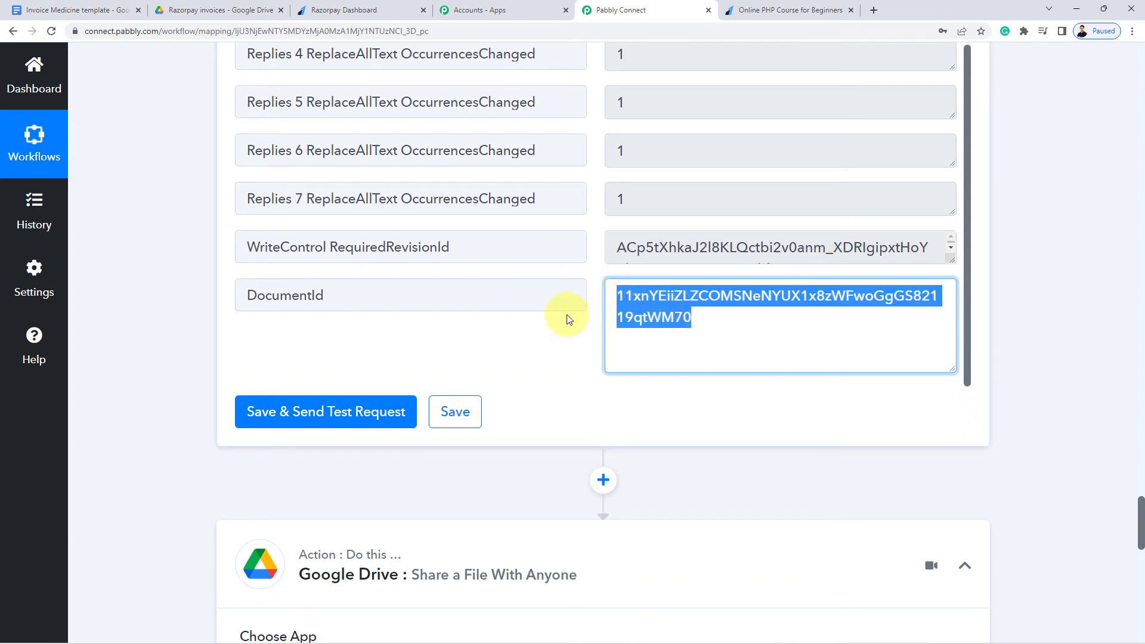
pyautogui.scroll(-5, 198, 286)
pyautogui.scroll(-4, 198, 286)
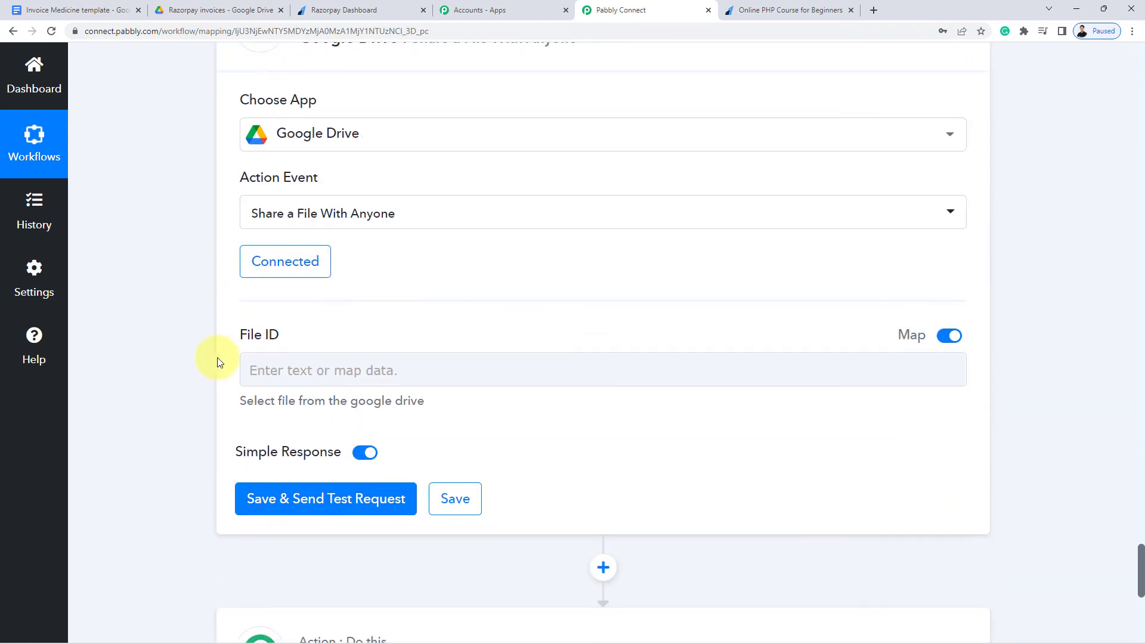
pyautogui.click(359, 368)
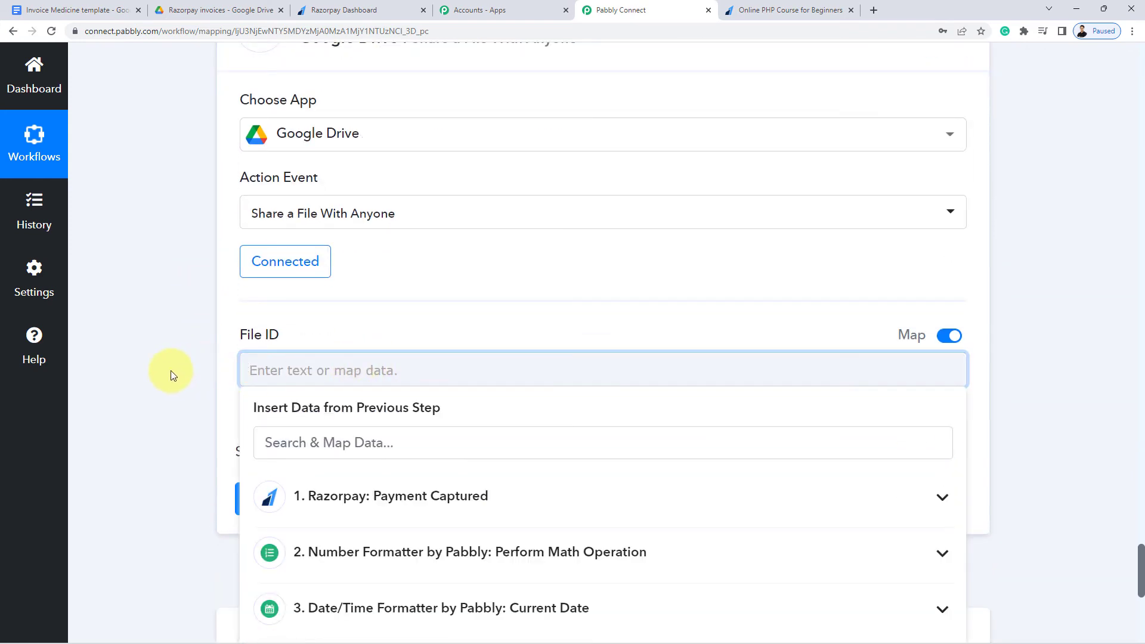
# Map the Google Docs step's DocumentId into the File ID field and send a test request
pyautogui.scroll(-3, 170, 387)
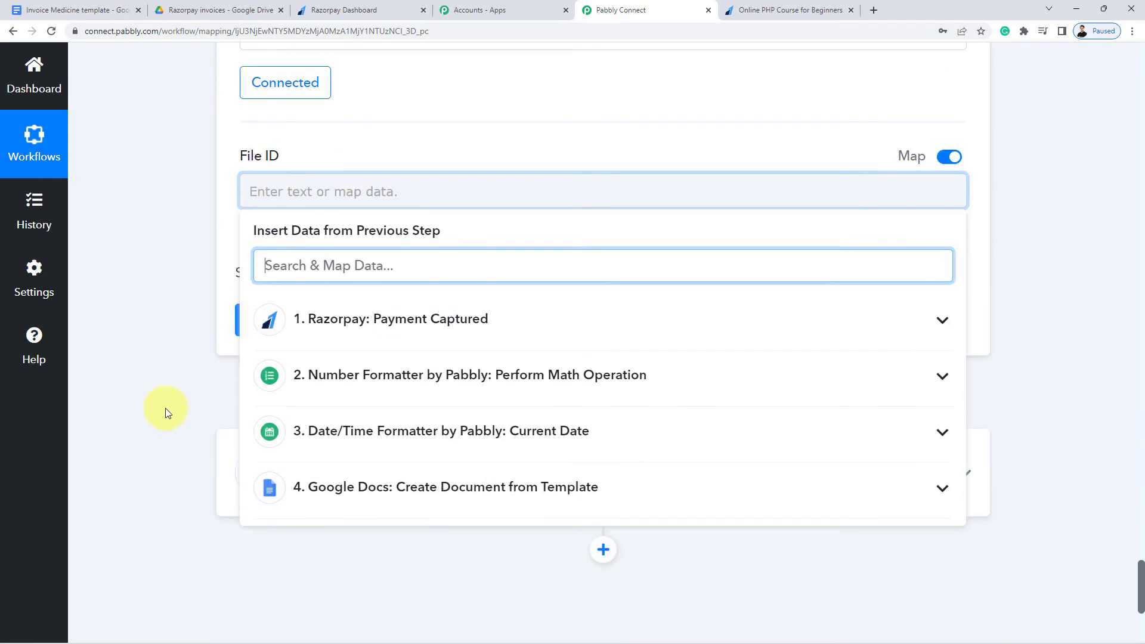
pyautogui.click(335, 497)
pyautogui.scroll(-5, 378, 537)
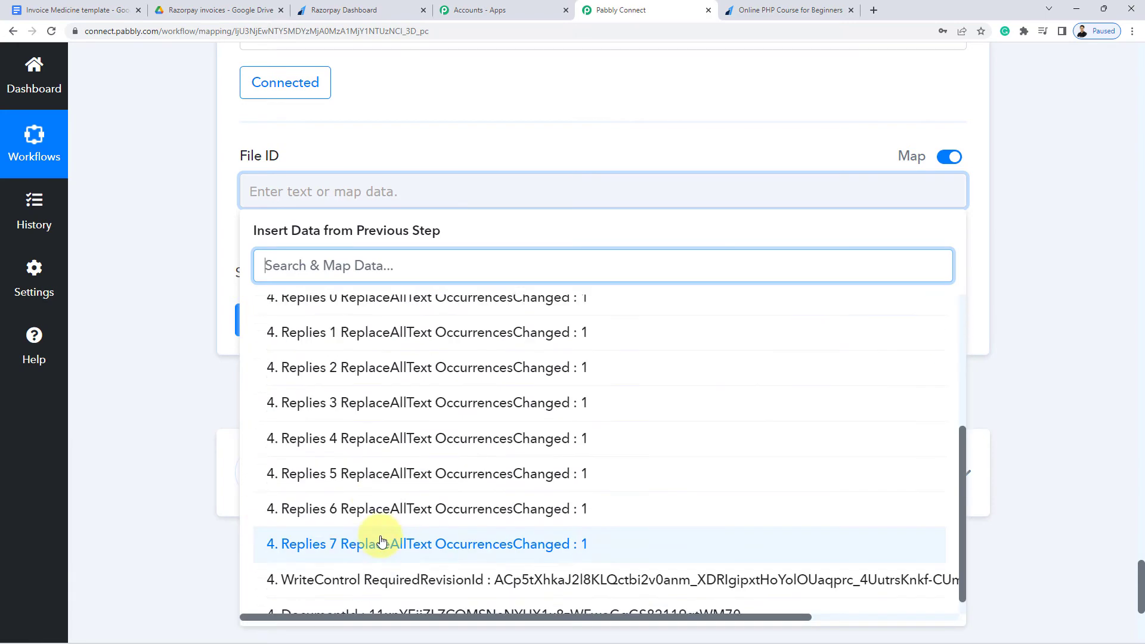
pyautogui.click(396, 596)
pyautogui.scroll(1, 205, 268)
pyautogui.click(201, 269)
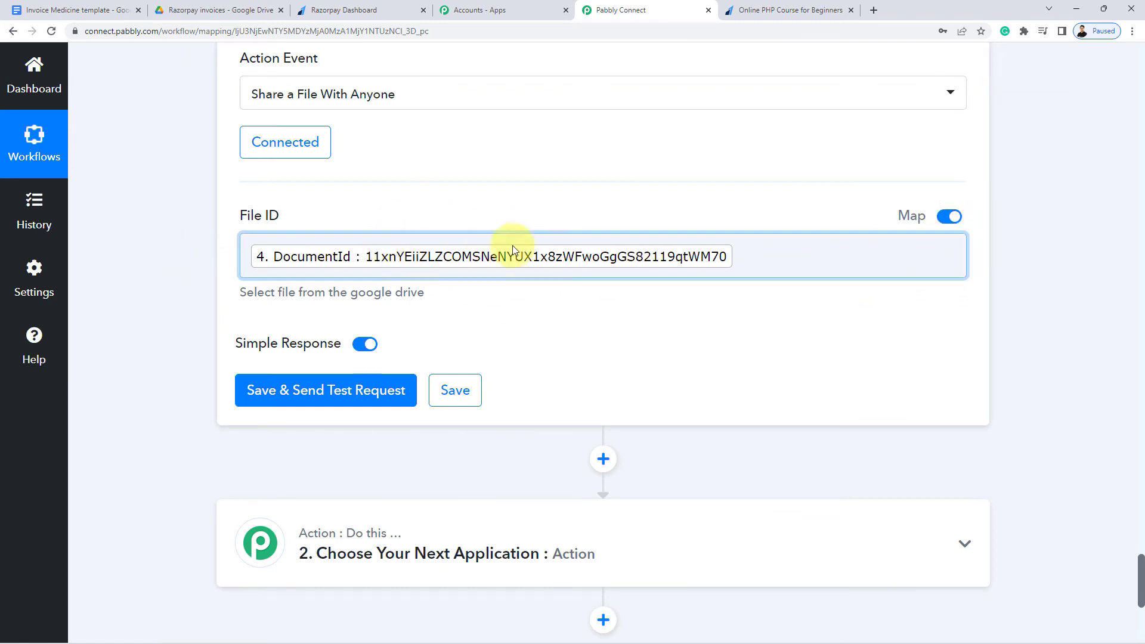
pyautogui.click(336, 392)
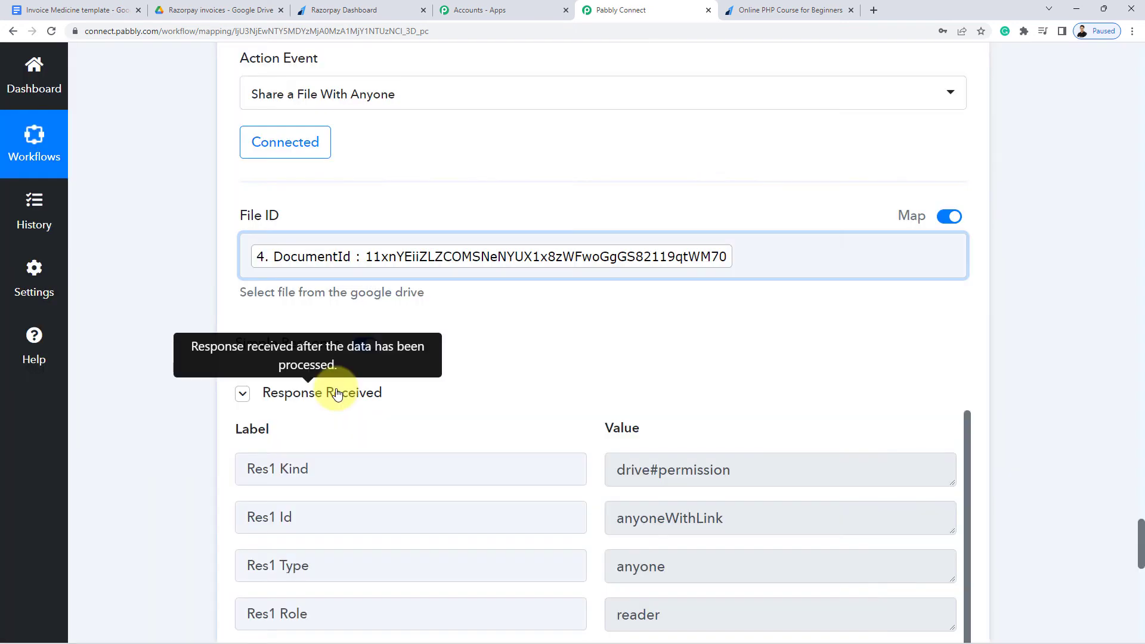
# Select and copy the full Application/pdf export link URL from the test response
pyautogui.scroll(-7, 196, 398)
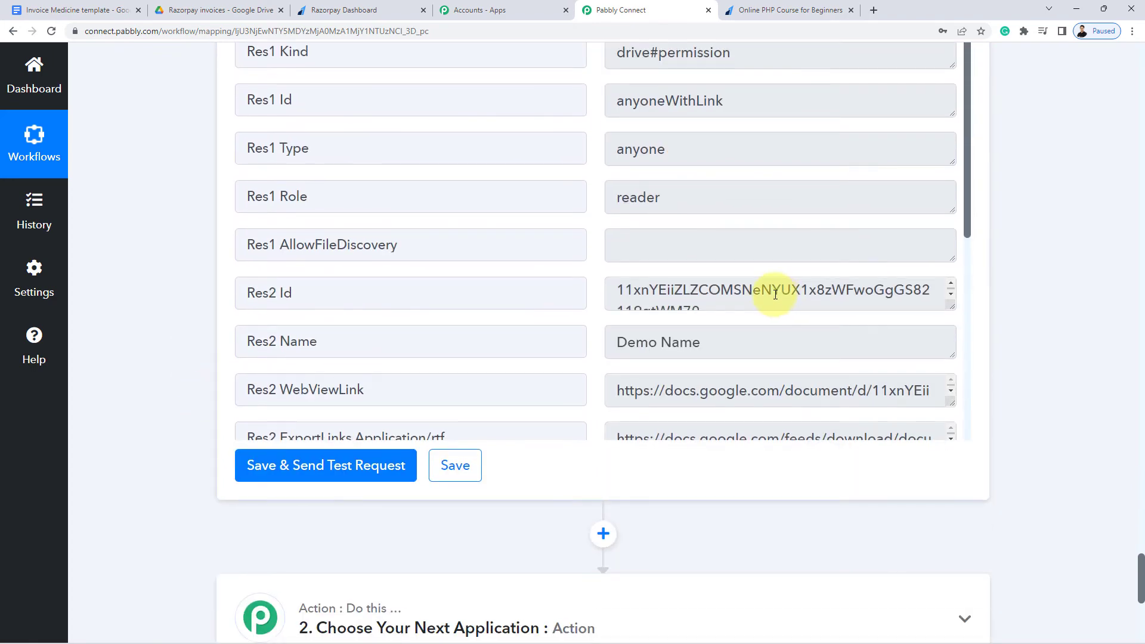
pyautogui.moveTo(966, 157); pyautogui.dragTo(965, 299)
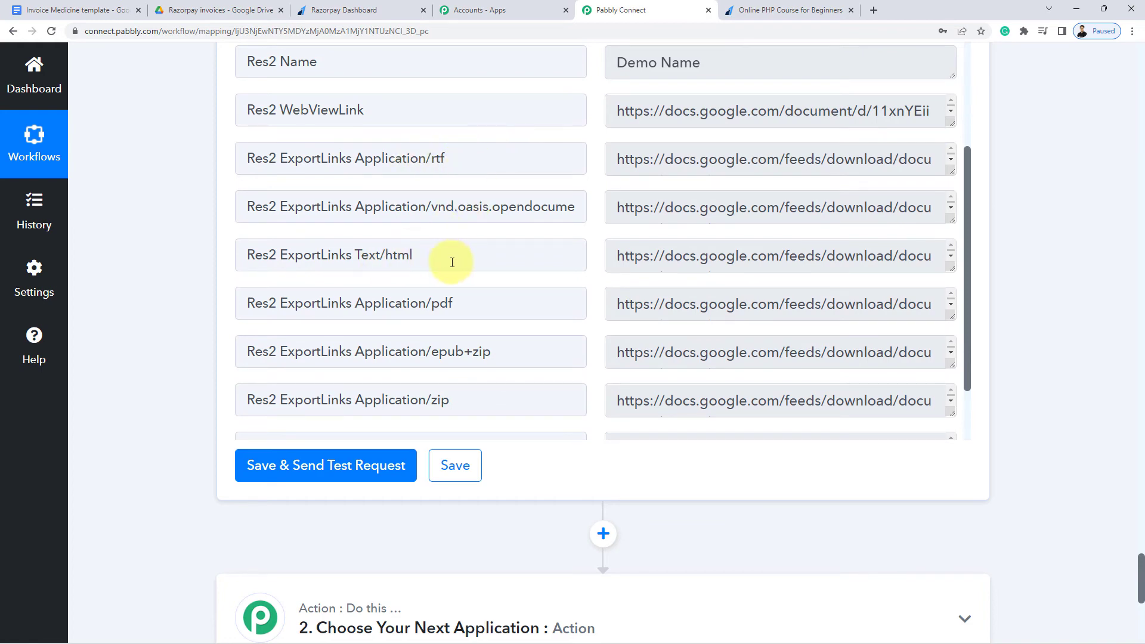
pyautogui.moveTo(432, 304); pyautogui.dragTo(501, 308)
pyautogui.moveTo(473, 352); pyautogui.dragTo(467, 390)
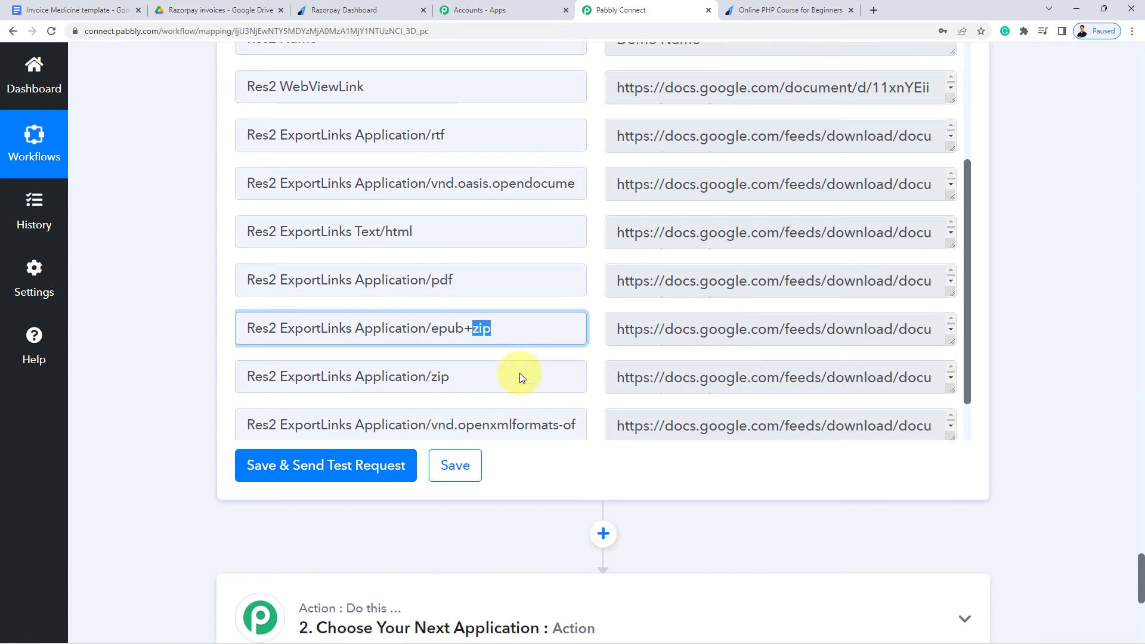
pyautogui.scroll(-2, 520, 373)
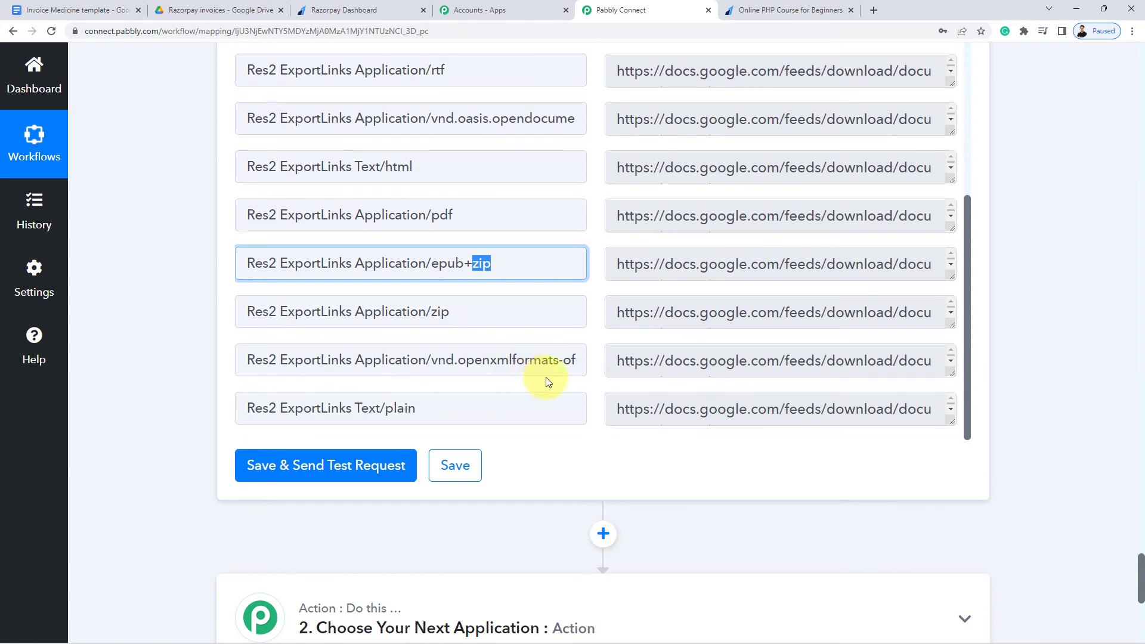
pyautogui.scroll(3, 563, 373)
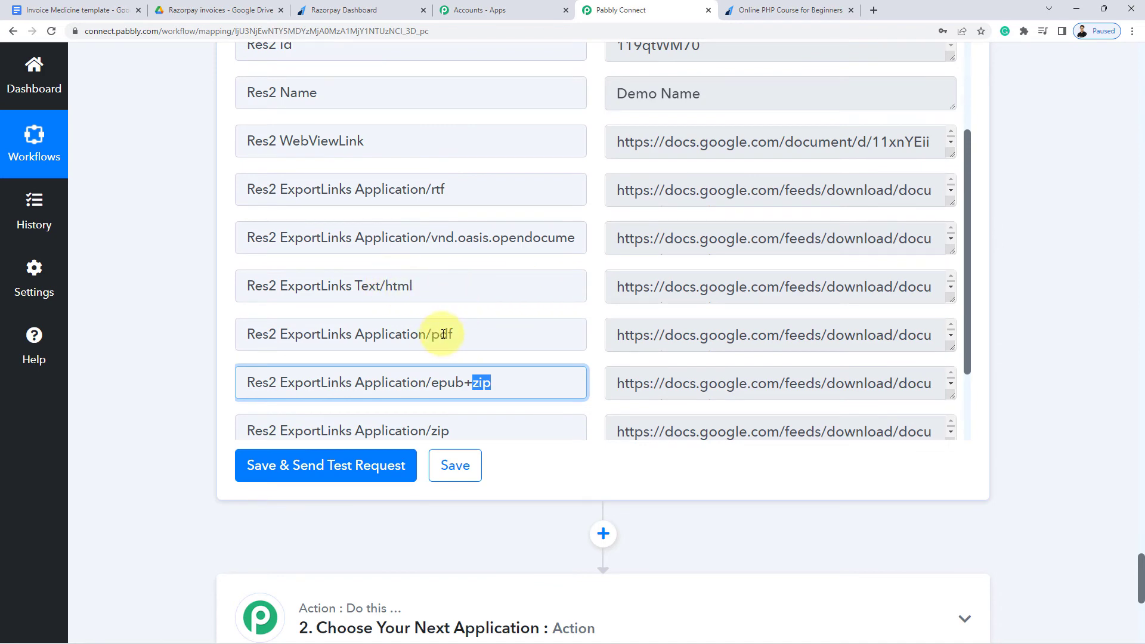
pyautogui.moveTo(950, 350); pyautogui.dragTo(943, 405)
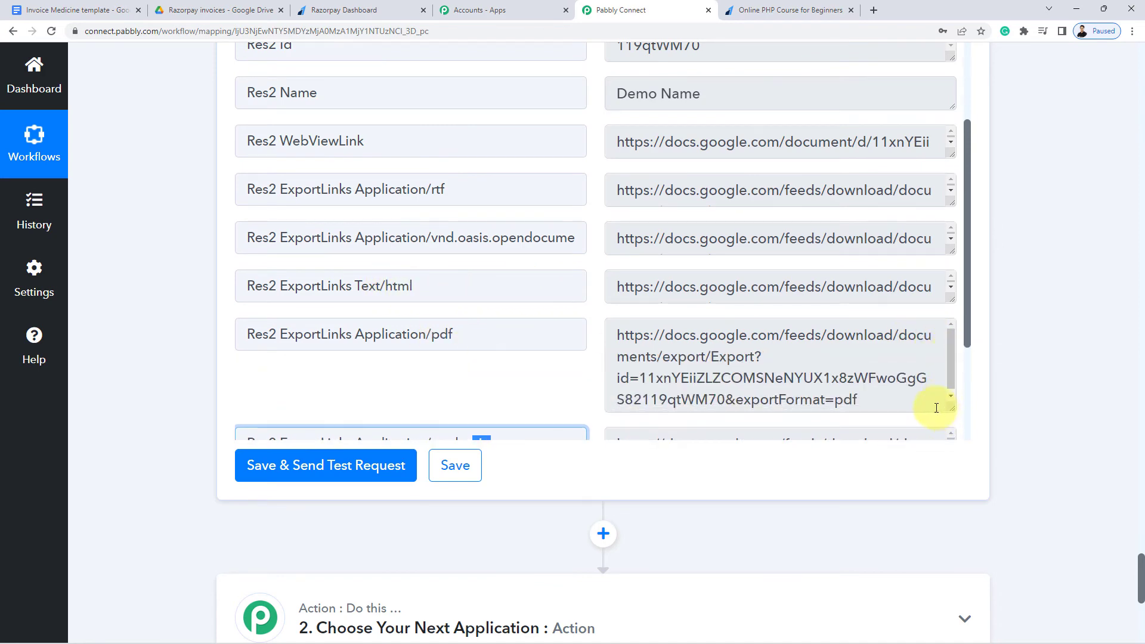
pyautogui.moveTo(869, 391); pyautogui.dragTo(620, 317)
pyautogui.hotkey('ctrl', 'c')
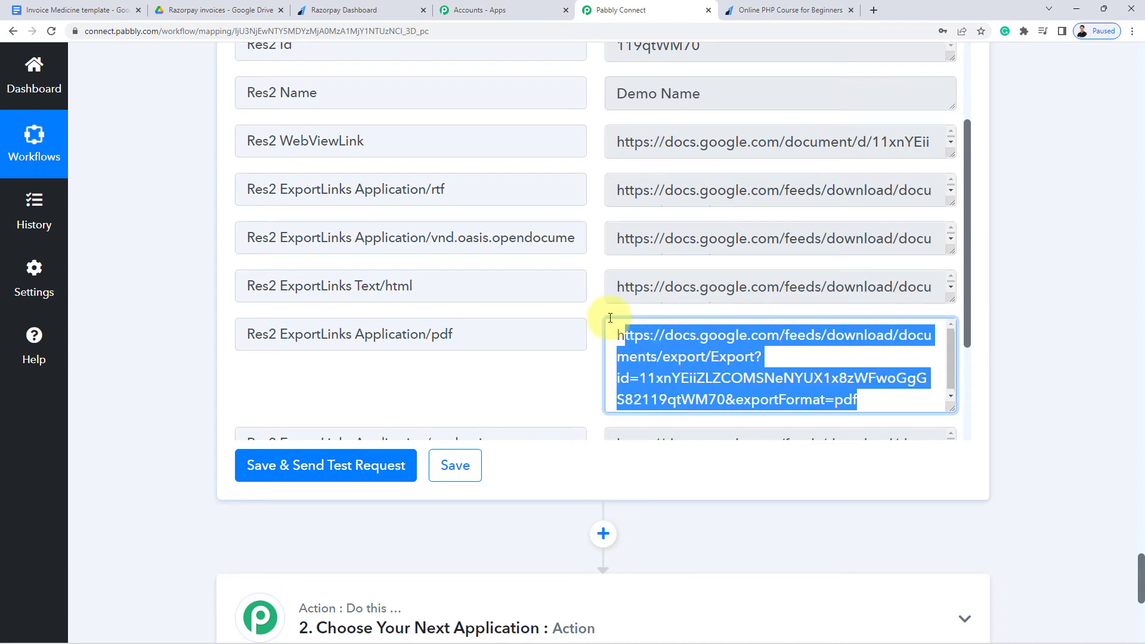
pyautogui.click(874, 10)
# Load the PDF export link to download Demo Name.pdf and open it
pyautogui.hotkey('ctrl', 'v')
pyautogui.press('Return')
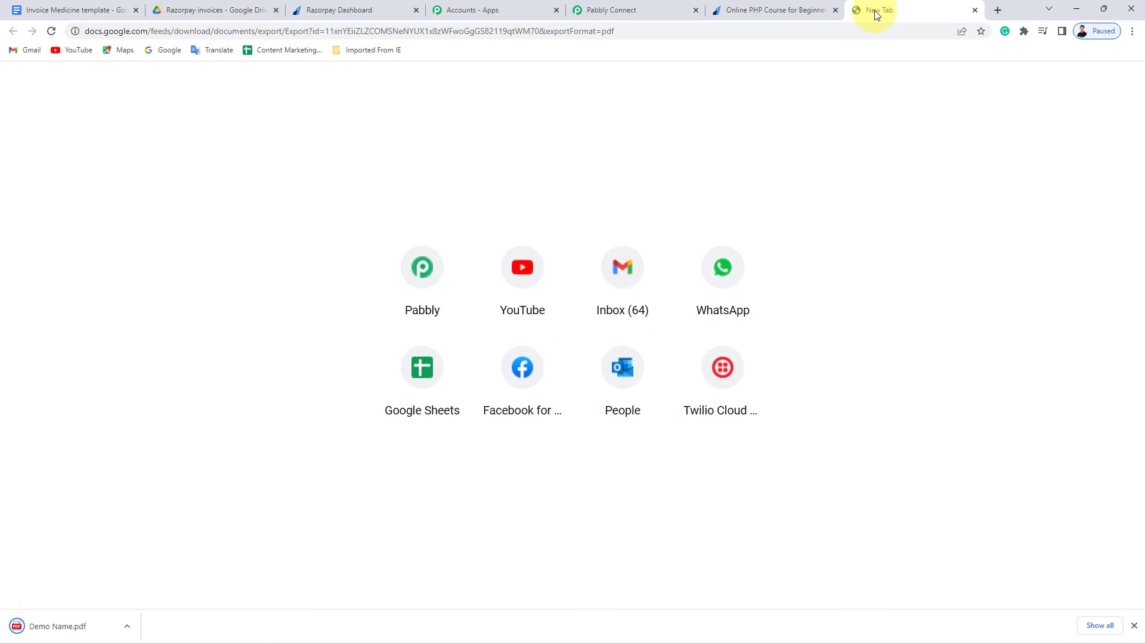
pyautogui.click(66, 627)
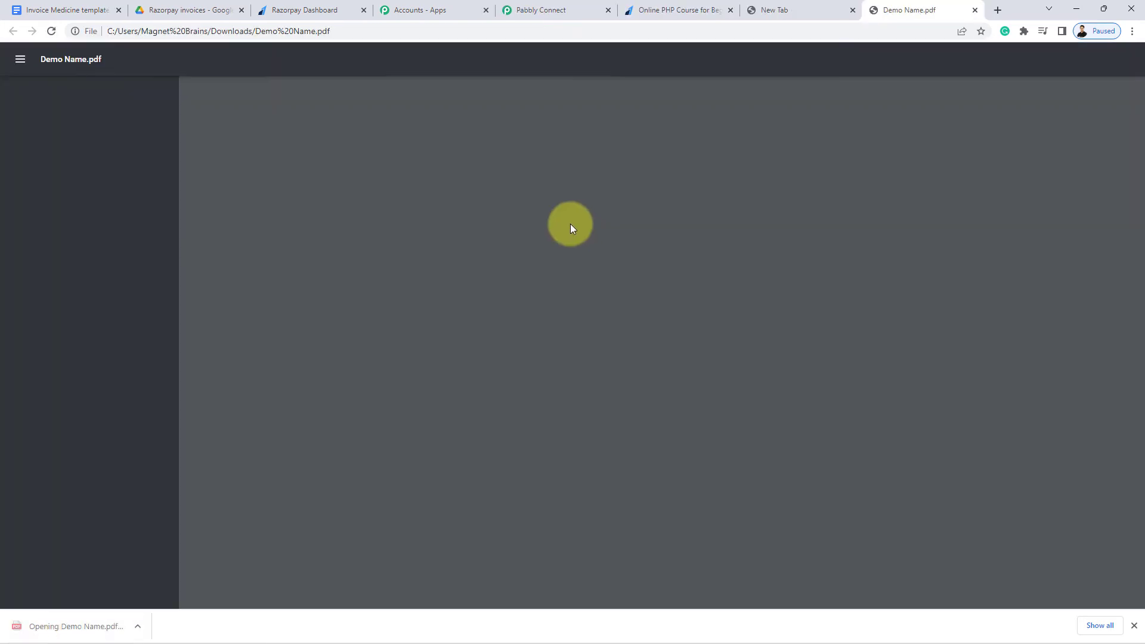
# Review the filled ₹499 invoice in the PDF viewer, then close its tab
pyautogui.scroll(-3, 477, 332)
pyautogui.scroll(2, 522, 409)
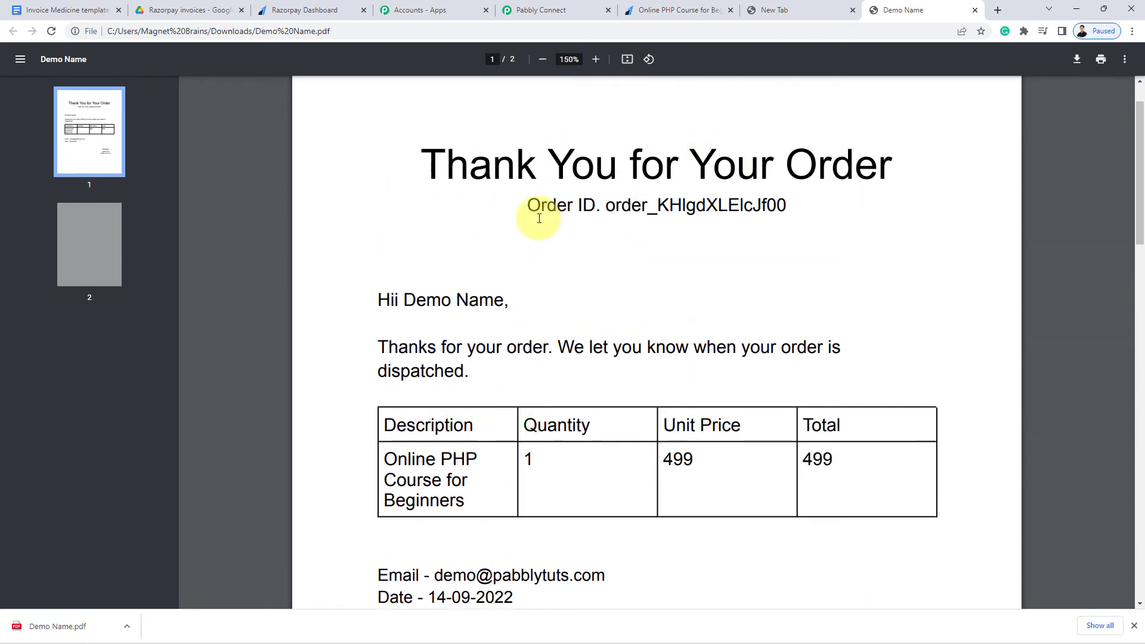
pyautogui.scroll(-3, 685, 358)
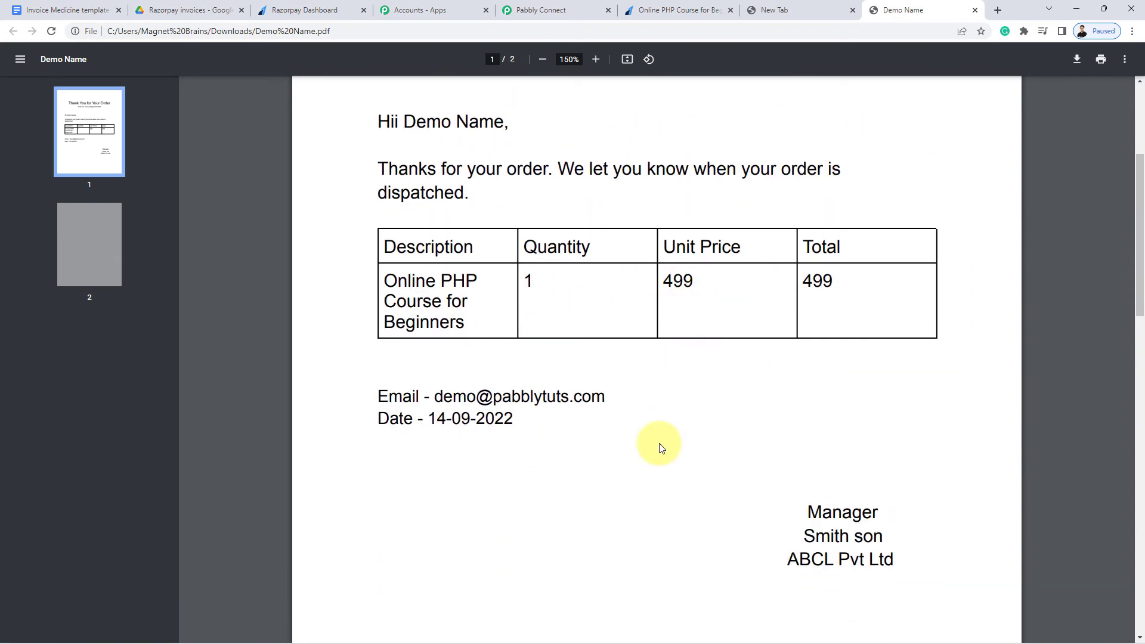
pyautogui.scroll(3, 692, 453)
pyautogui.moveTo(422, 161); pyautogui.dragTo(775, 576)
pyautogui.click(775, 576)
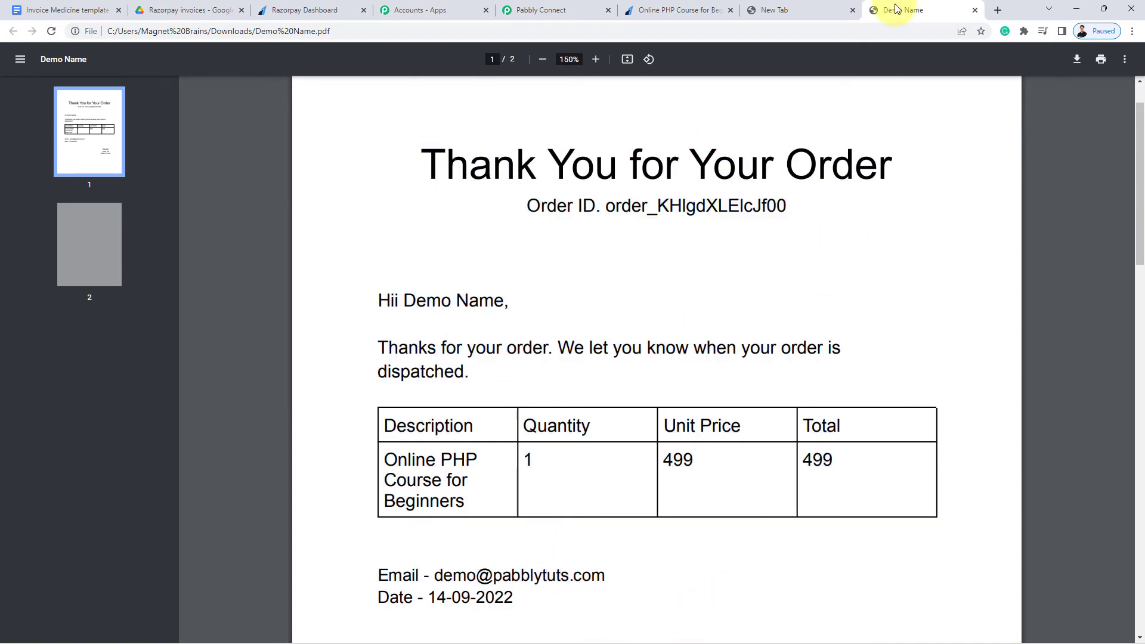
pyautogui.click(974, 10)
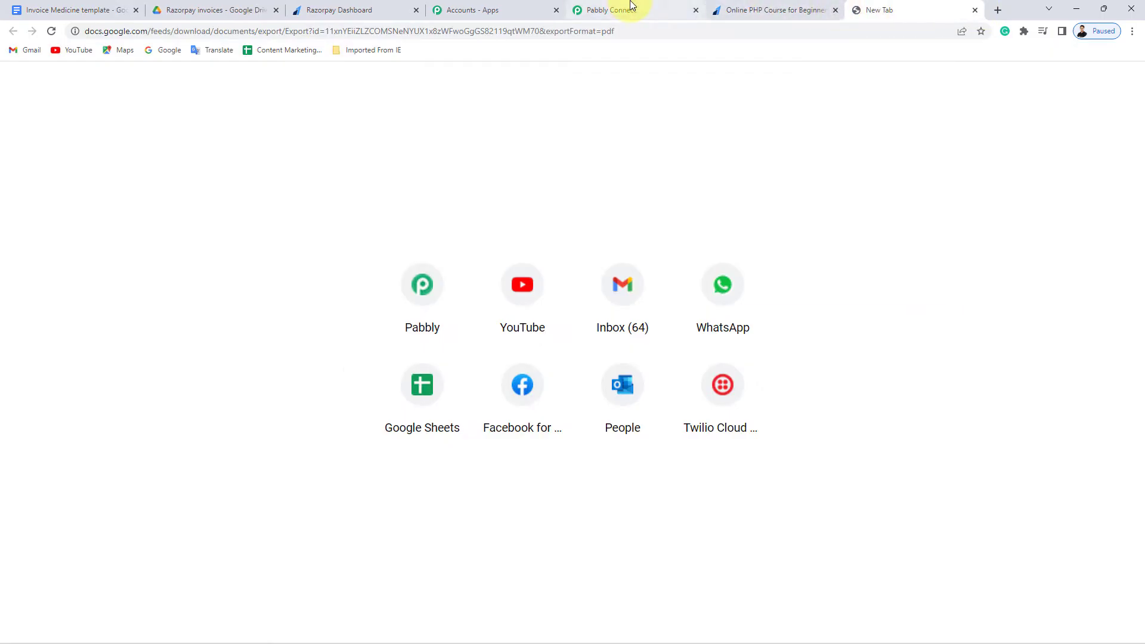
pyautogui.click(626, 10)
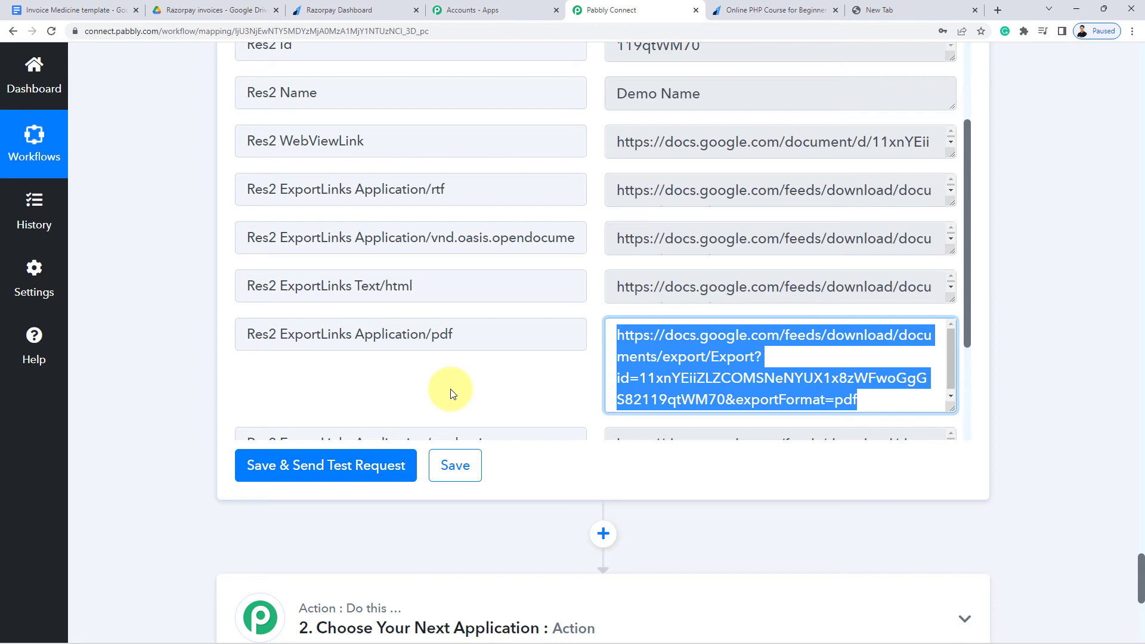
# Set the next action step to Gmail with the Send Email action event
pyautogui.click(467, 382)
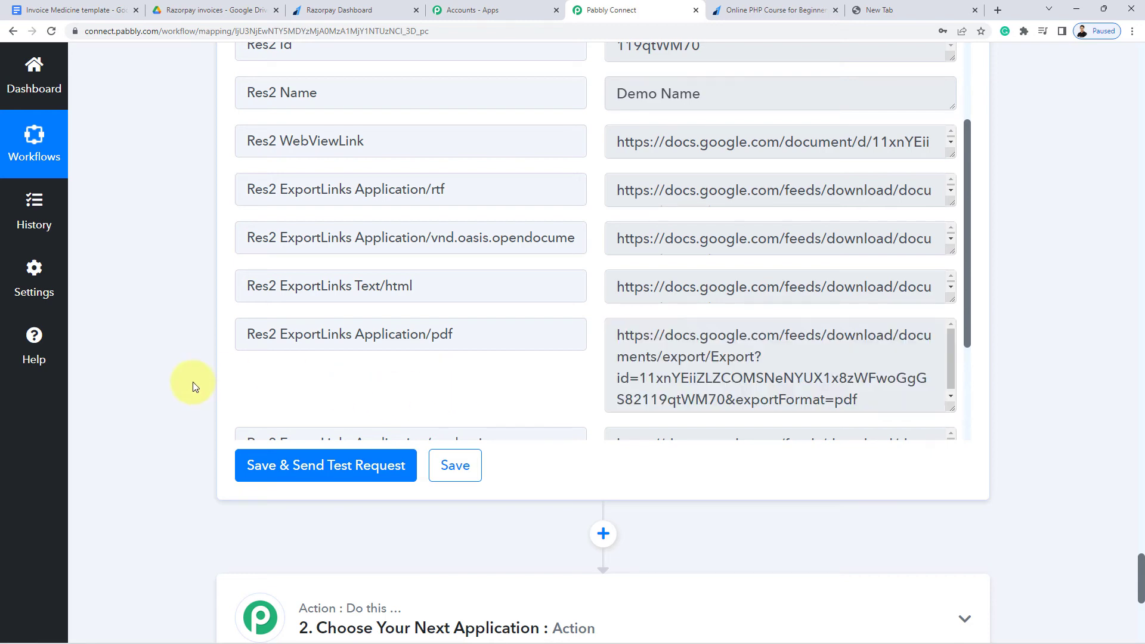
pyautogui.scroll(-4, 186, 383)
pyautogui.click(447, 372)
pyautogui.click(285, 480)
pyautogui.write('Gmail')
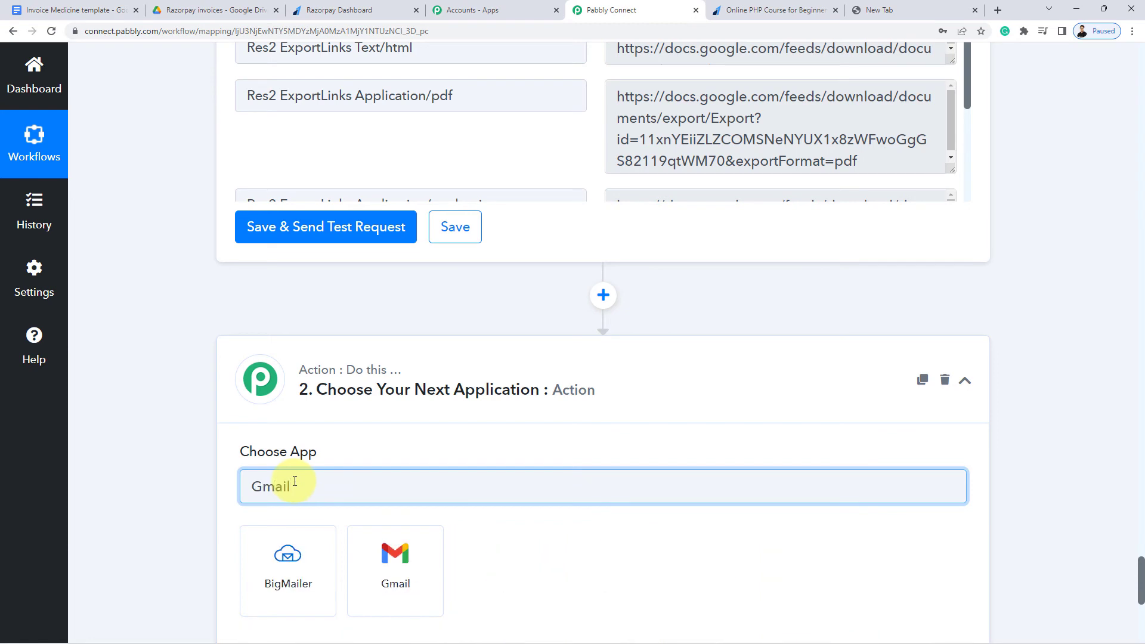
pyautogui.click(410, 586)
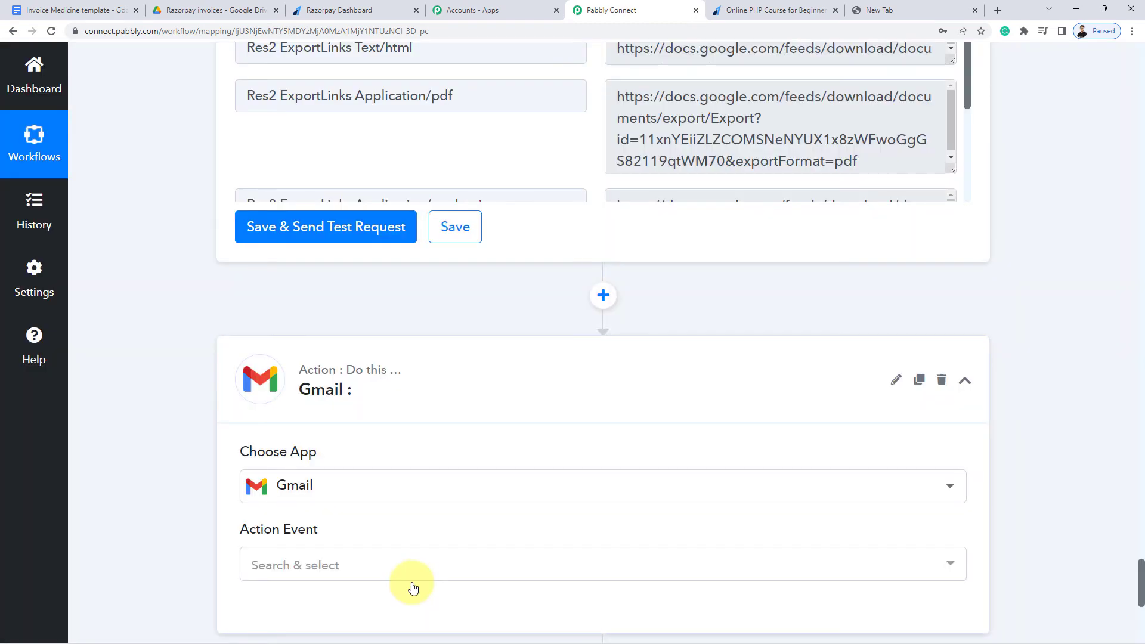
pyautogui.scroll(-3, 394, 560)
pyautogui.click(309, 384)
pyautogui.click(300, 471)
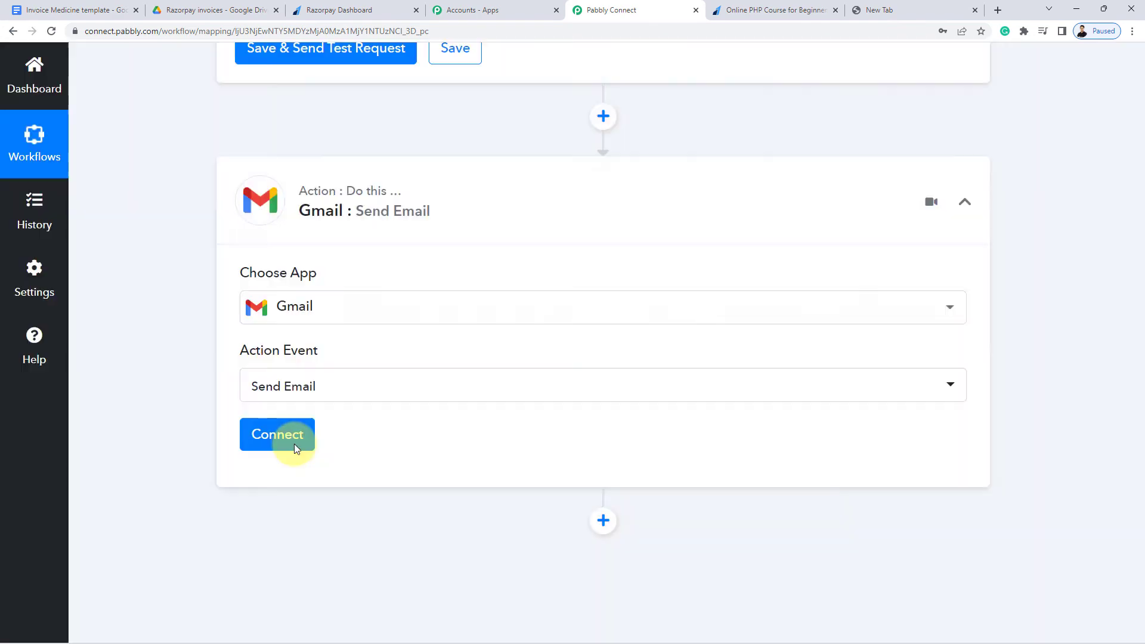
# Add a new Gmail connection by signing in with the Google account and granting access
pyautogui.click(294, 443)
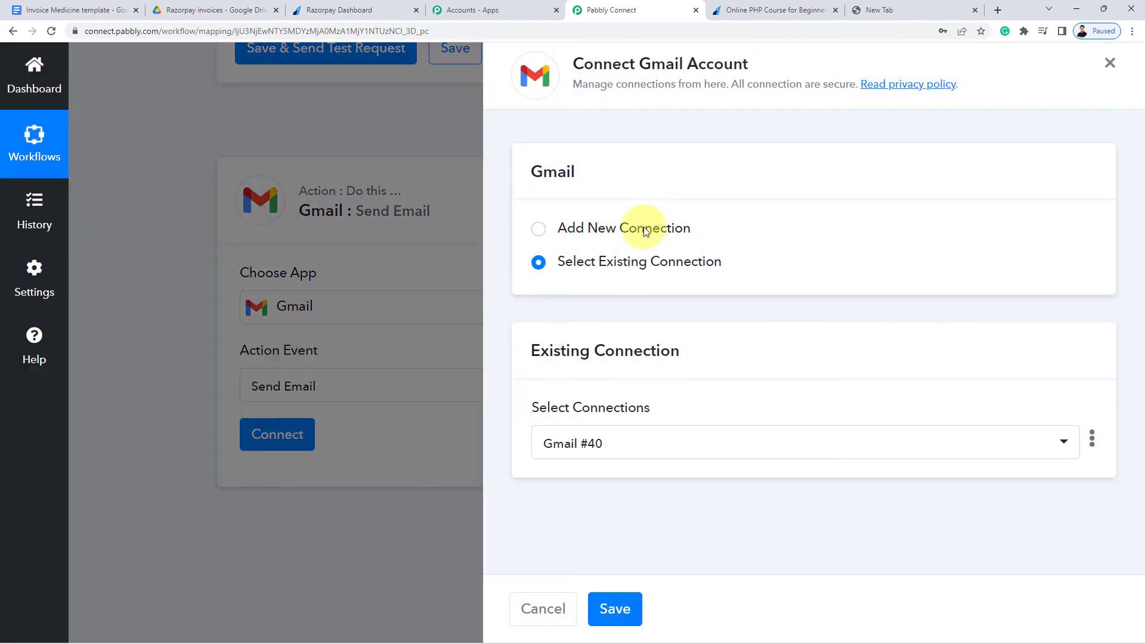
pyautogui.click(658, 235)
pyautogui.click(596, 421)
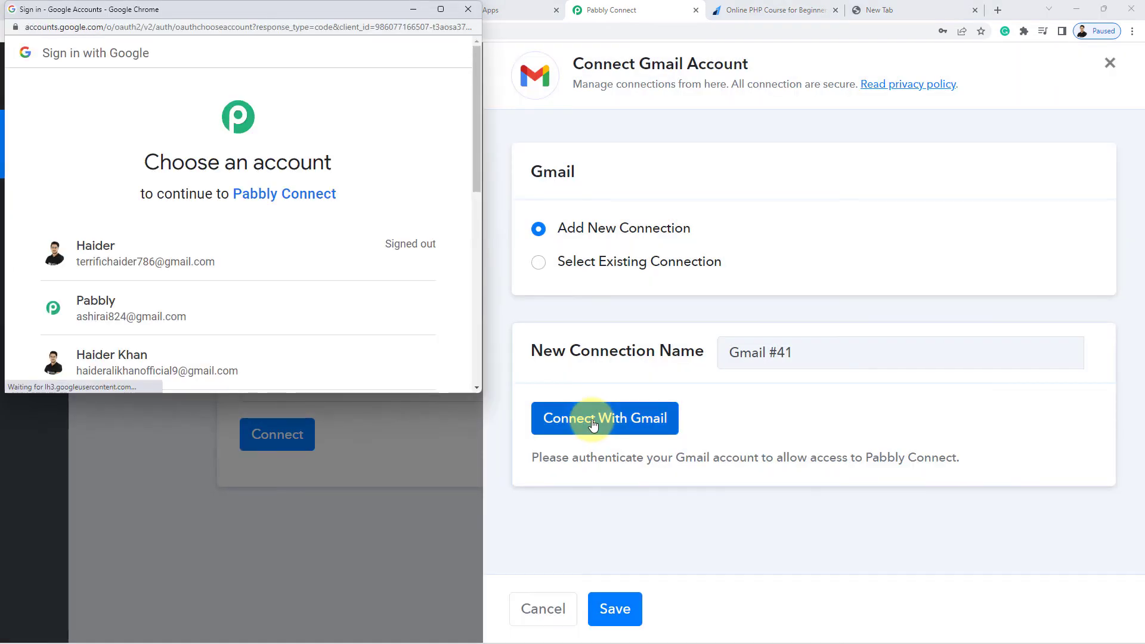
pyautogui.click(274, 318)
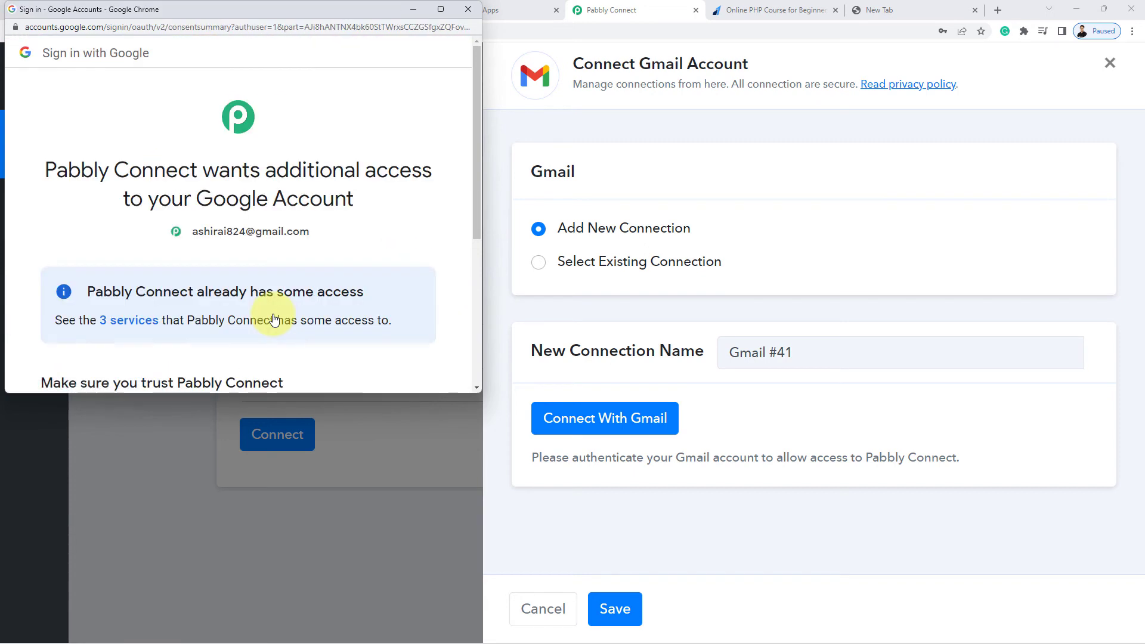
pyautogui.scroll(-5, 273, 319)
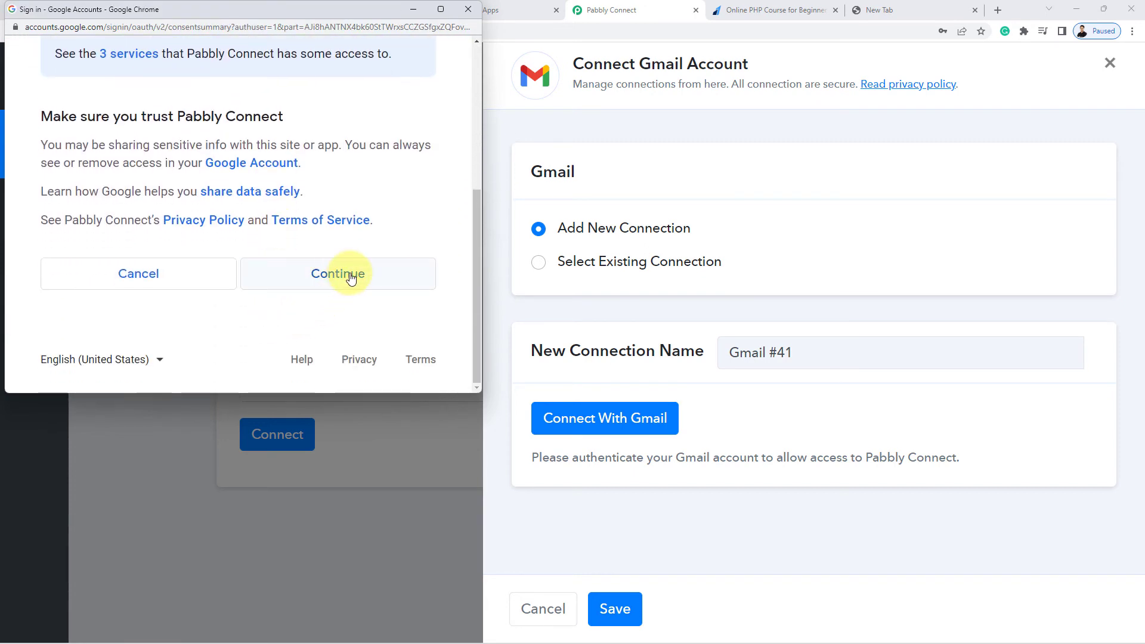
pyautogui.click(350, 274)
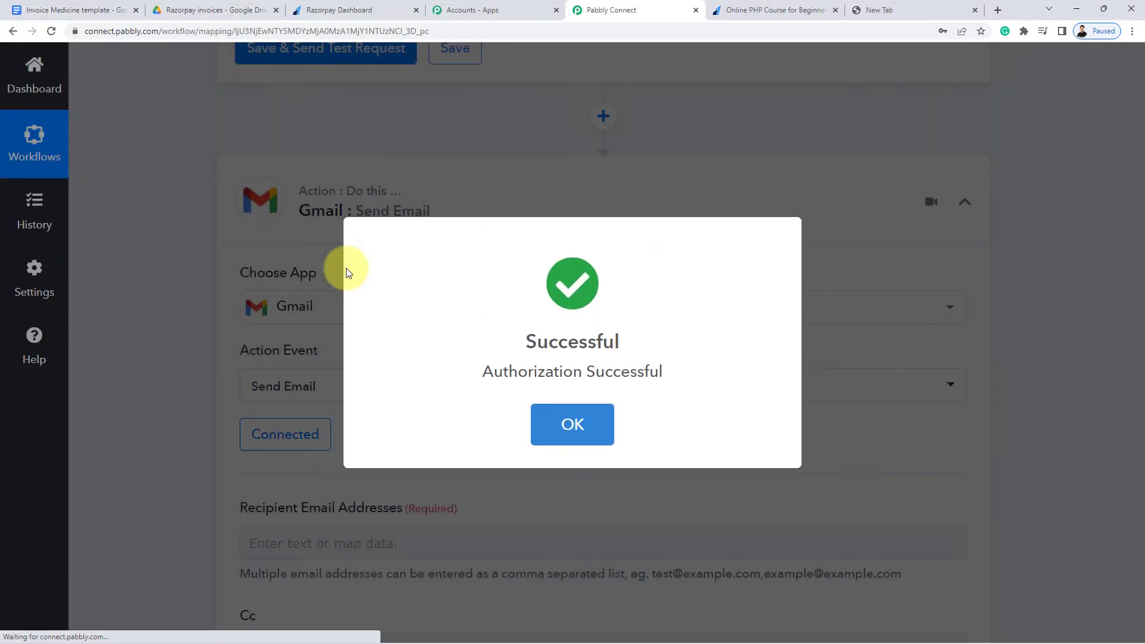
pyautogui.click(572, 424)
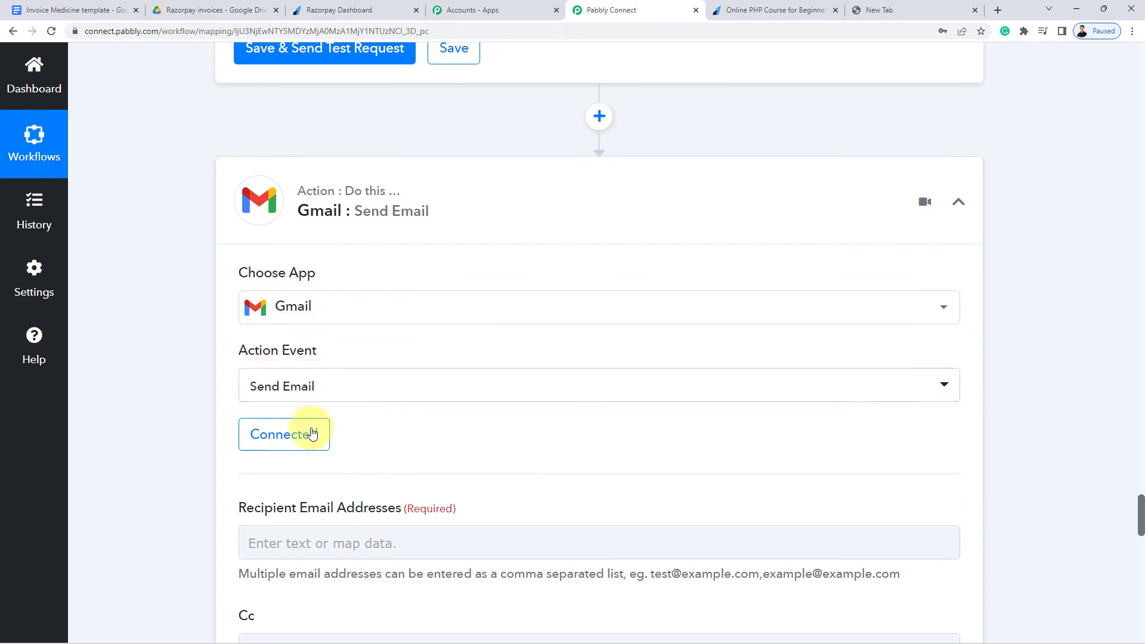
# Map Razorpay's Payload Payment Entity Notes Your Email into Recipient Email Addresses
pyautogui.scroll(-5, 149, 256)
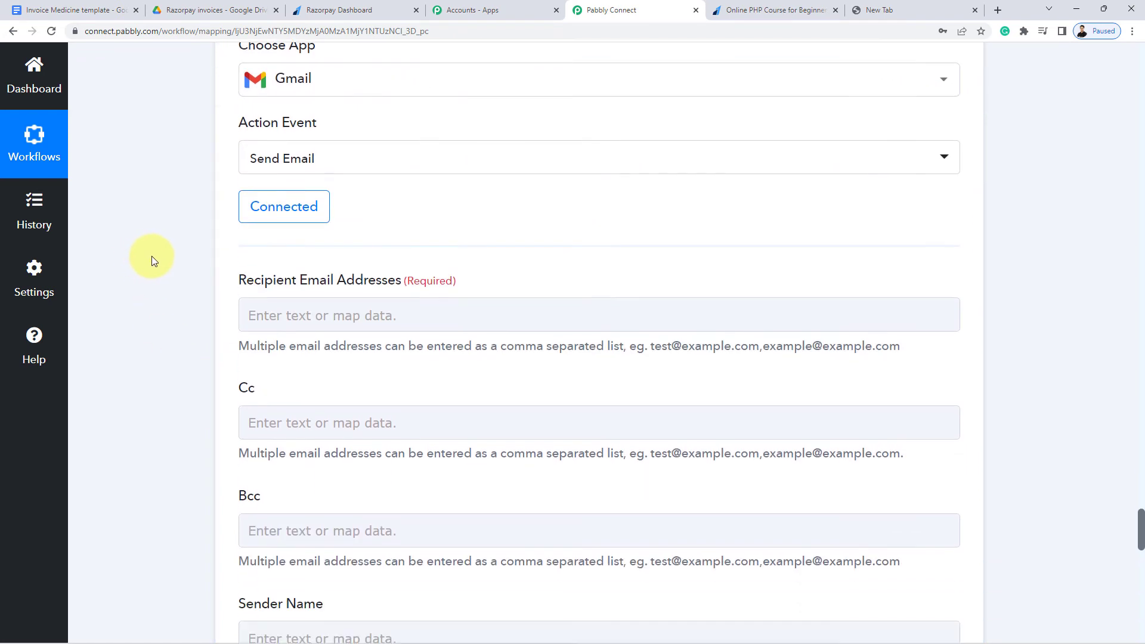
pyautogui.moveTo(243, 215); pyautogui.dragTo(399, 215)
pyautogui.click(385, 210)
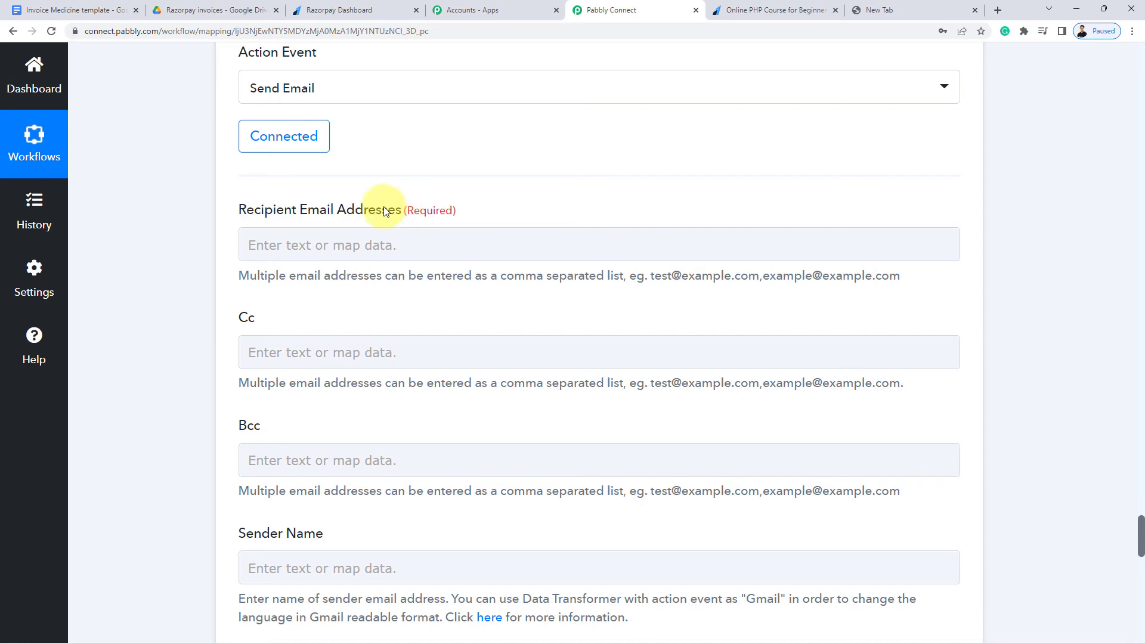
pyautogui.click(242, 249)
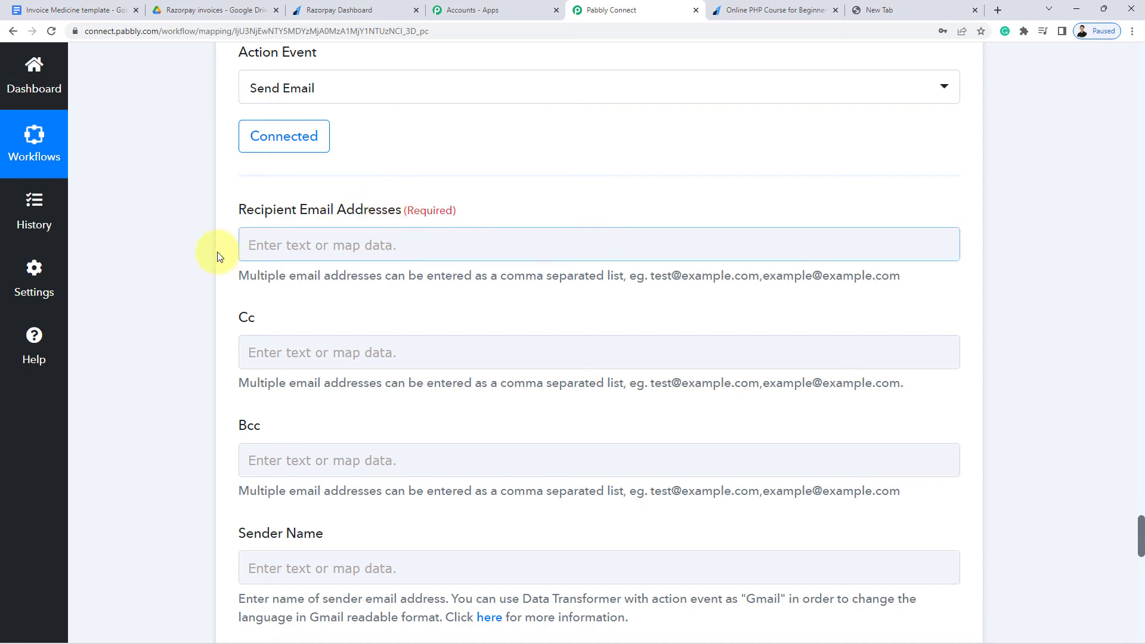
pyautogui.click(316, 247)
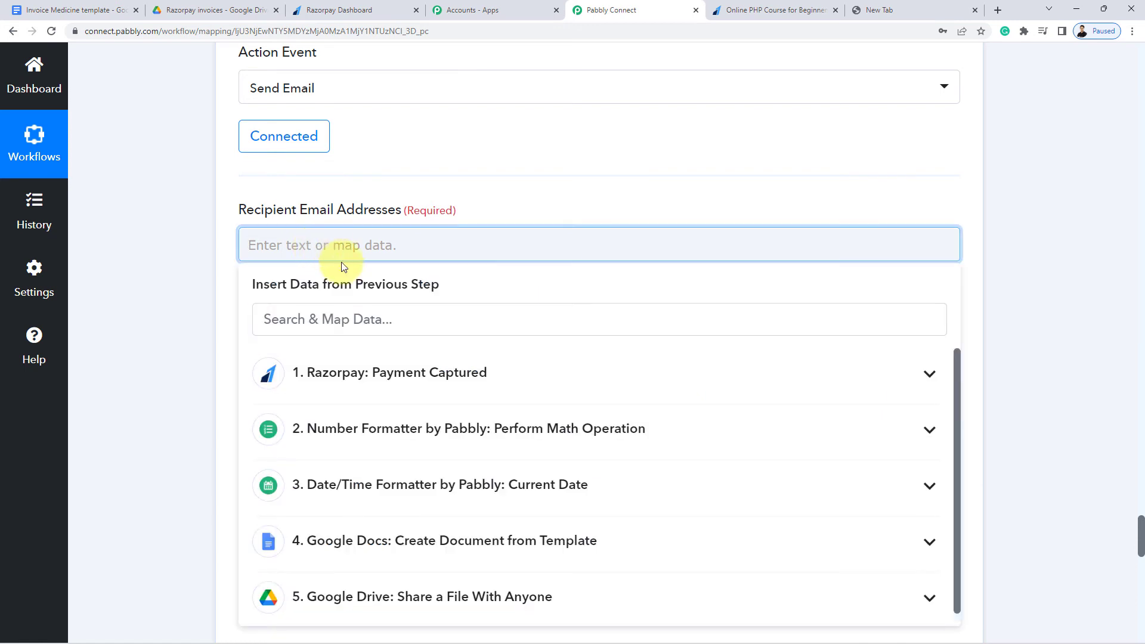
pyautogui.click(335, 380)
pyautogui.click(314, 322)
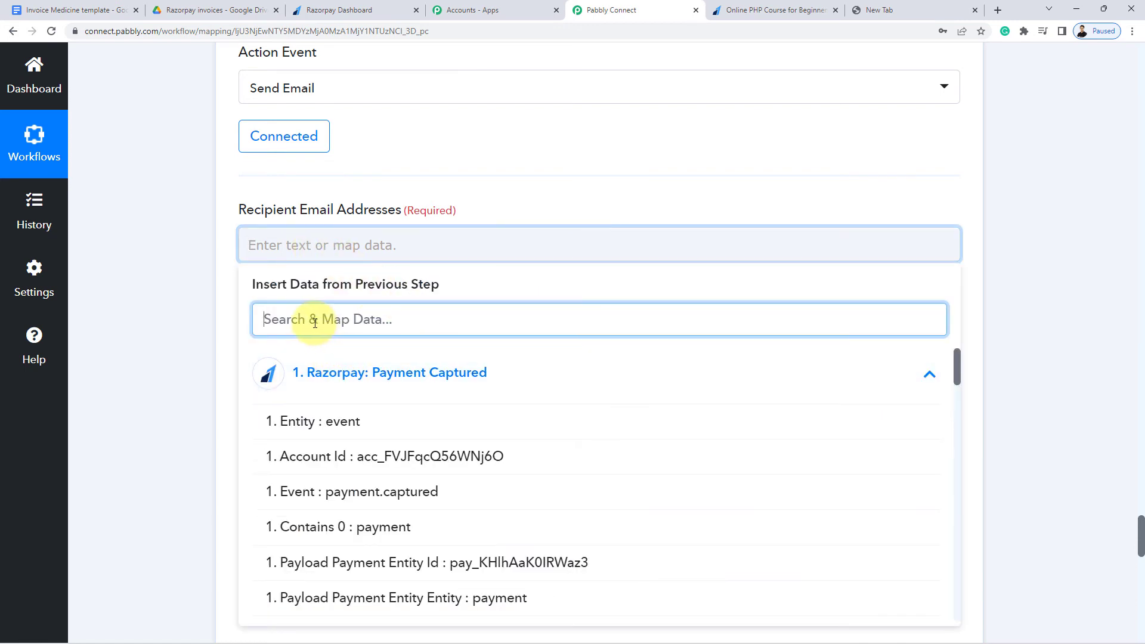
pyautogui.write('Emal')
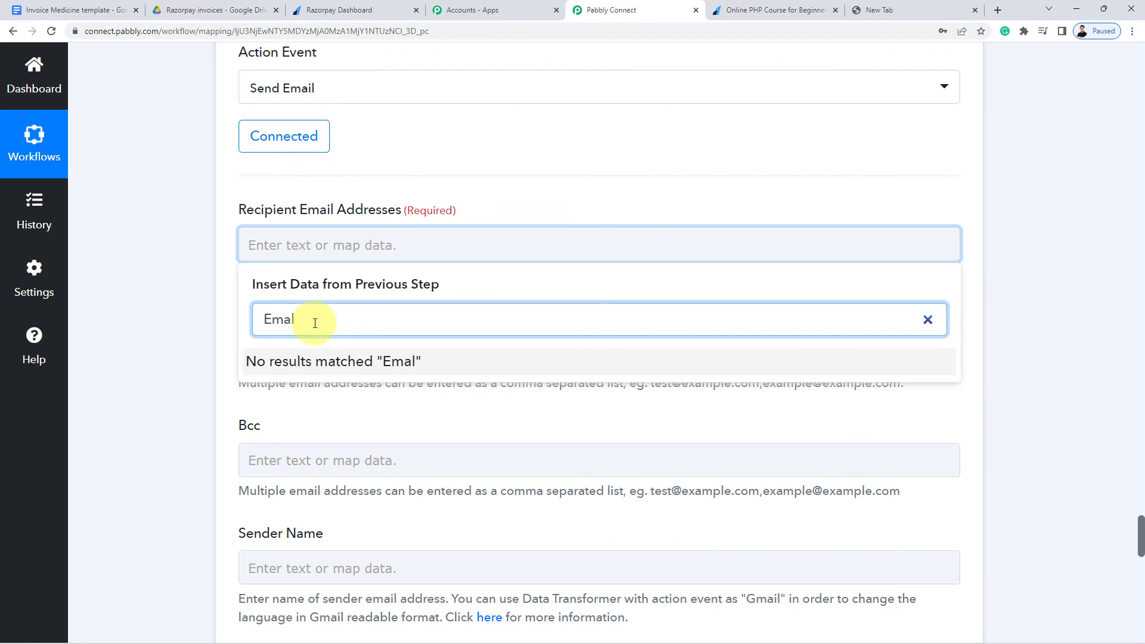
pyautogui.press('BackSpace')
pyautogui.write('i')
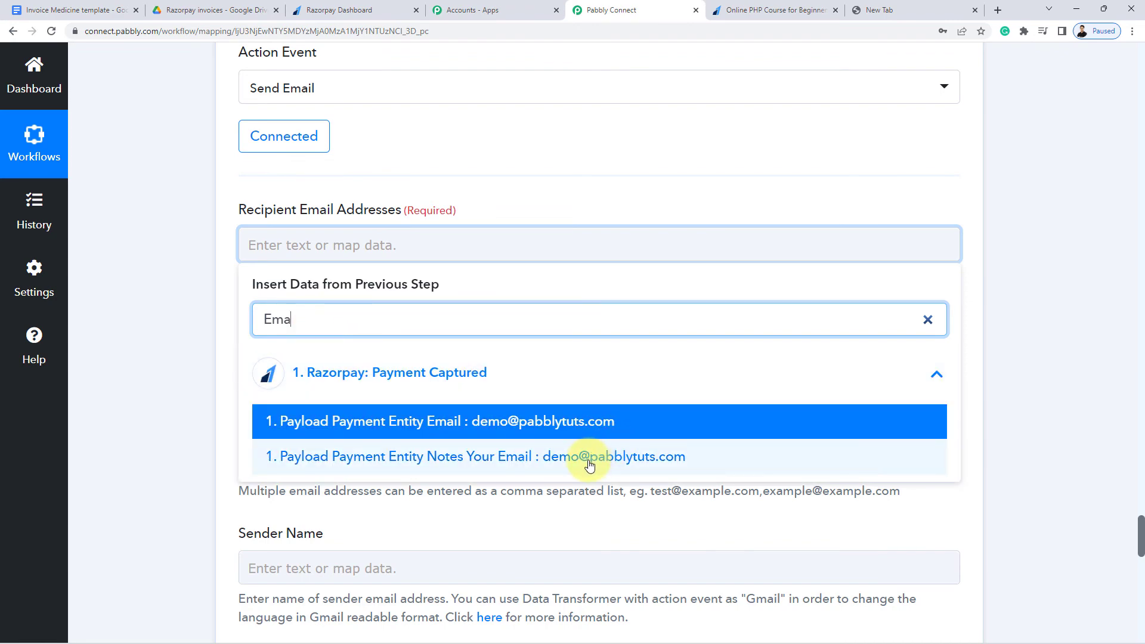
pyautogui.click(587, 459)
pyautogui.click(191, 241)
pyautogui.scroll(-6, 190, 241)
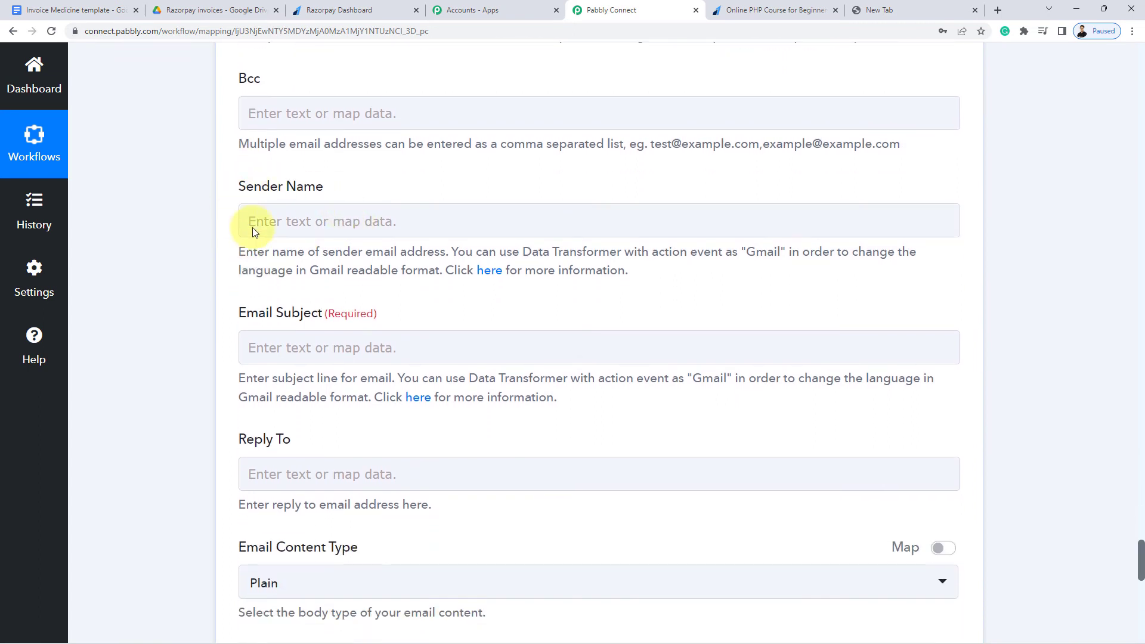
# Enter 'Pabbly' as the Sender Name
pyautogui.click(300, 221)
pyautogui.write('Pabbly')
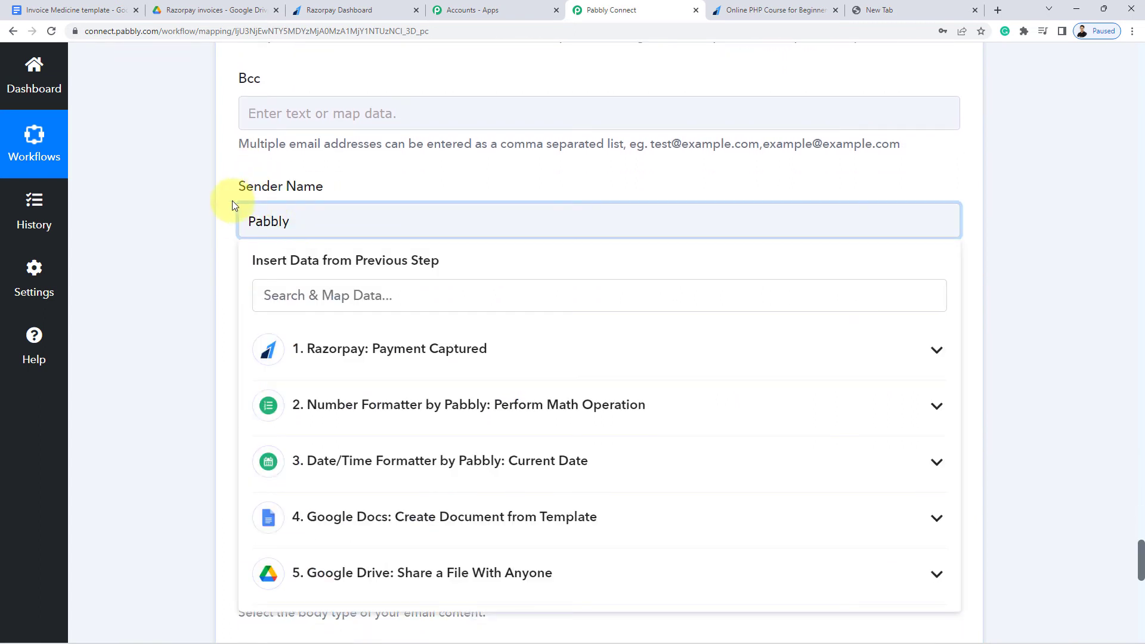
pyautogui.click(205, 208)
pyautogui.scroll(-2, 205, 208)
# Set the Email Subject to the mapped Notes Product Name followed by 'Invoice'
pyautogui.click(291, 239)
pyautogui.click(298, 232)
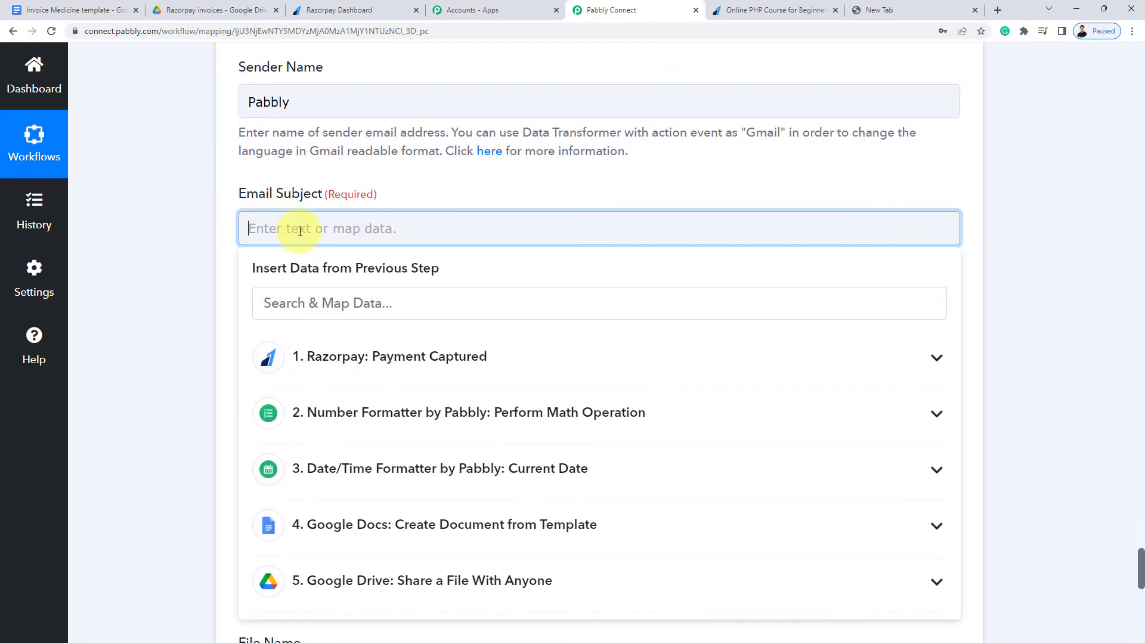
pyautogui.write('Invoid')
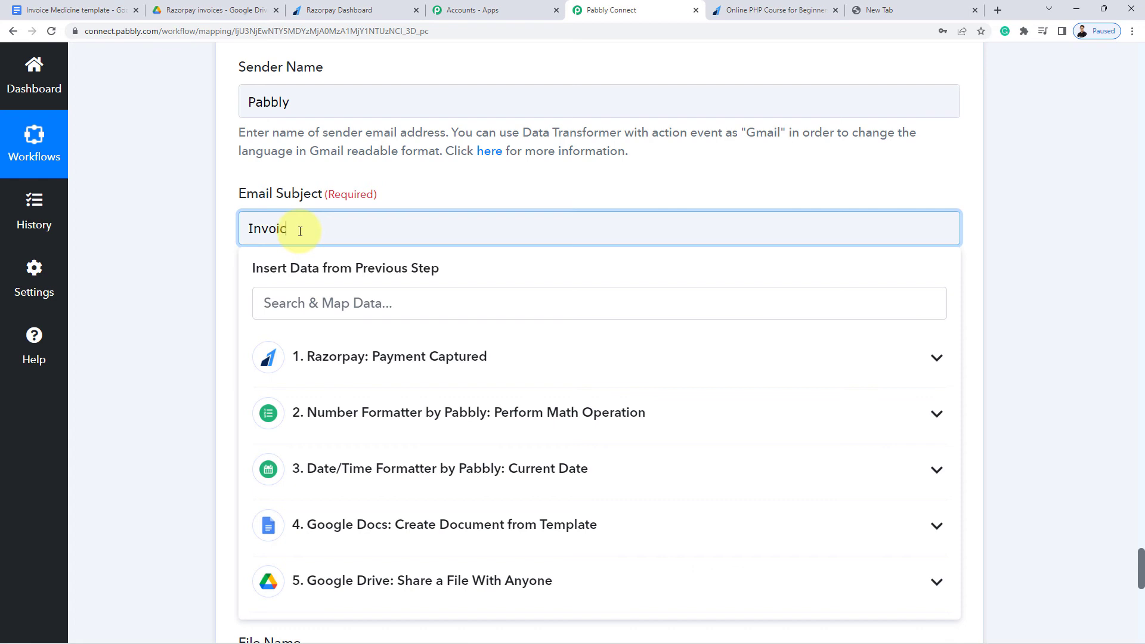
pyautogui.click(249, 229)
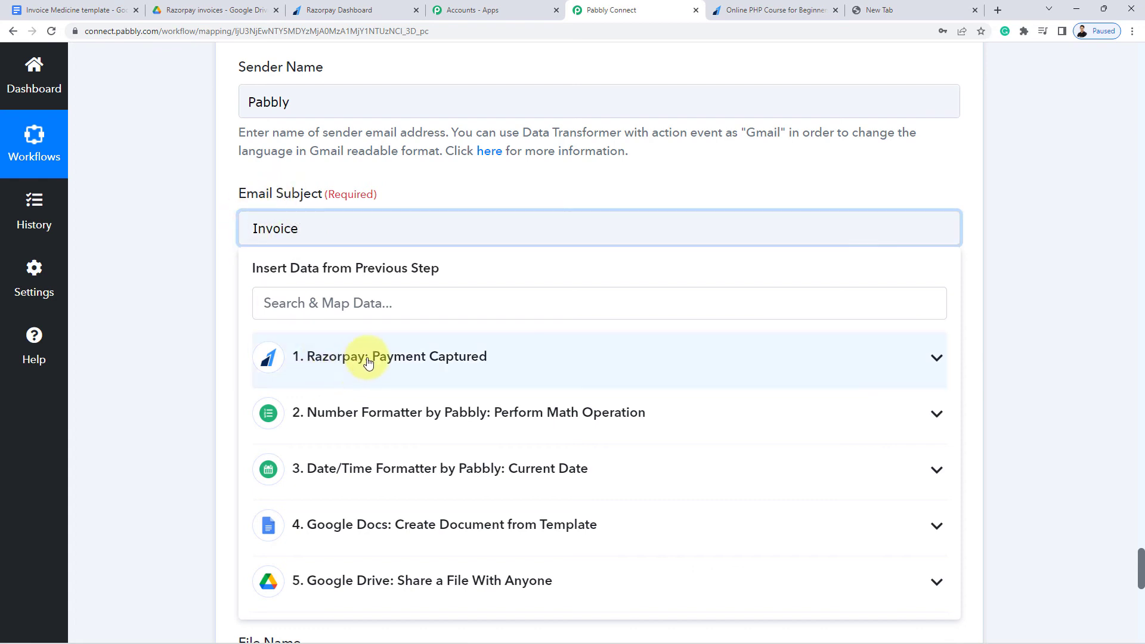
pyautogui.click(365, 358)
pyautogui.write('Pr')
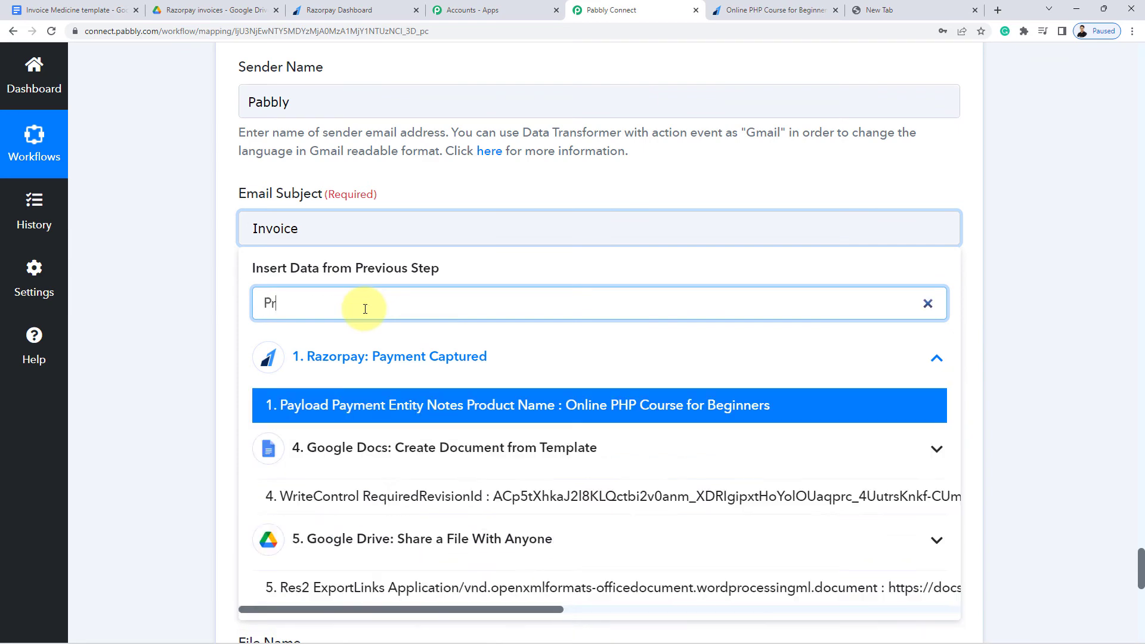
pyautogui.write('odu')
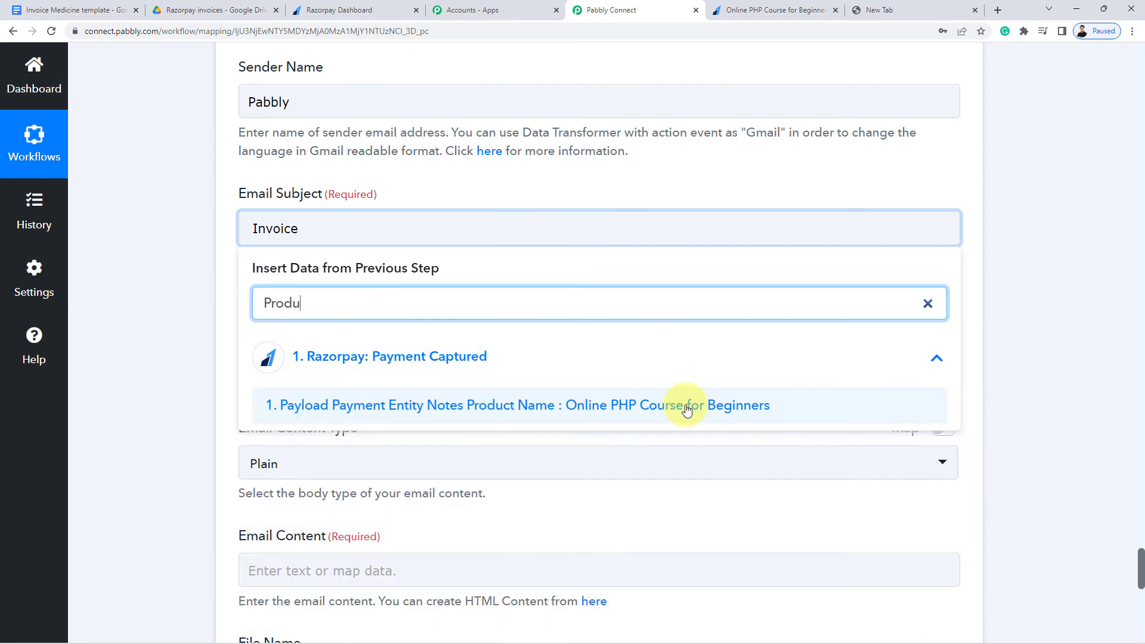
pyautogui.click(684, 405)
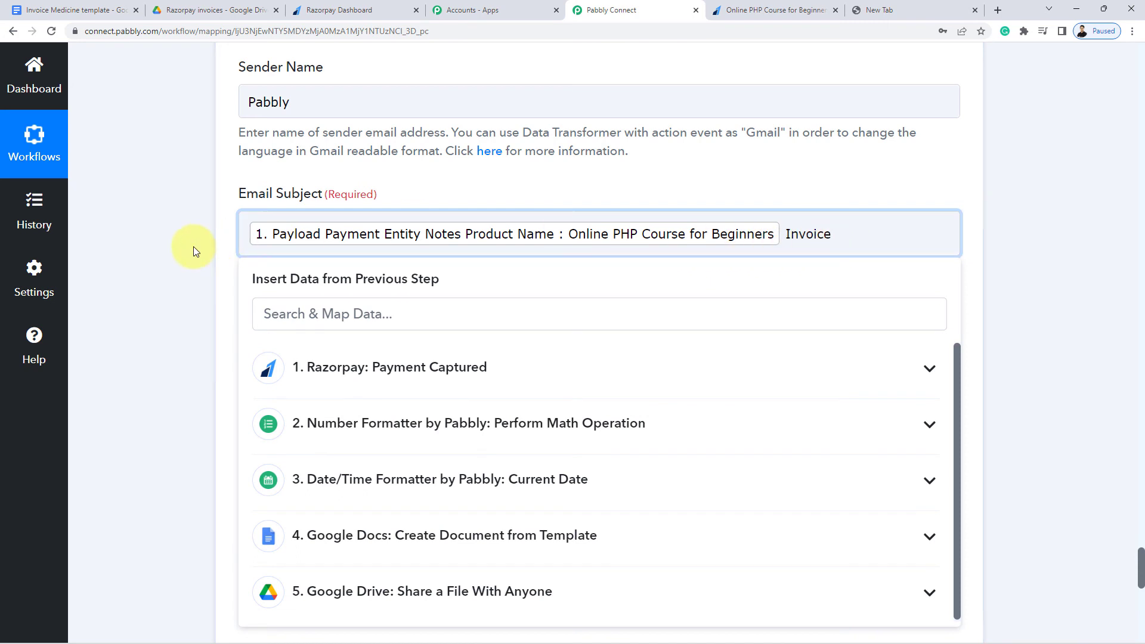
pyautogui.click(225, 242)
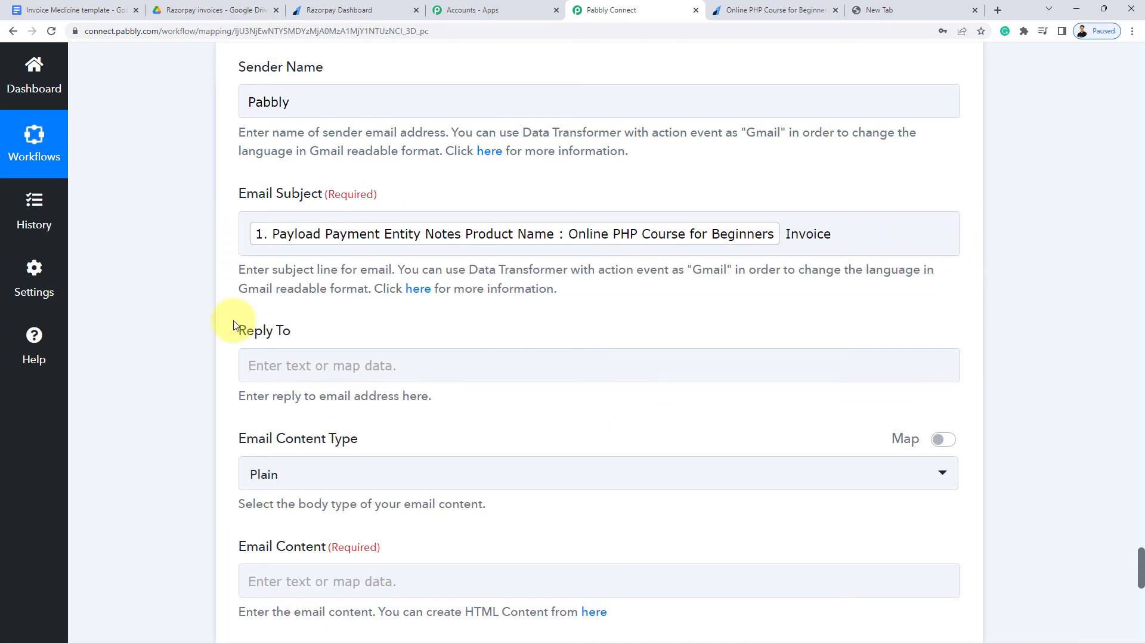
pyautogui.scroll(-4, 234, 324)
pyautogui.scroll(-1, 250, 298)
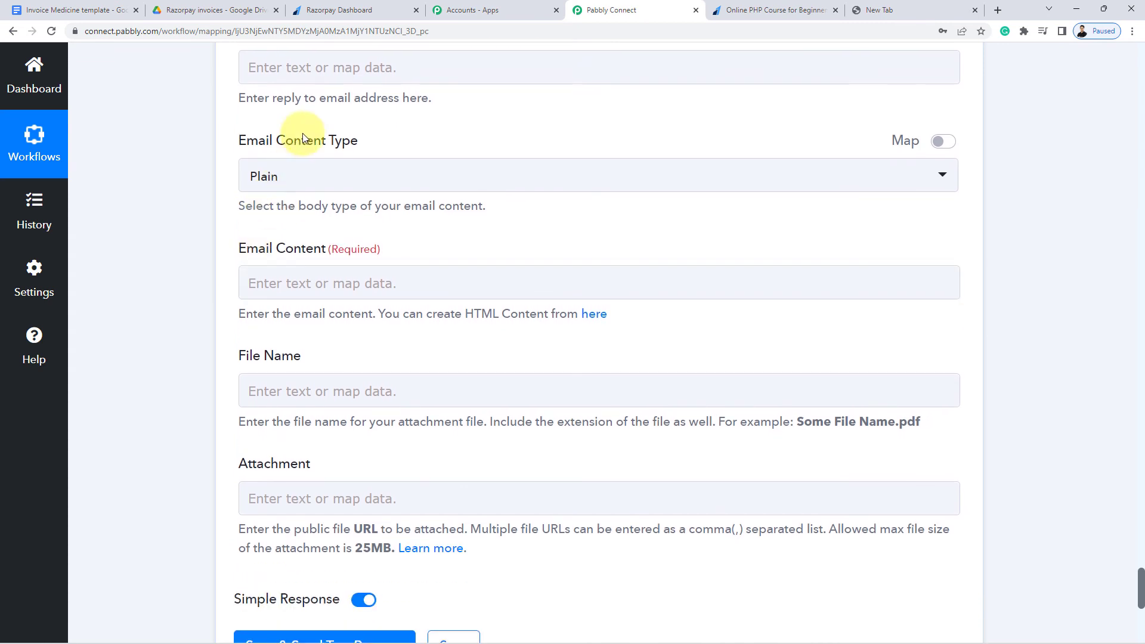
# Keep the content type as Plain and paste the 'Dear…' thank-you message into Email Content
pyautogui.click(329, 173)
pyautogui.click(268, 246)
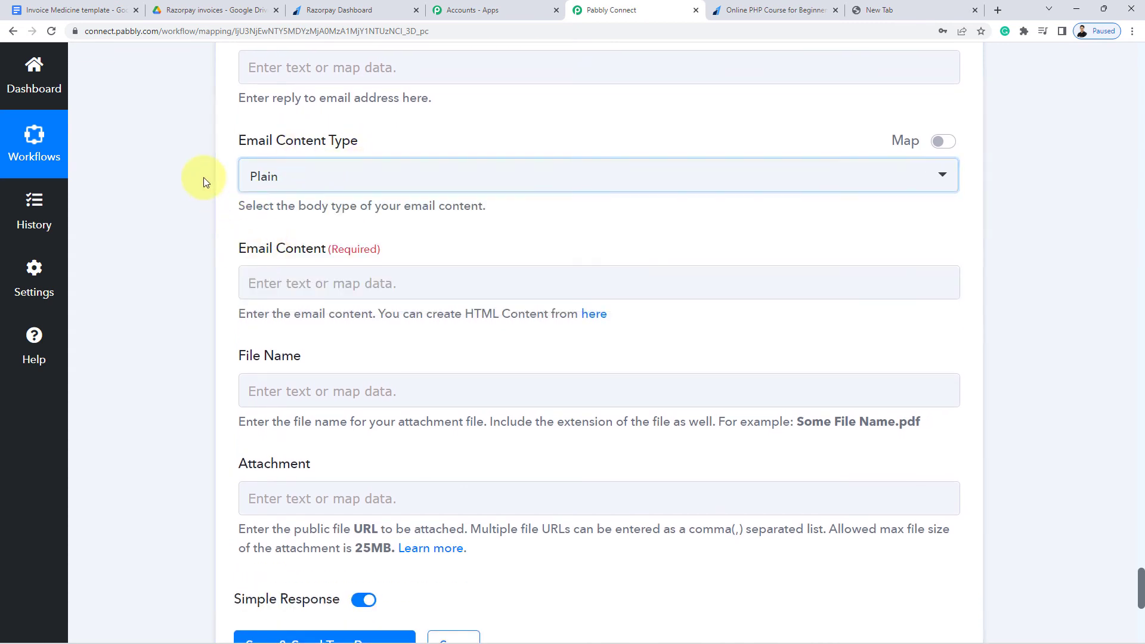
pyautogui.scroll(-2, 203, 179)
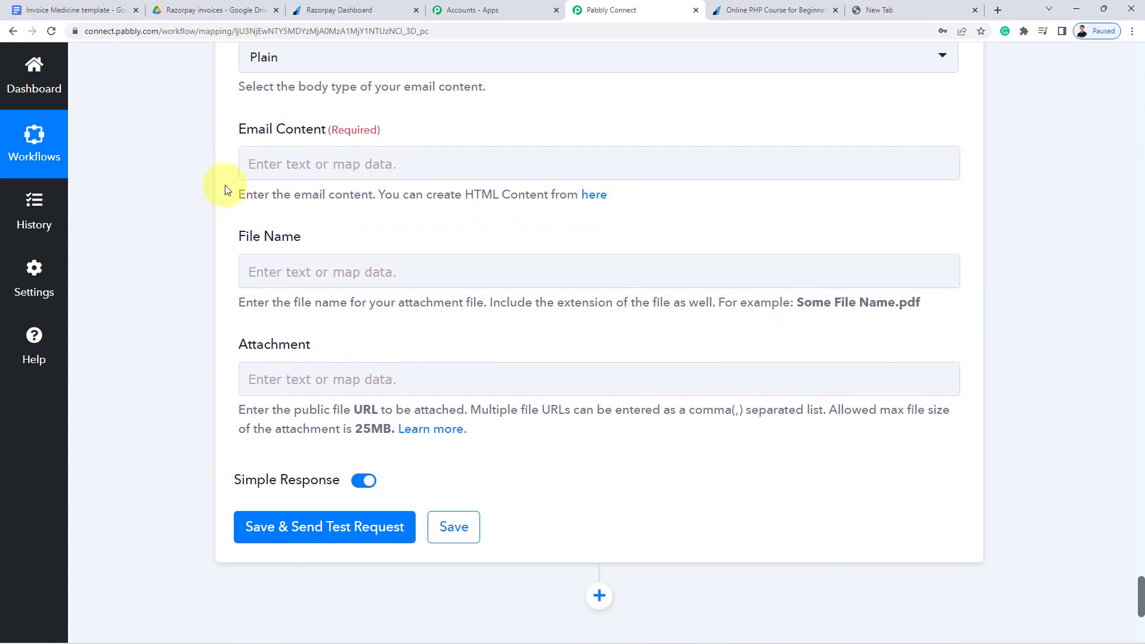
pyautogui.click(300, 146)
pyautogui.write('Dear  Thank you for your purchase. Please find the invoice in the attachments.  Thank you.')
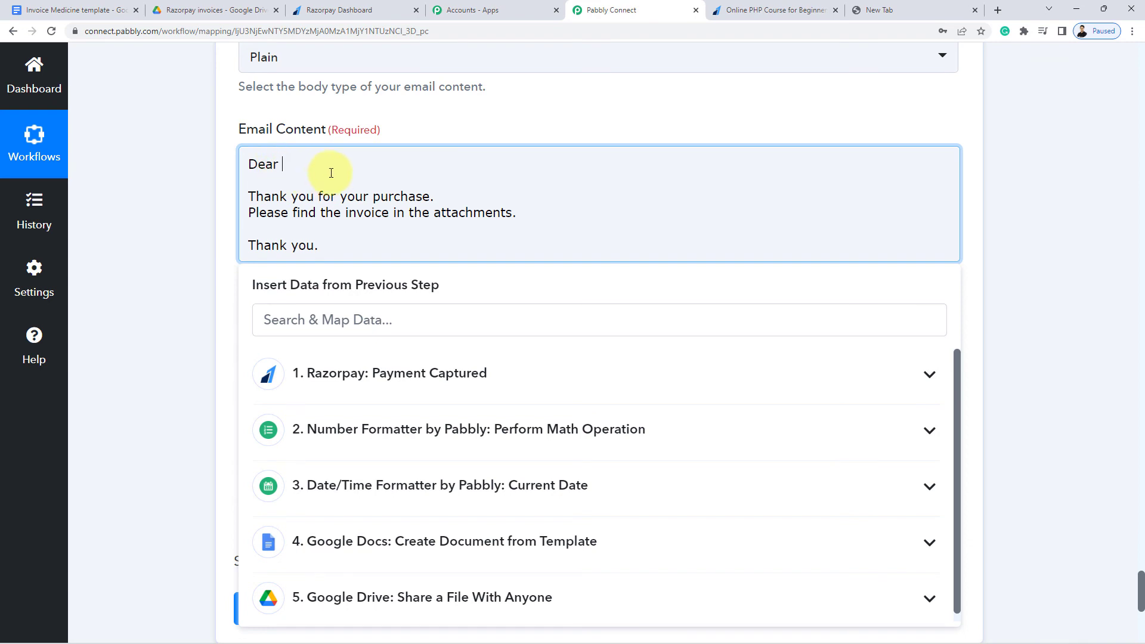
# Insert the Razorpay Payment Captured 'Your Full Name' field right after 'Dear' in the email content
pyautogui.moveTo(340, 247); pyautogui.dragTo(233, 163)
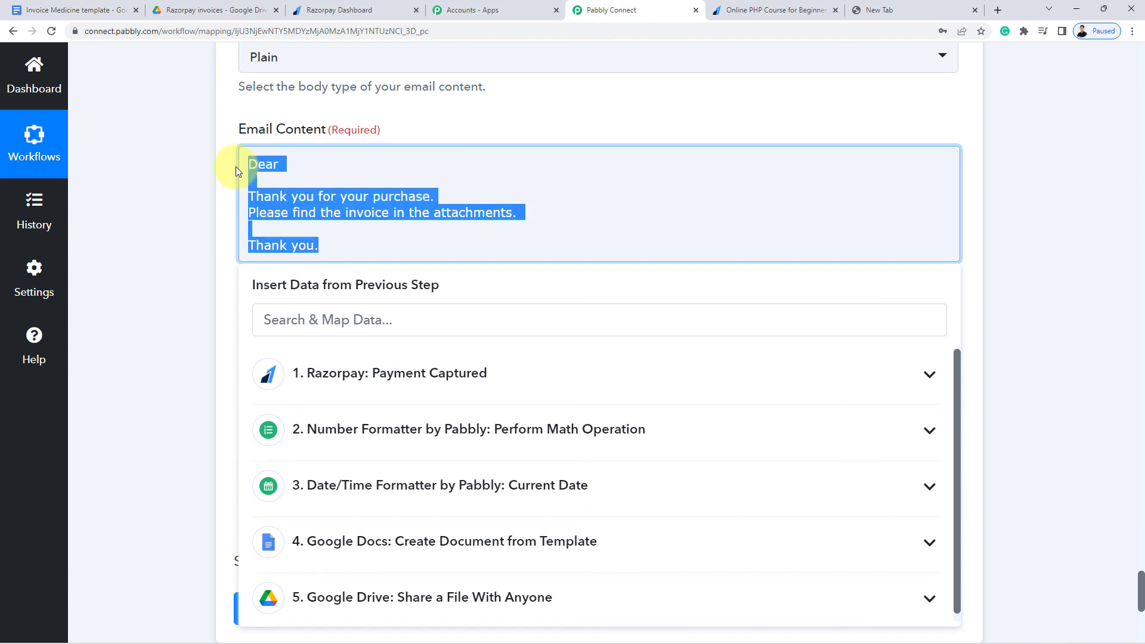
pyautogui.click(260, 160)
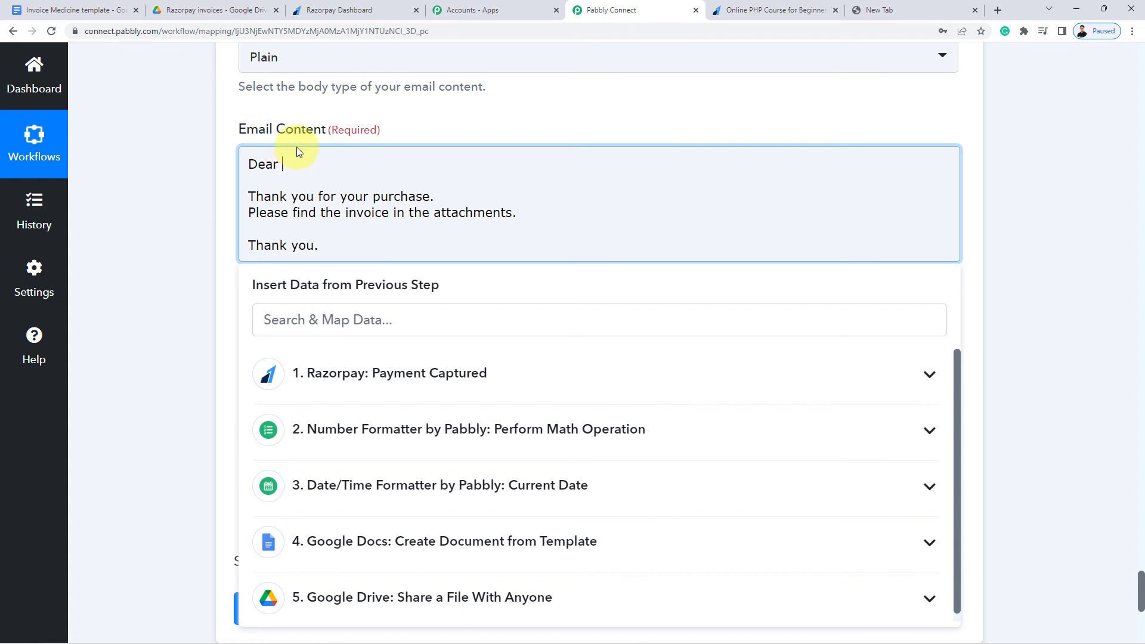
pyautogui.click(386, 377)
pyautogui.write('name')
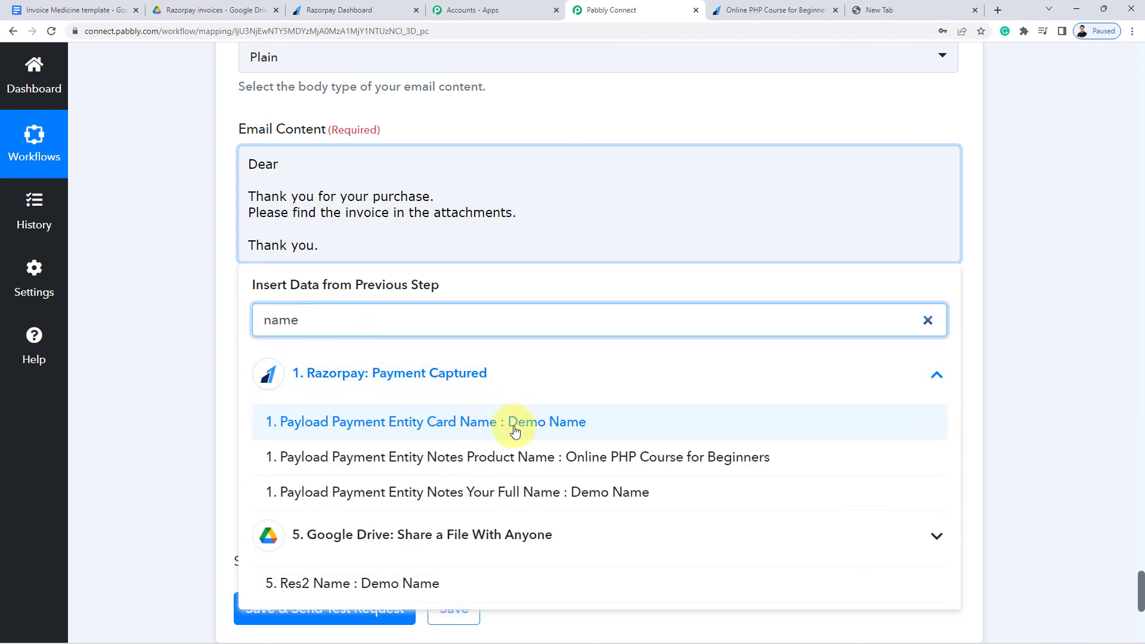
pyautogui.click(571, 493)
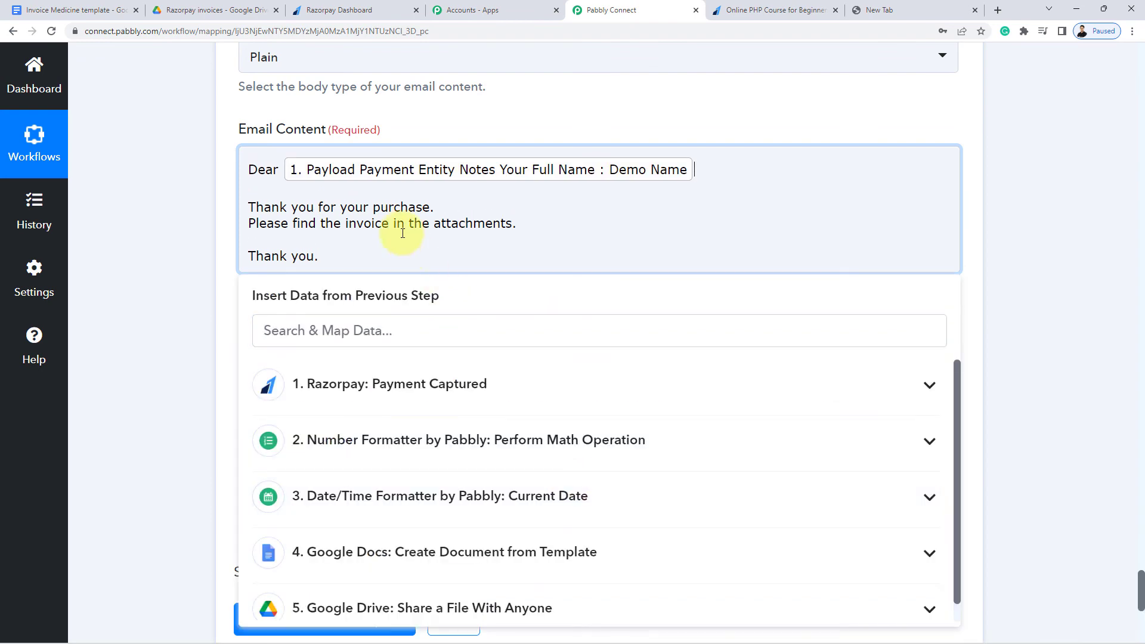
pyautogui.click(210, 192)
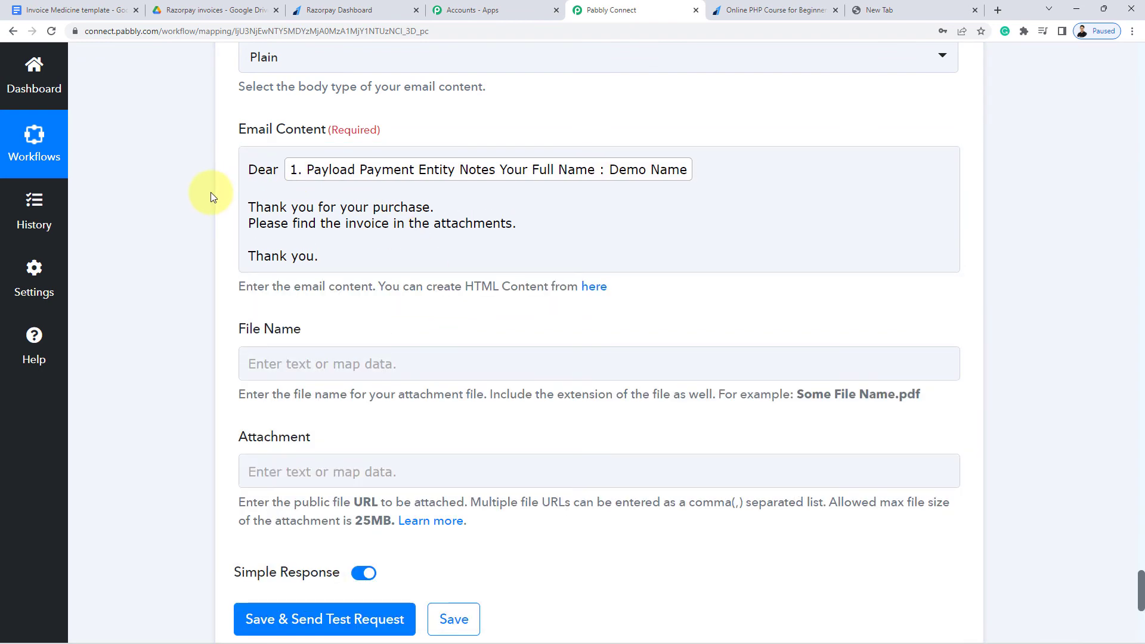
# Map the File Name field to step 5 Google Drive's 'Res2 Name' value
pyautogui.scroll(-4, 212, 197)
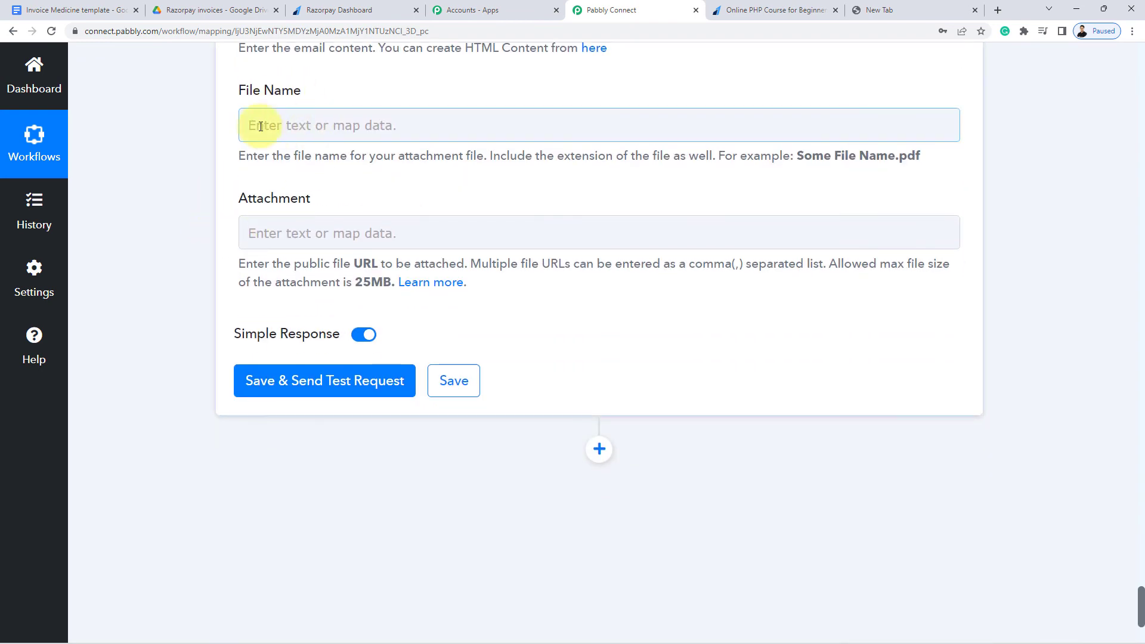
pyautogui.scroll(1, 276, 176)
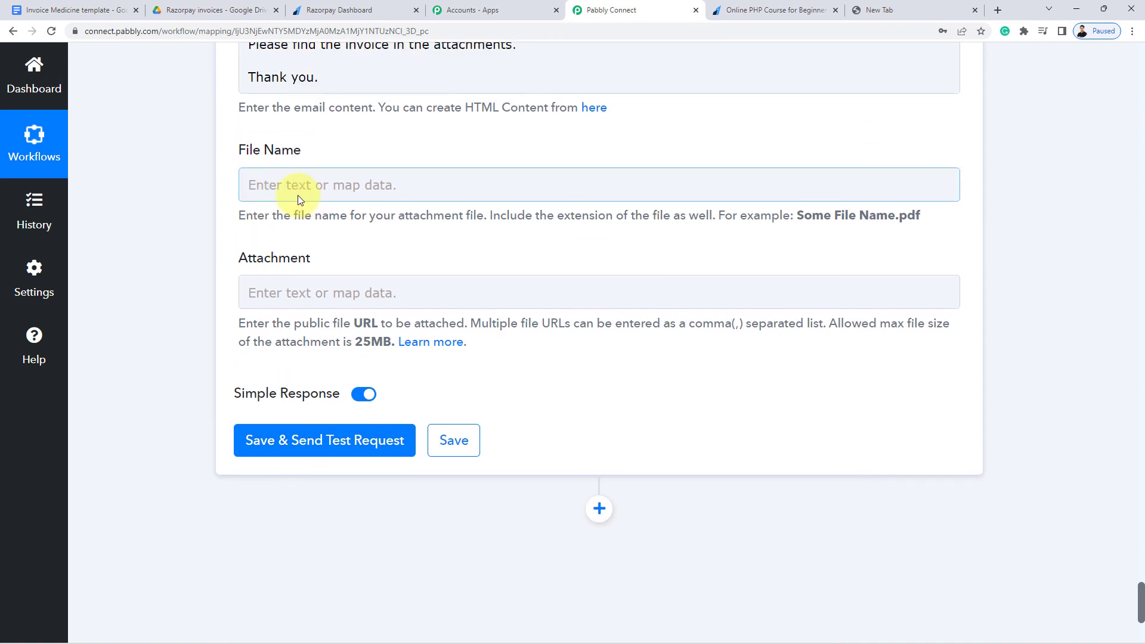
pyautogui.click(312, 186)
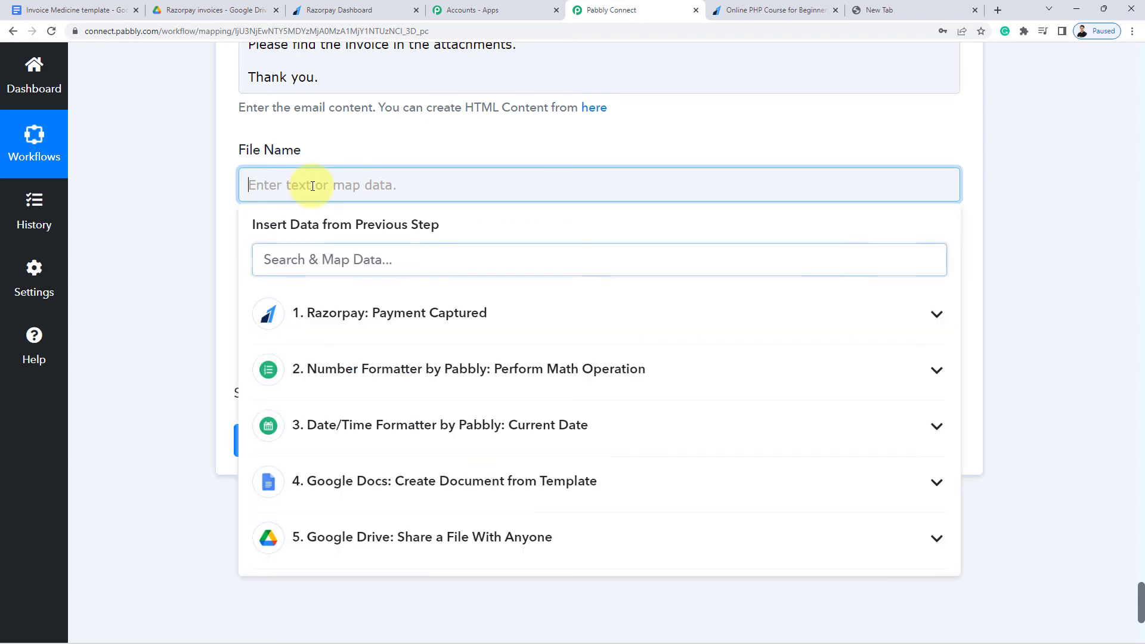
pyautogui.click(358, 538)
pyautogui.scroll(-3, 178, 501)
pyautogui.scroll(-5, 412, 433)
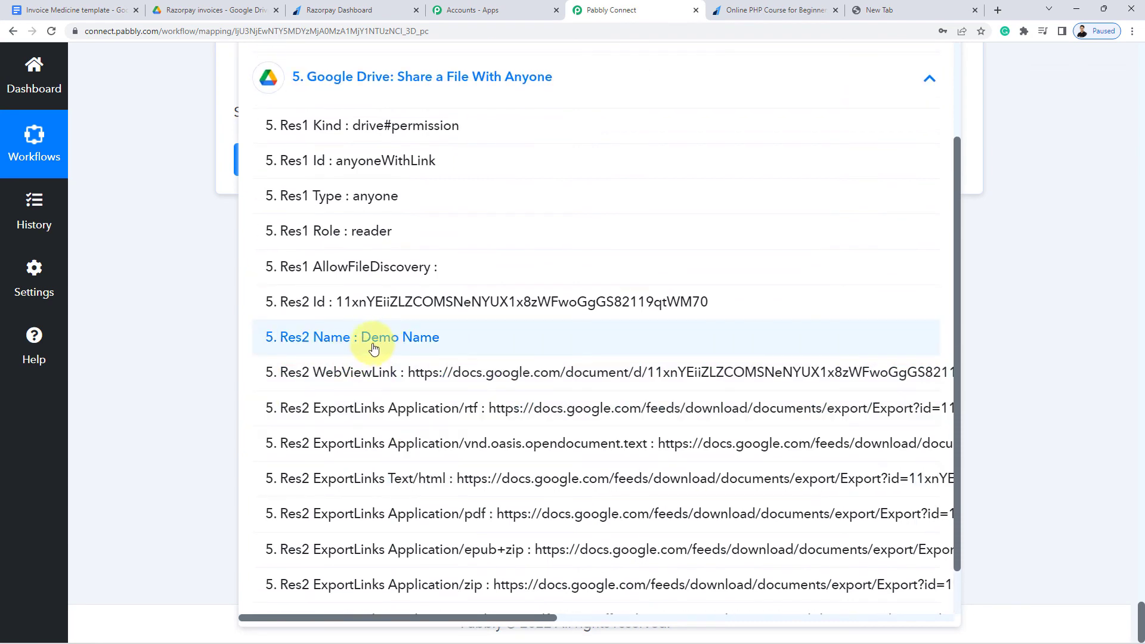
pyautogui.click(410, 335)
pyautogui.click(201, 191)
pyautogui.scroll(-2, 199, 190)
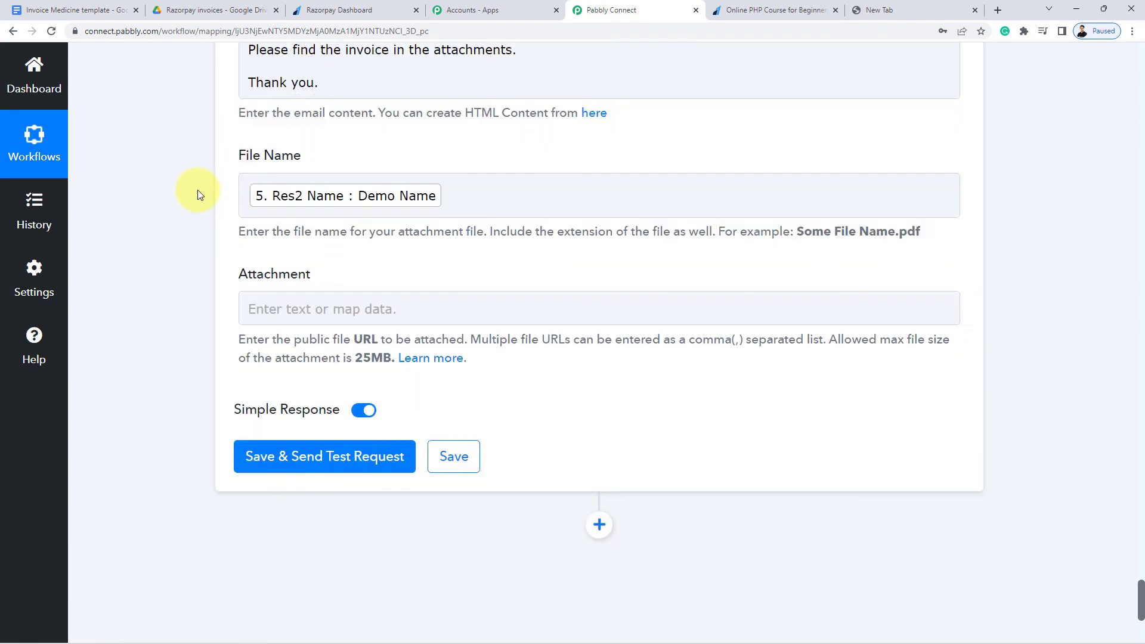
pyautogui.click(295, 255)
# Set the Attachment to step 5 Google Drive's 'Res2 ExportLinks Application/pdf' link
pyautogui.scroll(-2, 224, 303)
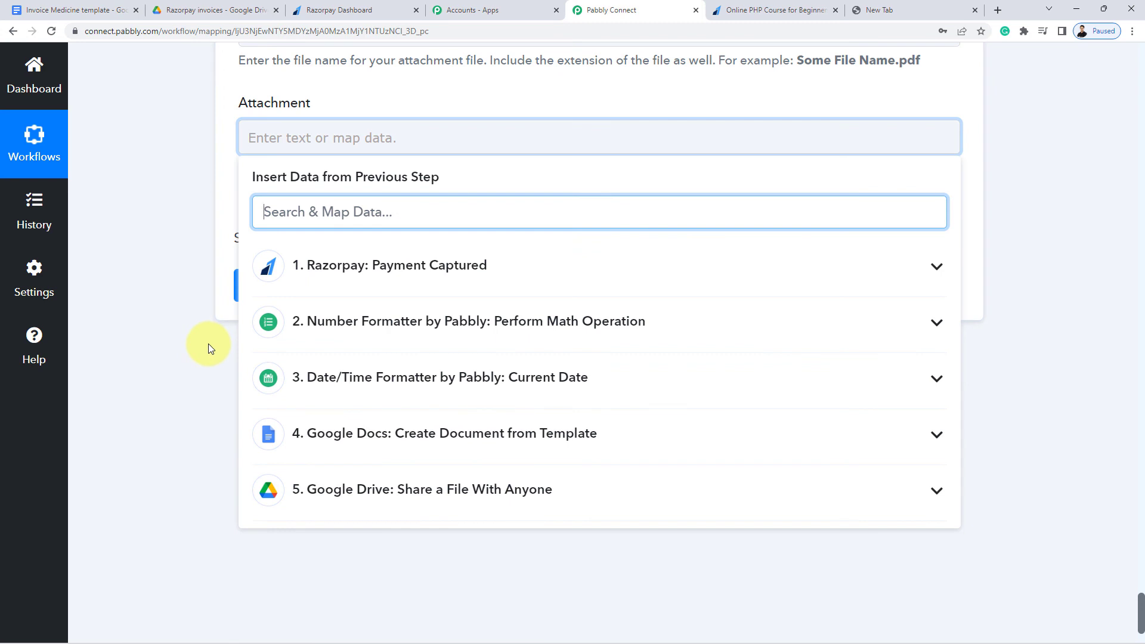
pyautogui.click(424, 490)
pyautogui.scroll(-2, 225, 478)
pyautogui.scroll(-5, 485, 409)
pyautogui.scroll(-1, 489, 411)
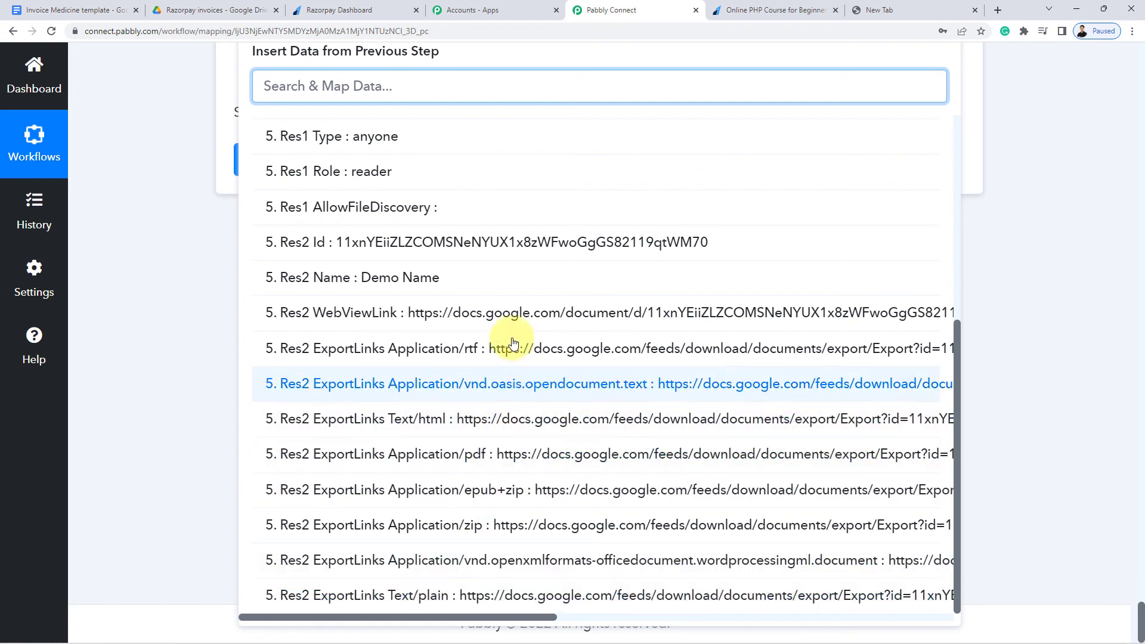
pyautogui.click(511, 458)
pyautogui.click(191, 217)
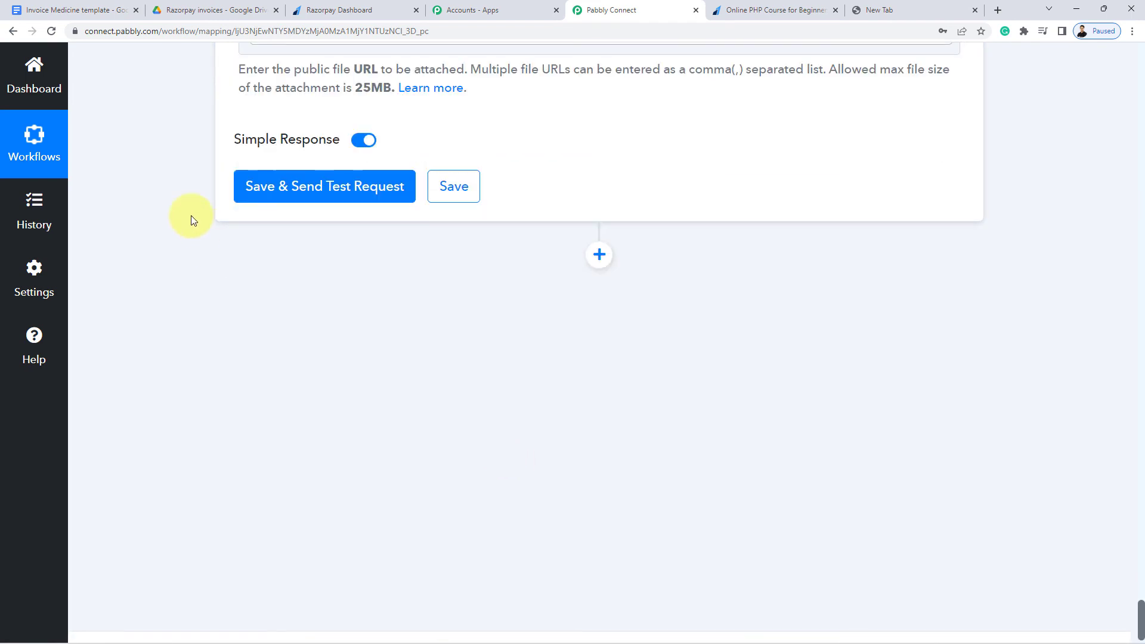
pyautogui.scroll(3, 357, 206)
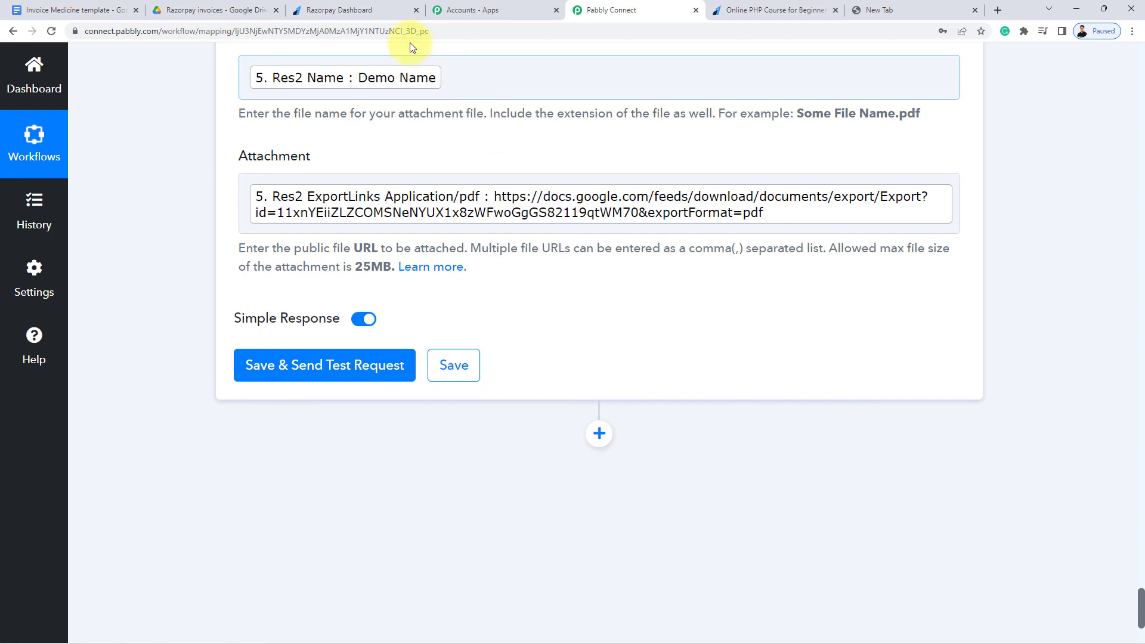
# Save the Gmail email step and send a test request, getting a 'sent' response
pyautogui.scroll(8, 404, 147)
pyautogui.scroll(8, 358, 178)
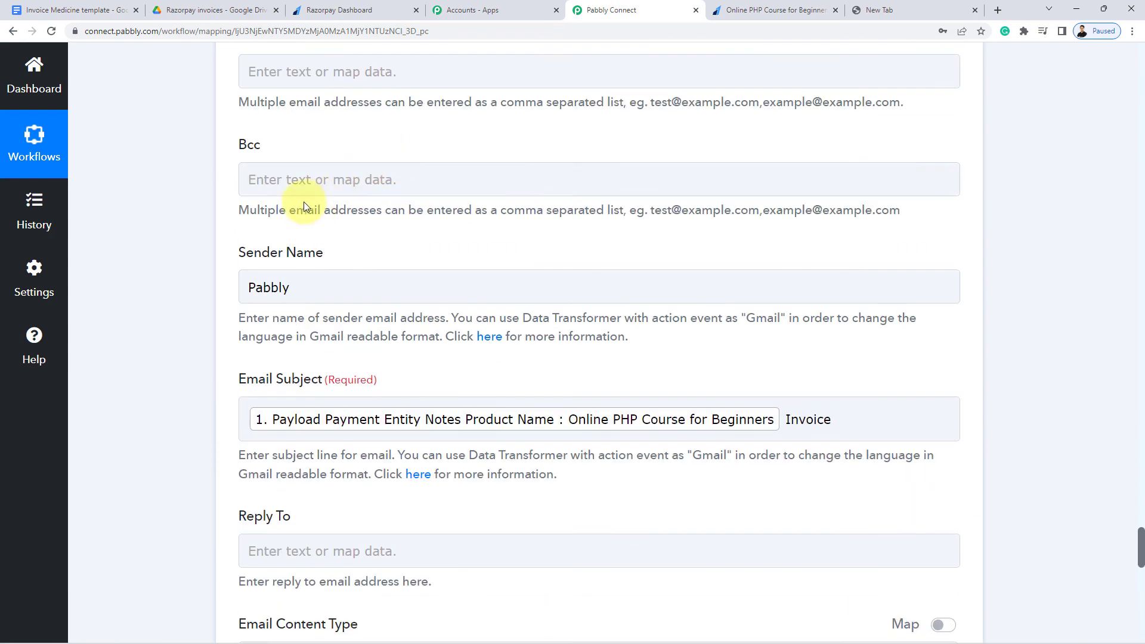
pyautogui.scroll(-12, 229, 227)
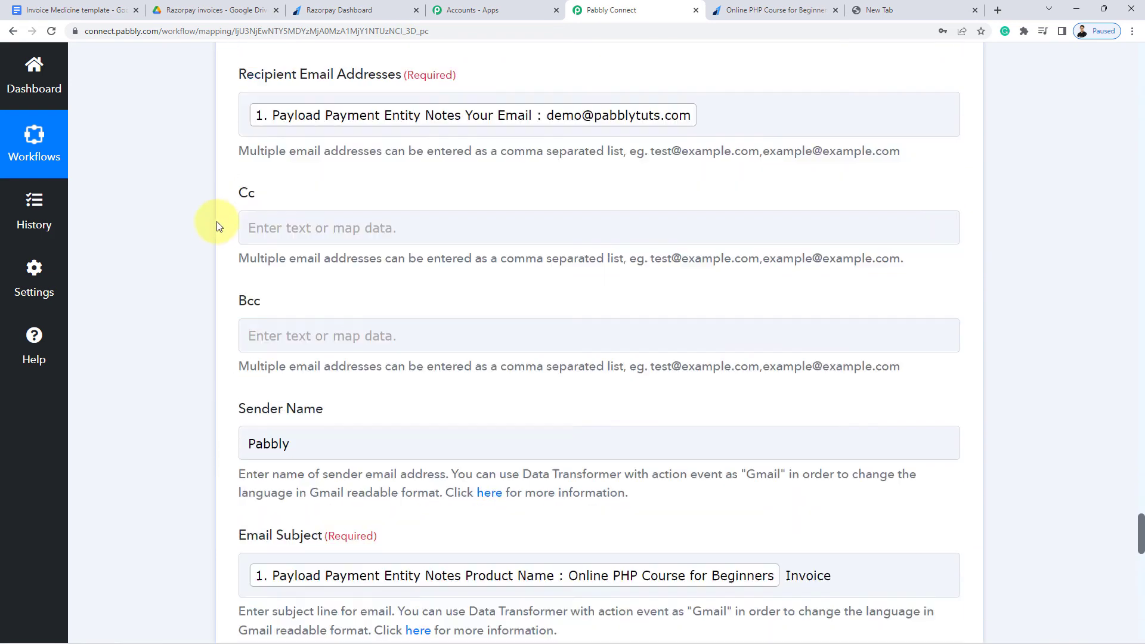
pyautogui.scroll(-6, 217, 225)
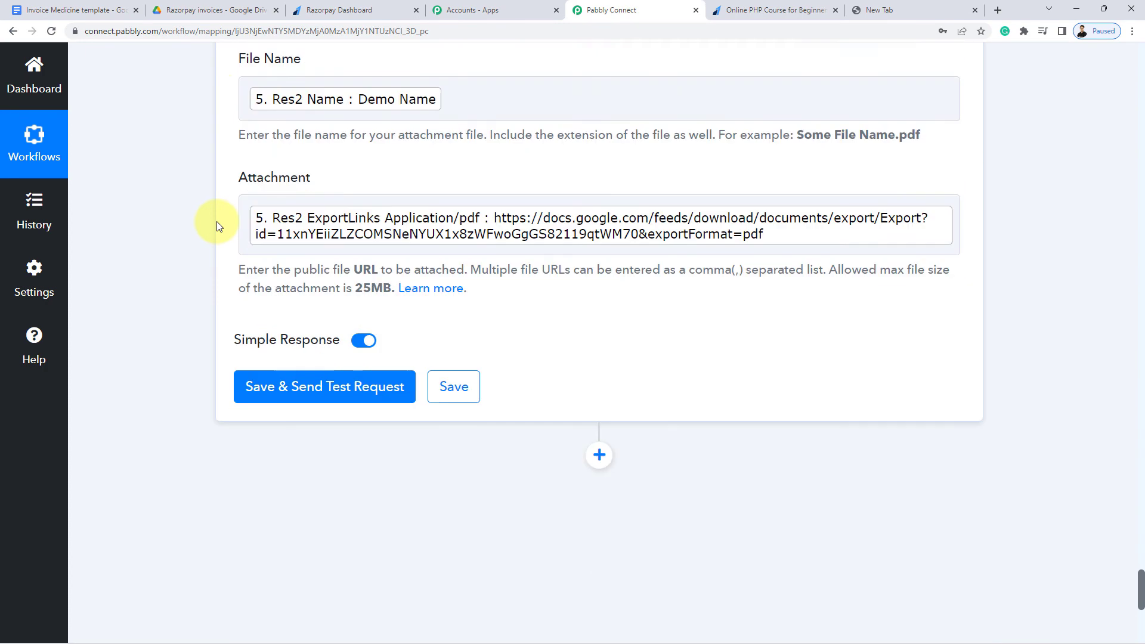
pyautogui.scroll(1, 217, 225)
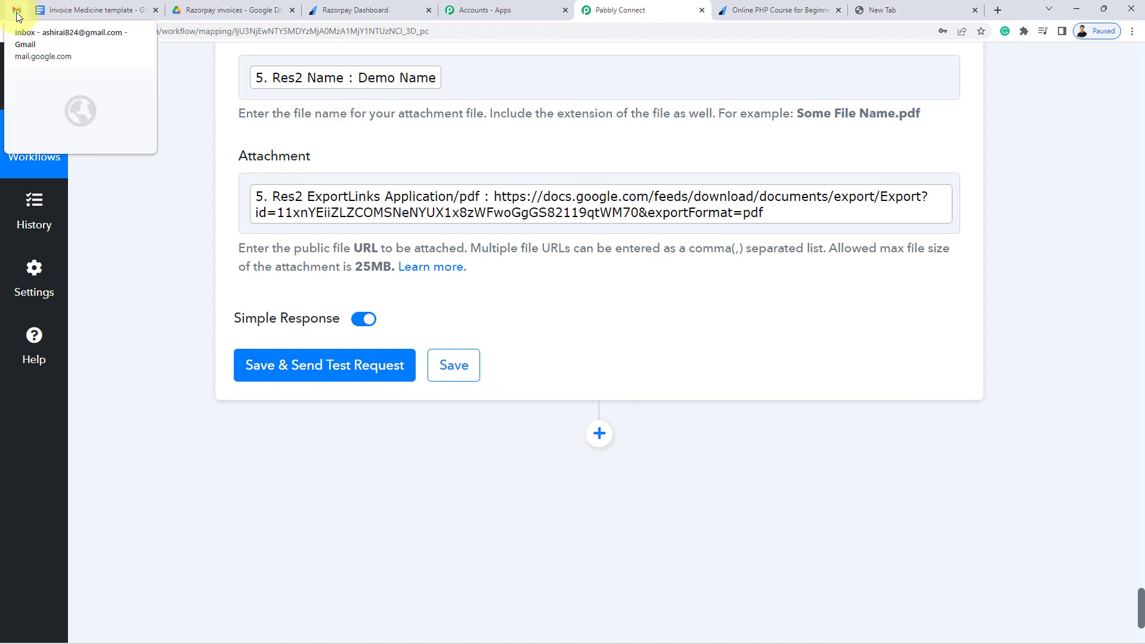
pyautogui.click(13, 9)
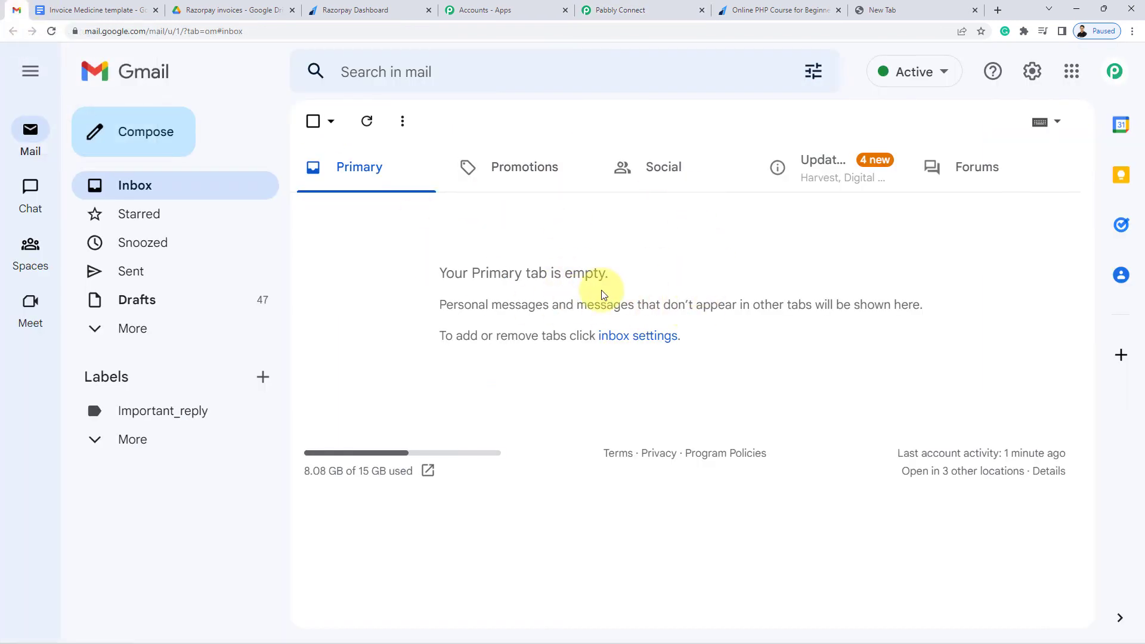
pyautogui.click(658, 8)
pyautogui.click(319, 366)
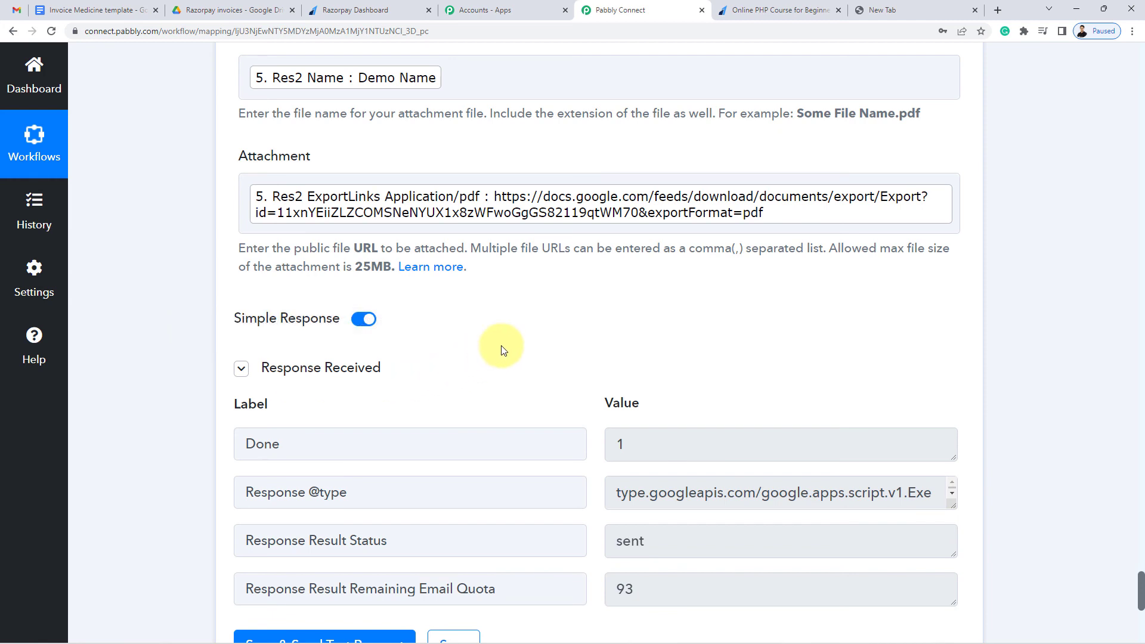
# Refresh Gmail and open the received 'Online PHP Course for Beginners Invoice' email
pyautogui.click(18, 7)
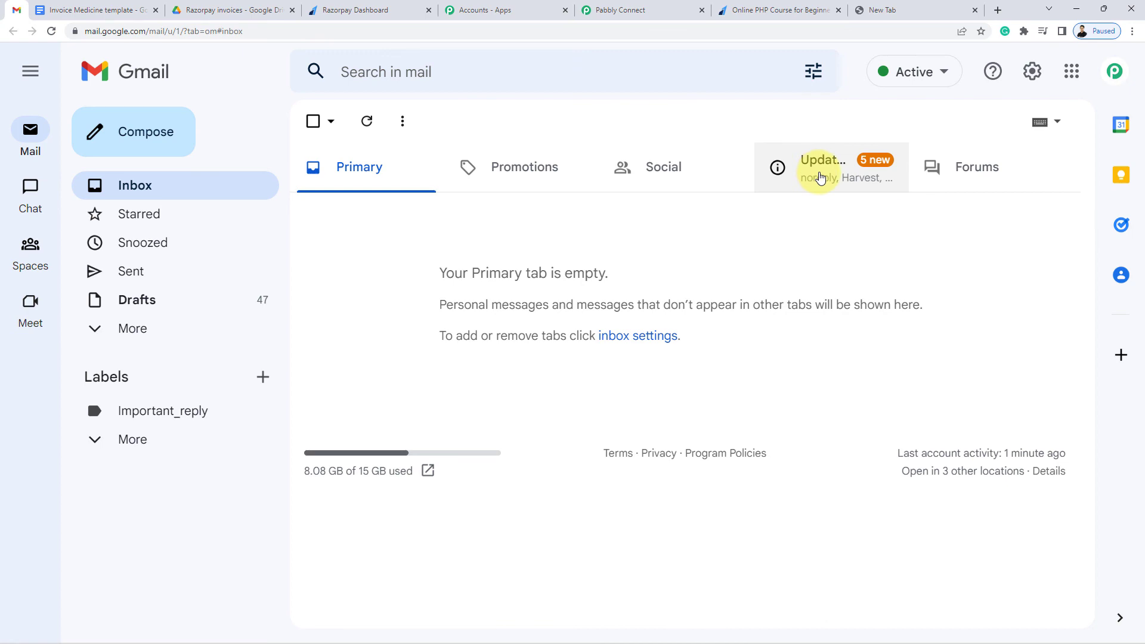
pyautogui.click(821, 177)
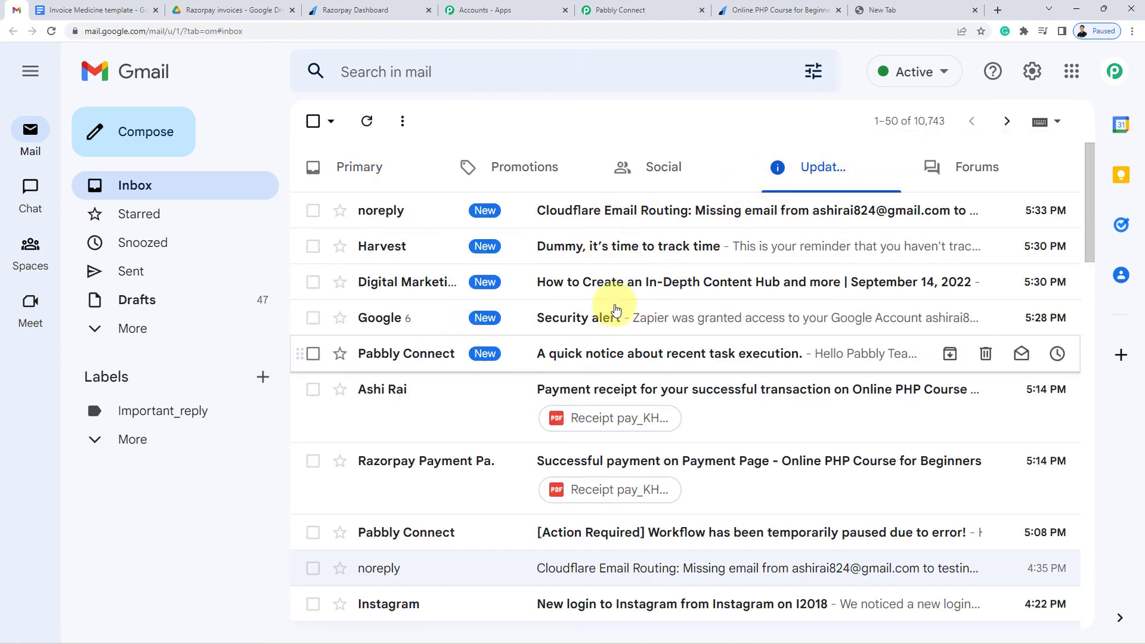
pyautogui.click(352, 164)
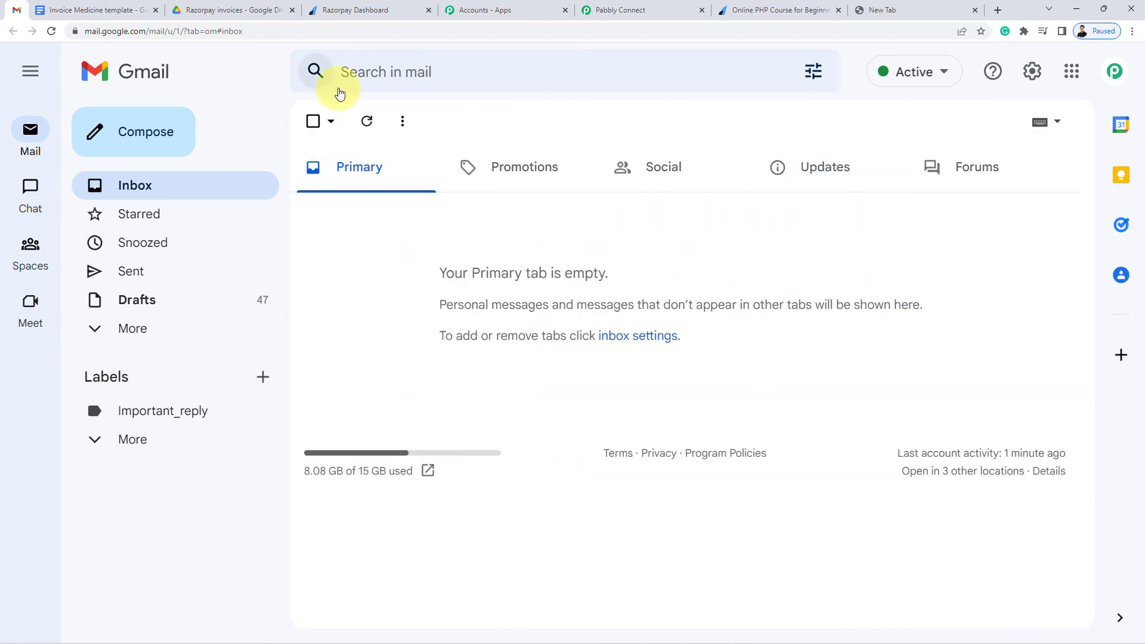
pyautogui.click(52, 34)
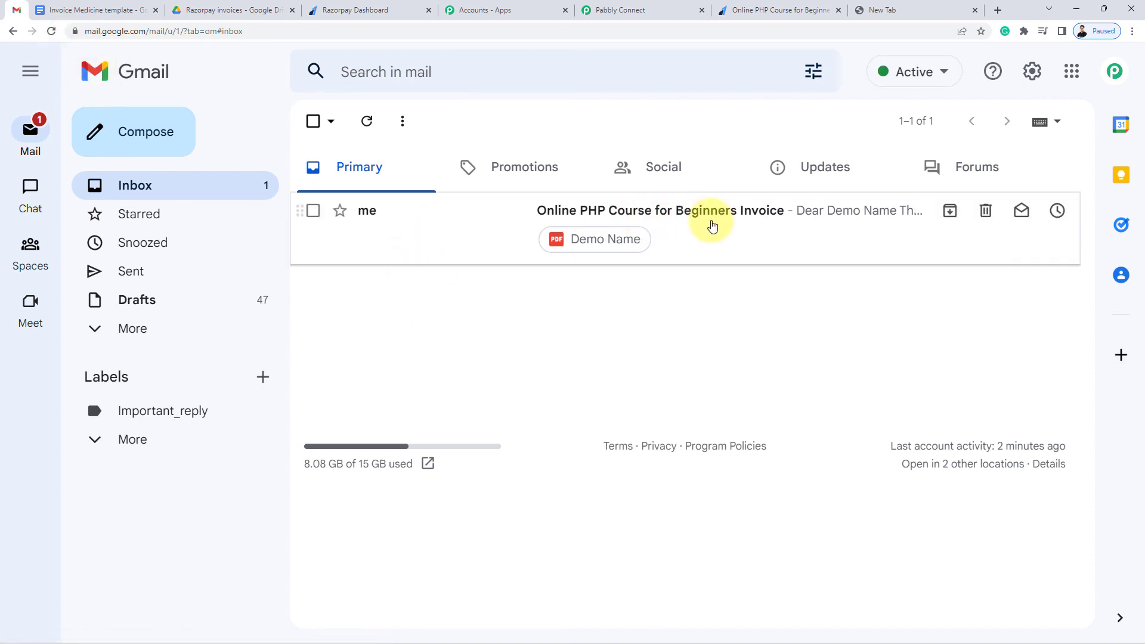
pyautogui.click(711, 225)
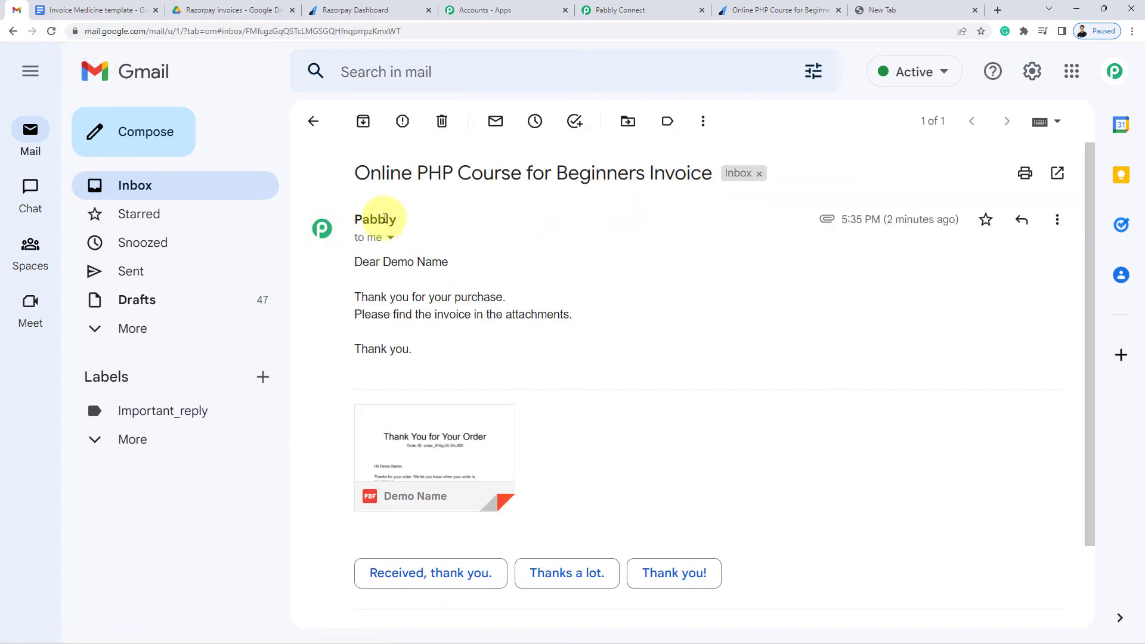
# Download the email's 29 KB PDF invoice attachment
pyautogui.doubleClick(371, 218)
pyautogui.click(451, 215)
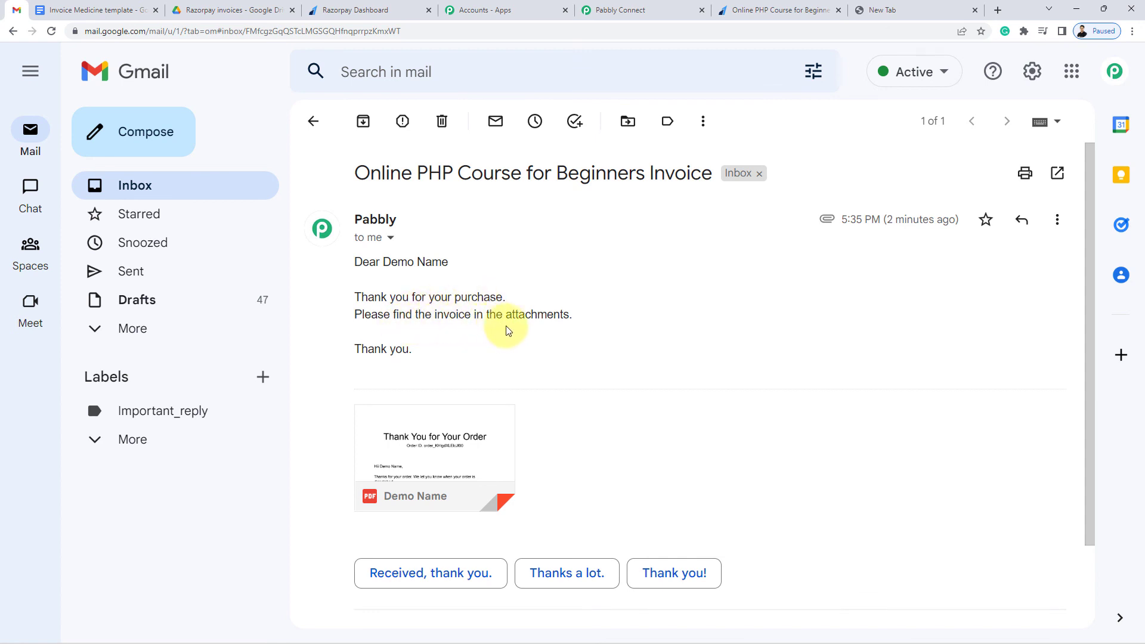
pyautogui.moveTo(442, 472)
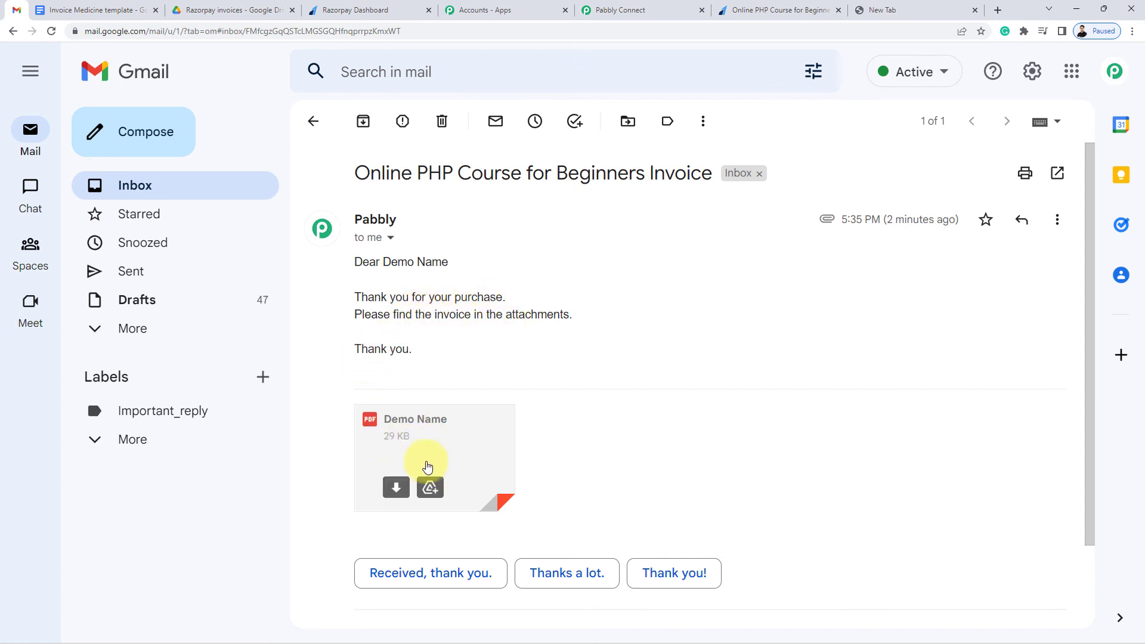
pyautogui.click(394, 488)
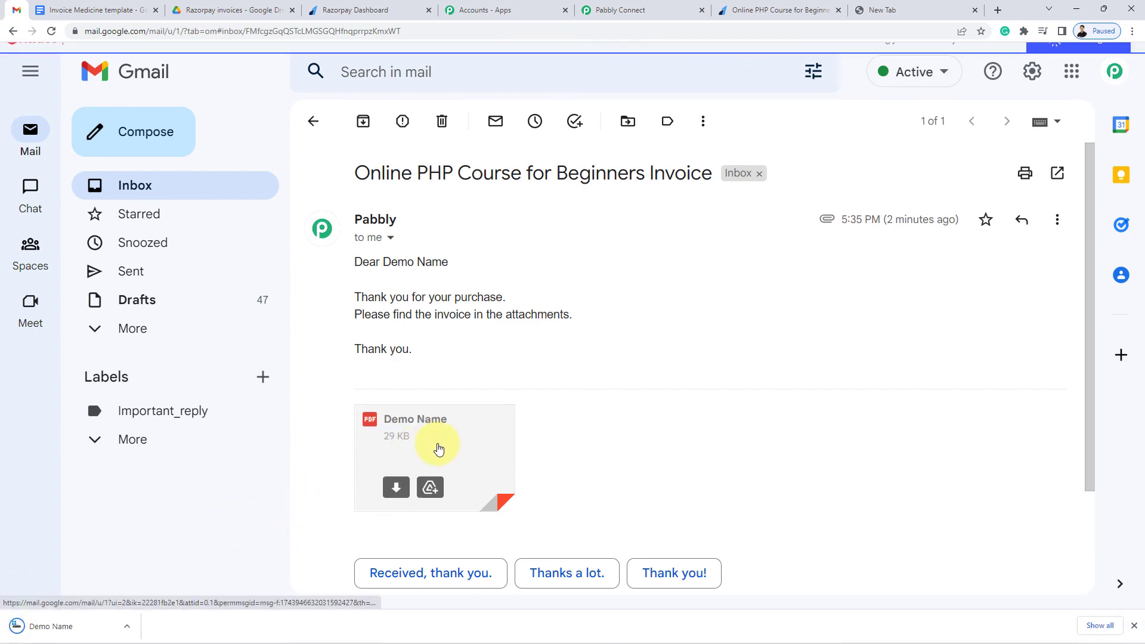
pyautogui.click(436, 448)
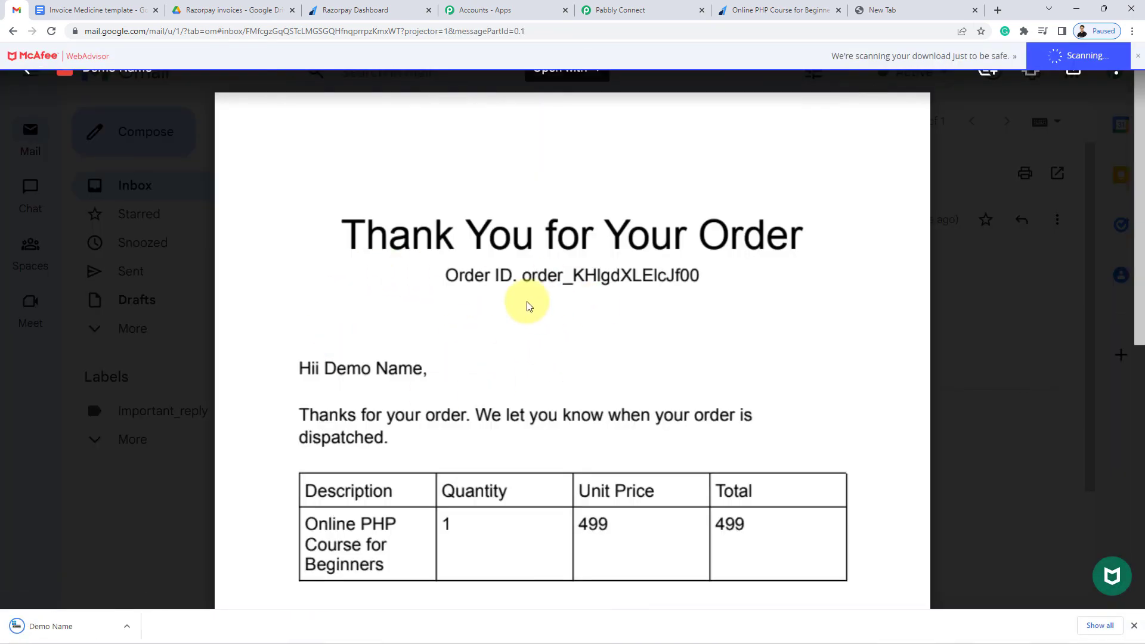
pyautogui.scroll(-10, 536, 310)
pyautogui.scroll(10, 535, 323)
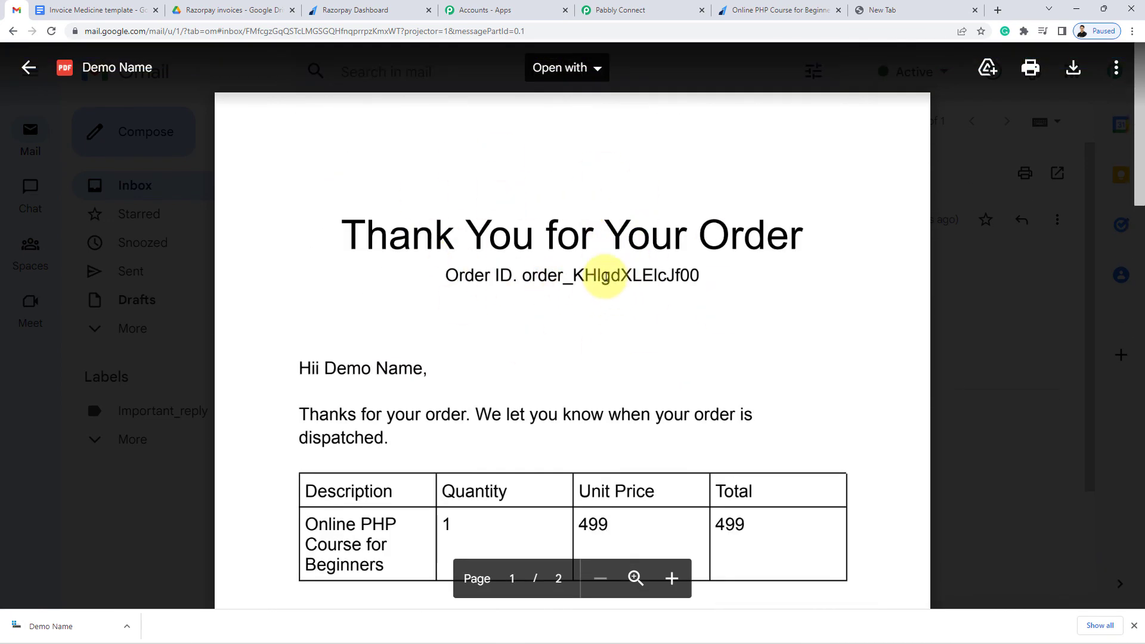
pyautogui.click(36, 185)
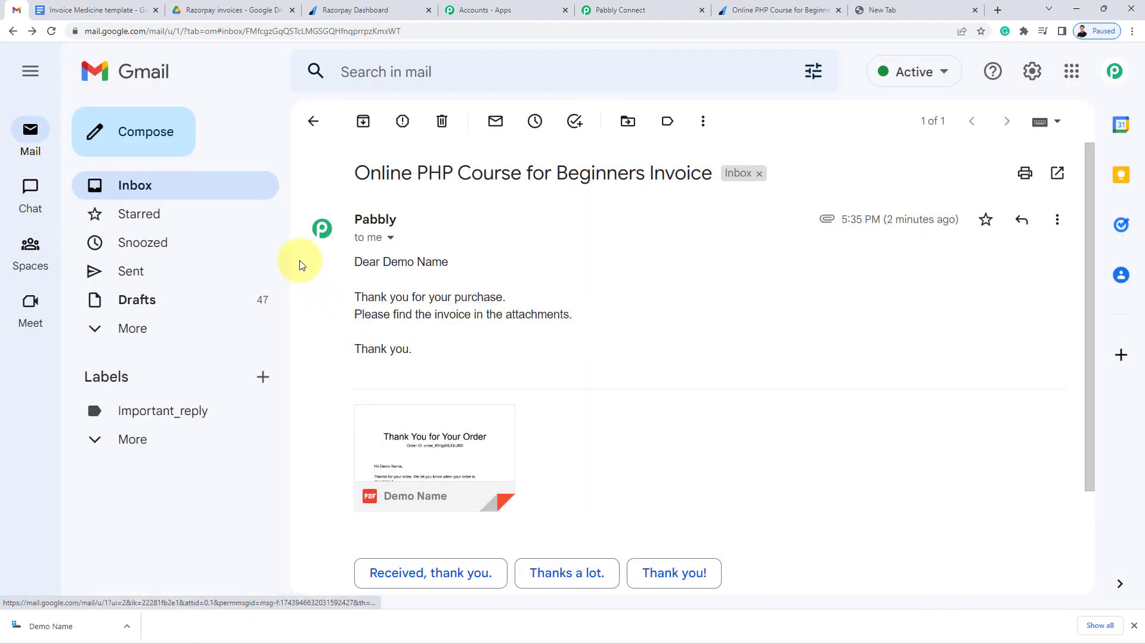
# Dismiss the download notice and save the Pabbly Connect workflow, confirming the saved message
pyautogui.click(1130, 627)
pyautogui.click(634, 10)
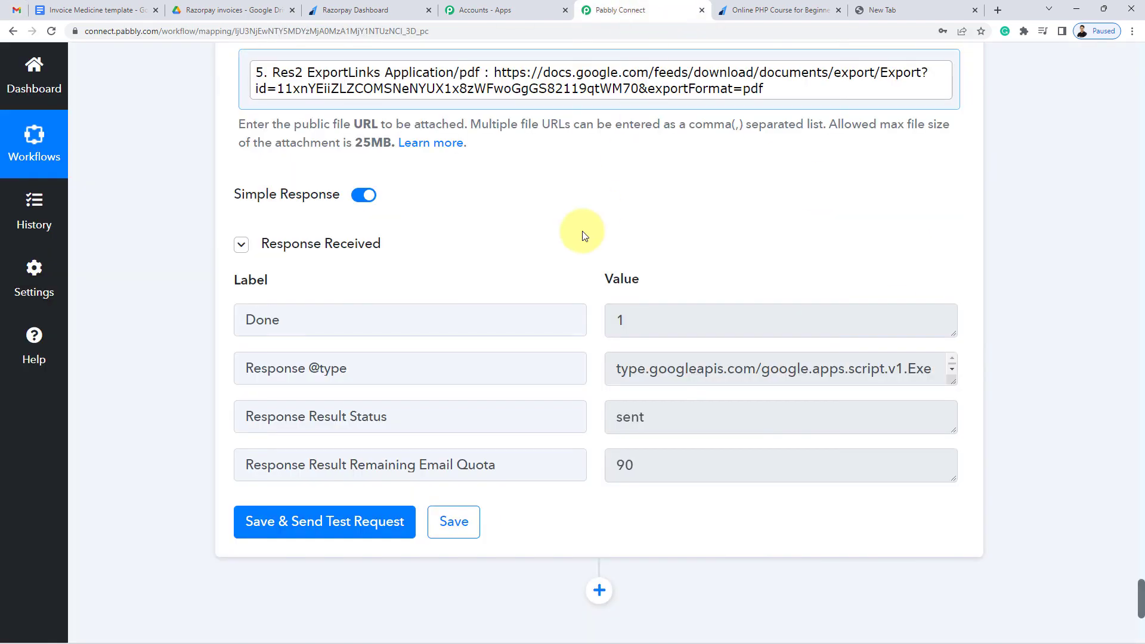
pyautogui.scroll(1, 516, 516)
pyautogui.click(454, 581)
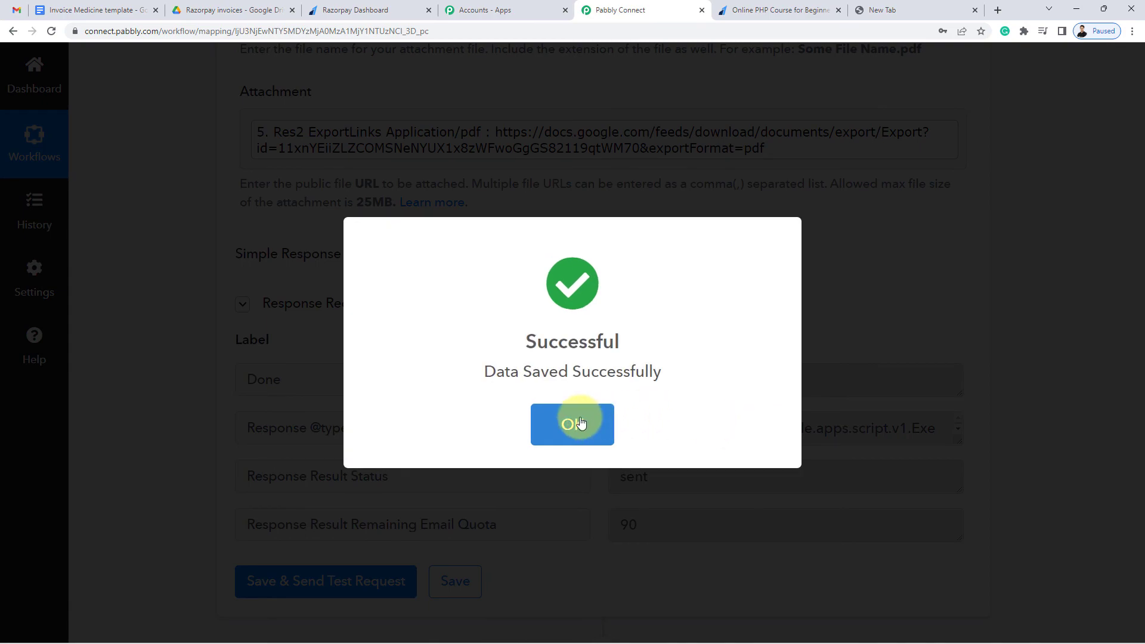
pyautogui.click(572, 421)
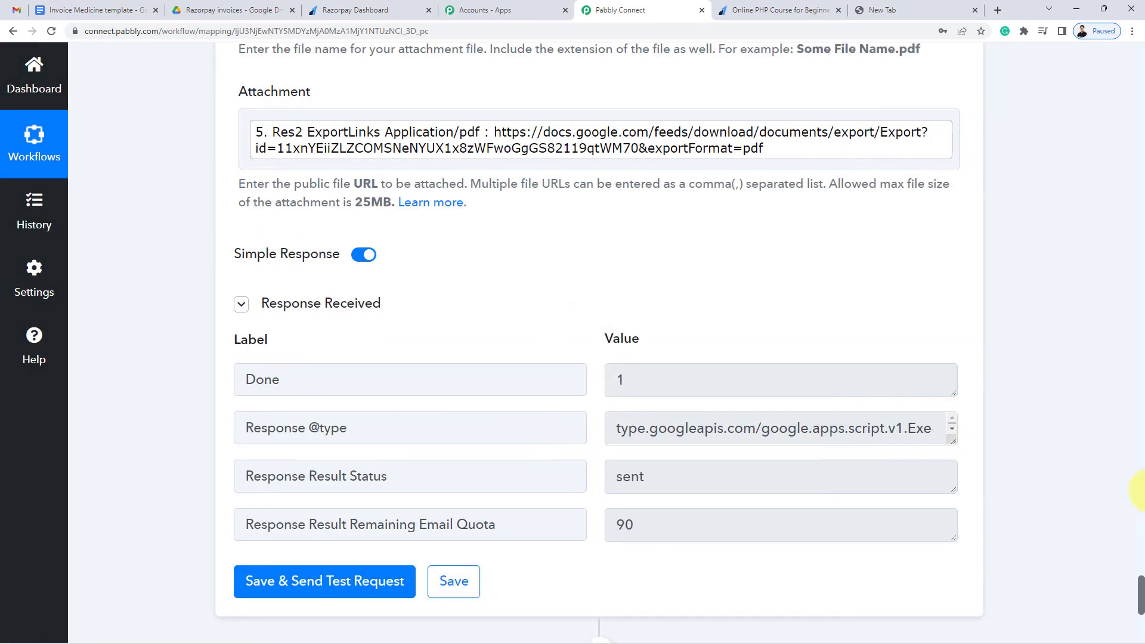
# Scroll through all steps of the Razorpay to Gmail workflow back to its trigger
pyautogui.moveTo(1139, 599); pyautogui.dragTo(1075, 131)
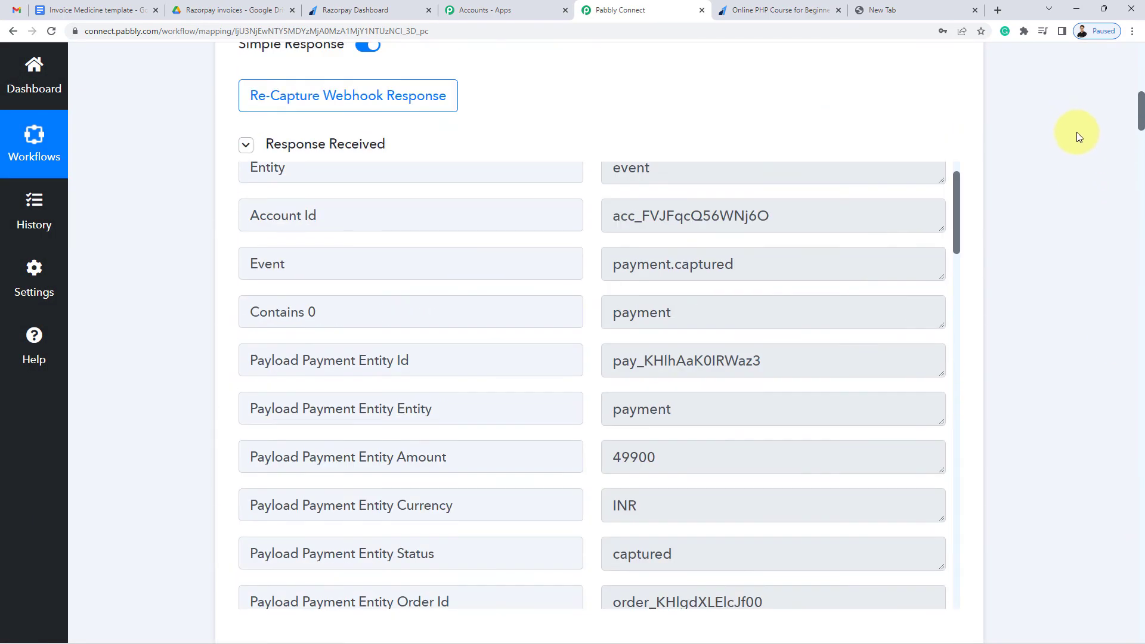
pyautogui.scroll(-6, 843, 252)
pyautogui.scroll(-15, 843, 257)
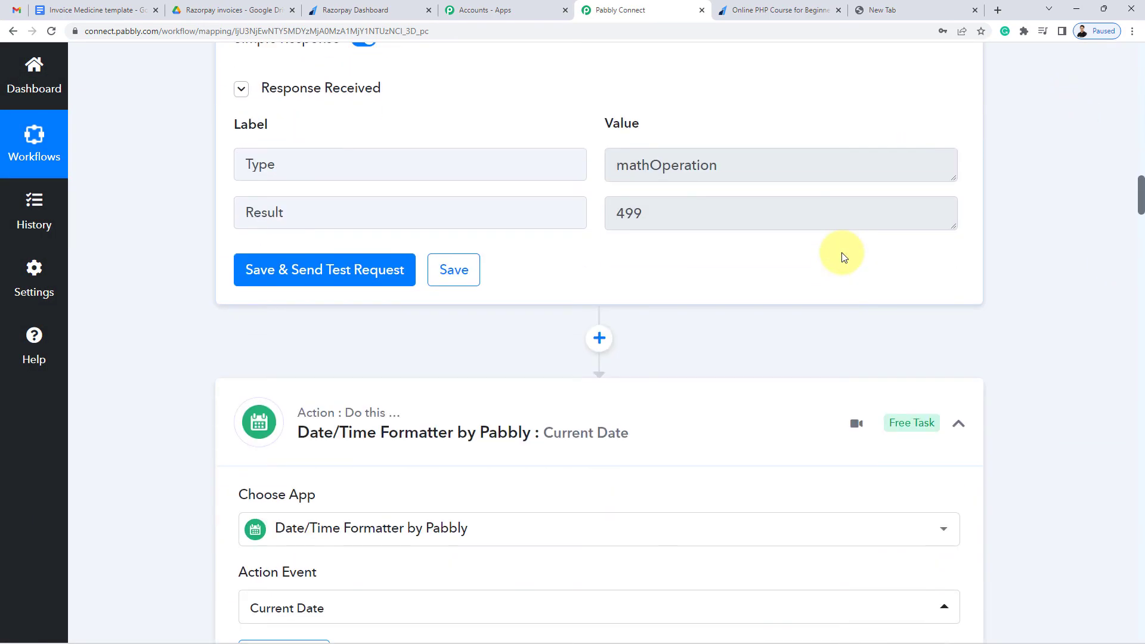
pyautogui.scroll(-15, 841, 252)
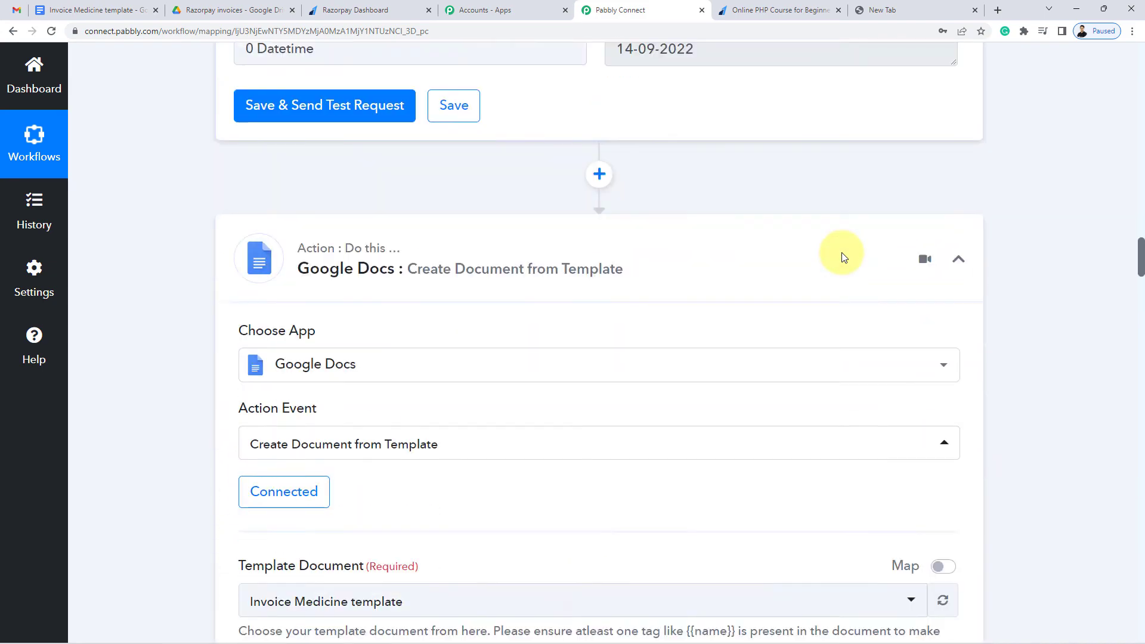
pyautogui.scroll(-15, 841, 256)
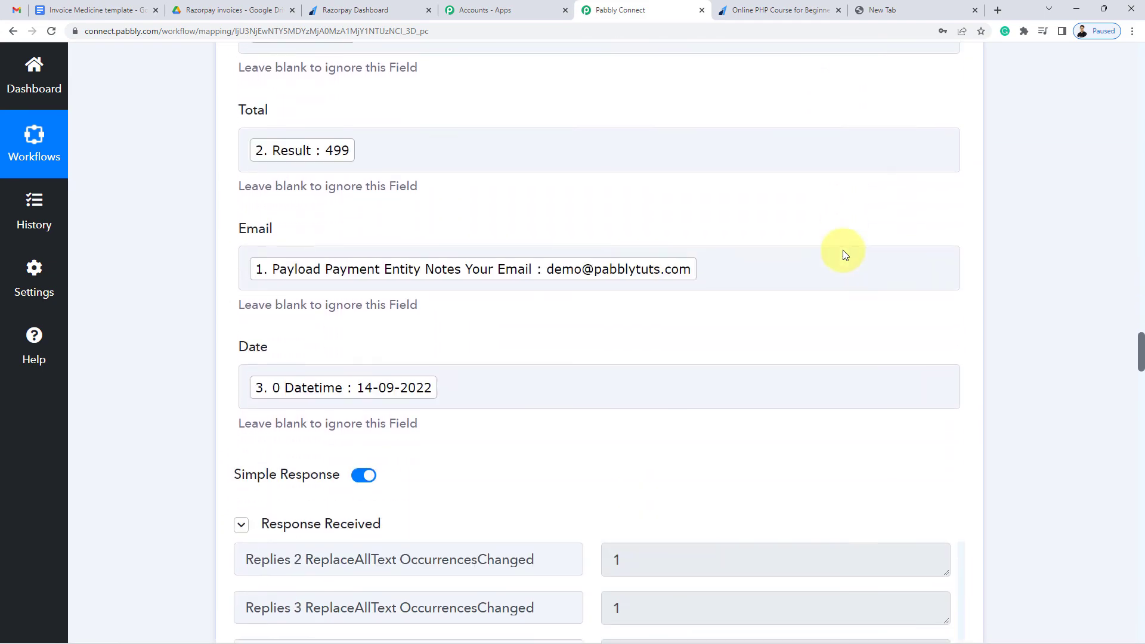
pyautogui.scroll(-15, 842, 249)
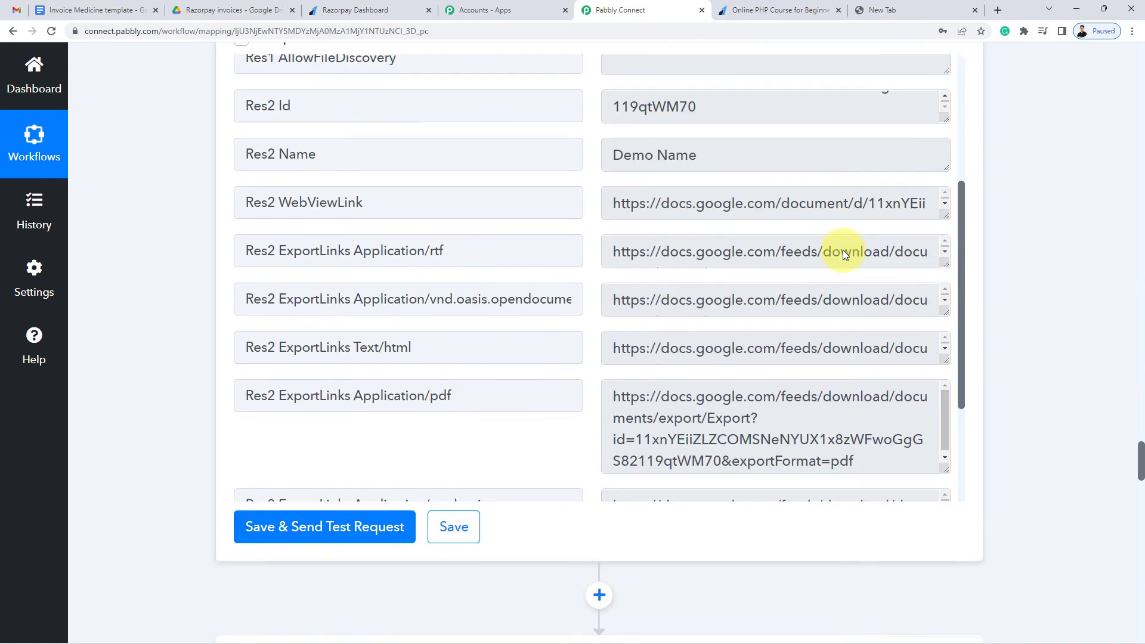
pyautogui.scroll(12, 501, 480)
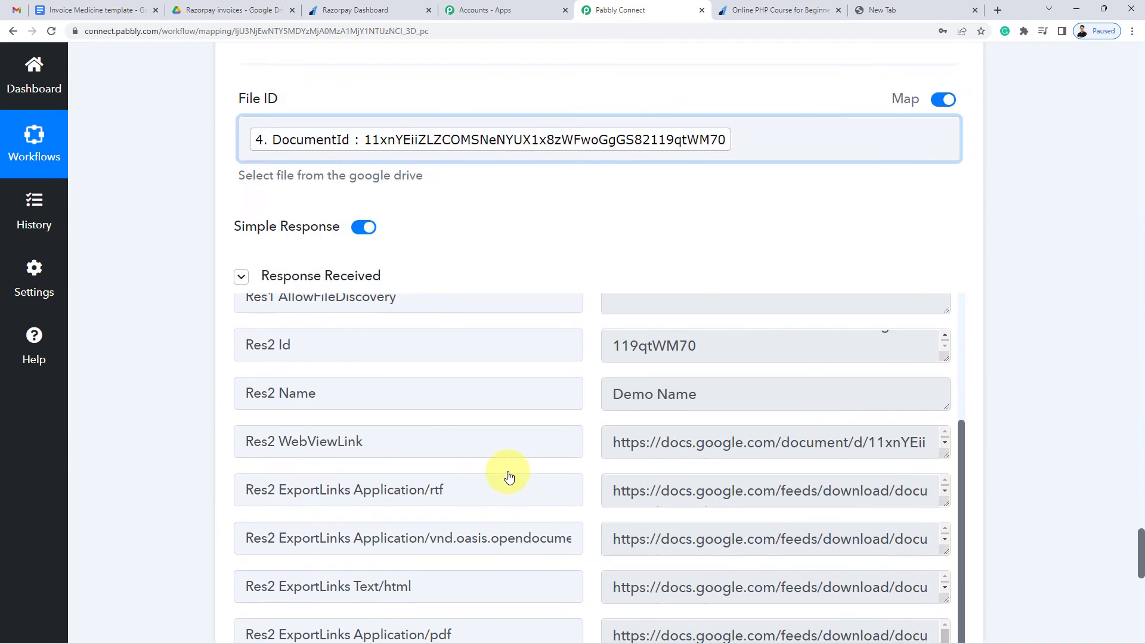
pyautogui.scroll(15, 471, 502)
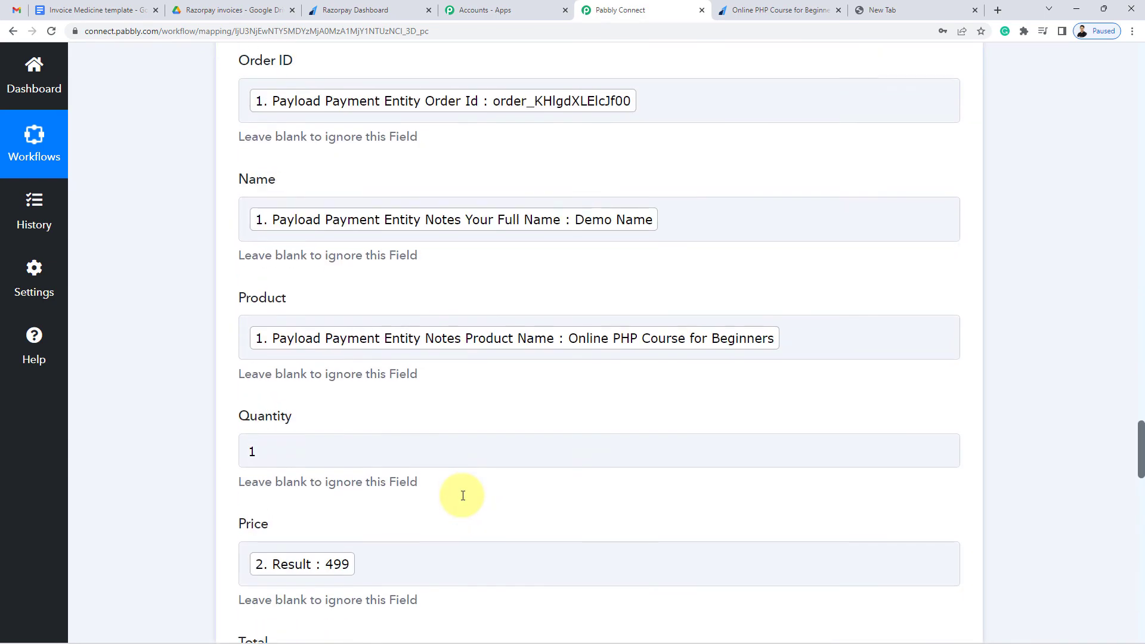
pyautogui.scroll(10, 460, 495)
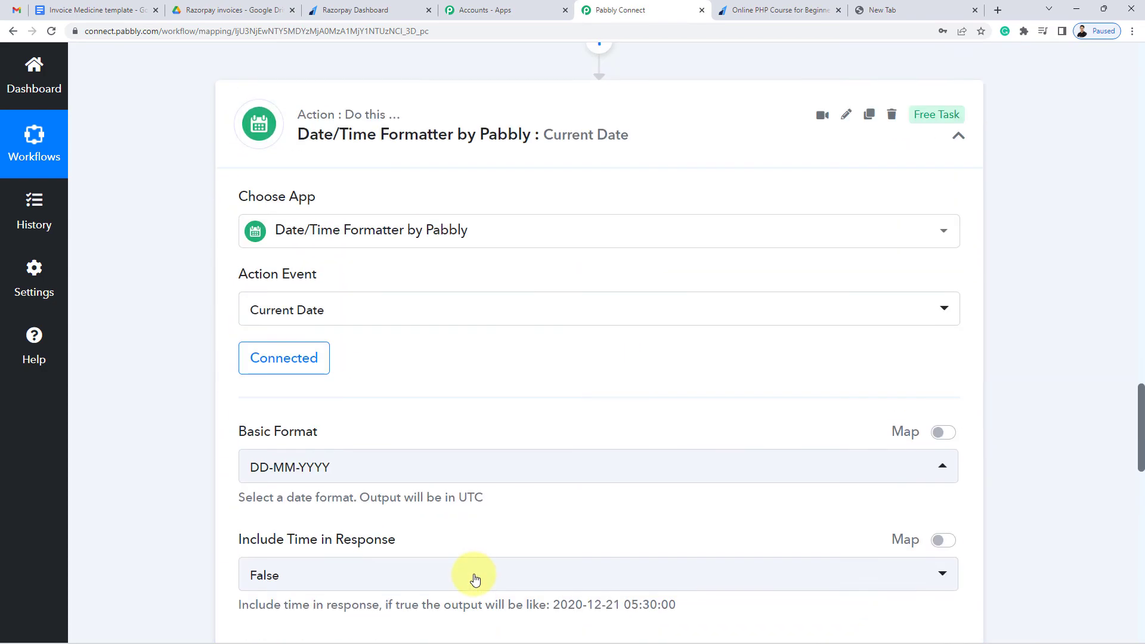
pyautogui.scroll(10, 474, 572)
pyautogui.scroll(-5, 465, 477)
pyautogui.scroll(3, 460, 441)
pyautogui.scroll(10, 460, 438)
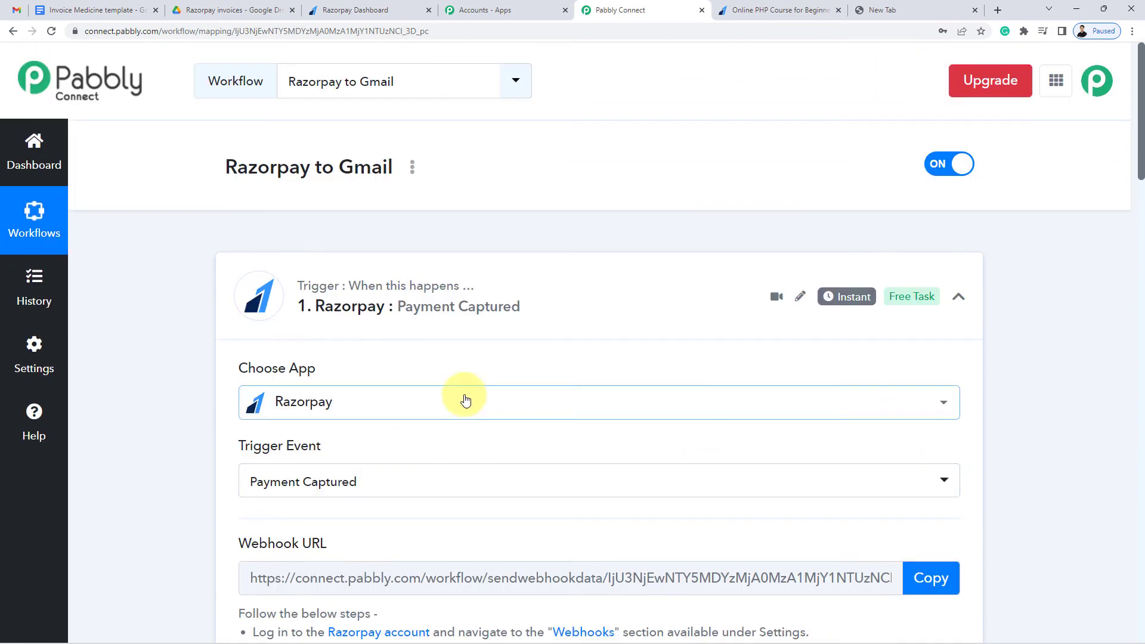
# Collapse the Razorpay Payment Captured trigger and review the Number Formatter and Date/Time Formatter steps
pyautogui.click(471, 307)
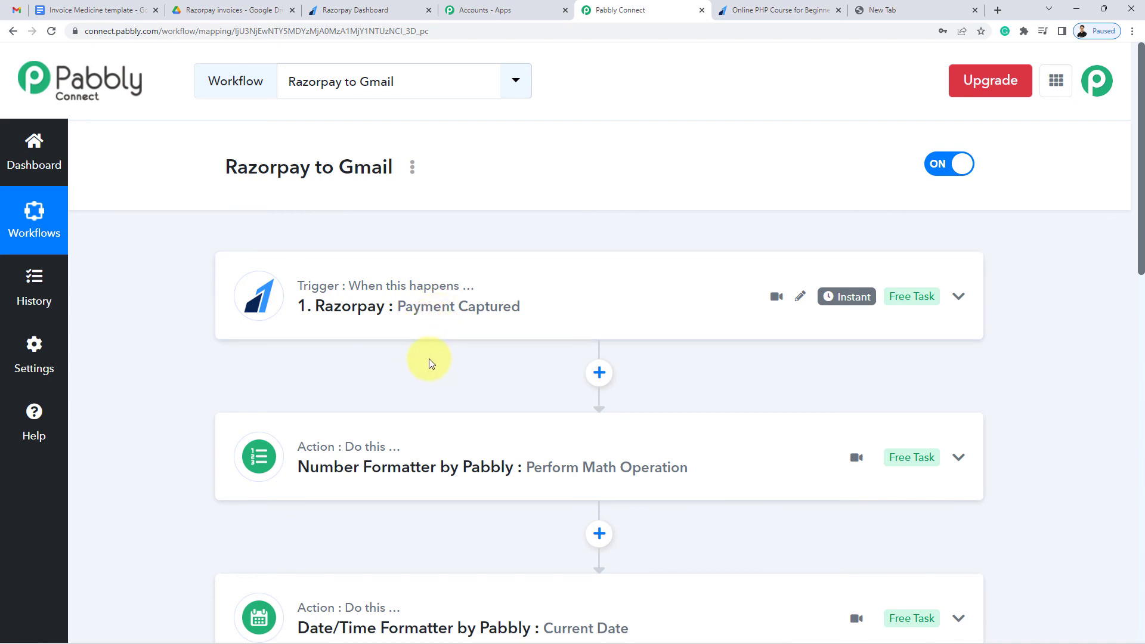
pyautogui.scroll(-5, 429, 361)
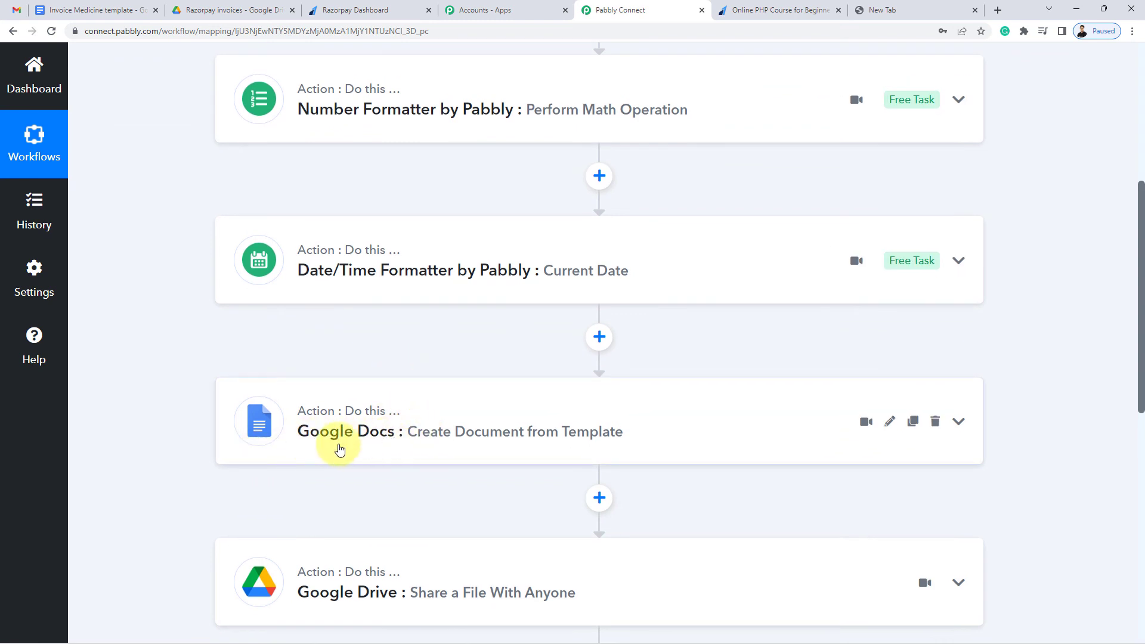
pyautogui.scroll(-3, 338, 447)
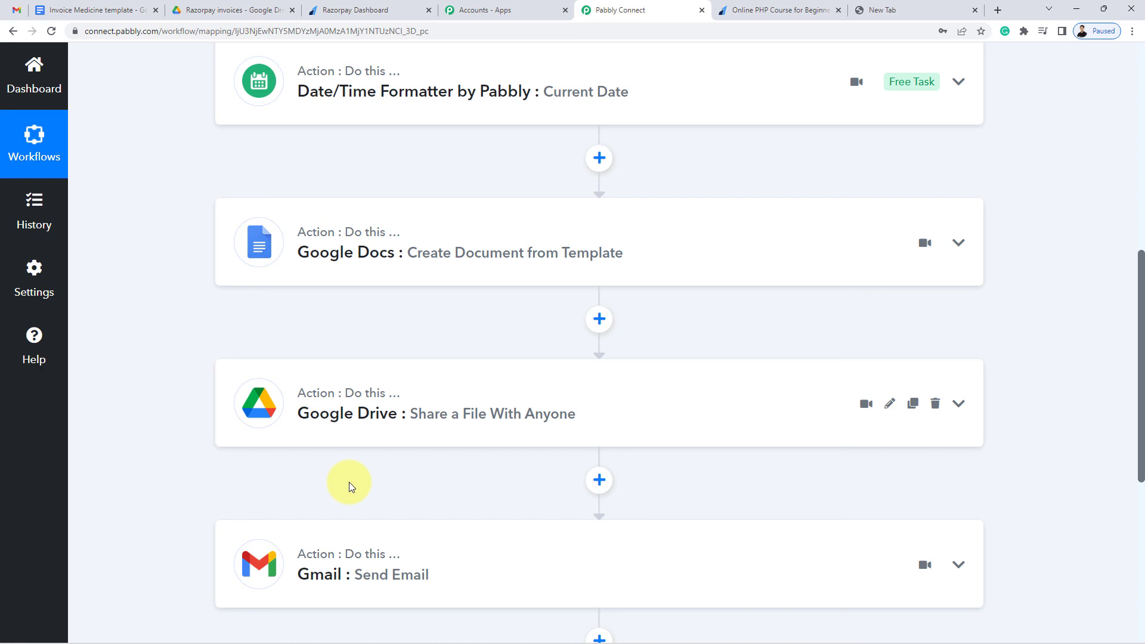
pyautogui.scroll(1, 400, 462)
pyautogui.scroll(8, 406, 453)
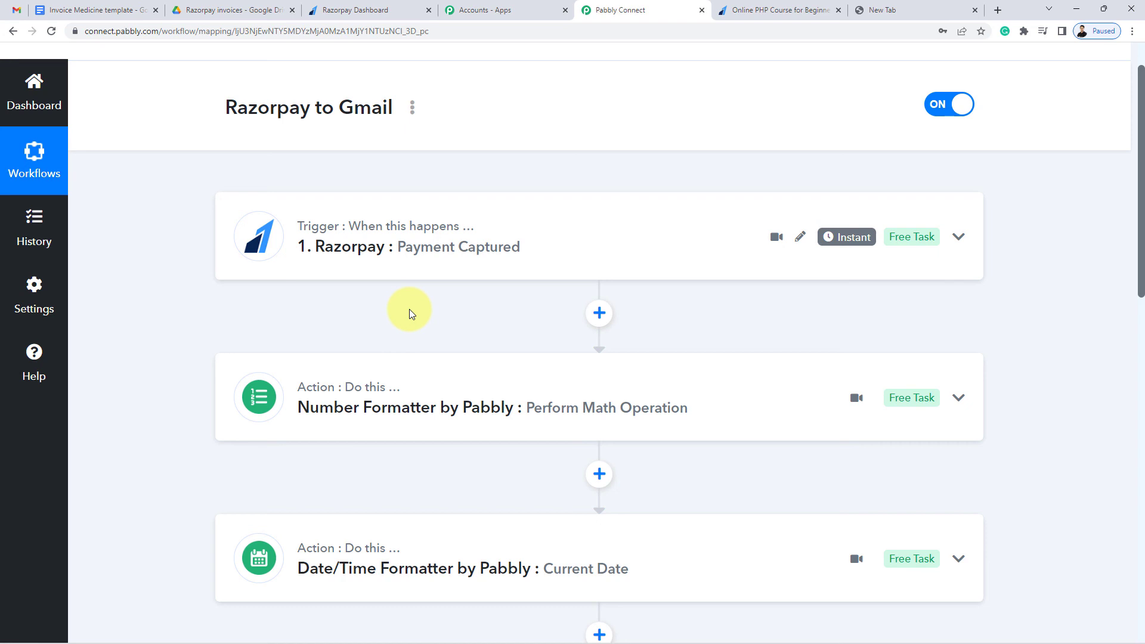
pyautogui.scroll(1, 409, 309)
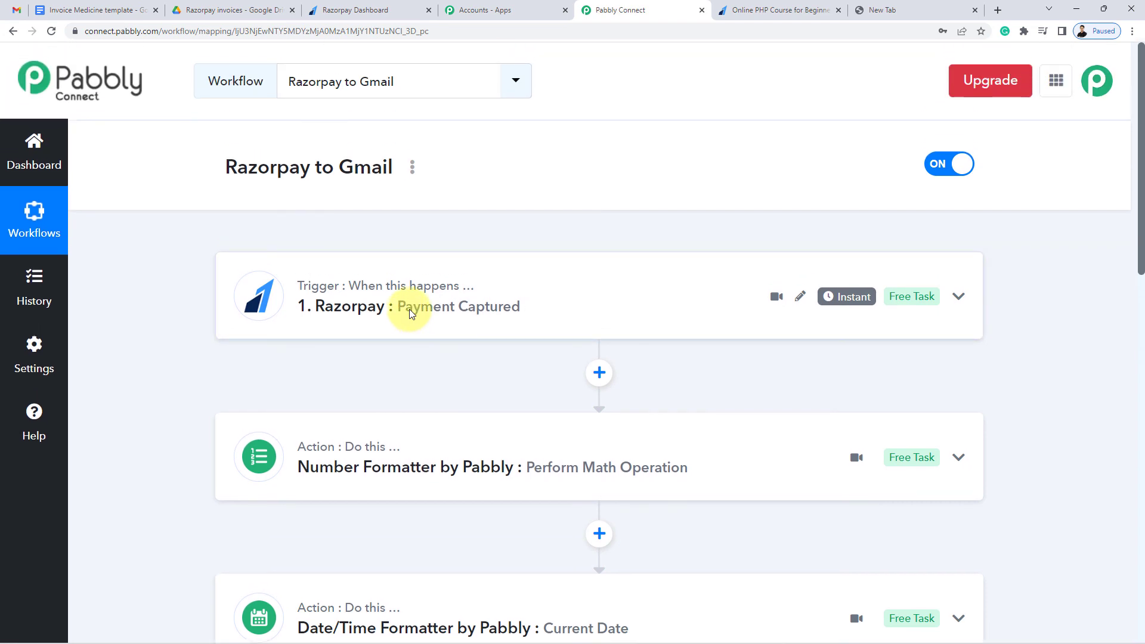